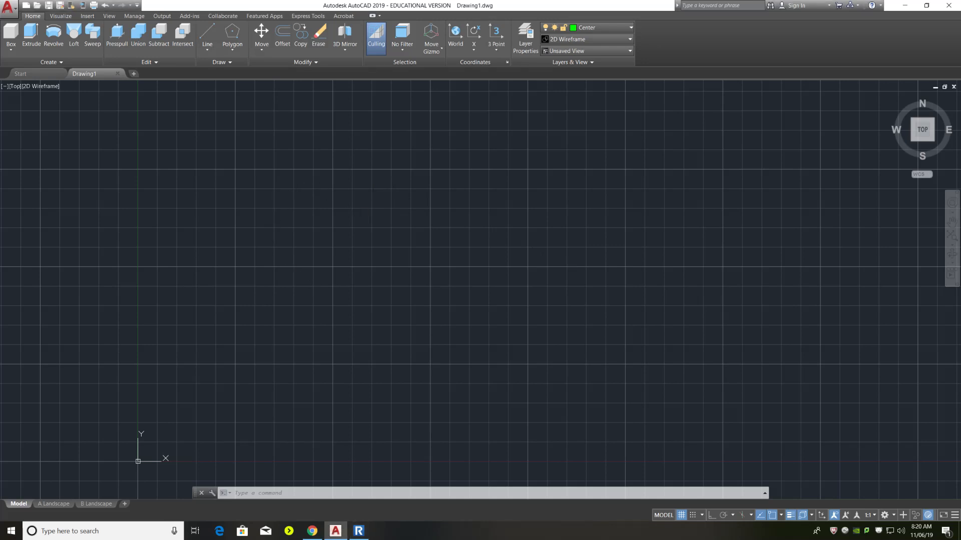
Orbit to a tilted 3D view and create a solid cone near the origin, about 0.81 in base radius and 2.45 high.
{"action": "middle_click_drag", "start_coordinate": [306, 300], "coordinate": [328, 178], "text": "shift"}
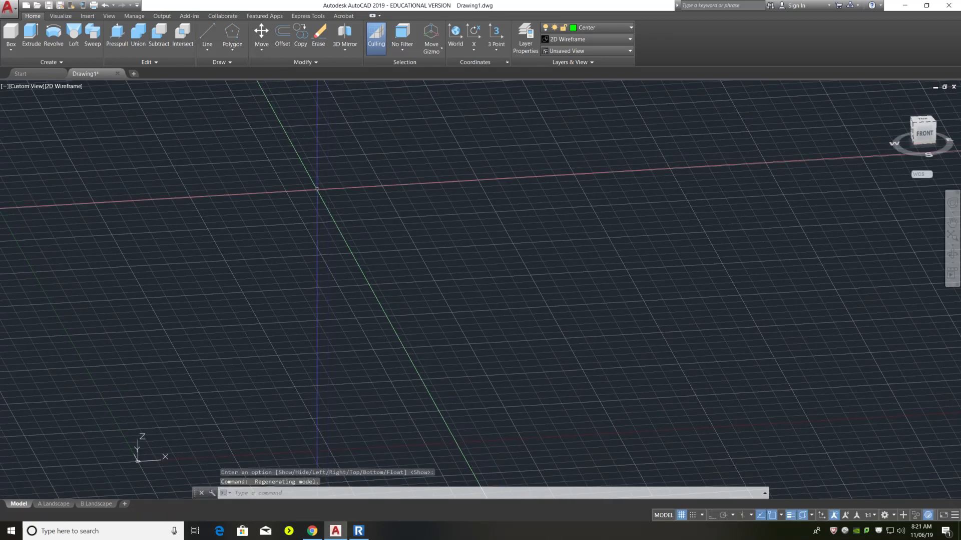
{"action": "left_click", "coordinate": [14, 48]}
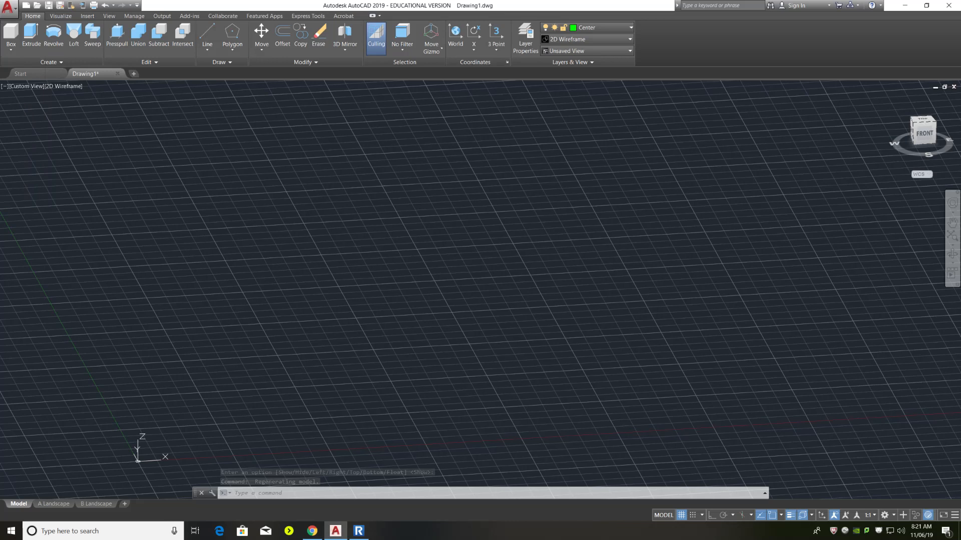
{"action": "left_click", "coordinate": [25, 109]}
{"action": "scroll", "coordinate": [430, 275], "scroll_direction": "down", "scroll_amount": 3}
{"action": "scroll", "coordinate": [276, 404], "scroll_direction": "up", "scroll_amount": 6}
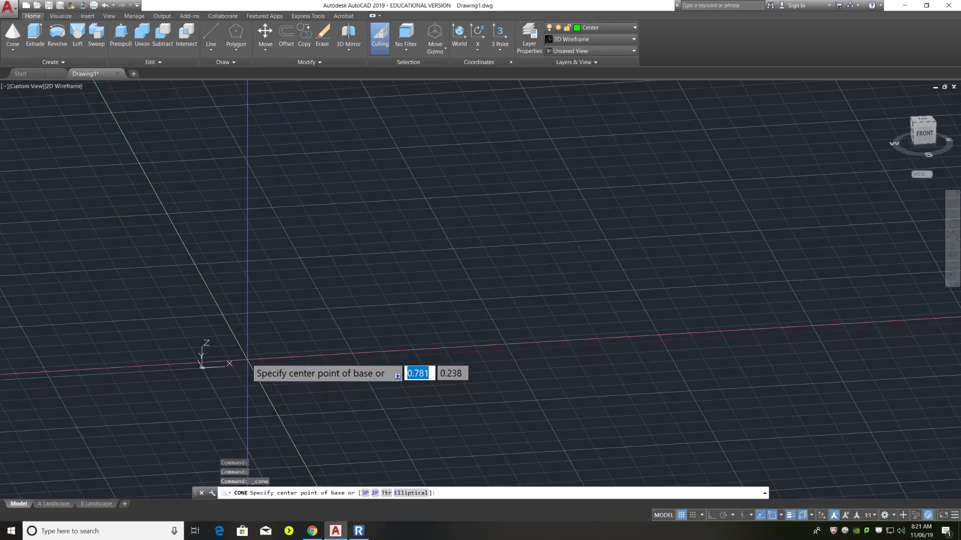
{"action": "left_click", "coordinate": [257, 334]}
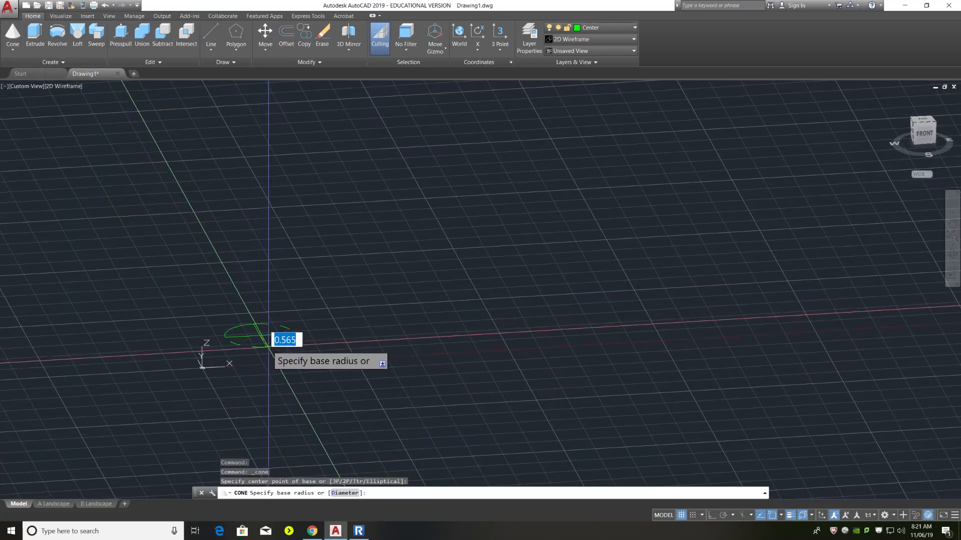
{"action": "left_click", "coordinate": [269, 344]}
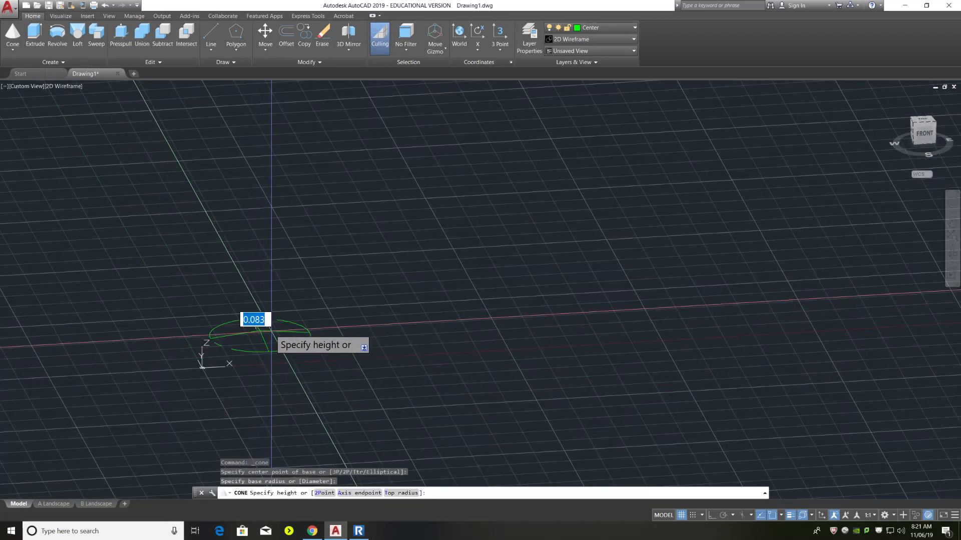
{"action": "left_click", "coordinate": [261, 192]}
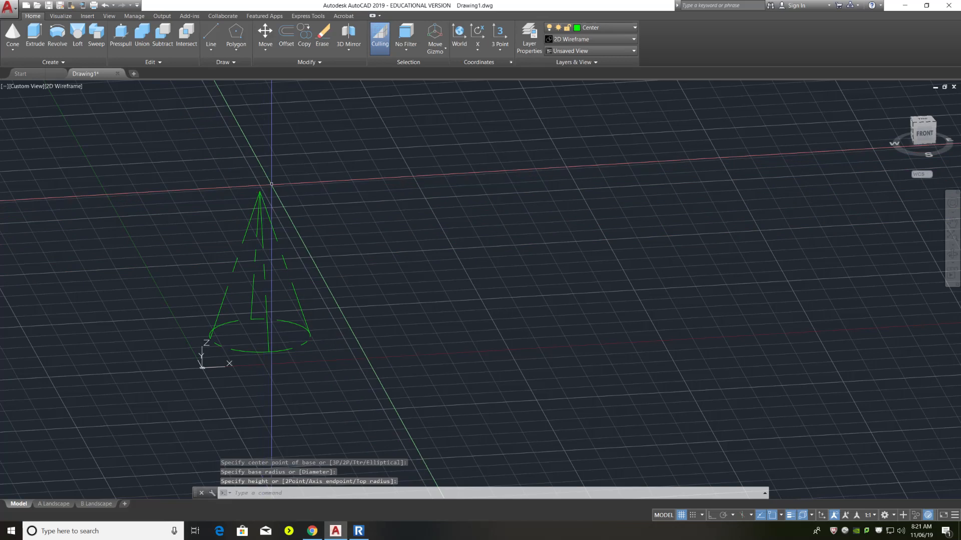
Create a solid cylinder beside the cone along the X axis, about 0.57 in base radius and 1.3 high.
{"action": "left_click", "coordinate": [15, 49]}
{"action": "left_click", "coordinate": [20, 102]}
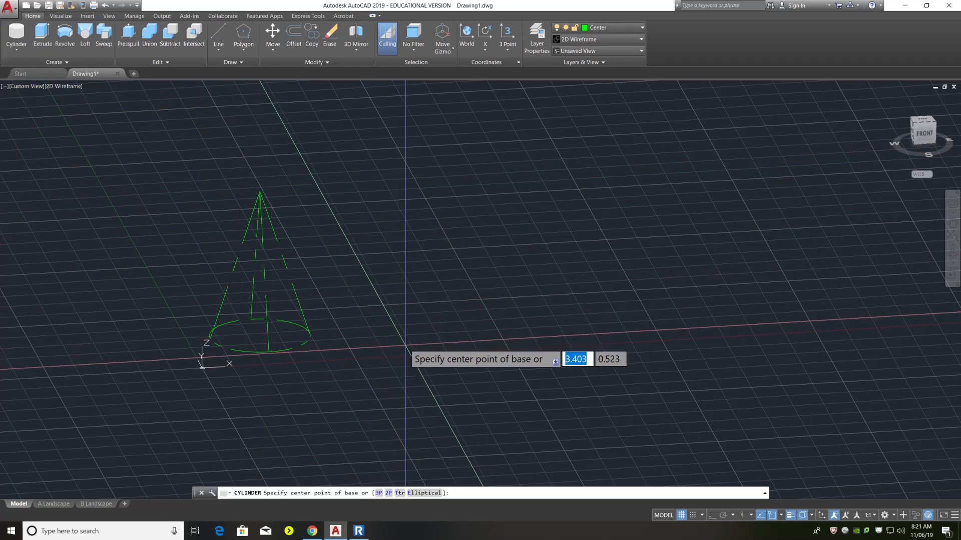
{"action": "left_click", "coordinate": [407, 342]}
{"action": "left_click", "coordinate": [411, 331]}
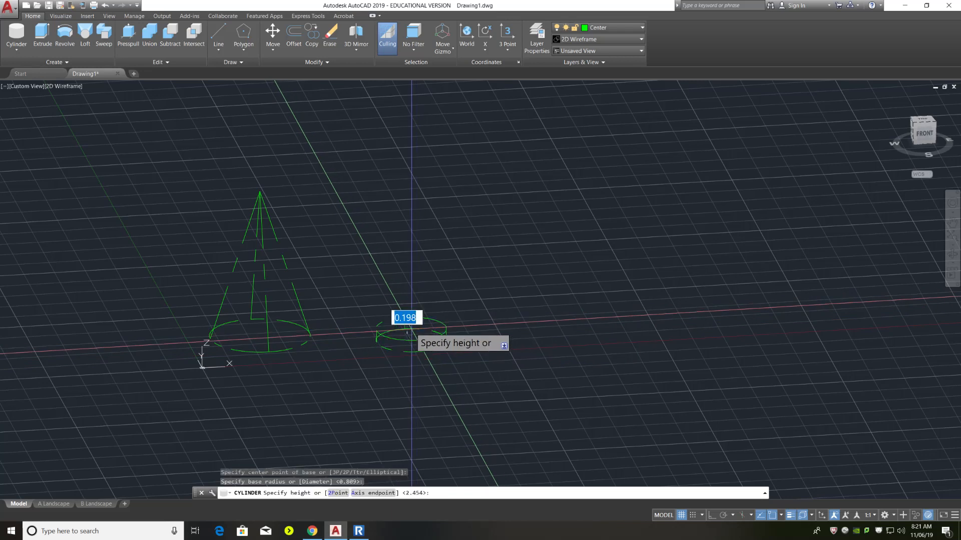
{"action": "left_click", "coordinate": [394, 265]}
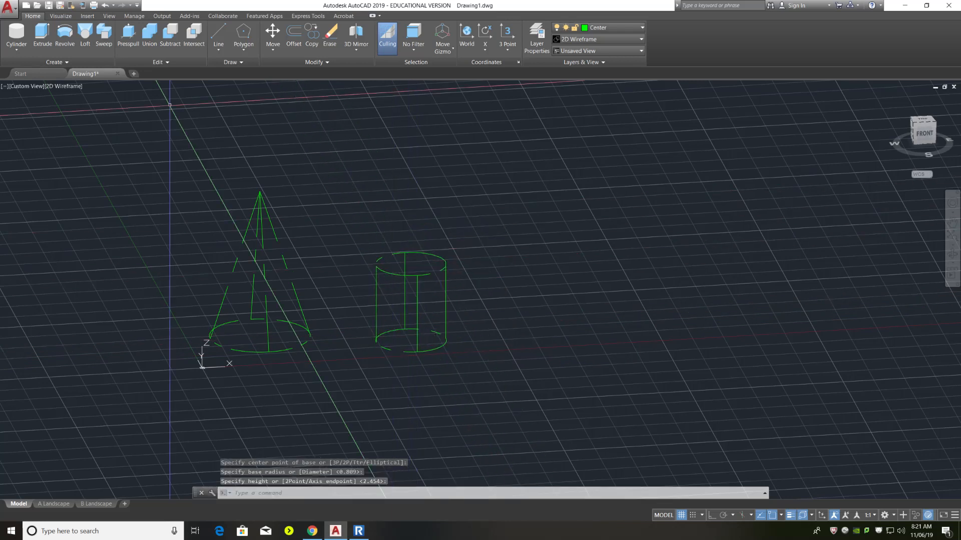
Create a solid sphere on the ground plane behind and between the cone and the cylinder.
{"action": "left_click", "coordinate": [17, 50]}
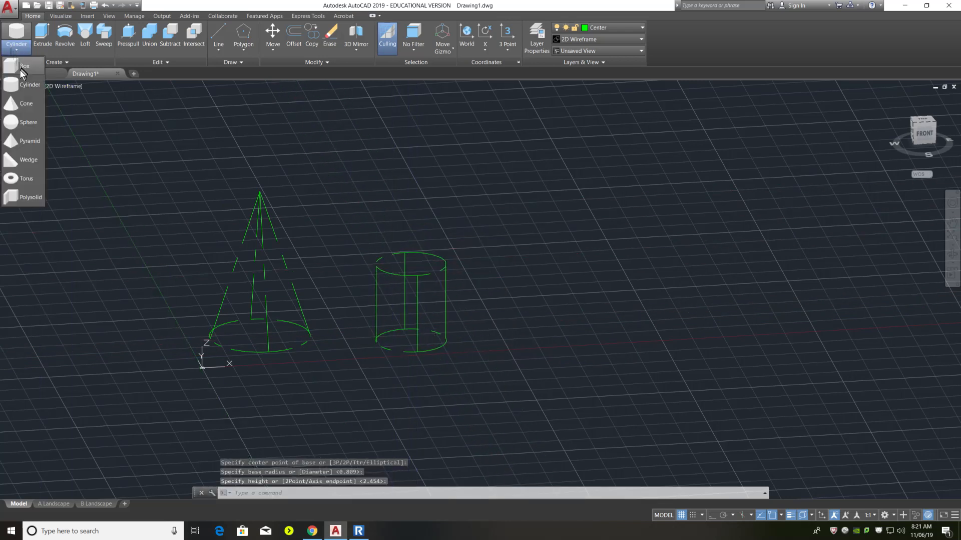
{"action": "left_click", "coordinate": [20, 122]}
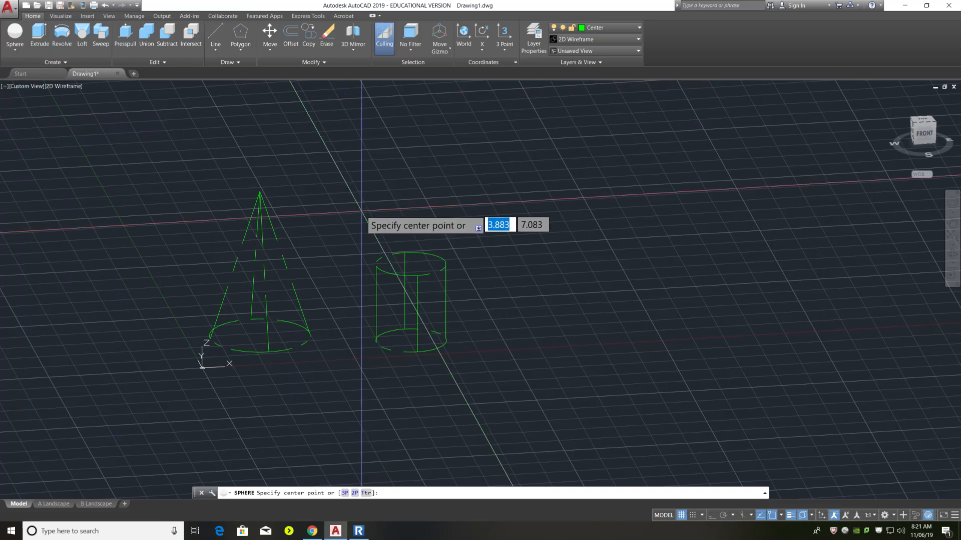
{"action": "left_click", "coordinate": [339, 235]}
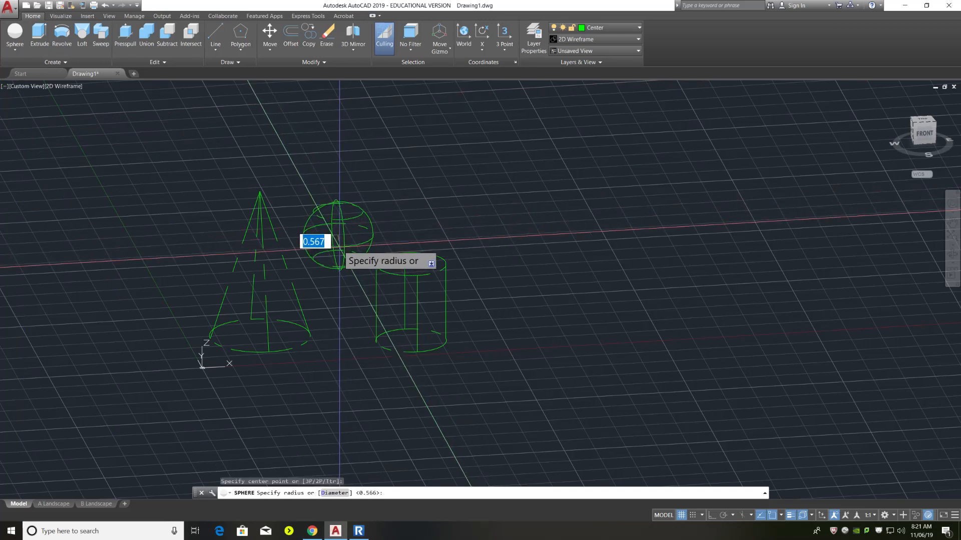
{"action": "left_click", "coordinate": [341, 250]}
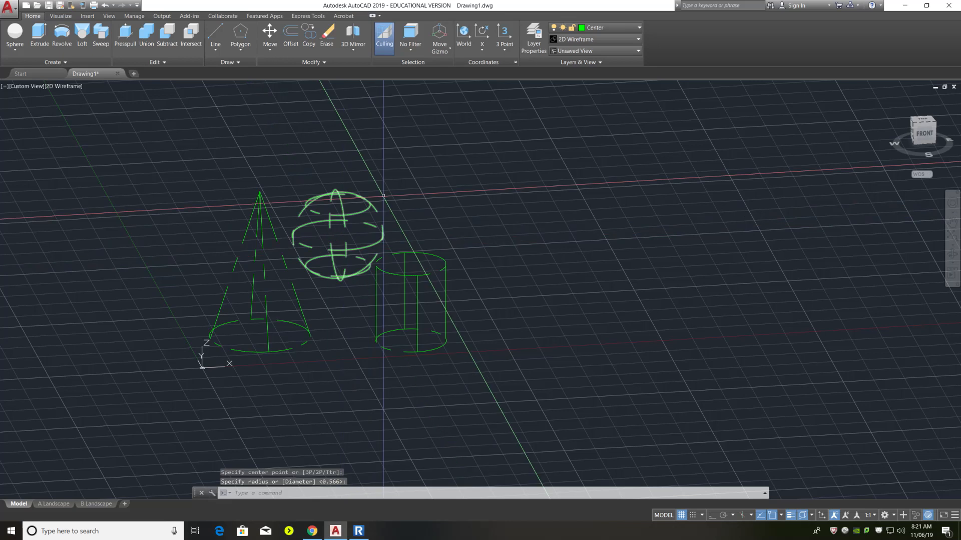
Create a solid box behind the cylinder, larger than the other solids, by its two base corners and height.
{"action": "left_click", "coordinate": [15, 50]}
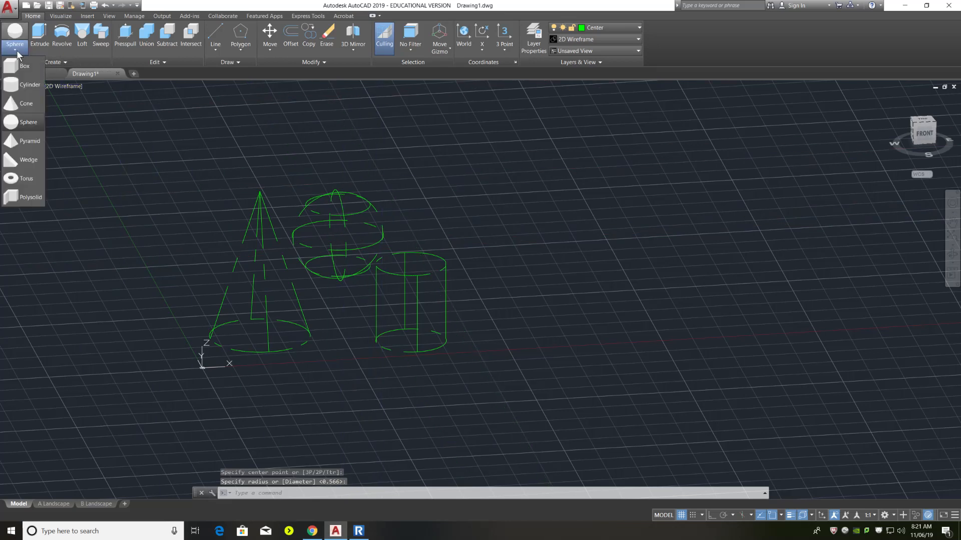
{"action": "left_click", "coordinate": [23, 64]}
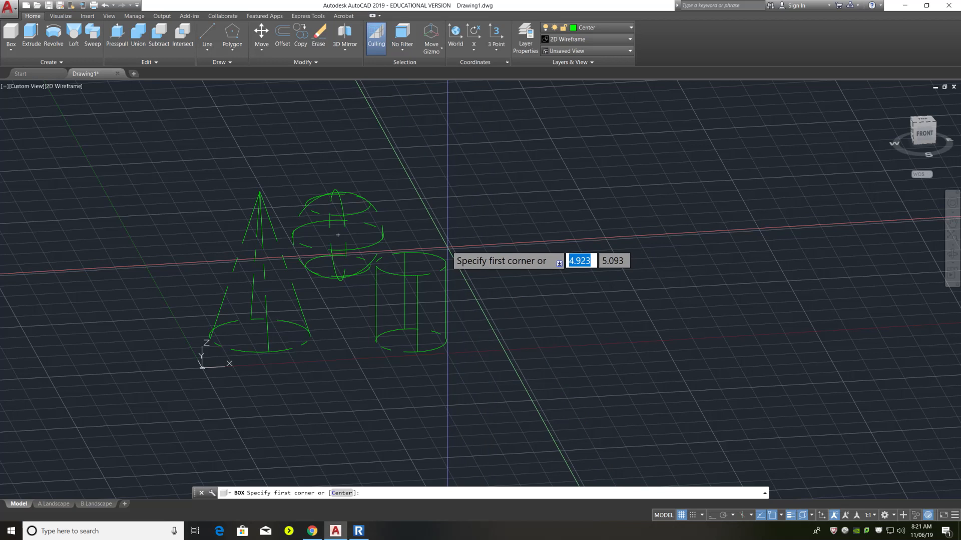
{"action": "left_click", "coordinate": [429, 244]}
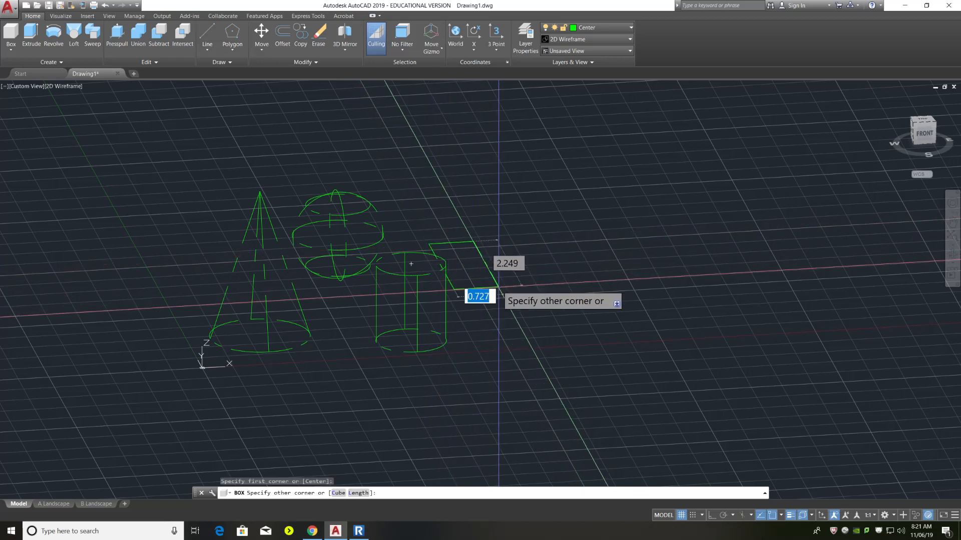
{"action": "left_click", "coordinate": [573, 293]}
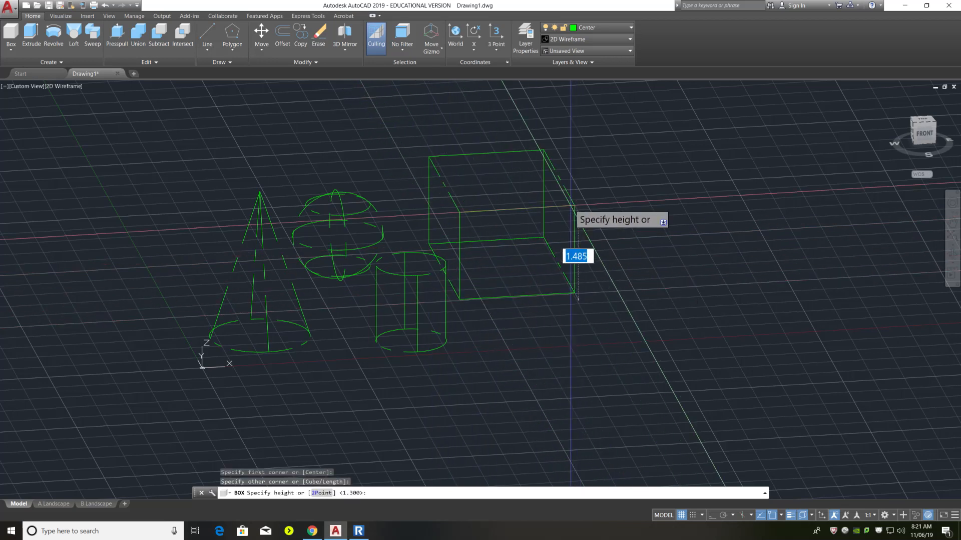
{"action": "left_click", "coordinate": [581, 155]}
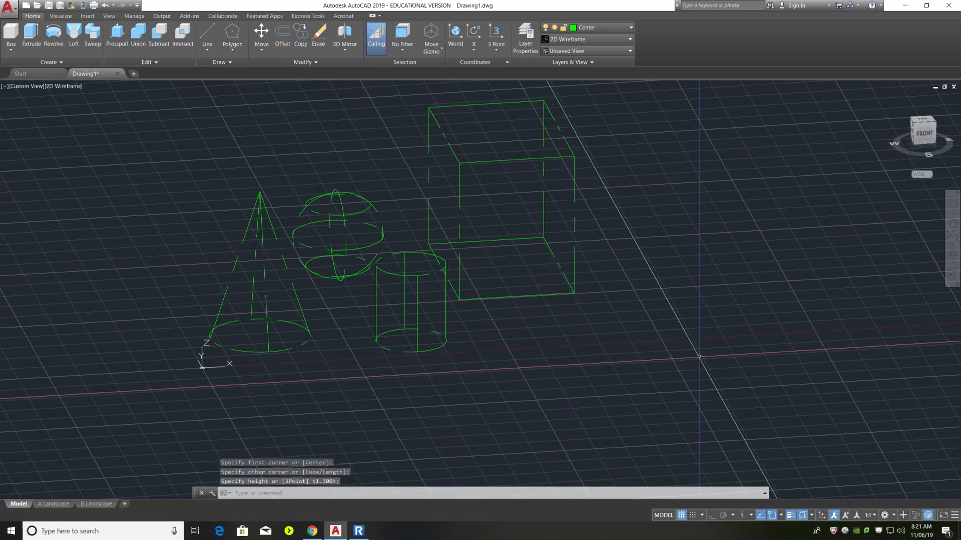
Change the viewport's visual style to Conceptual and dismiss the 3D display performance notification.
{"action": "scroll", "coordinate": [618, 413], "scroll_direction": "down", "scroll_amount": 2}
{"action": "scroll", "coordinate": [618, 414], "scroll_direction": "up", "scroll_amount": 4}
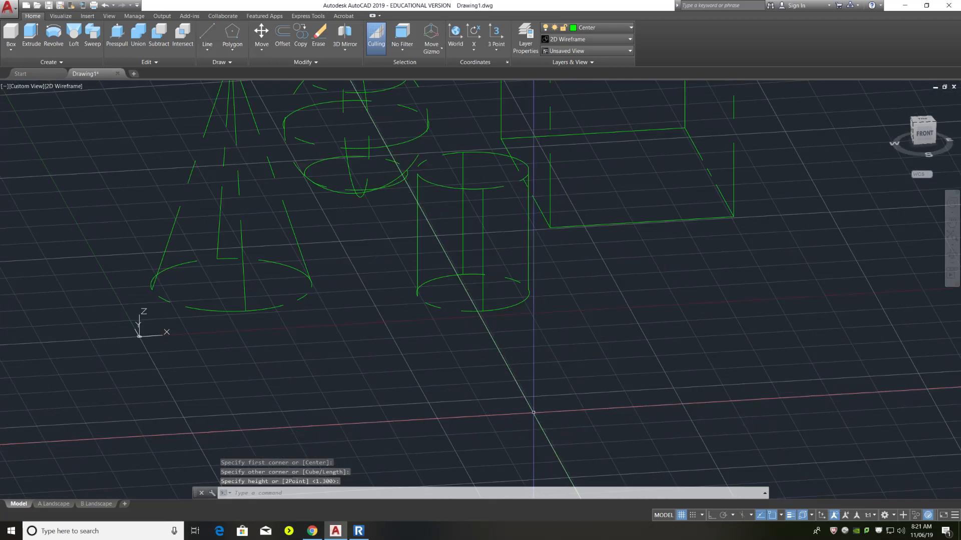
{"action": "scroll", "coordinate": [520, 381], "scroll_direction": "down", "scroll_amount": 4}
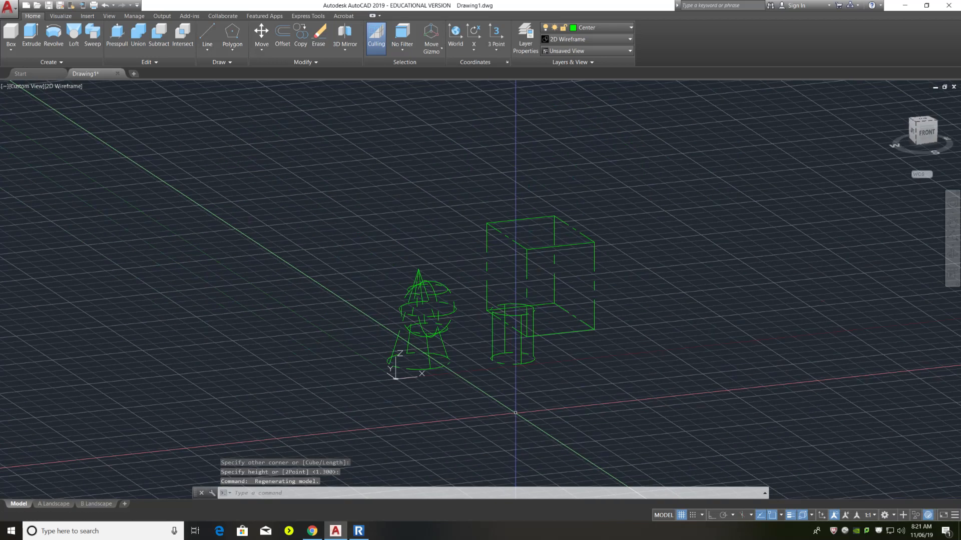
{"action": "scroll", "coordinate": [505, 360], "scroll_direction": "up", "scroll_amount": 4}
{"action": "scroll", "coordinate": [508, 358], "scroll_direction": "down", "scroll_amount": 3}
{"action": "scroll", "coordinate": [511, 354], "scroll_direction": "up", "scroll_amount": 1}
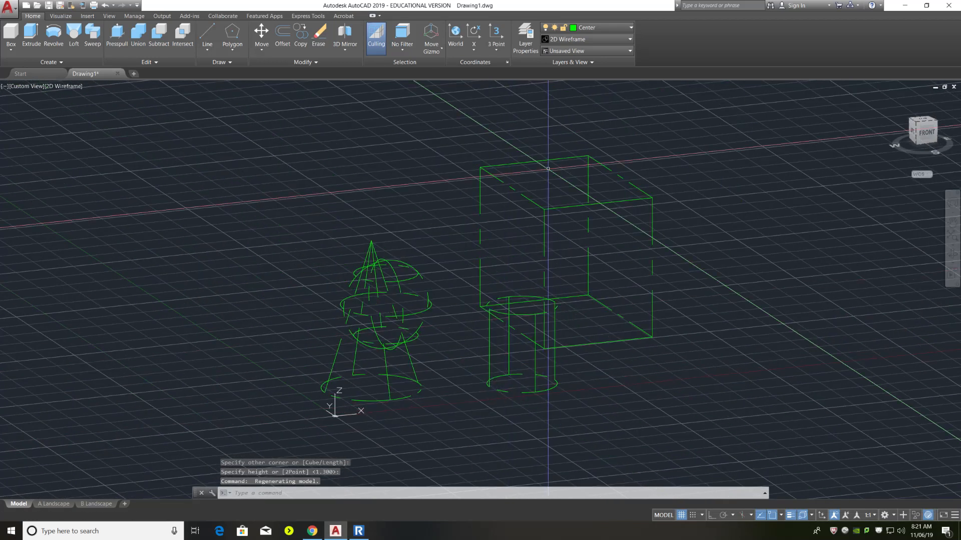
{"action": "left_click", "coordinate": [67, 85]}
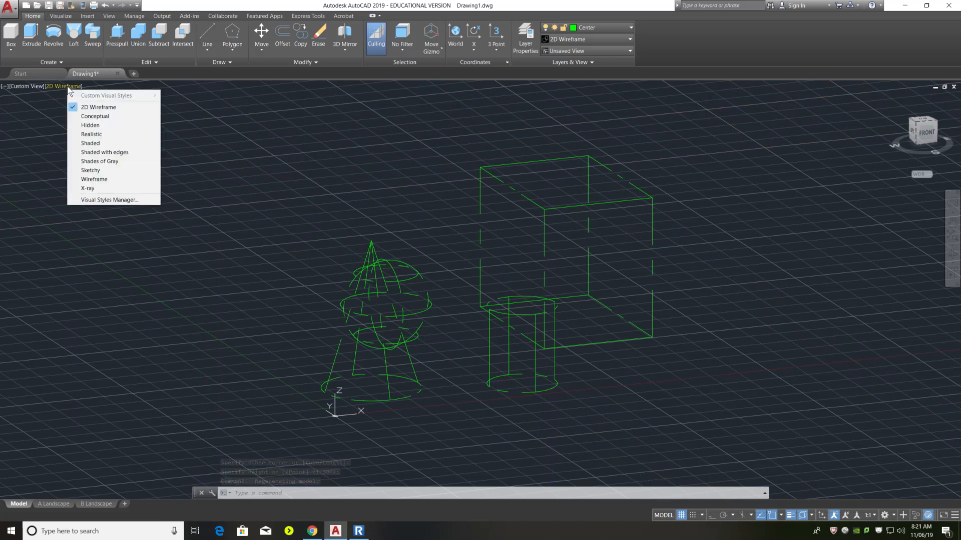
{"action": "left_click", "coordinate": [86, 117]}
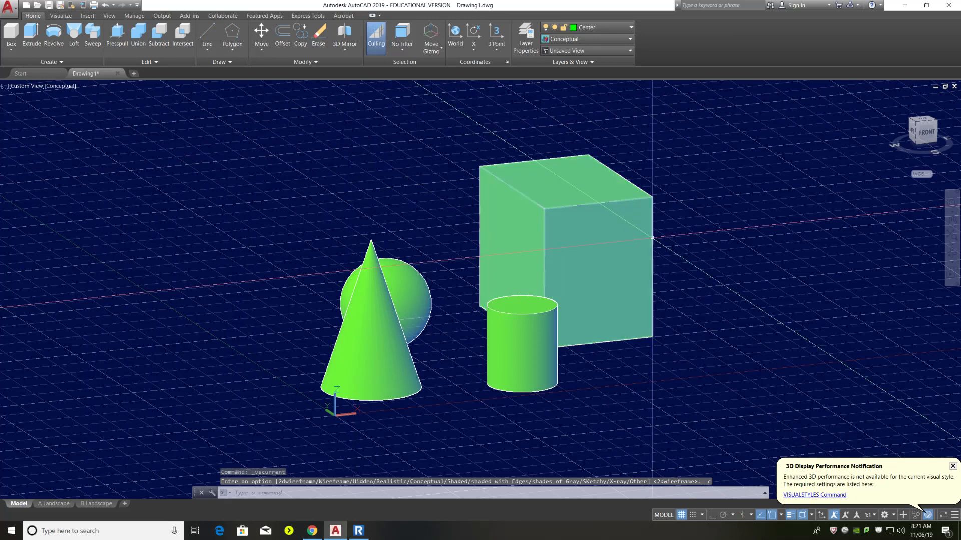
{"action": "left_click", "coordinate": [951, 467]}
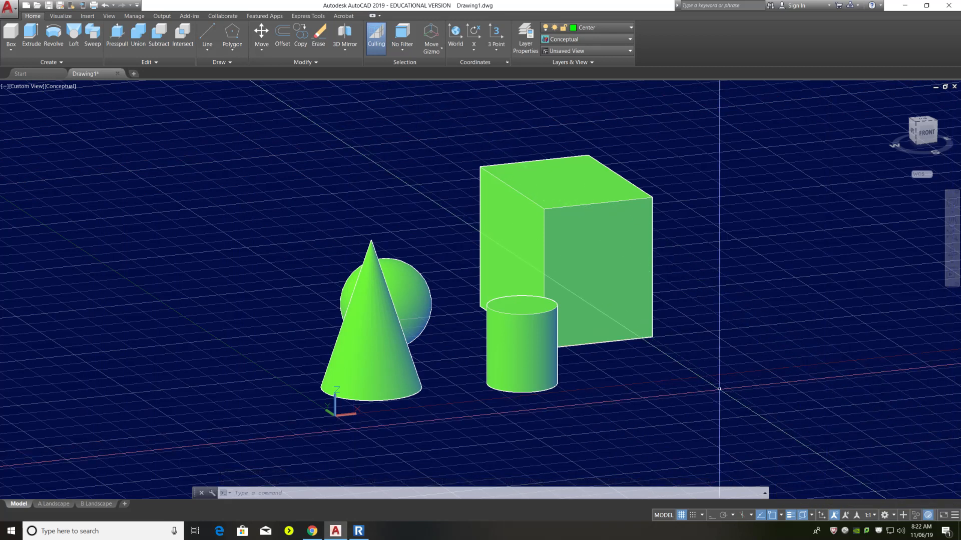
{"action": "mouse_move", "coordinate": [756, 386]}
{"action": "middle_mouse_down", "text": "shift"}
{"action": "mouse_move", "coordinate": [729, 390]}
{"action": "mouse_move", "coordinate": [748, 393]}
{"action": "middle_mouse_up", "text": "shift"}
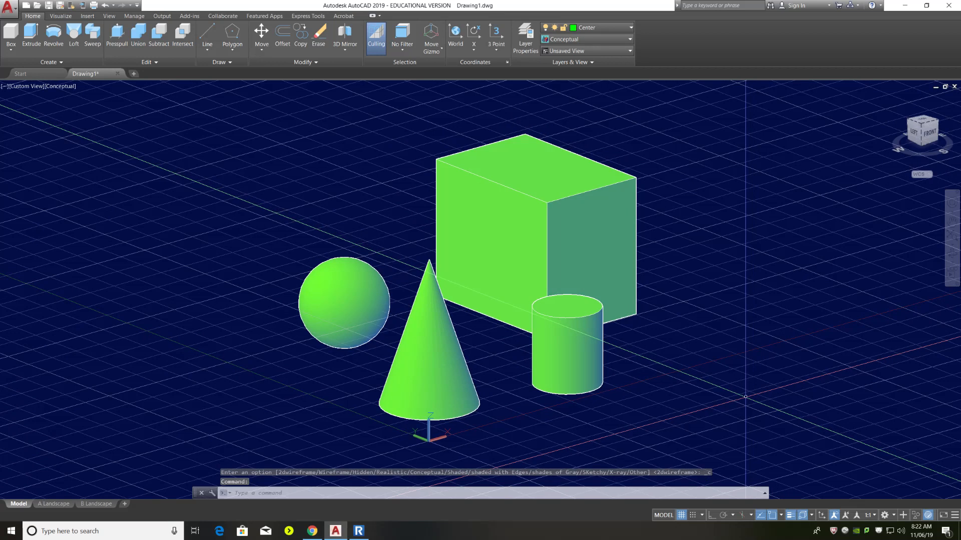
{"action": "scroll", "coordinate": [611, 295], "scroll_direction": "down", "scroll_amount": 2}
{"action": "scroll", "coordinate": [605, 292], "scroll_direction": "up", "scroll_amount": 1}
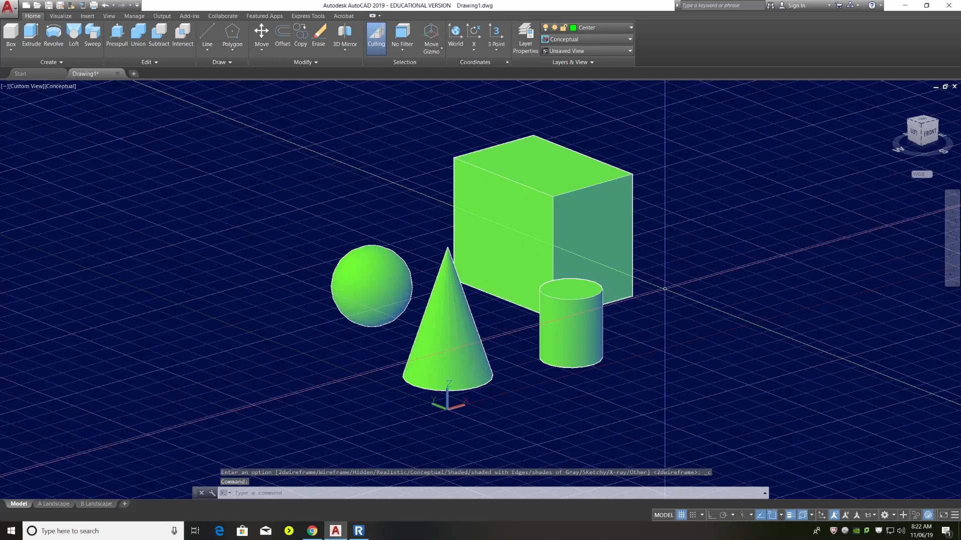
{"action": "scroll", "coordinate": [664, 288], "scroll_direction": "up", "scroll_amount": 2}
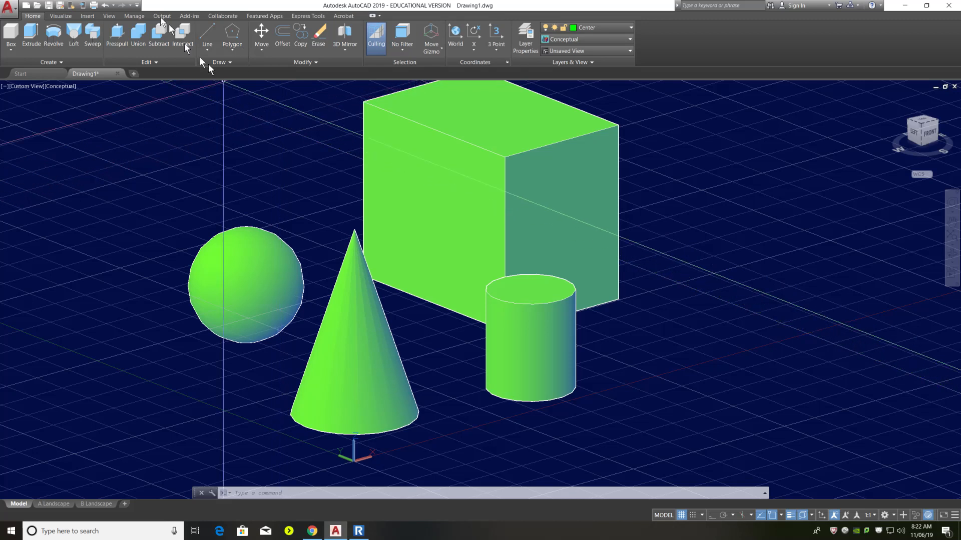
Open the Visual Styles Manager, examine the settings of the Hidden style, and close the manager.
{"action": "left_click", "coordinate": [109, 16]}
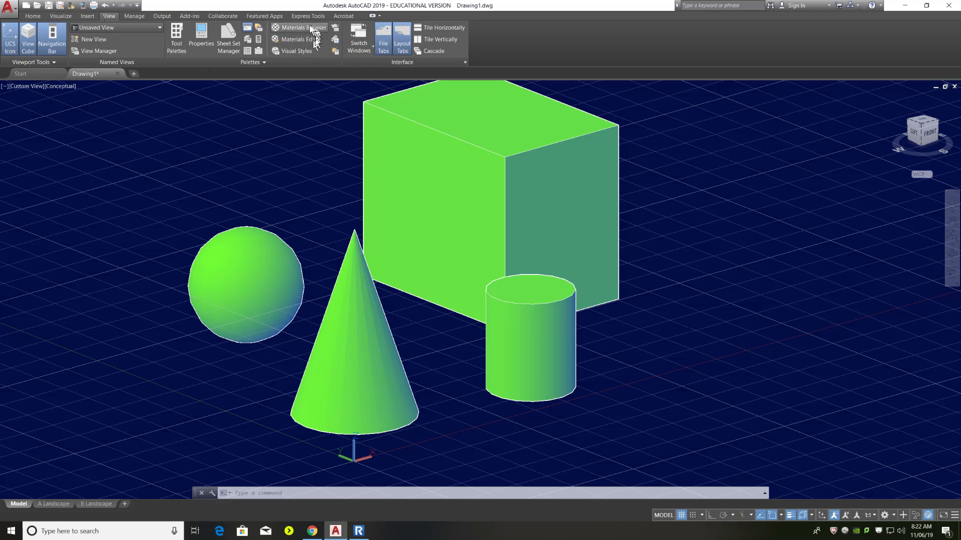
{"action": "left_click", "coordinate": [282, 52]}
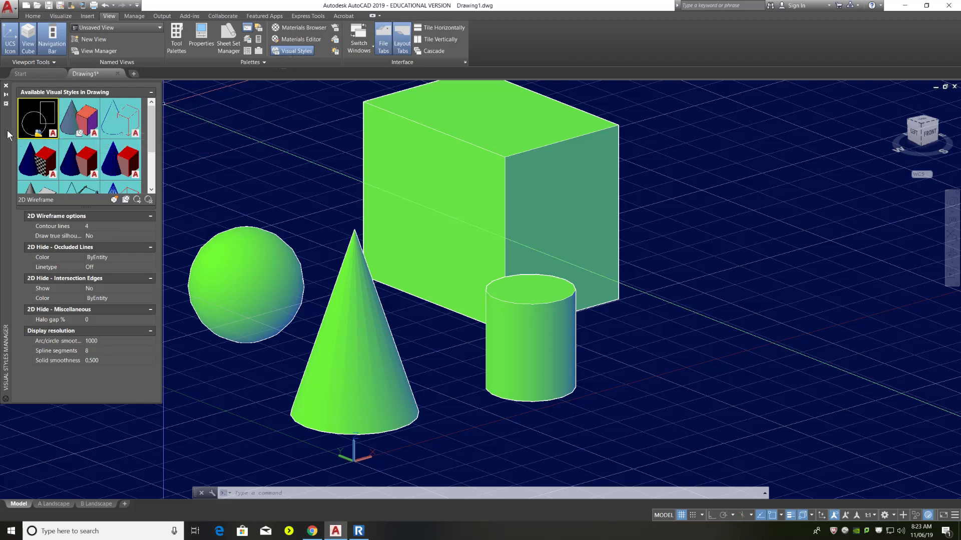
{"action": "left_click_drag", "start_coordinate": [5, 134], "coordinate": [31, 196]}
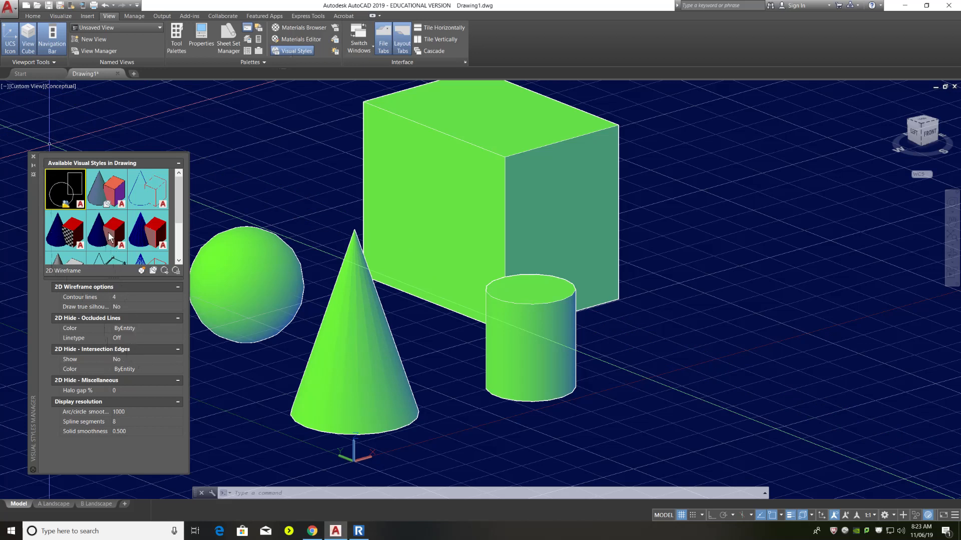
{"action": "left_click", "coordinate": [148, 187]}
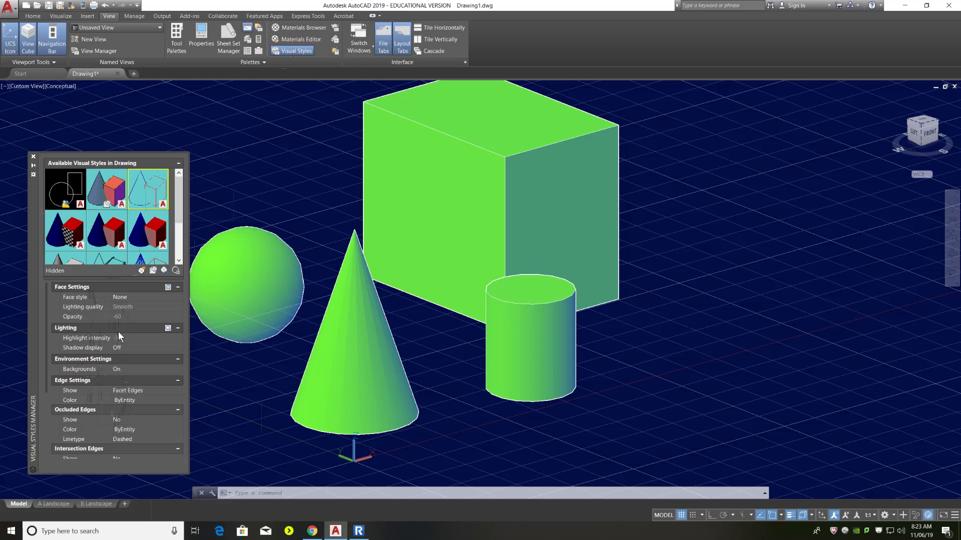
{"action": "left_click", "coordinate": [33, 158]}
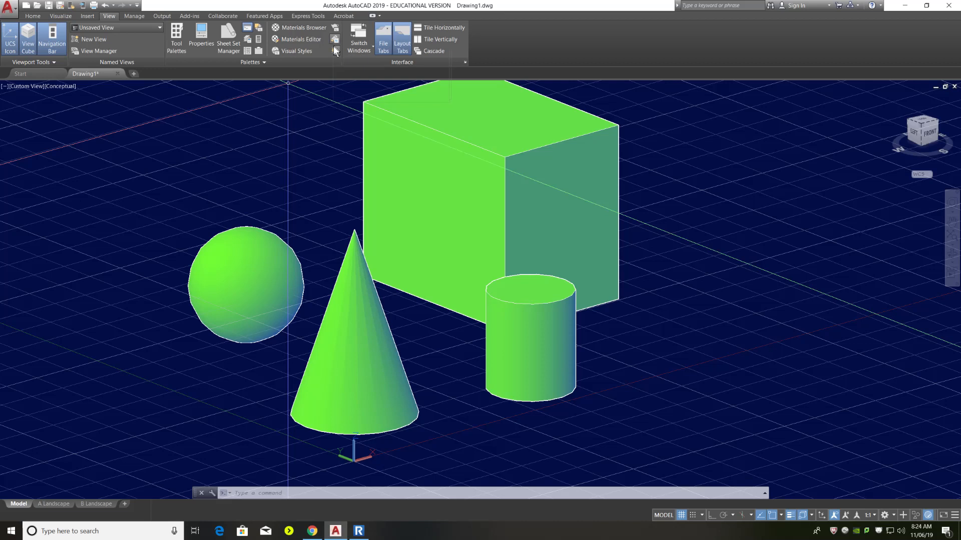
Open the Materials Browser and move it over the box and the cylinder in the drawing area.
{"action": "left_click", "coordinate": [288, 28]}
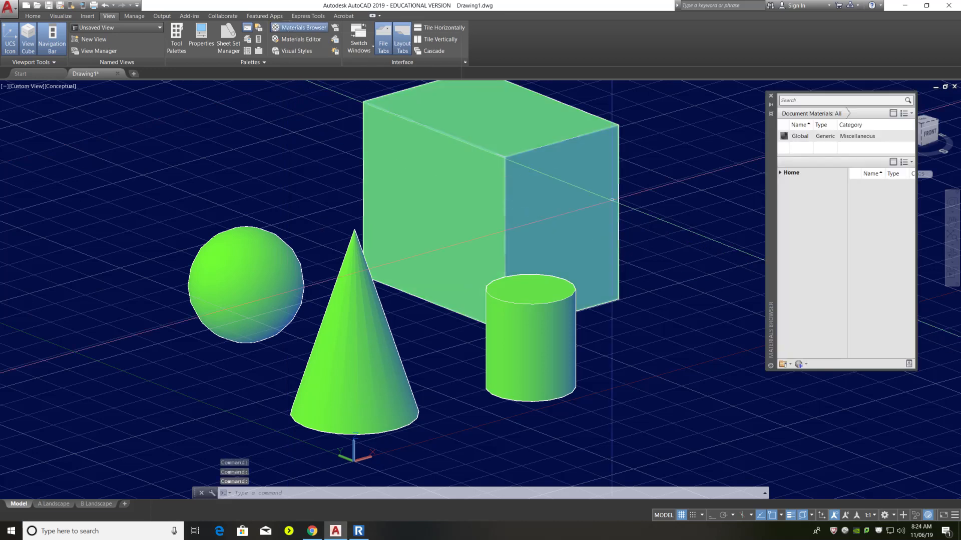
{"action": "left_click_drag", "start_coordinate": [769, 182], "coordinate": [628, 194]}
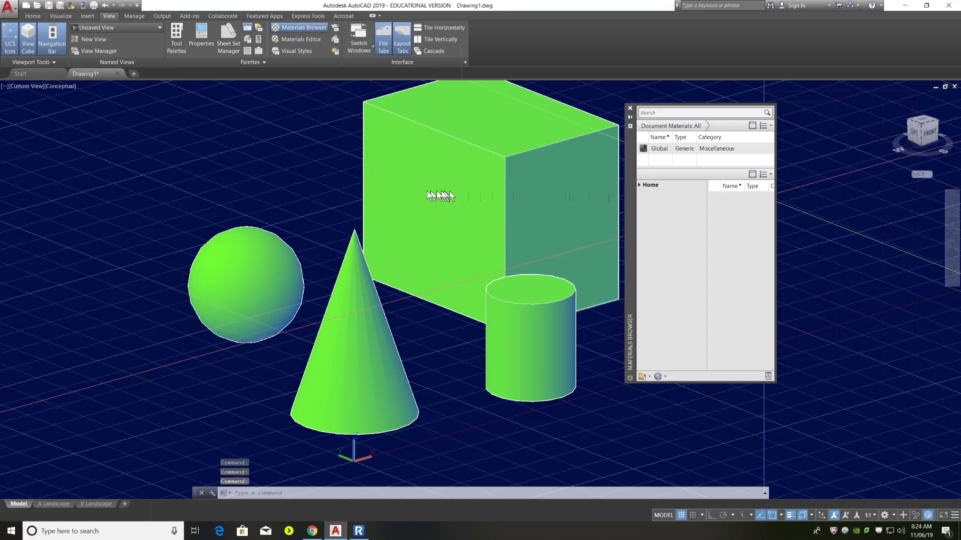
{"action": "left_click_drag", "start_coordinate": [443, 195], "coordinate": [393, 191]}
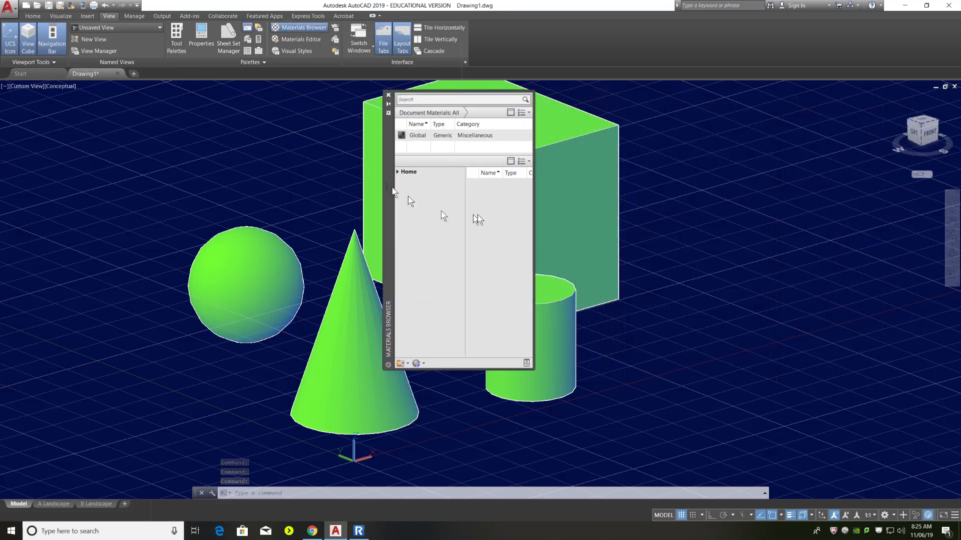
Widen the Materials Browser and the Name and Type columns of its library list.
{"action": "left_click_drag", "start_coordinate": [533, 205], "coordinate": [800, 205]}
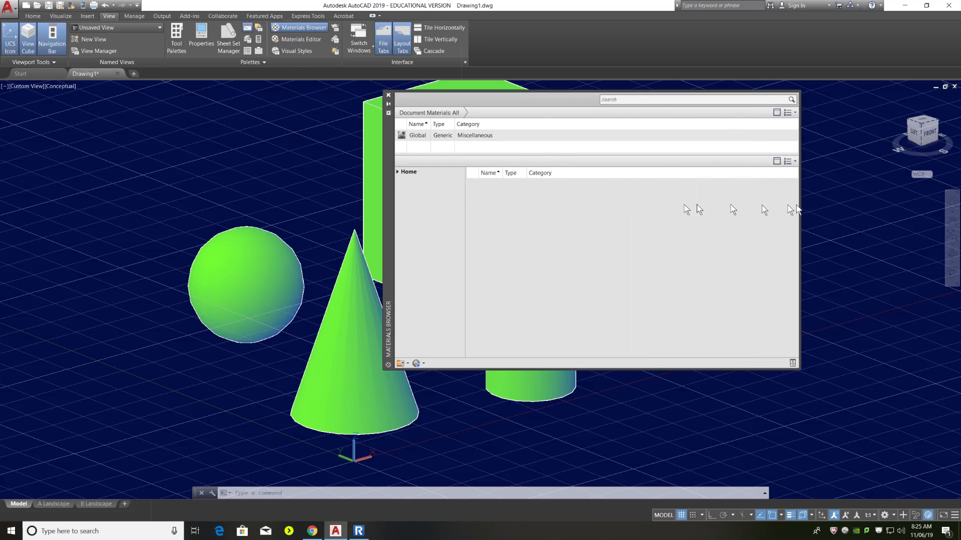
{"action": "left_click_drag", "start_coordinate": [503, 173], "coordinate": [629, 175]}
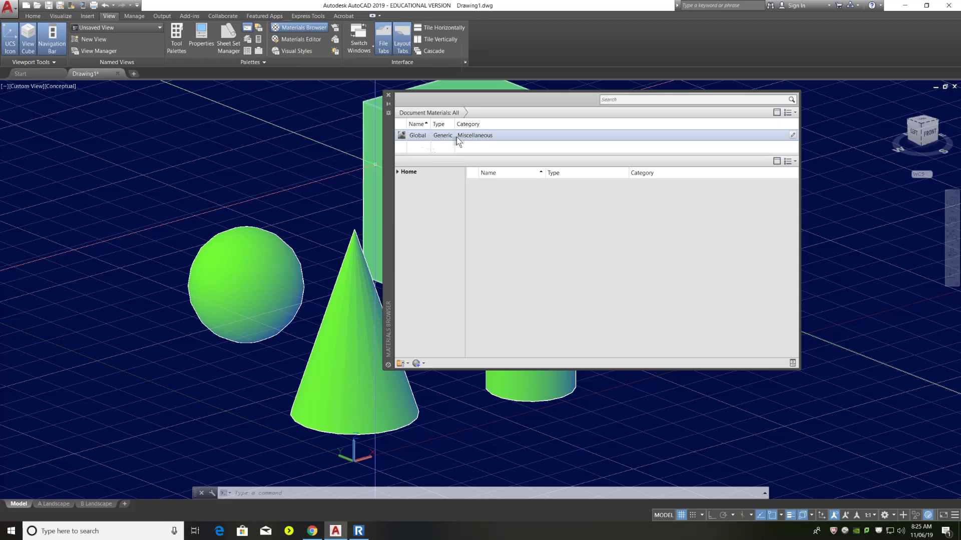
{"action": "left_click_drag", "start_coordinate": [457, 137], "coordinate": [412, 173]}
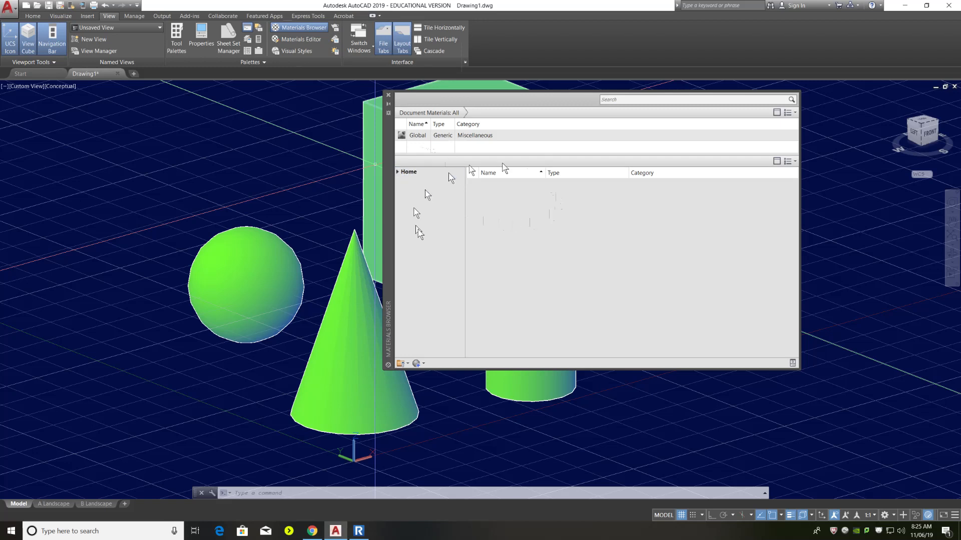
Expand Home and the Autodesk Library in the Materials Browser to show the material categories down to Wood.
{"action": "left_click", "coordinate": [398, 171]}
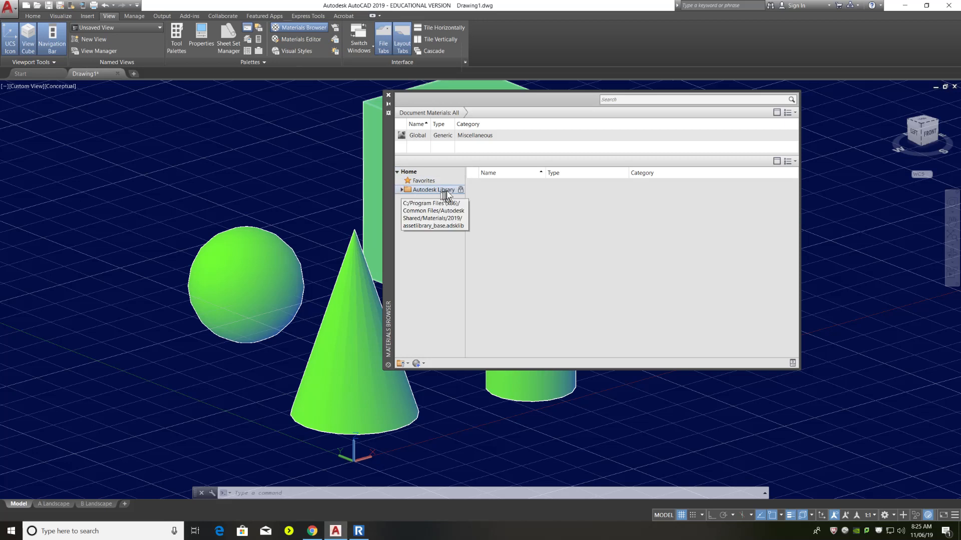
{"action": "left_click", "coordinate": [401, 190]}
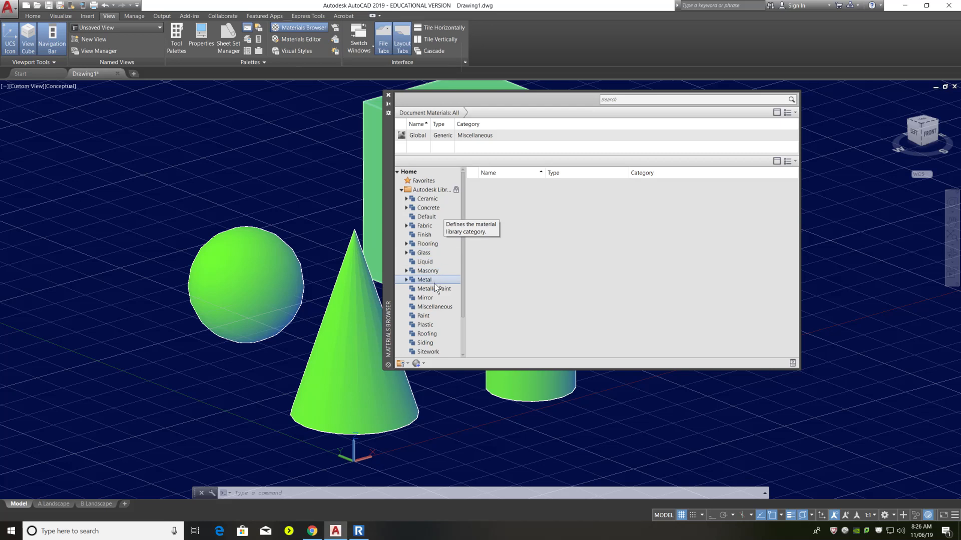
{"action": "scroll", "coordinate": [435, 284], "scroll_direction": "down", "scroll_amount": 2}
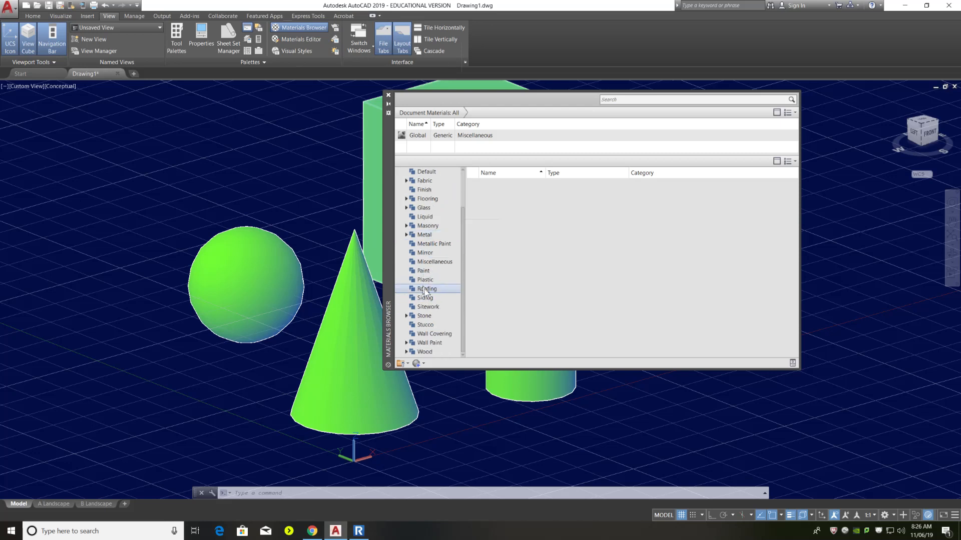
Expand the Stone category, browse its Granite and Marble subcategories, and return to the full Stone list.
{"action": "left_click", "coordinate": [406, 316]}
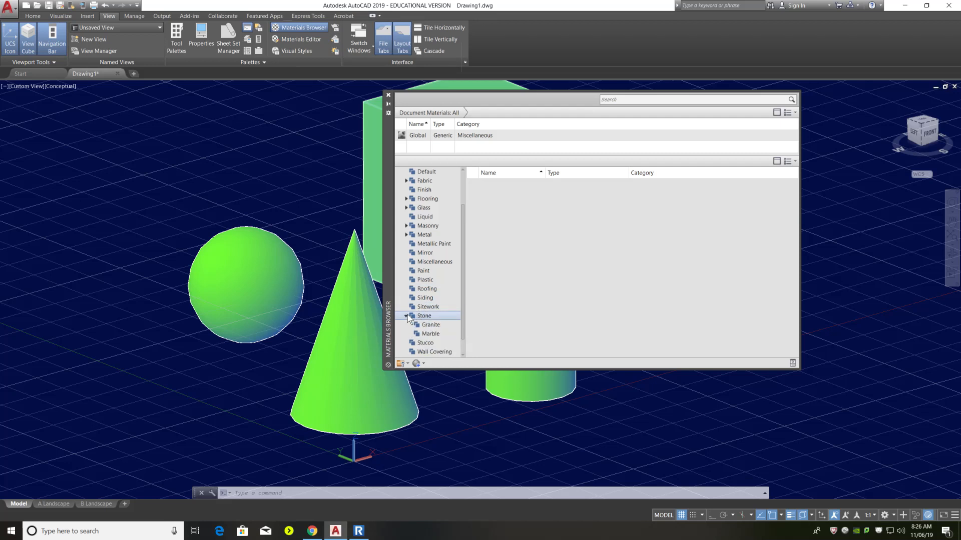
{"action": "left_click", "coordinate": [422, 317]}
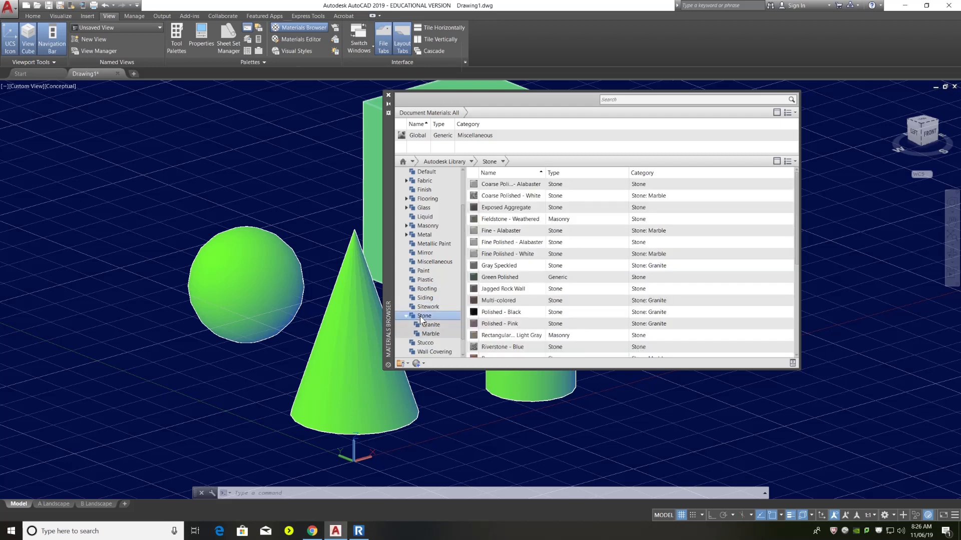
{"action": "left_click", "coordinate": [425, 325]}
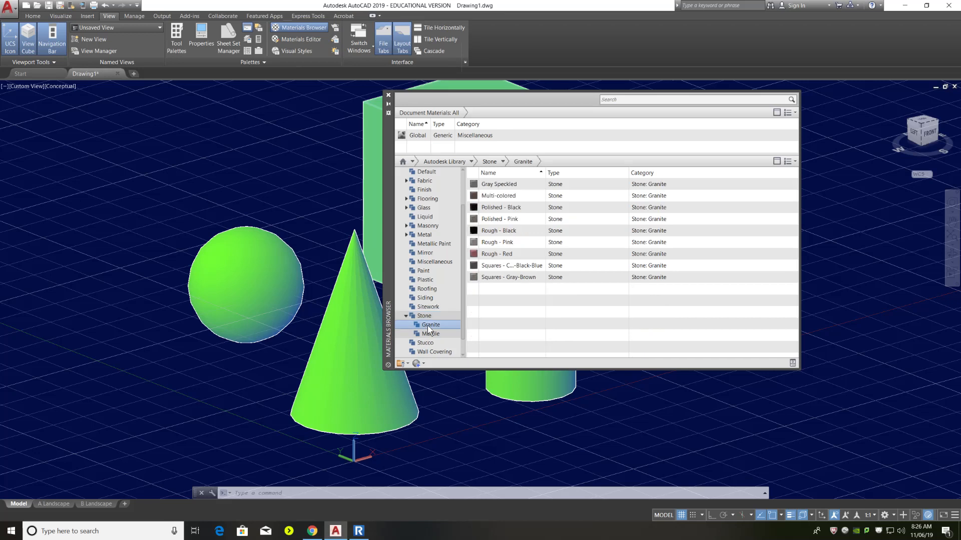
{"action": "left_click", "coordinate": [431, 334]}
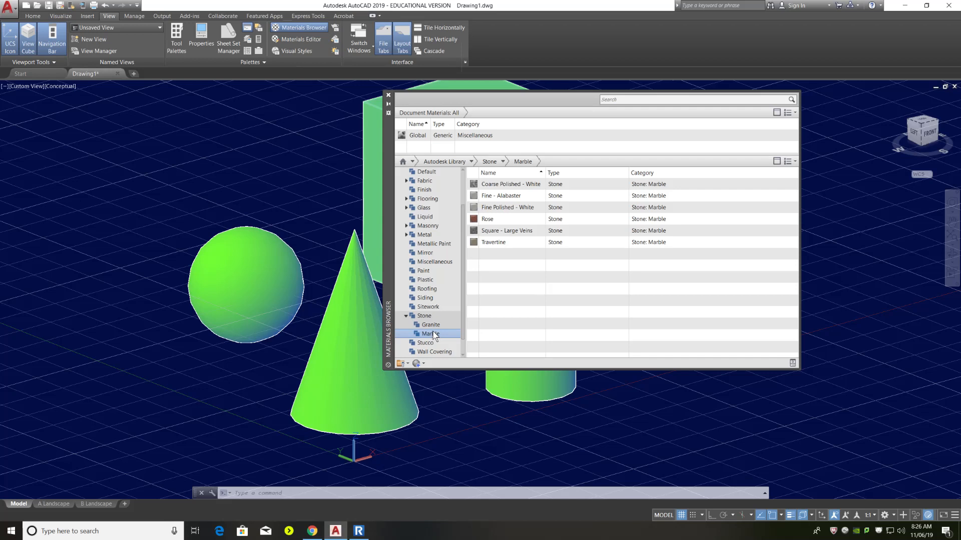
{"action": "left_click", "coordinate": [432, 325]}
{"action": "left_click", "coordinate": [434, 316]}
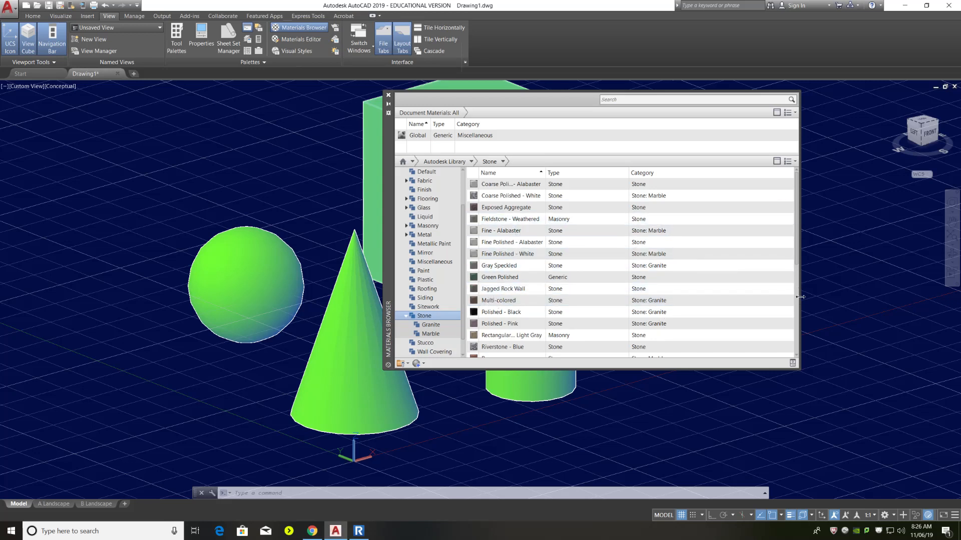
Narrow the Materials Browser and look through the Stone materials down to Square - Large Veins.
{"action": "left_click_drag", "start_coordinate": [801, 297], "coordinate": [699, 295]}
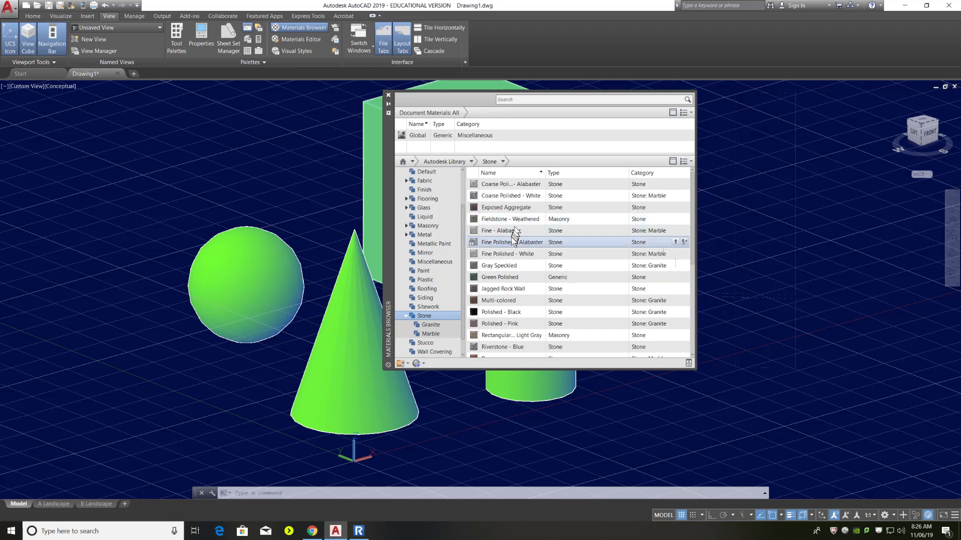
{"action": "scroll", "coordinate": [514, 242], "scroll_direction": "down", "scroll_amount": 4}
{"action": "scroll", "coordinate": [512, 242], "scroll_direction": "down", "scroll_amount": 1}
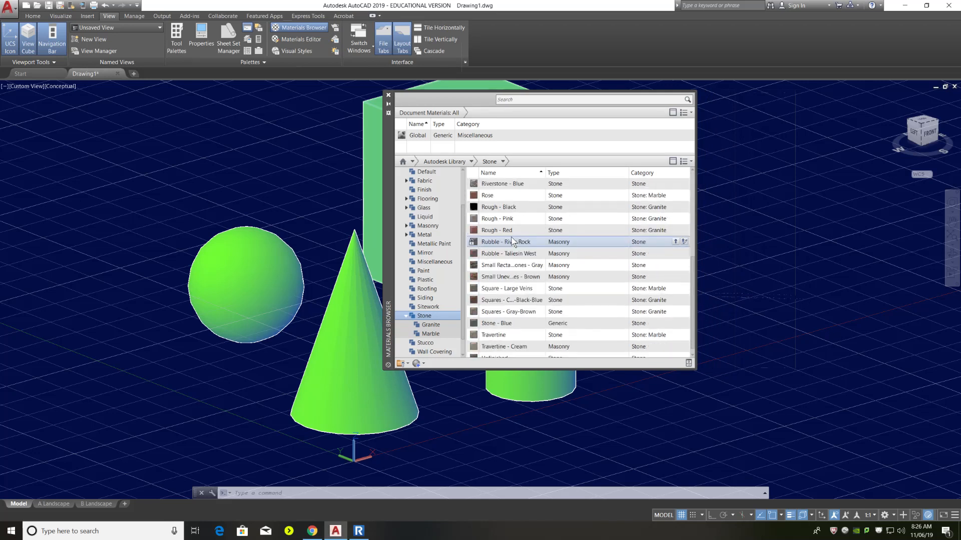
{"action": "scroll", "coordinate": [512, 251], "scroll_direction": "down", "scroll_amount": 1}
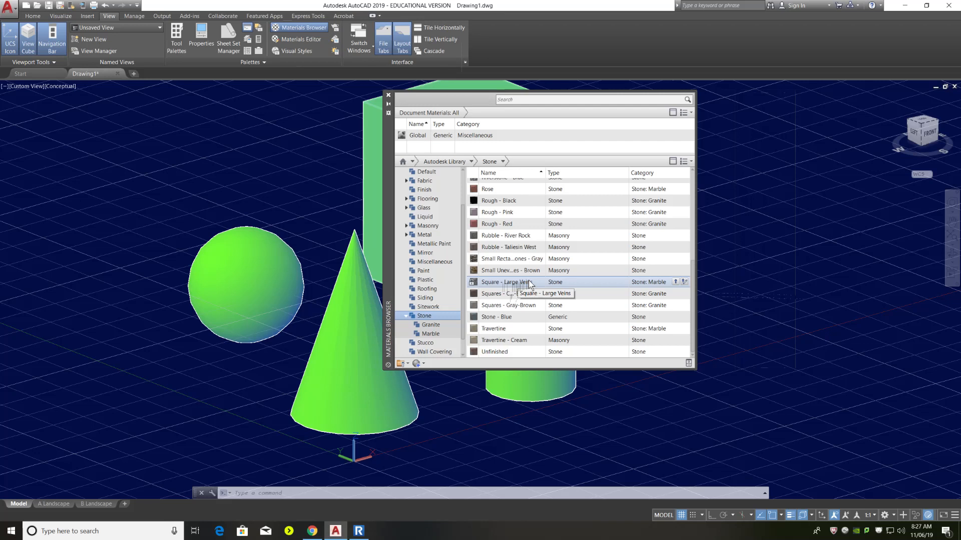
{"action": "left_click_drag", "start_coordinate": [529, 281], "coordinate": [583, 281]}
{"action": "key", "text": "ctrl"}
{"action": "key", "text": "ctrl"}
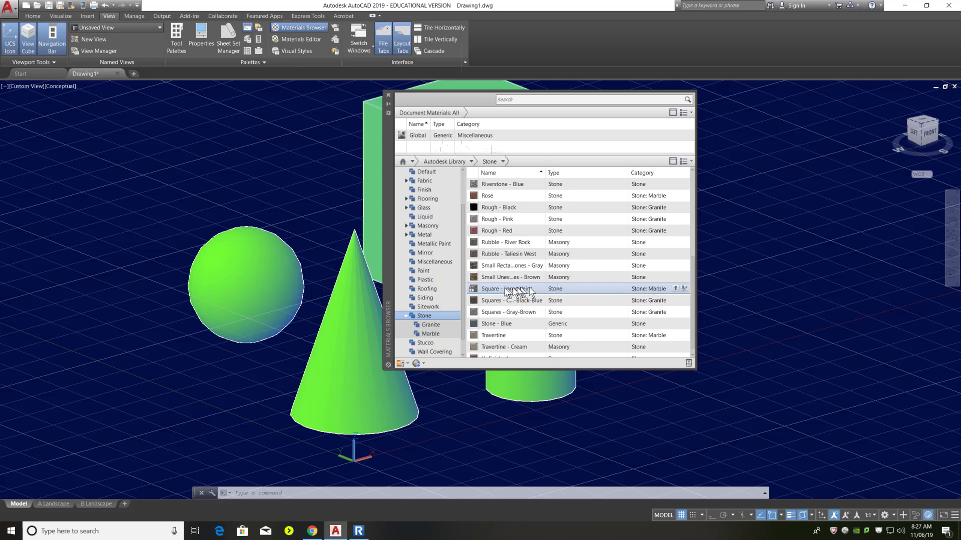
Open the Square - Large Veins material in the Materials Editor, and reposition and widen the editor beside the browser.
{"action": "double_click", "coordinate": [497, 292]}
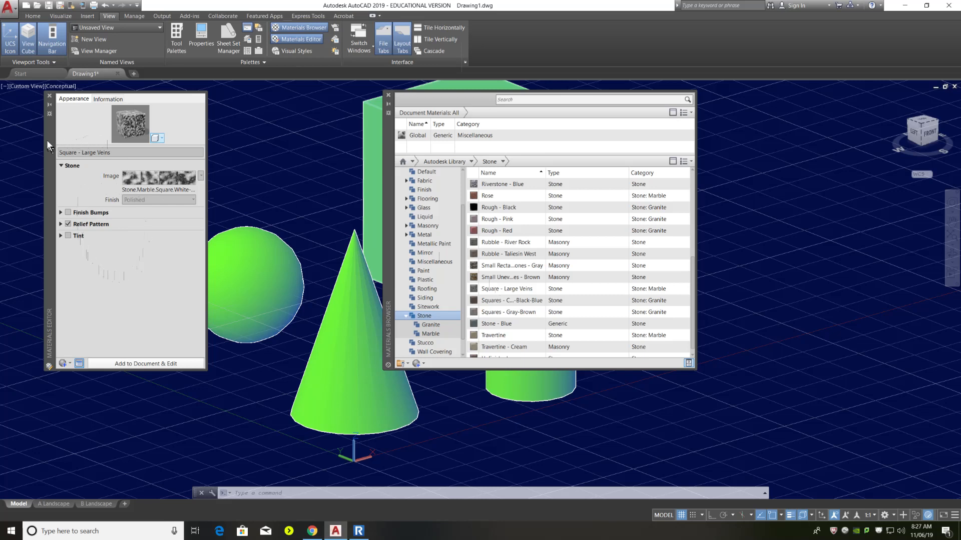
{"action": "left_click_drag", "start_coordinate": [46, 139], "coordinate": [95, 141]}
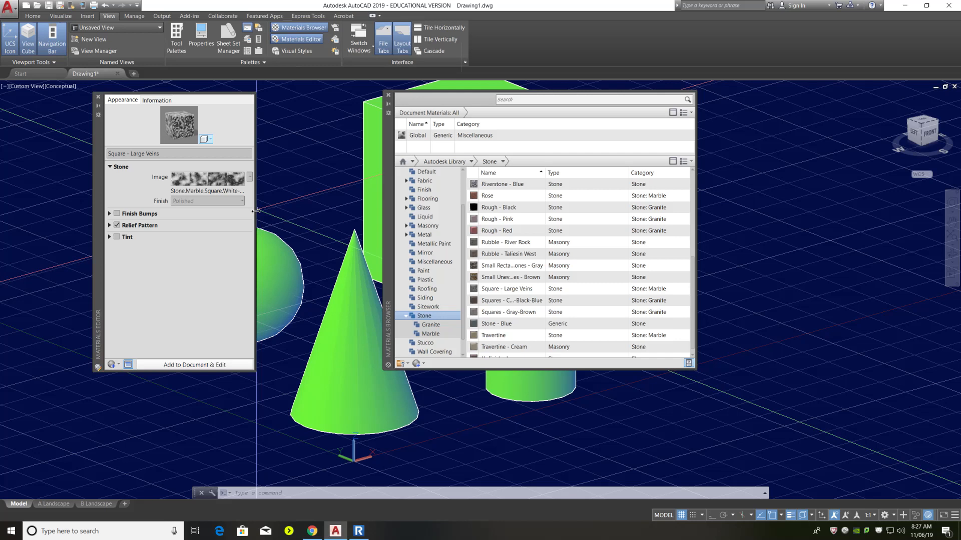
{"action": "left_click_drag", "start_coordinate": [254, 209], "coordinate": [325, 210]}
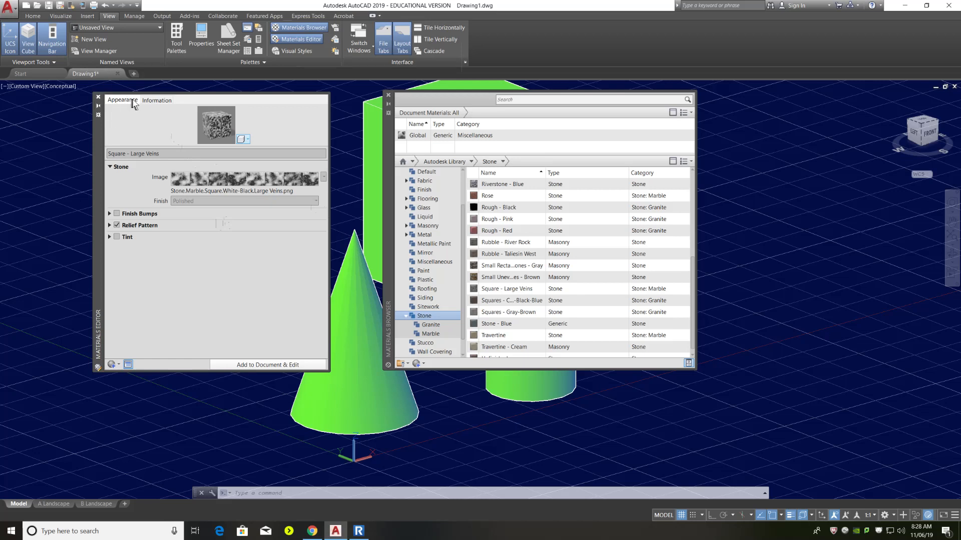
View the material's name, description and texture path information, and enlarge the preview image in its appearance settings.
{"action": "left_click", "coordinate": [155, 100]}
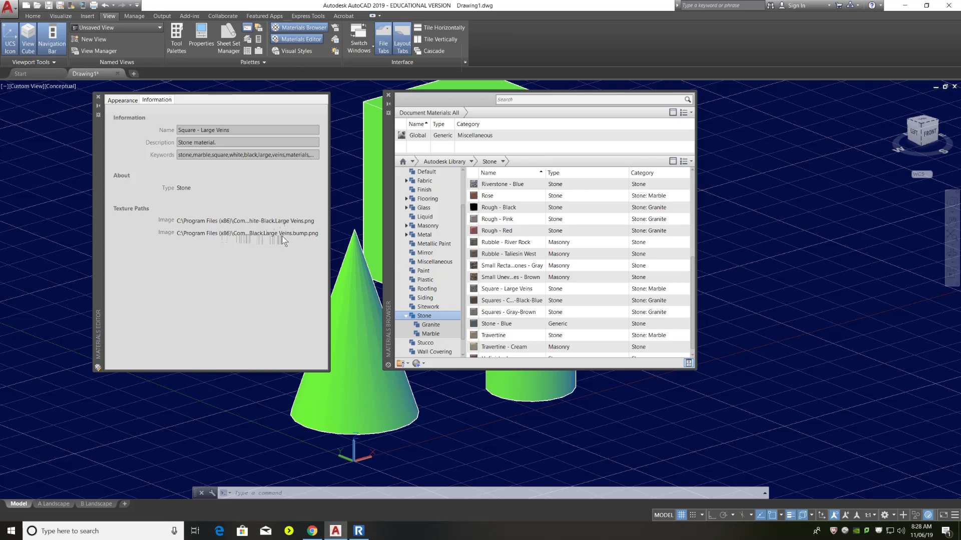
{"action": "left_click", "coordinate": [121, 102]}
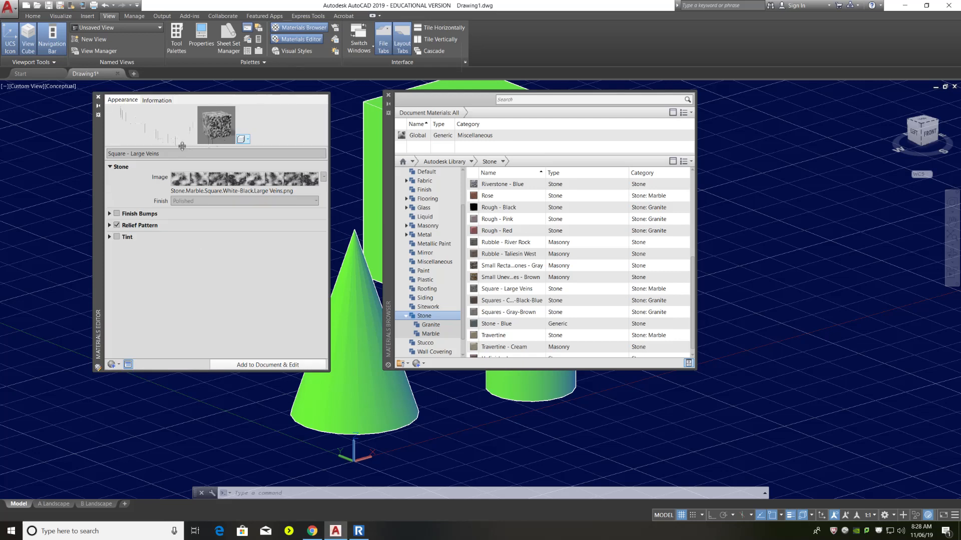
{"action": "left_click_drag", "start_coordinate": [185, 145], "coordinate": [178, 221]}
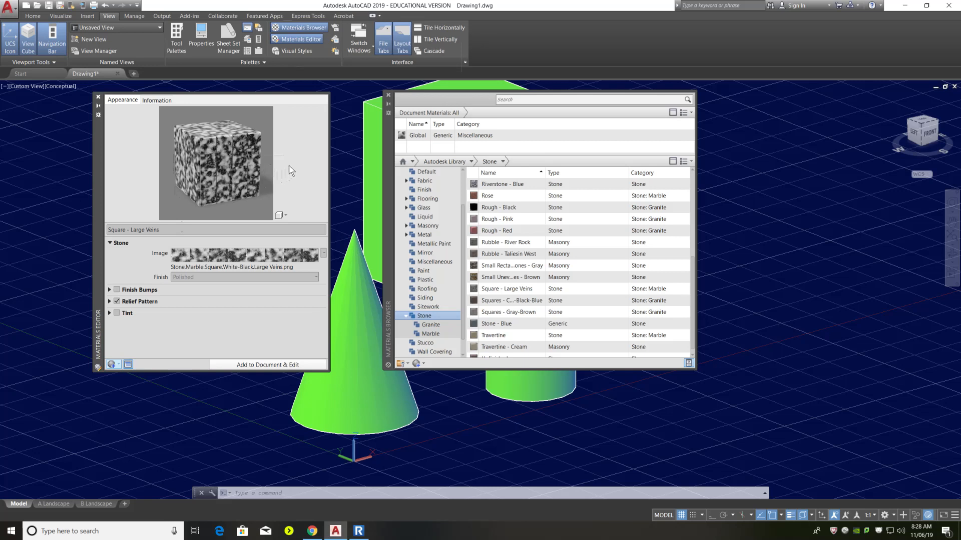
Preview the Square - Large Veins material with the Sphere scene and the Cylinder scene.
{"action": "left_click", "coordinate": [285, 216]}
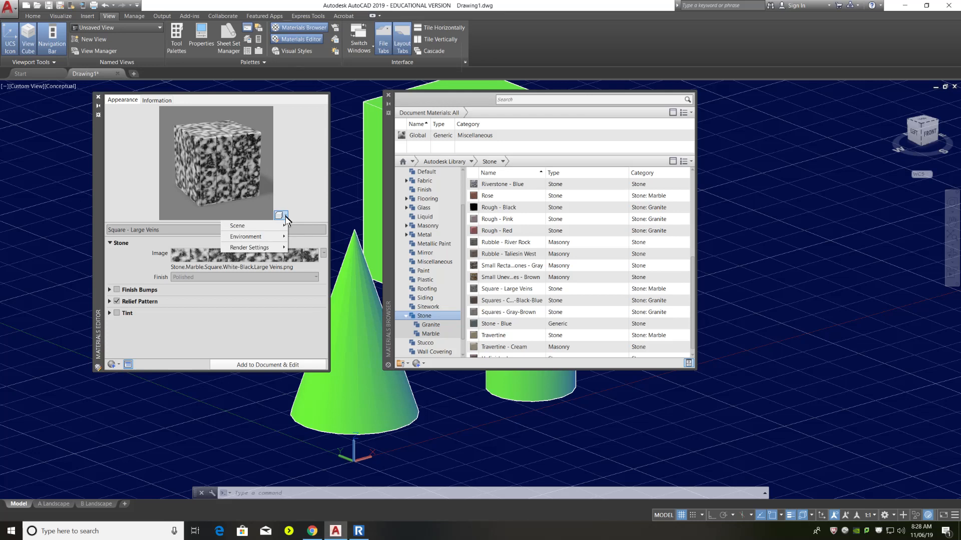
{"action": "mouse_move", "coordinate": [281, 228]}
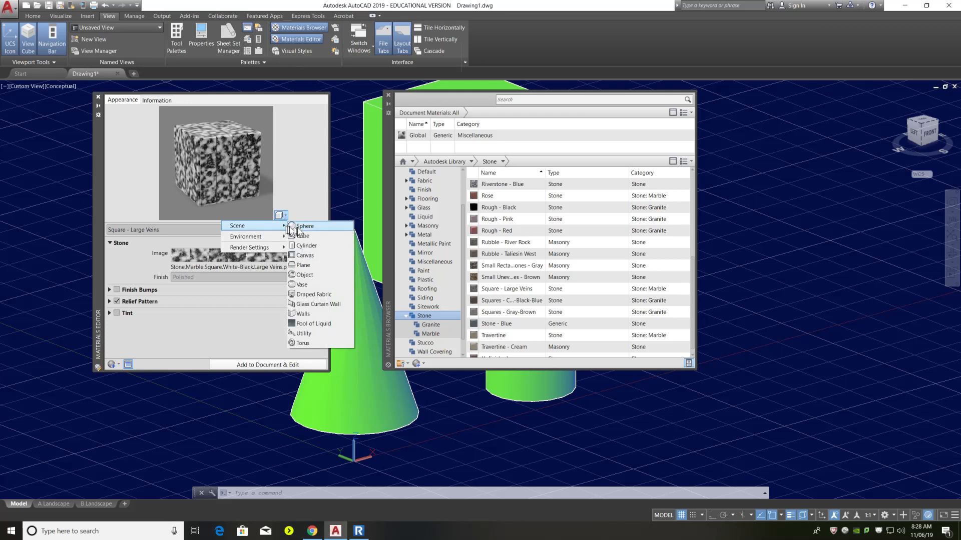
{"action": "left_click", "coordinate": [311, 227]}
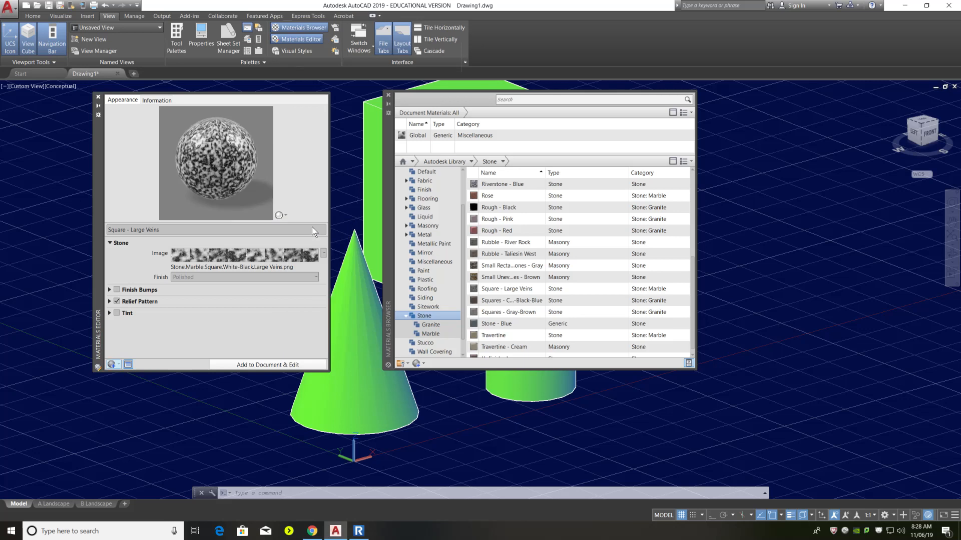
{"action": "left_click", "coordinate": [286, 216]}
{"action": "mouse_move", "coordinate": [284, 228]}
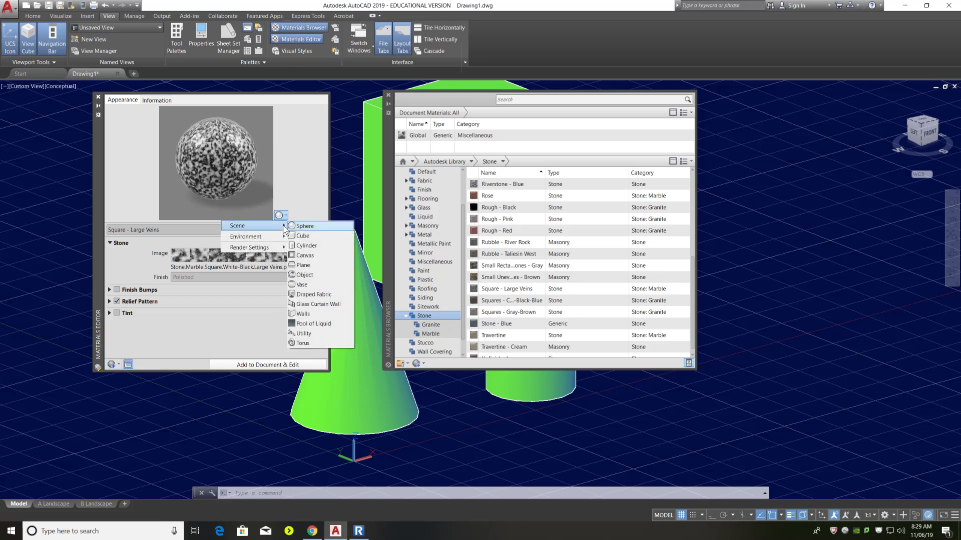
{"action": "left_click", "coordinate": [303, 243]}
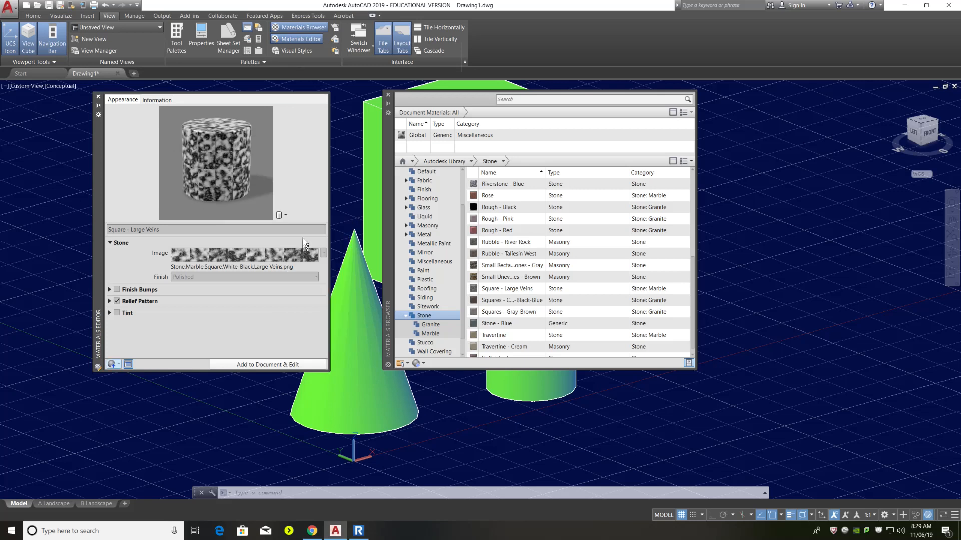
Preview the Square - Large Veins material with the Canvas scene and the Plane scene.
{"action": "left_click", "coordinate": [286, 216]}
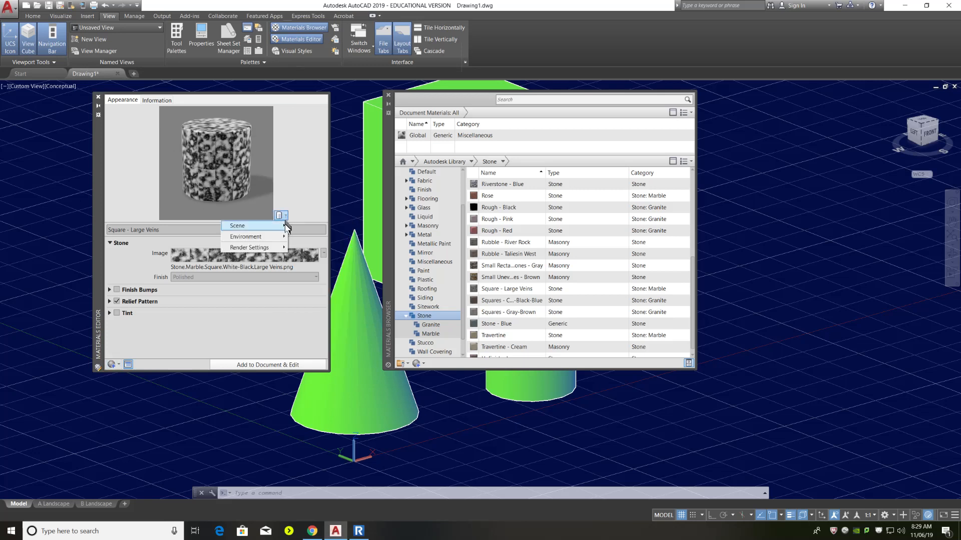
{"action": "mouse_move", "coordinate": [284, 226]}
{"action": "left_click", "coordinate": [301, 253]}
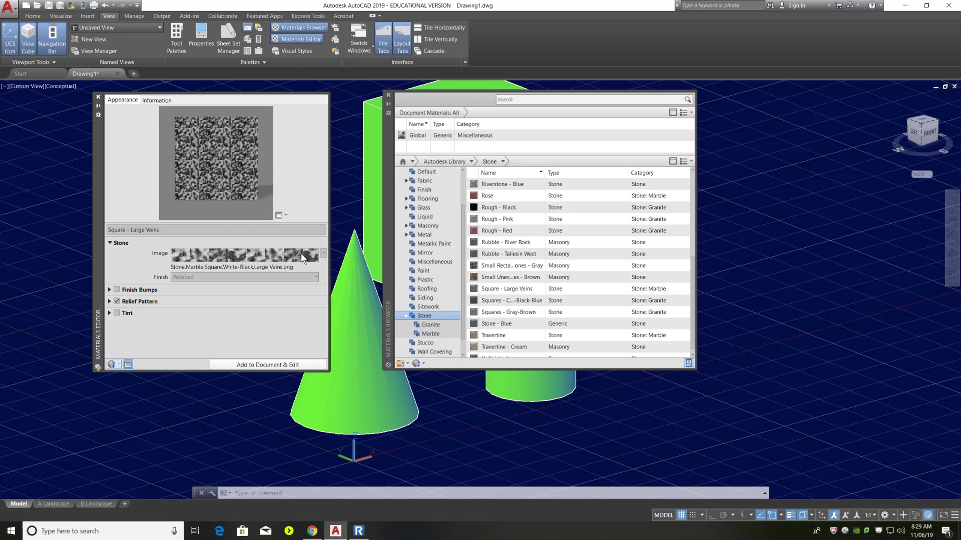
{"action": "left_click", "coordinate": [286, 216]}
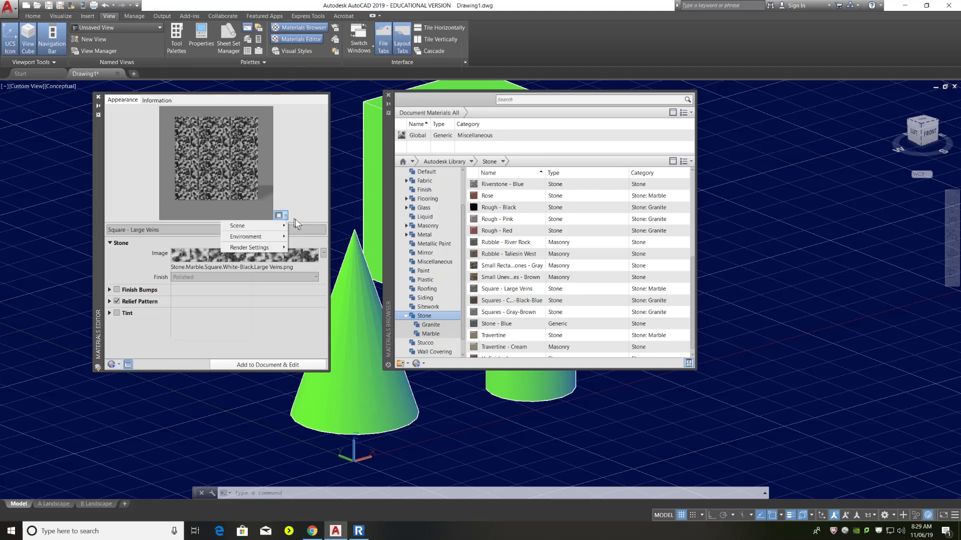
{"action": "mouse_move", "coordinate": [284, 226]}
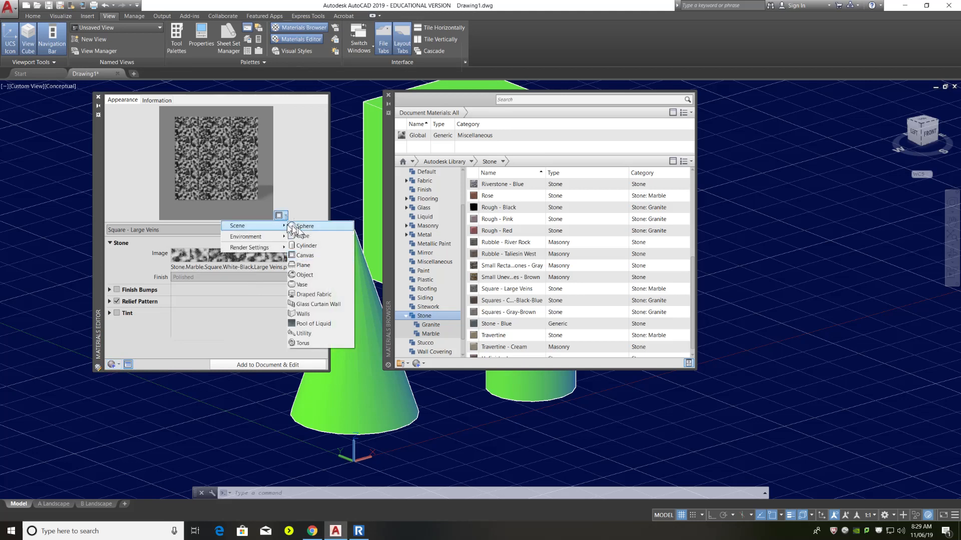
{"action": "left_click", "coordinate": [314, 274]}
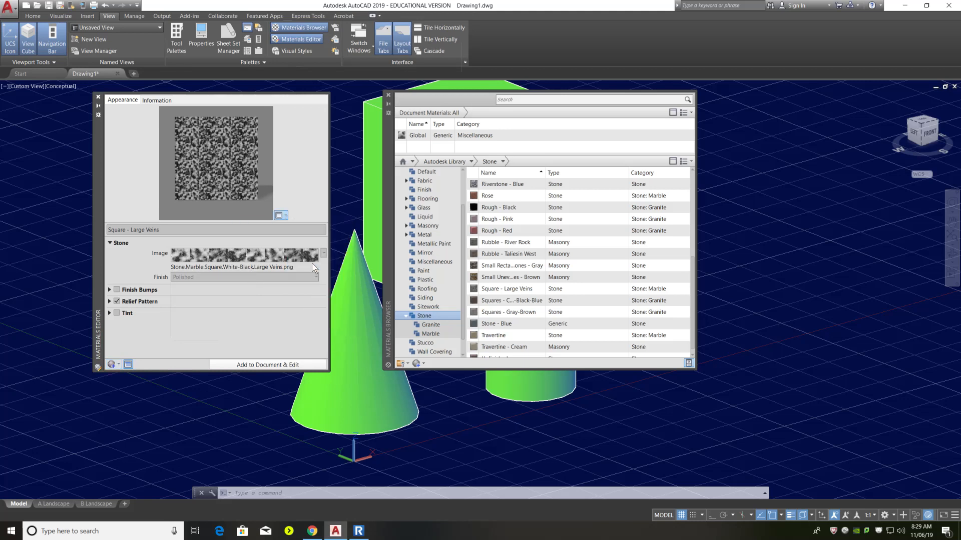
Set the material's preview scene to Glass Curtain Wall and inspect the Stone texture image and its file path.
{"action": "left_click", "coordinate": [286, 219]}
{"action": "mouse_move", "coordinate": [283, 226]}
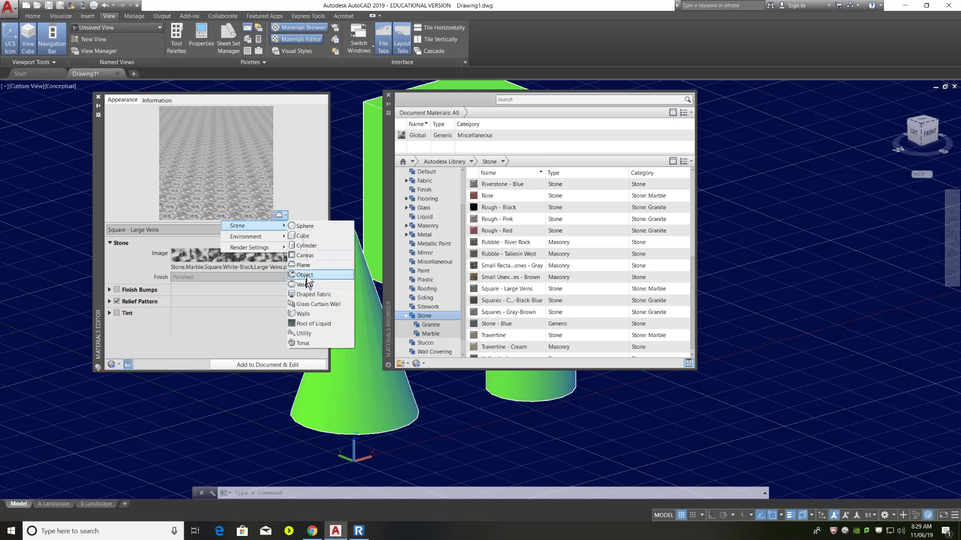
{"action": "left_click", "coordinate": [306, 302]}
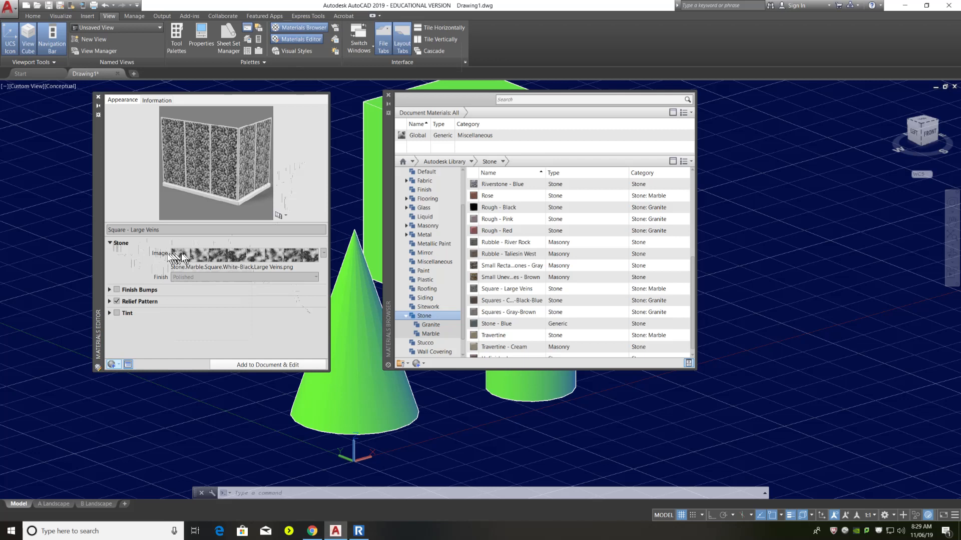
{"action": "mouse_move", "coordinate": [210, 256]}
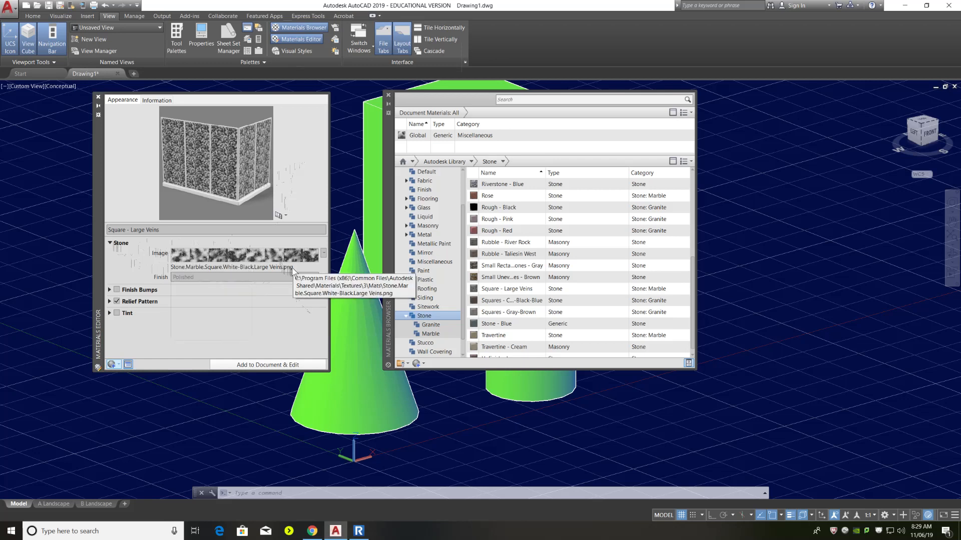
{"action": "mouse_move", "coordinate": [272, 256]}
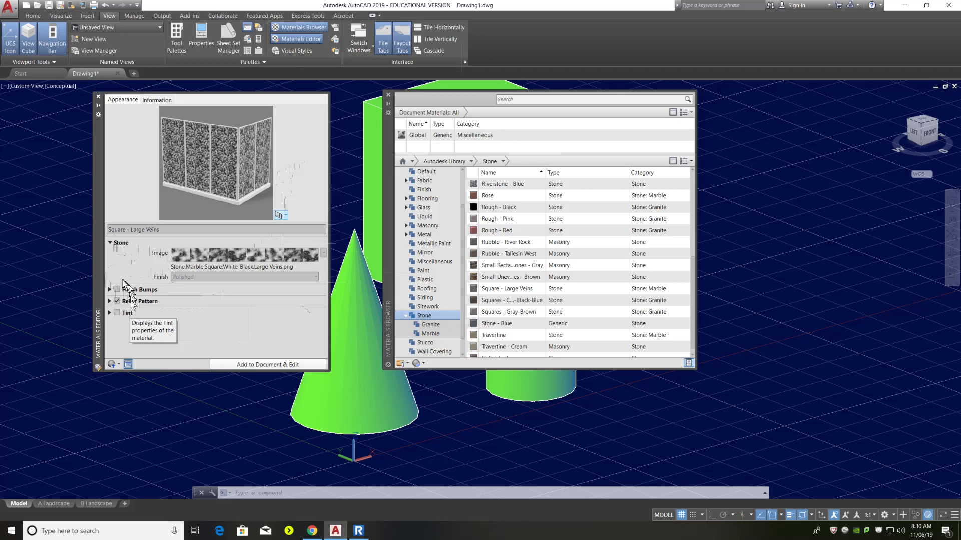
Expand the Finish Bumps, Relief Pattern and Tint sections of the Square - Large Veins material and examine their settings.
{"action": "left_click", "coordinate": [109, 291]}
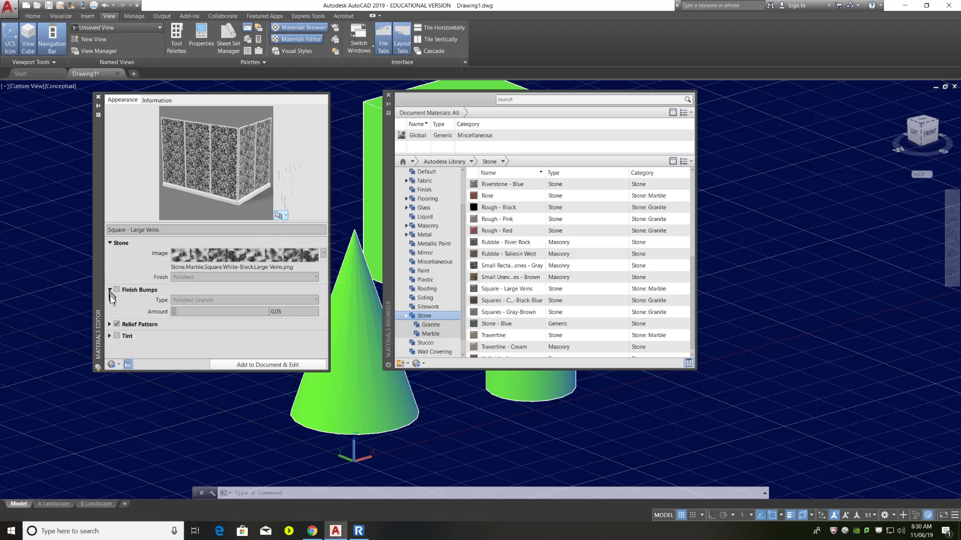
{"action": "left_click", "coordinate": [110, 324]}
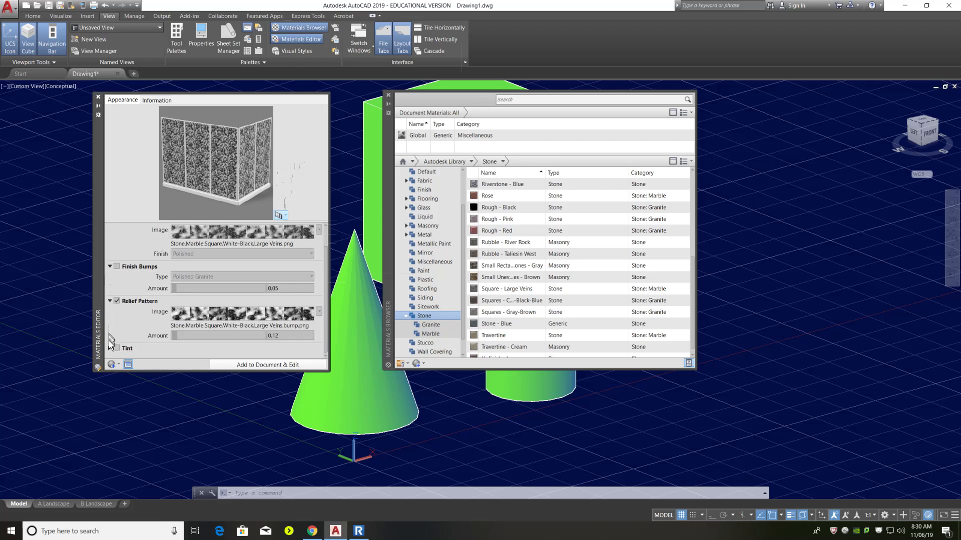
{"action": "scroll", "coordinate": [112, 350], "scroll_direction": "down", "scroll_amount": 2}
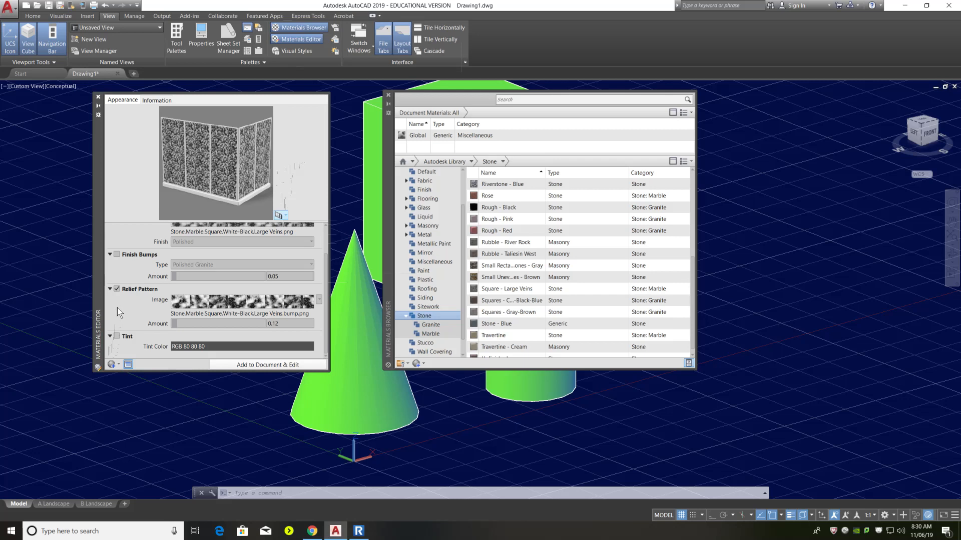
{"action": "scroll", "coordinate": [117, 308], "scroll_direction": "up", "scroll_amount": 2}
{"action": "scroll", "coordinate": [118, 307], "scroll_direction": "down", "scroll_amount": 2}
{"action": "mouse_move", "coordinate": [200, 303]}
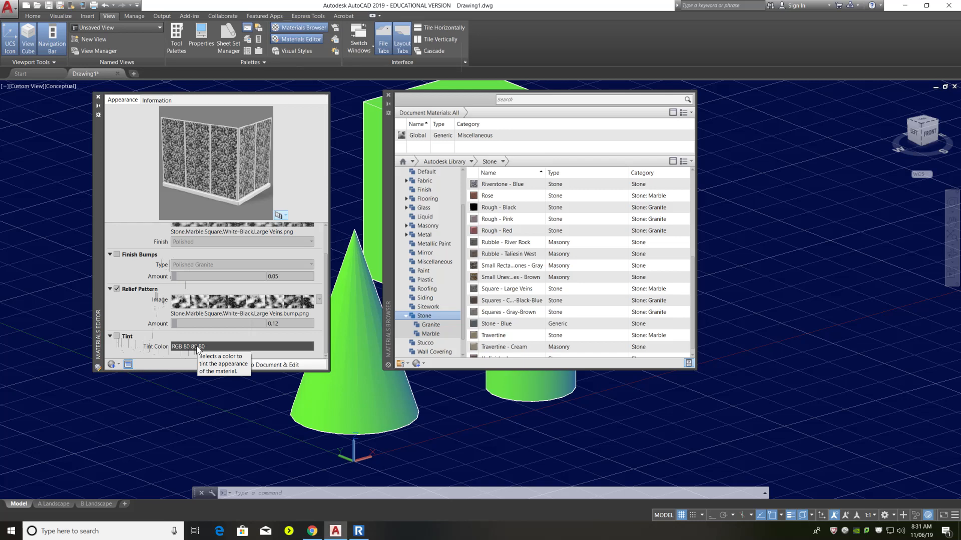
{"action": "scroll", "coordinate": [159, 275], "scroll_direction": "up", "scroll_amount": 3}
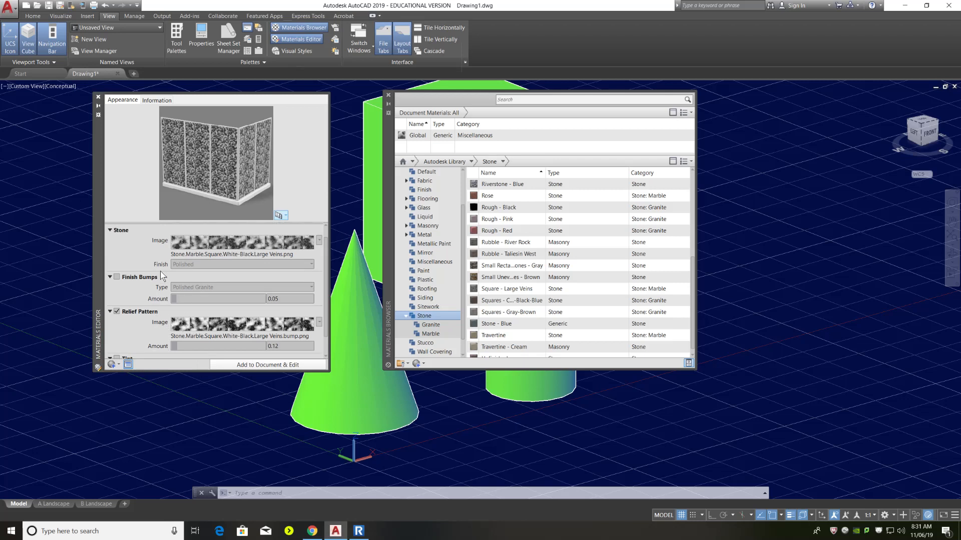
{"action": "scroll", "coordinate": [150, 288], "scroll_direction": "down", "scroll_amount": 2}
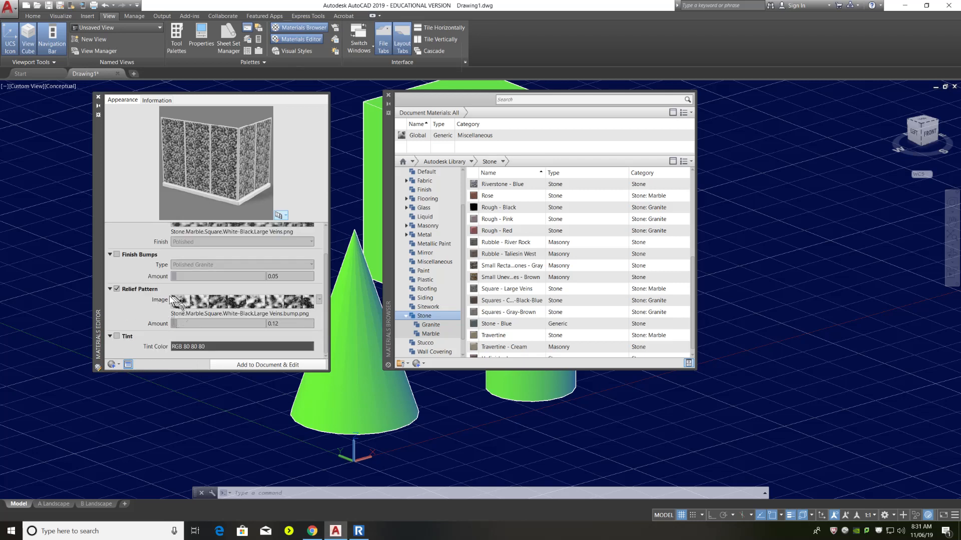
Close the Materials Editor and move the Materials Browser clear of the solids, bringing all four solids into view.
{"action": "left_click", "coordinate": [98, 97]}
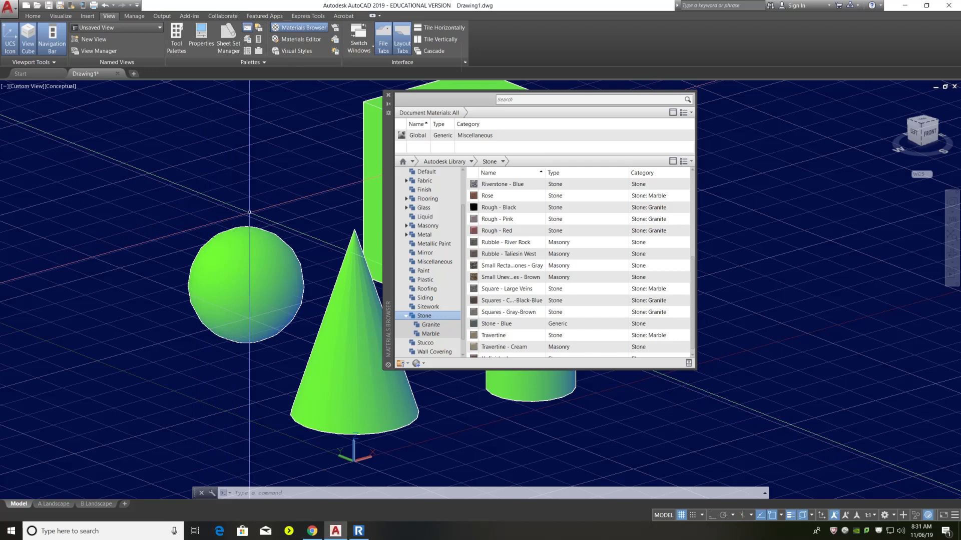
{"action": "left_click_drag", "start_coordinate": [386, 195], "coordinate": [614, 197]}
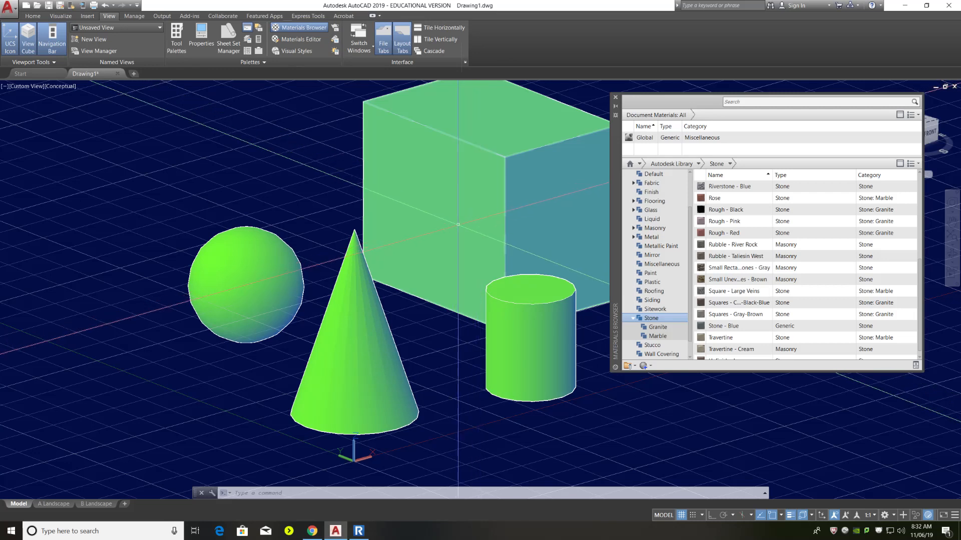
{"action": "scroll", "coordinate": [237, 287], "scroll_direction": "down", "scroll_amount": 2}
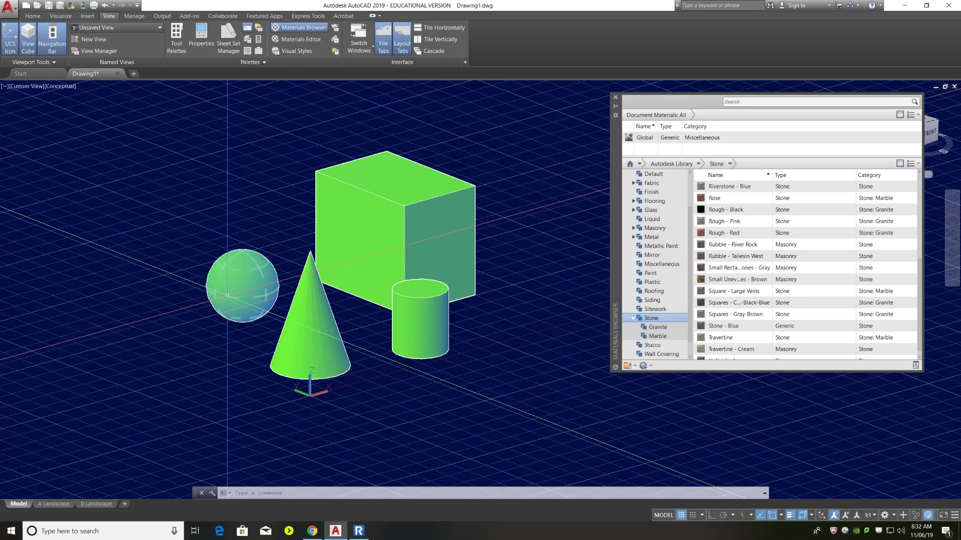
{"action": "scroll", "coordinate": [381, 251], "scroll_direction": "up", "scroll_amount": 2}
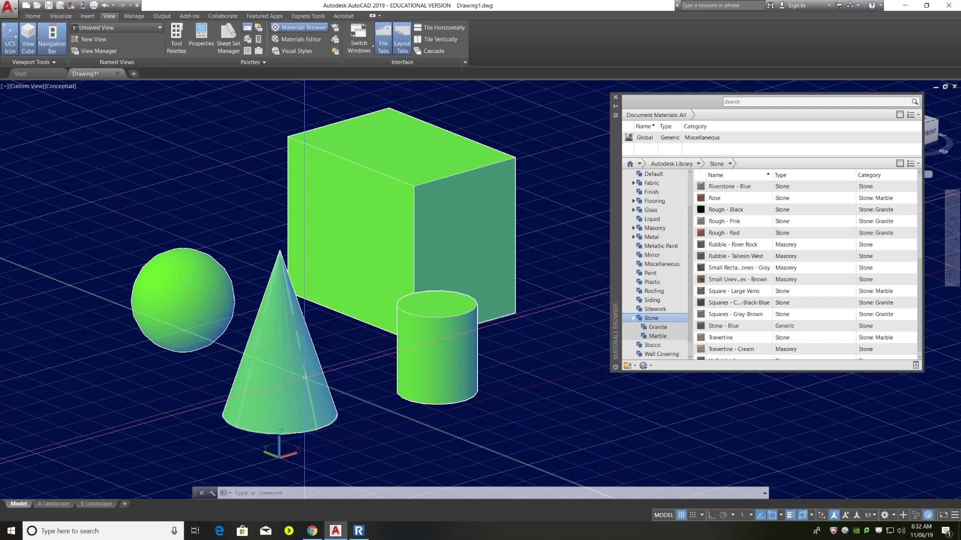
{"action": "middle_click_drag", "start_coordinate": [305, 378], "coordinate": [320, 360], "text": "shift"}
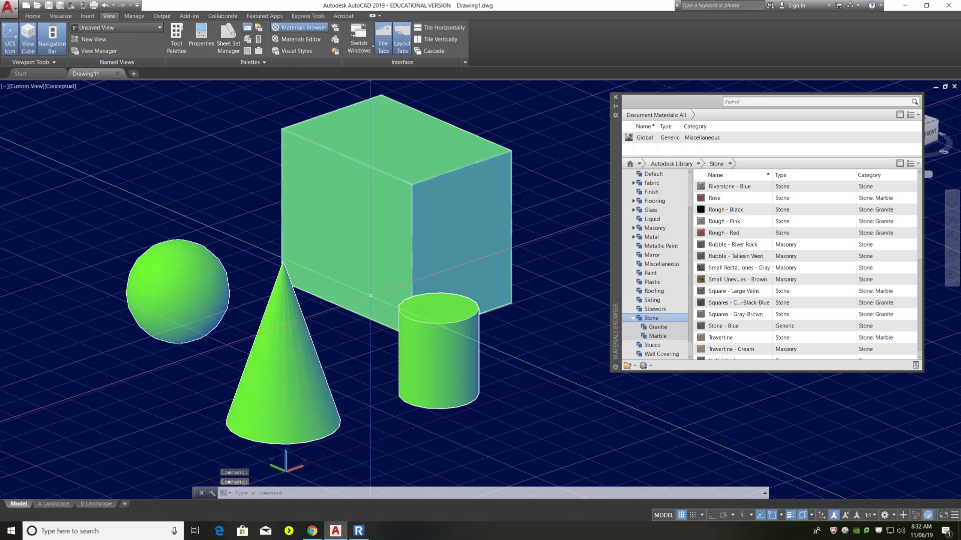
{"action": "mouse_move", "coordinate": [370, 296]}
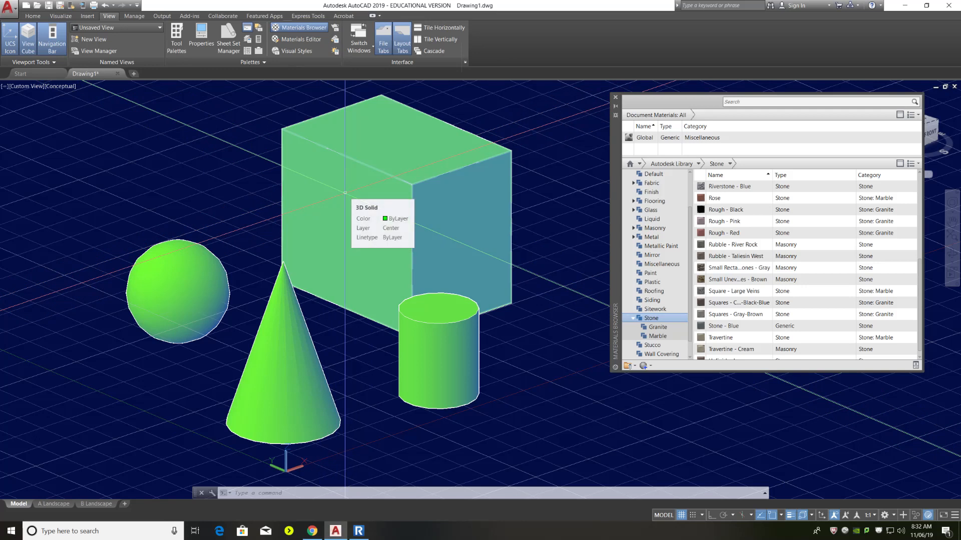
Select only the top face of the box as a subobject and clear the selection.
{"action": "key", "text": "ctrl"}
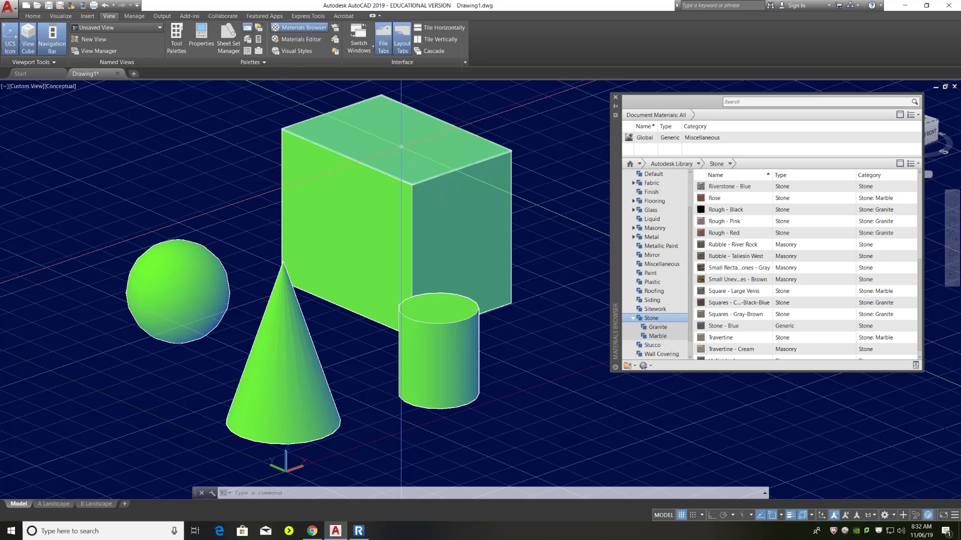
{"action": "left_click", "coordinate": [400, 143], "text": "ctrl"}
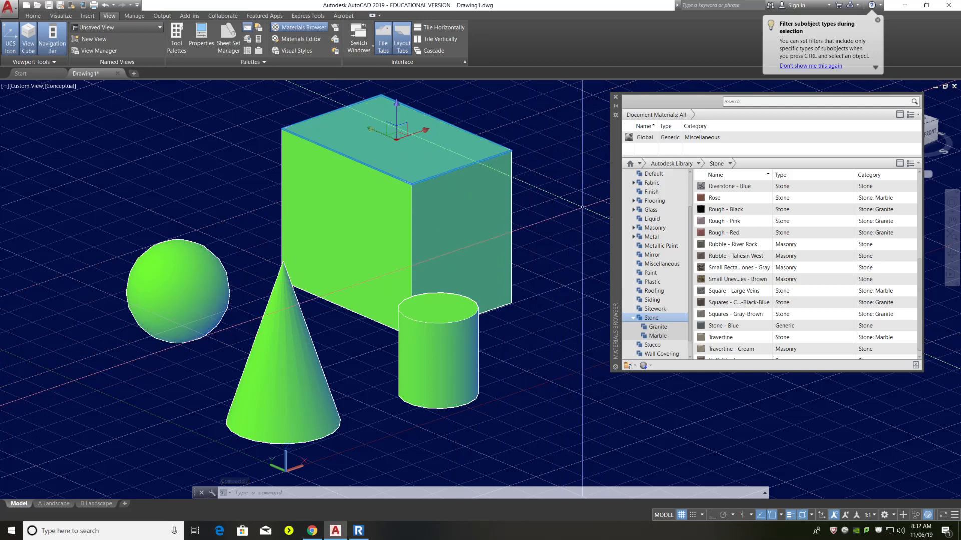
{"action": "key", "text": "Escape"}
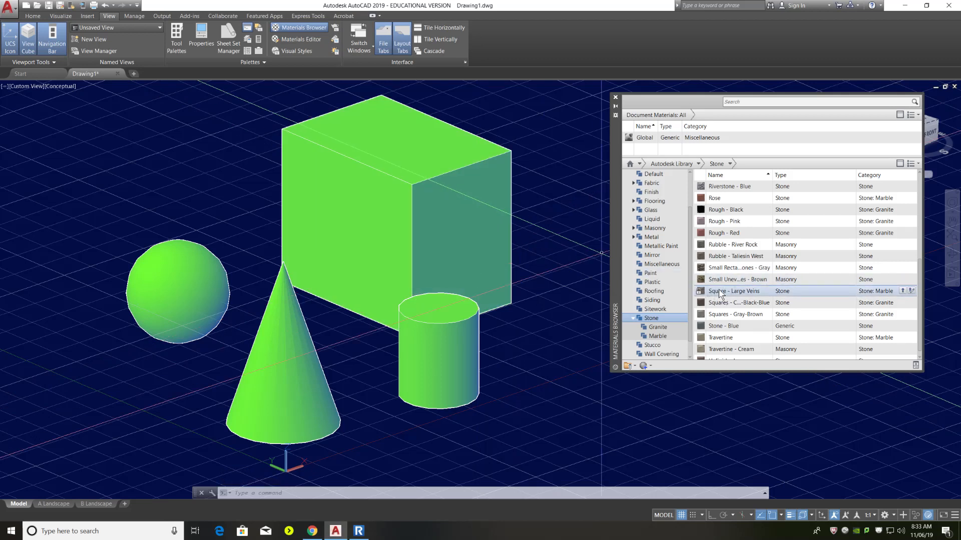
Apply the Square - Large Veins stone material to the box and set the viewport's visual style to Realistic.
{"action": "left_click_drag", "start_coordinate": [719, 289], "coordinate": [450, 215]}
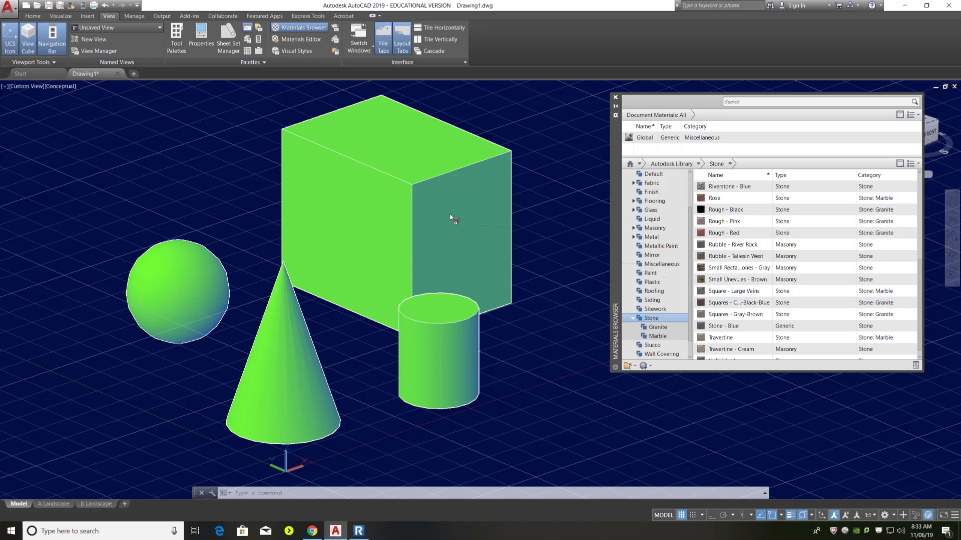
{"action": "left_click_drag", "start_coordinate": [450, 215], "coordinate": [449, 214]}
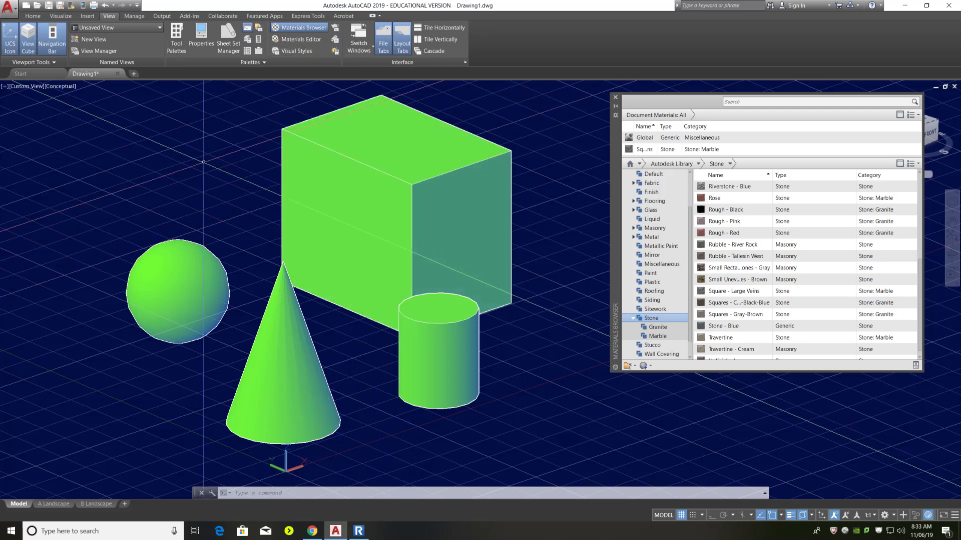
{"action": "left_click", "coordinate": [61, 86]}
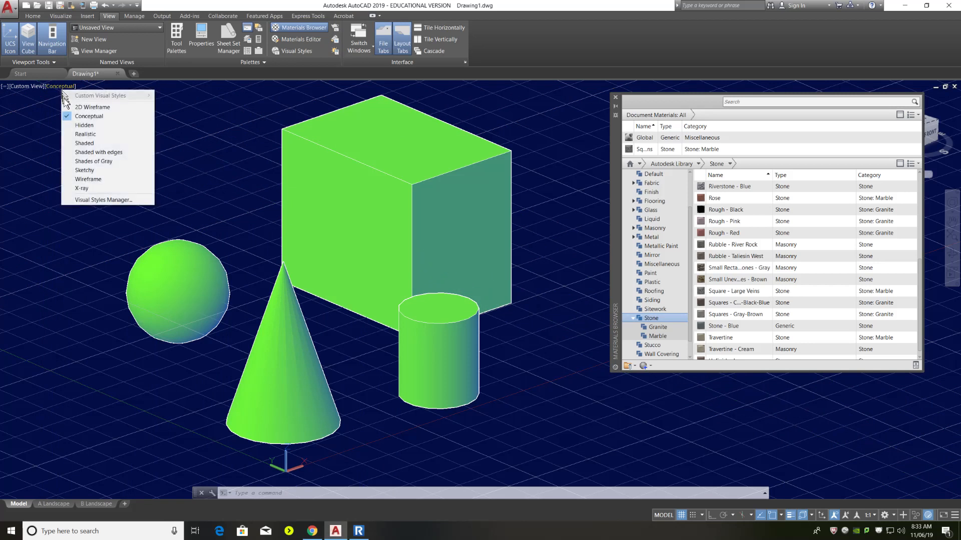
{"action": "left_click", "coordinate": [81, 134]}
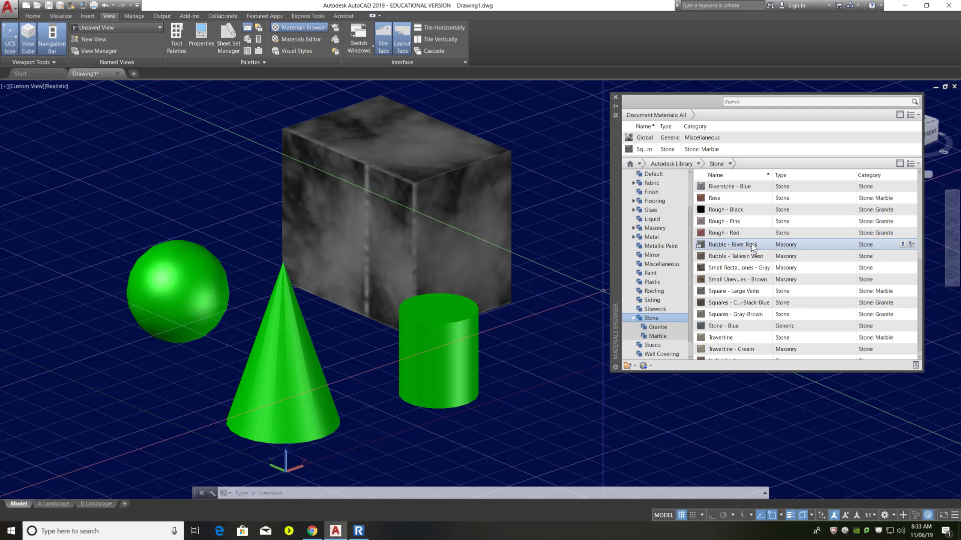
Apply the Rubble - River Rock stone material to the side face of the cylinder only.
{"action": "left_click_drag", "start_coordinate": [752, 245], "coordinate": [663, 270]}
{"action": "left_click_drag", "start_coordinate": [624, 283], "coordinate": [442, 358]}
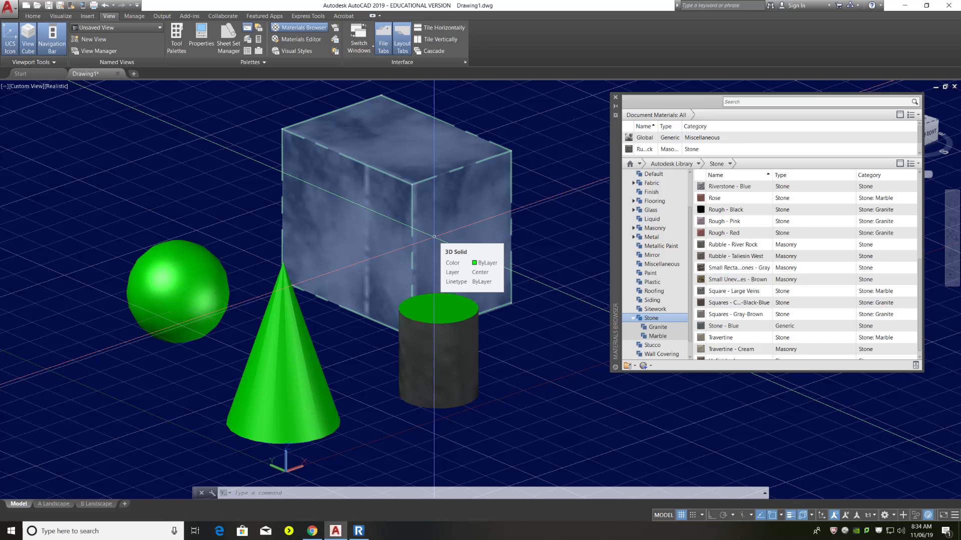
{"action": "key", "text": "Escape"}
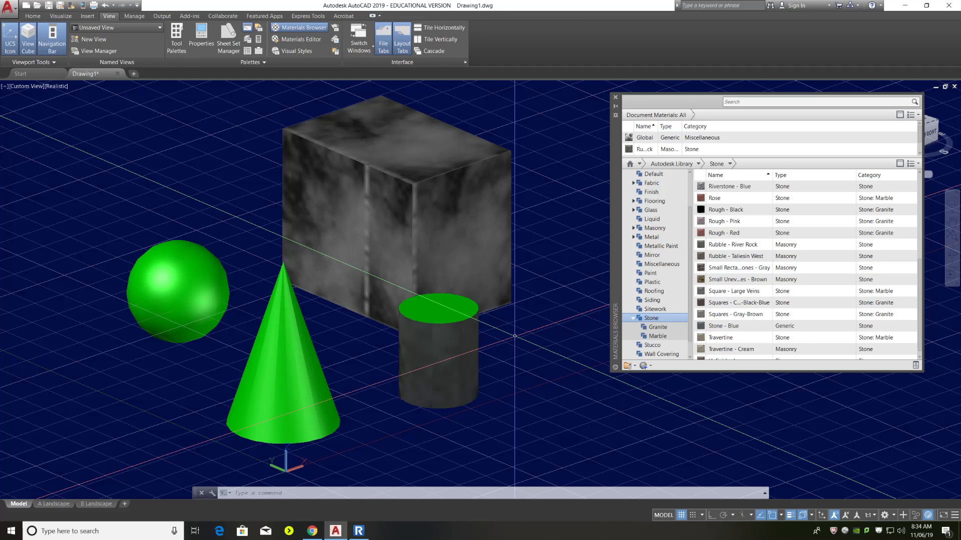
{"action": "left_click", "coordinate": [421, 231]}
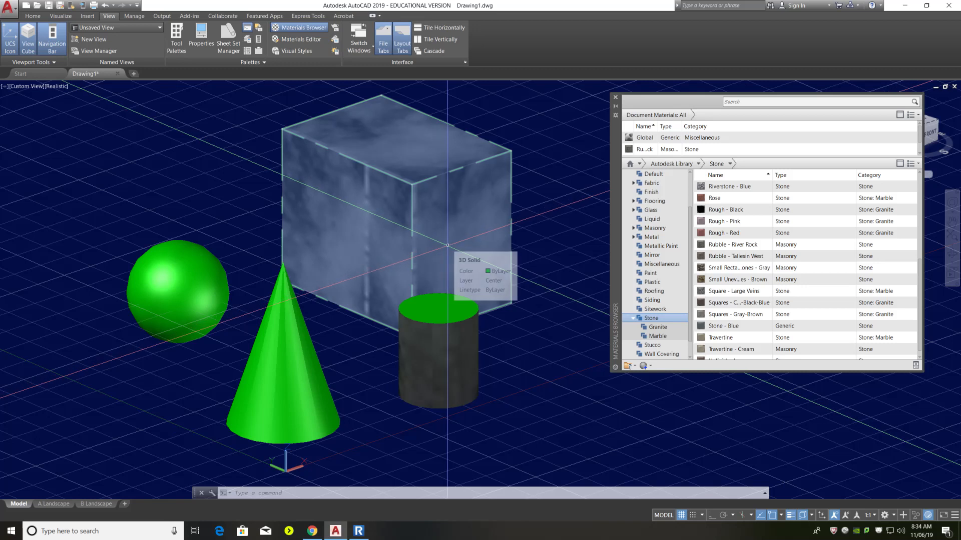
{"action": "key", "text": "Escape"}
{"action": "left_click", "coordinate": [420, 320]}
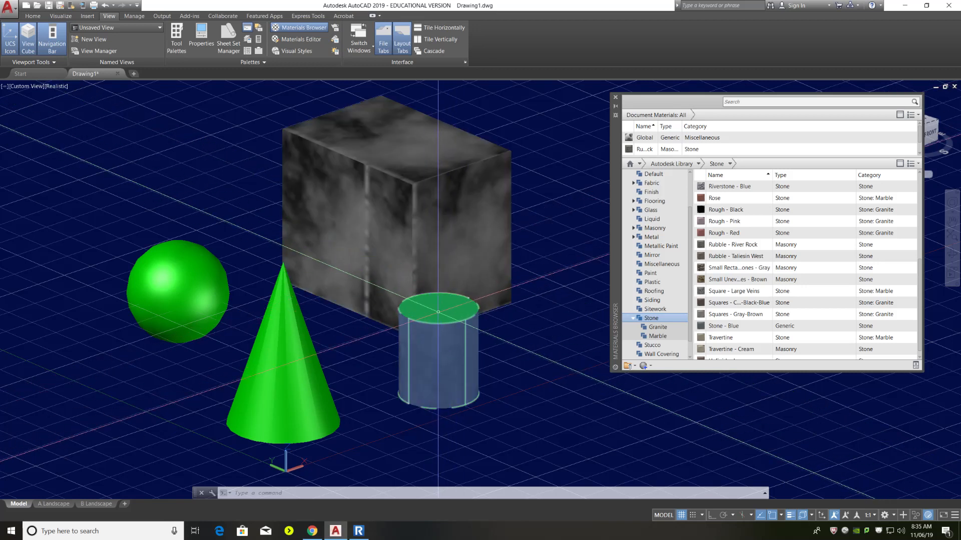
{"action": "key", "text": "Escape"}
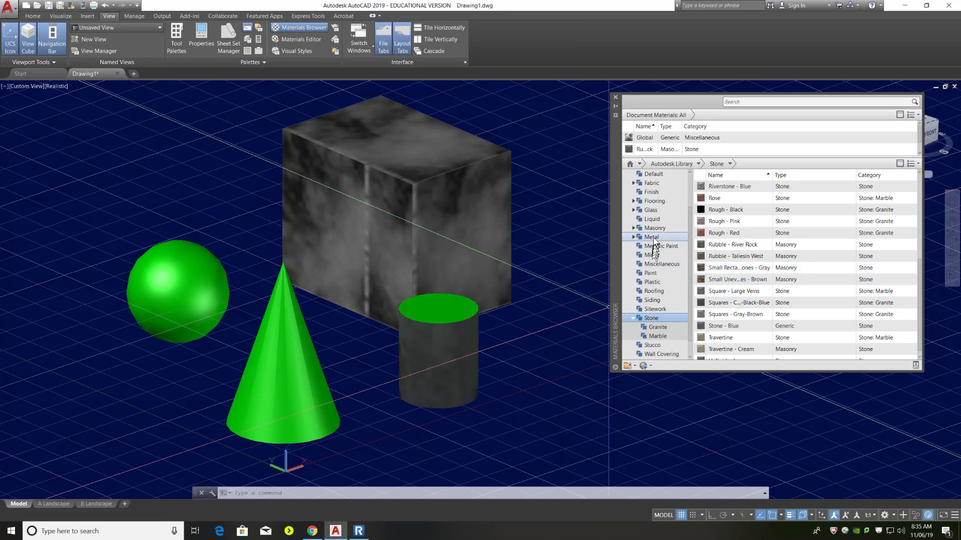
Apply the Burlap material from the Fabric category to the cylinder's top face only and inspect its texture up close.
{"action": "left_click", "coordinate": [656, 193]}
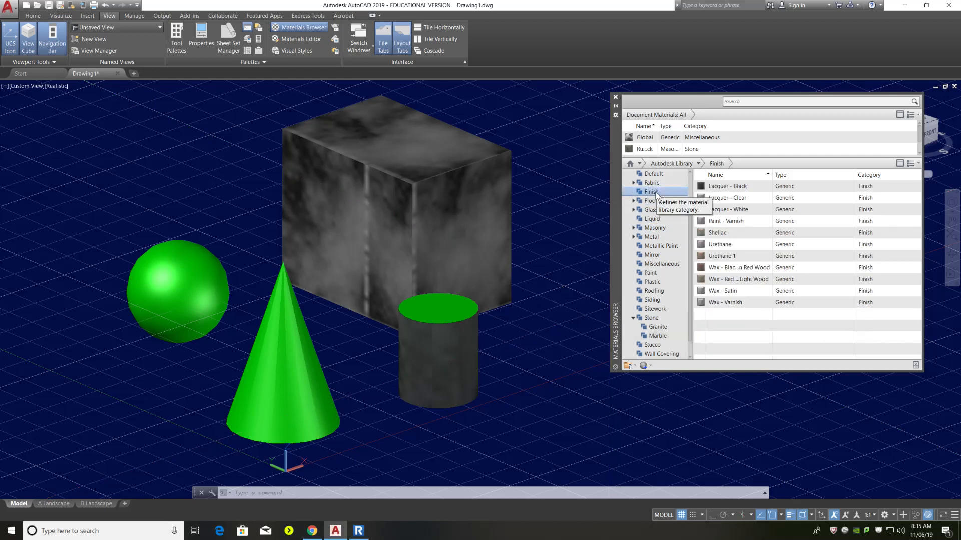
{"action": "scroll", "coordinate": [656, 200], "scroll_direction": "up", "scroll_amount": 1}
{"action": "left_click", "coordinate": [652, 210]}
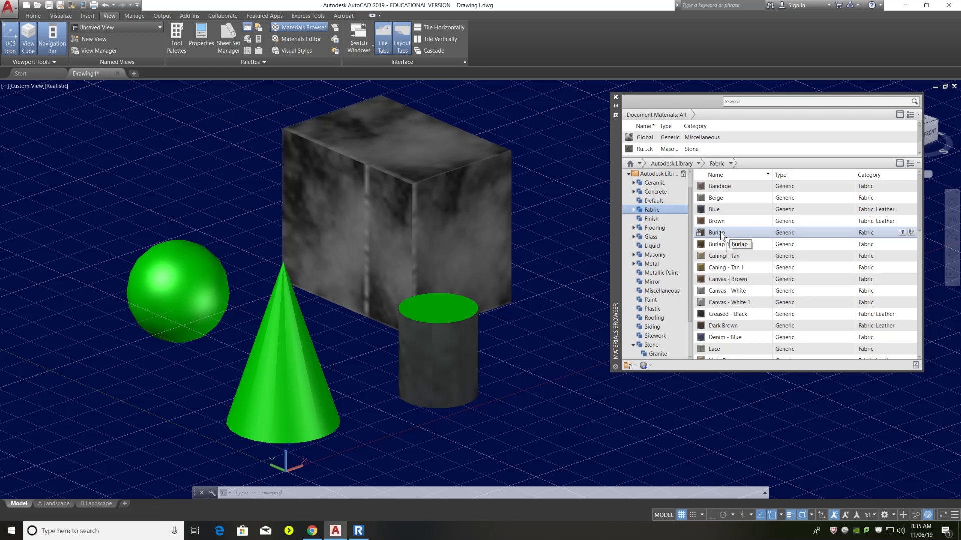
{"action": "left_click_drag", "start_coordinate": [722, 235], "coordinate": [444, 311]}
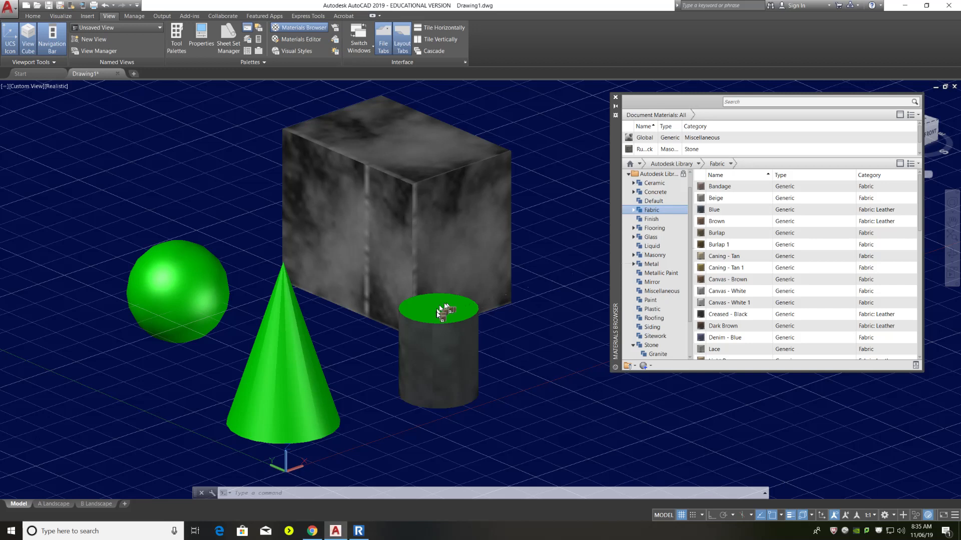
{"action": "left_click", "coordinate": [439, 312], "text": "ctrl"}
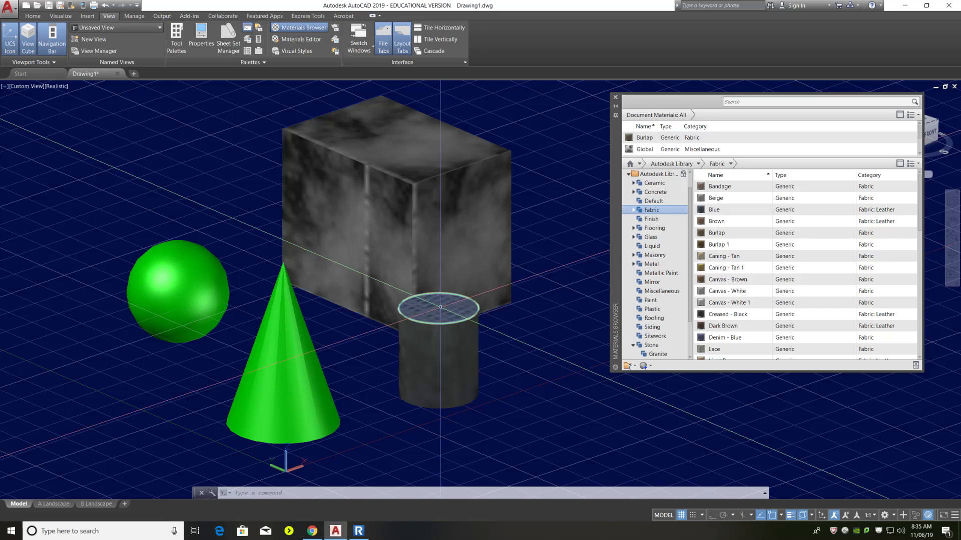
{"action": "scroll", "coordinate": [472, 396], "scroll_direction": "up", "scroll_amount": 5}
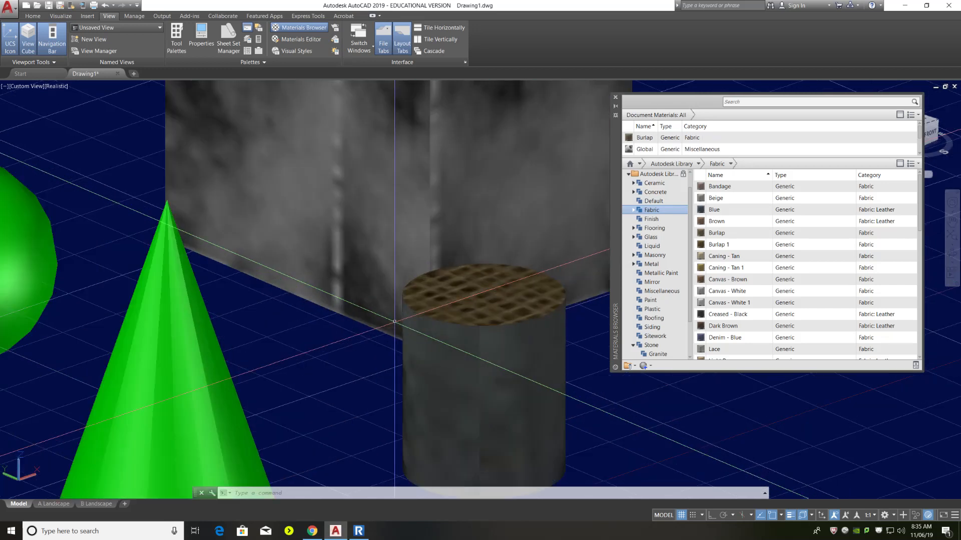
{"action": "scroll", "coordinate": [344, 382], "scroll_direction": "down", "scroll_amount": 5}
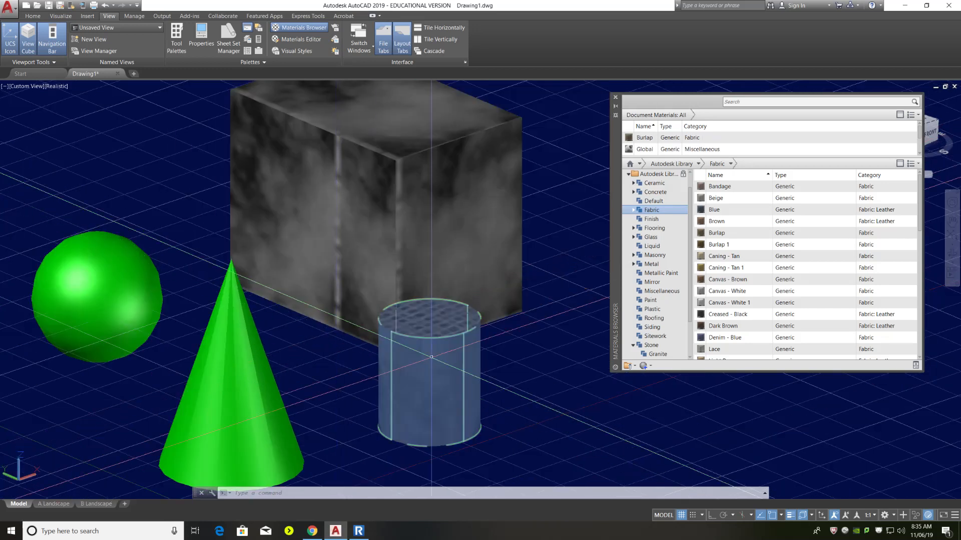
{"action": "scroll", "coordinate": [471, 329], "scroll_direction": "up", "scroll_amount": 5}
{"action": "scroll", "coordinate": [471, 330], "scroll_direction": "up", "scroll_amount": 4}
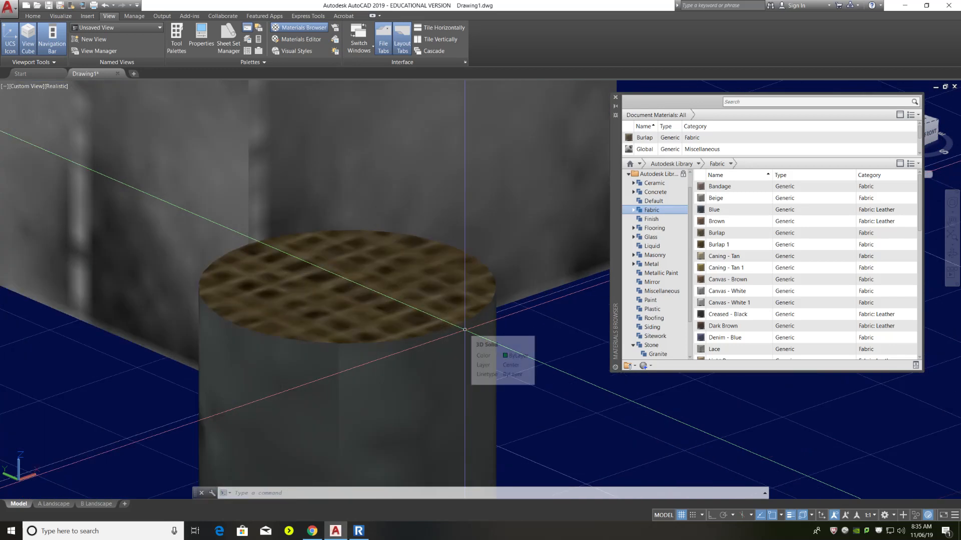
{"action": "scroll", "coordinate": [459, 325], "scroll_direction": "down", "scroll_amount": 5}
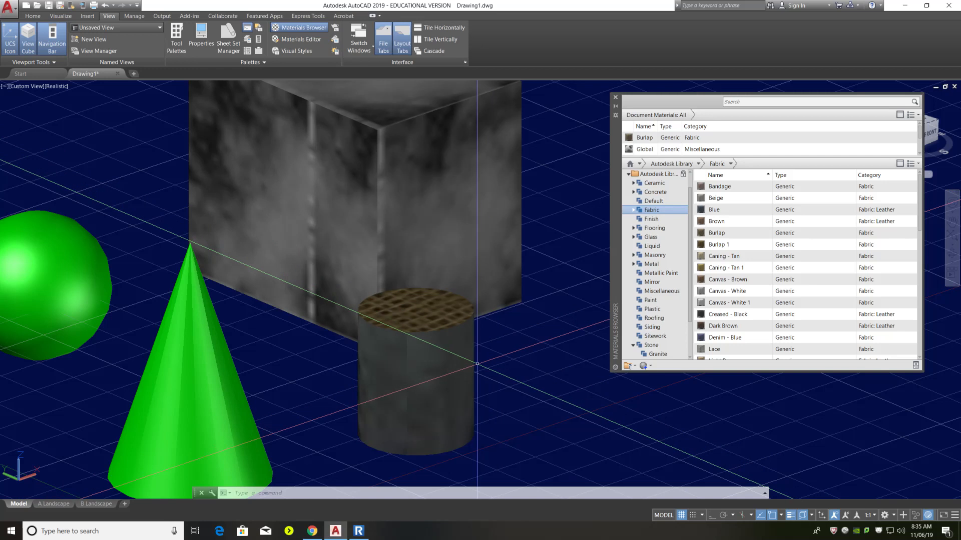
{"action": "scroll", "coordinate": [476, 364], "scroll_direction": "down", "scroll_amount": 3}
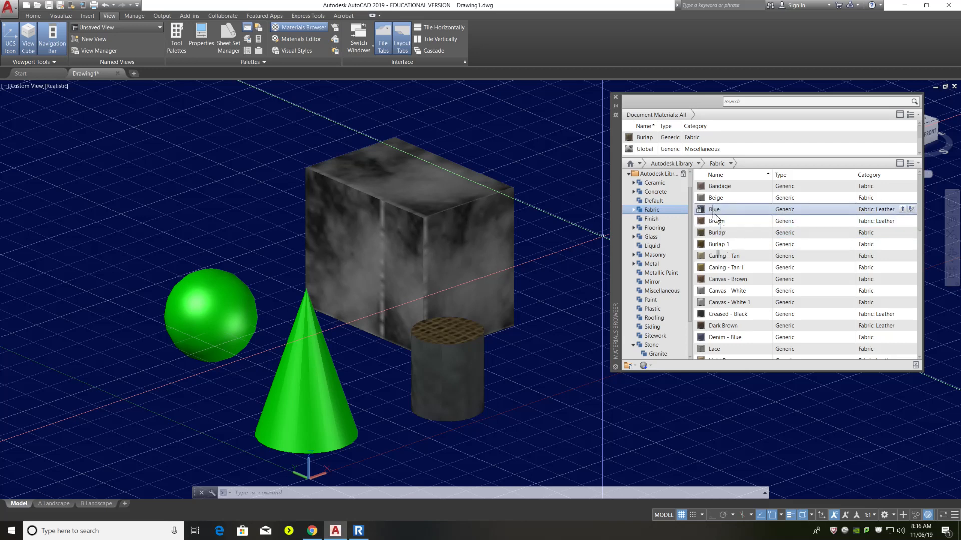
{"action": "left_click_drag", "start_coordinate": [715, 219], "coordinate": [411, 203]}
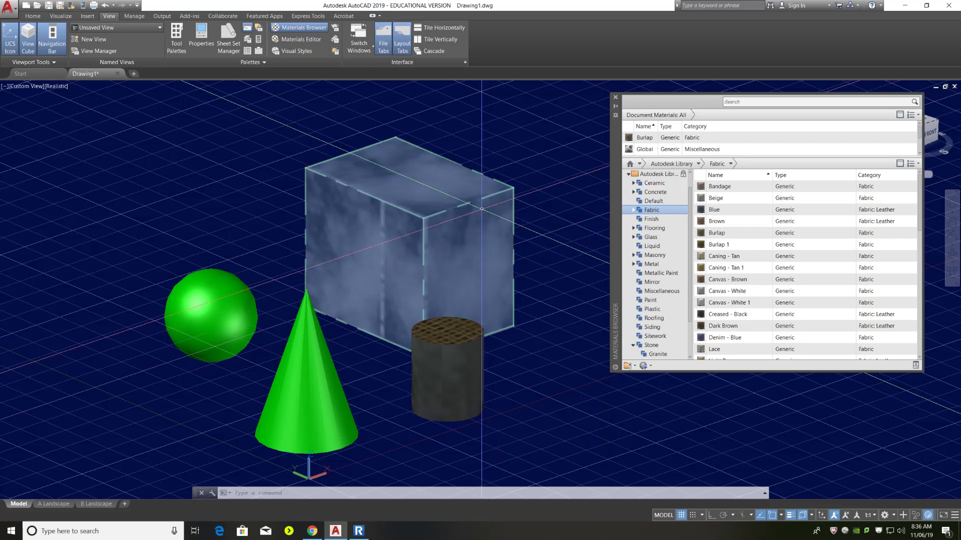
{"action": "left_click", "coordinate": [61, 89]}
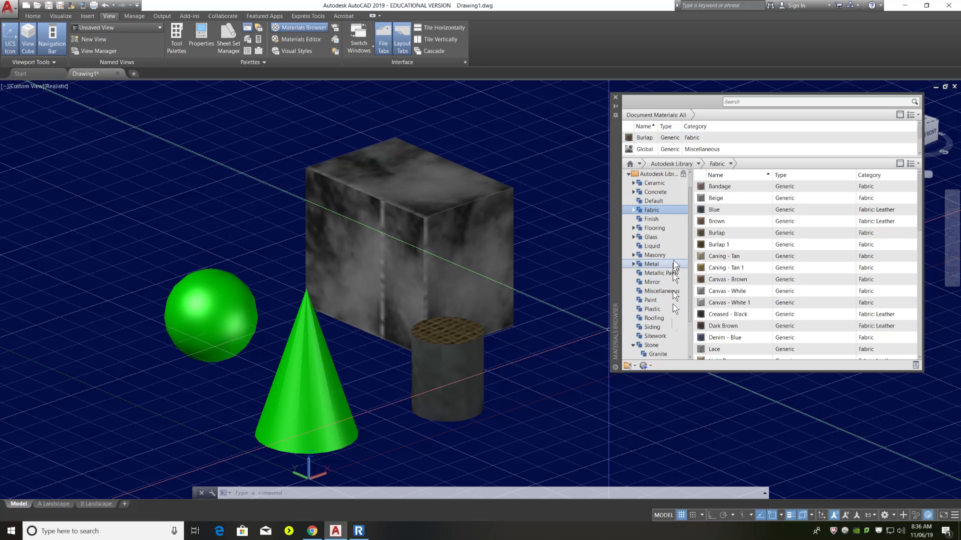
Apply the Foil Gold material from the Metal category to the sphere.
{"action": "scroll", "coordinate": [663, 253], "scroll_direction": "down", "scroll_amount": 1}
{"action": "scroll", "coordinate": [664, 253], "scroll_direction": "down", "scroll_amount": 2}
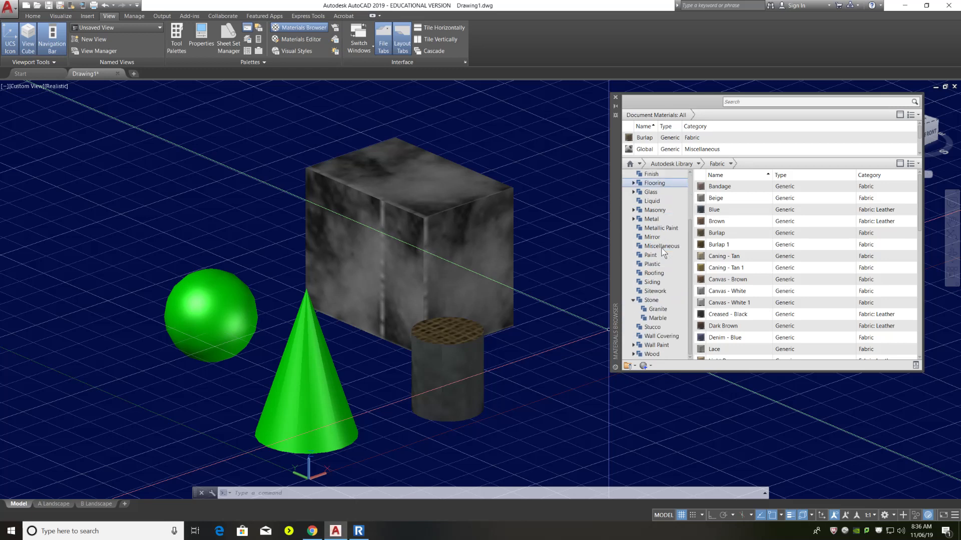
{"action": "left_click", "coordinate": [660, 222]}
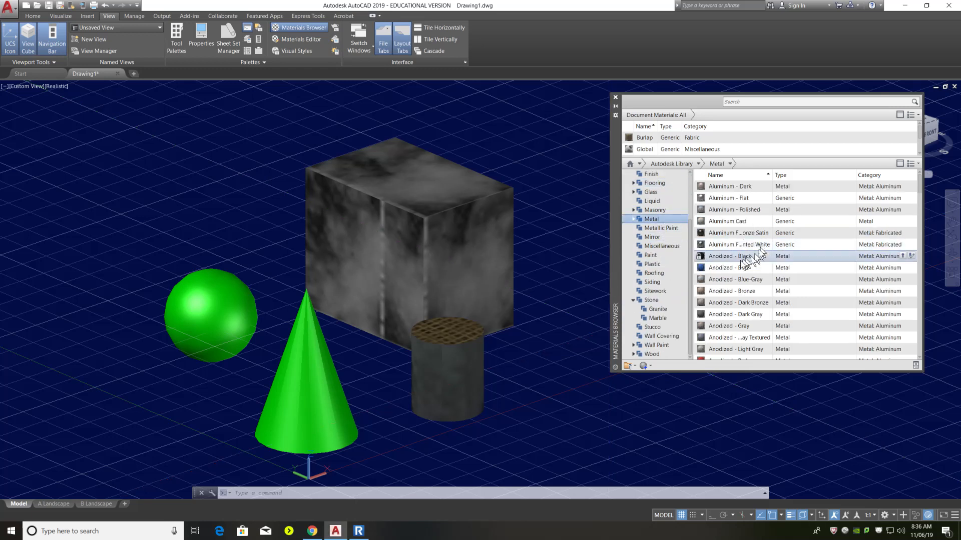
{"action": "scroll", "coordinate": [728, 268], "scroll_direction": "down", "scroll_amount": 8}
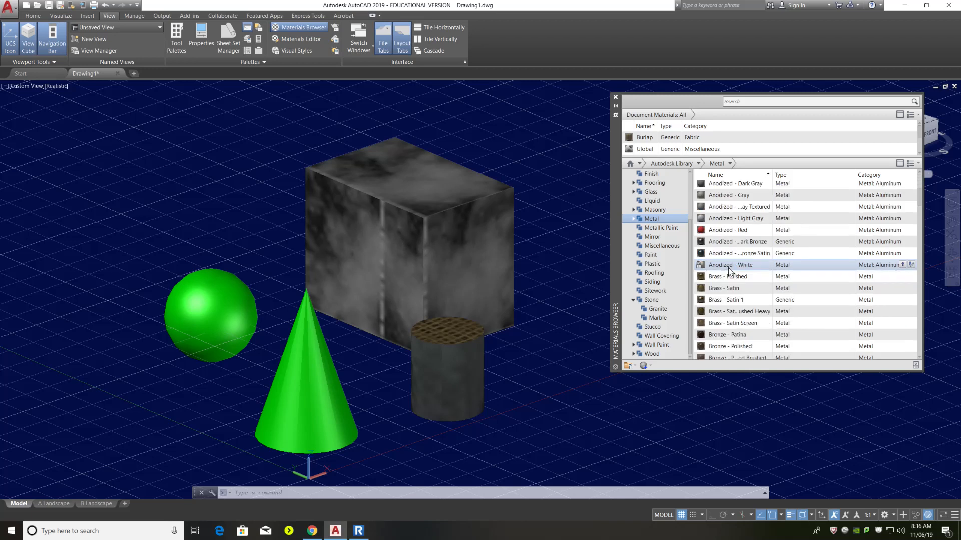
{"action": "scroll", "coordinate": [728, 268], "scroll_direction": "down", "scroll_amount": 3}
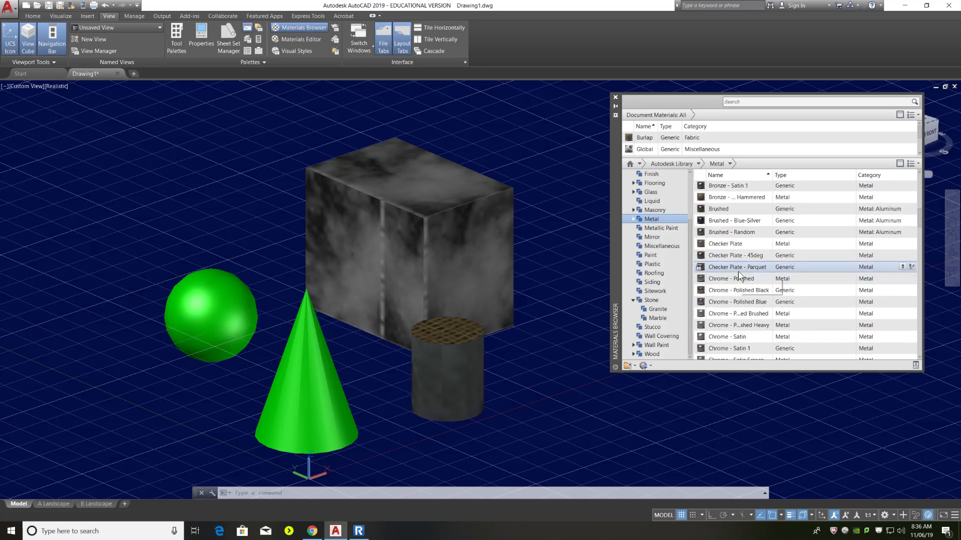
{"action": "scroll", "coordinate": [738, 274], "scroll_direction": "down", "scroll_amount": 7}
{"action": "scroll", "coordinate": [737, 271], "scroll_direction": "down", "scroll_amount": 4}
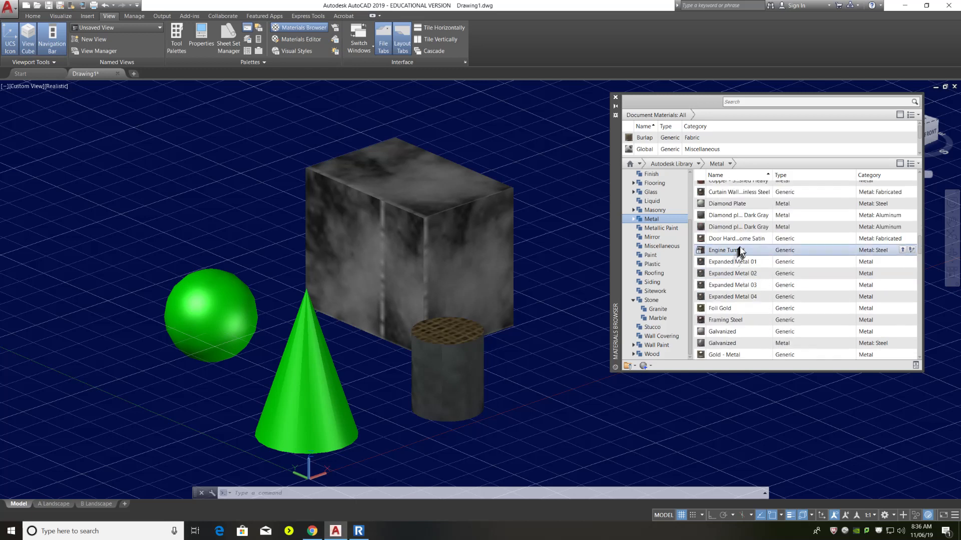
{"action": "scroll", "coordinate": [740, 248], "scroll_direction": "down", "scroll_amount": 3}
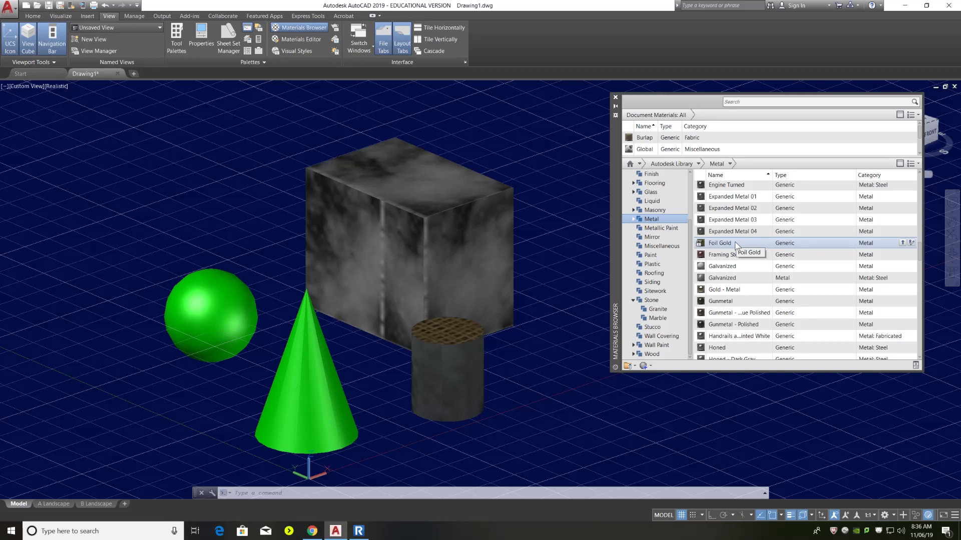
{"action": "left_click_drag", "start_coordinate": [735, 243], "coordinate": [223, 311]}
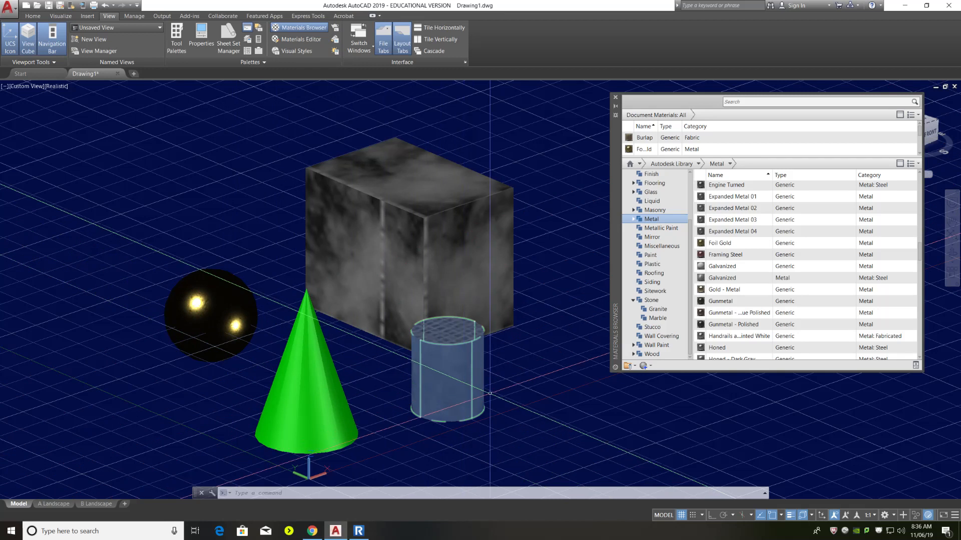
Apply the Knurled metal material to the cone and inspect its texture up close.
{"action": "scroll", "coordinate": [740, 339], "scroll_direction": "down", "scroll_amount": 1}
{"action": "scroll", "coordinate": [737, 333], "scroll_direction": "down", "scroll_amount": 1}
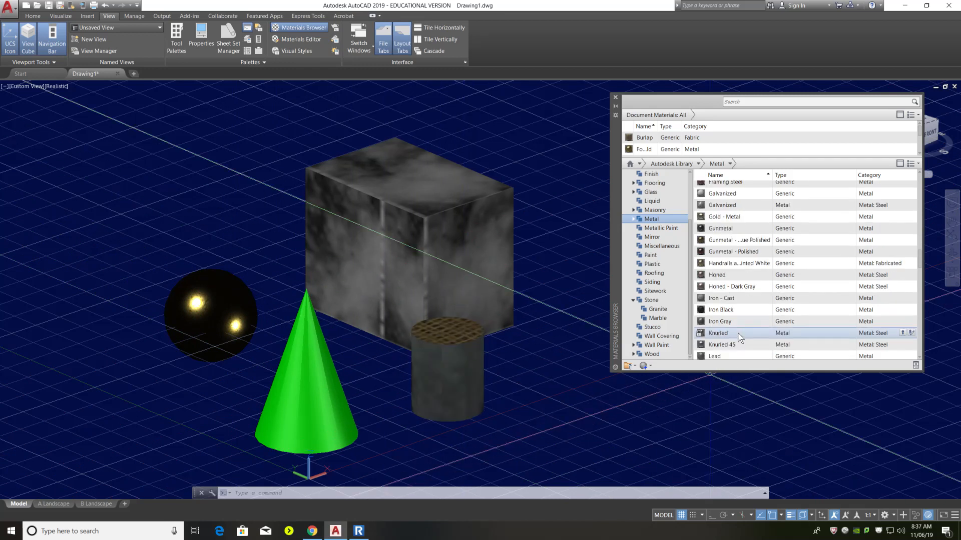
{"action": "scroll", "coordinate": [737, 333], "scroll_direction": "down", "scroll_amount": 1}
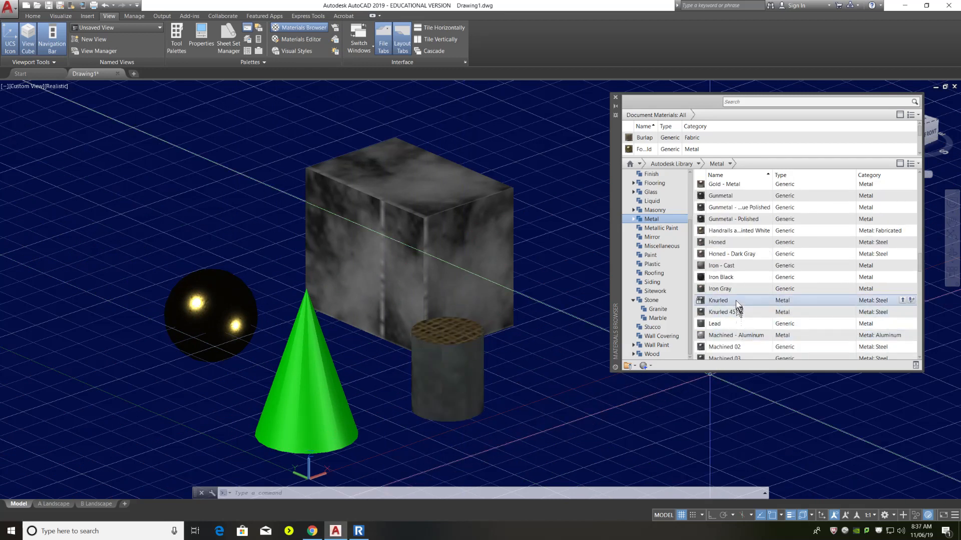
{"action": "left_click_drag", "start_coordinate": [728, 302], "coordinate": [299, 395]}
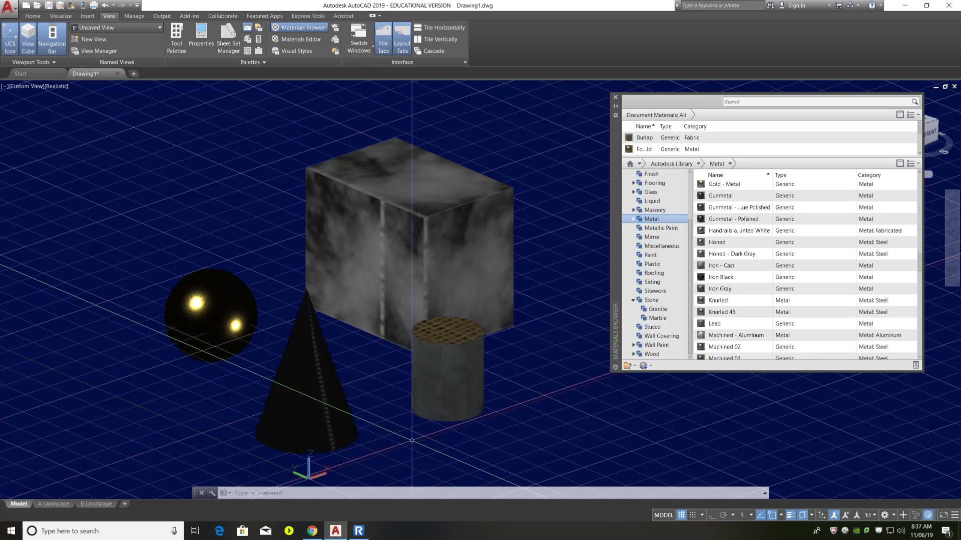
{"action": "scroll", "coordinate": [307, 425], "scroll_direction": "up", "scroll_amount": 5}
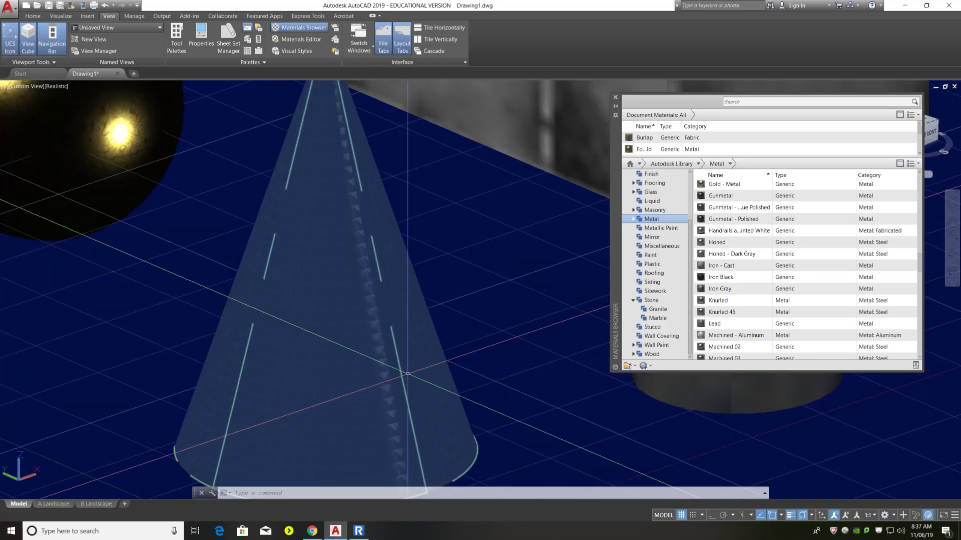
{"action": "scroll", "coordinate": [438, 367], "scroll_direction": "down", "scroll_amount": 6}
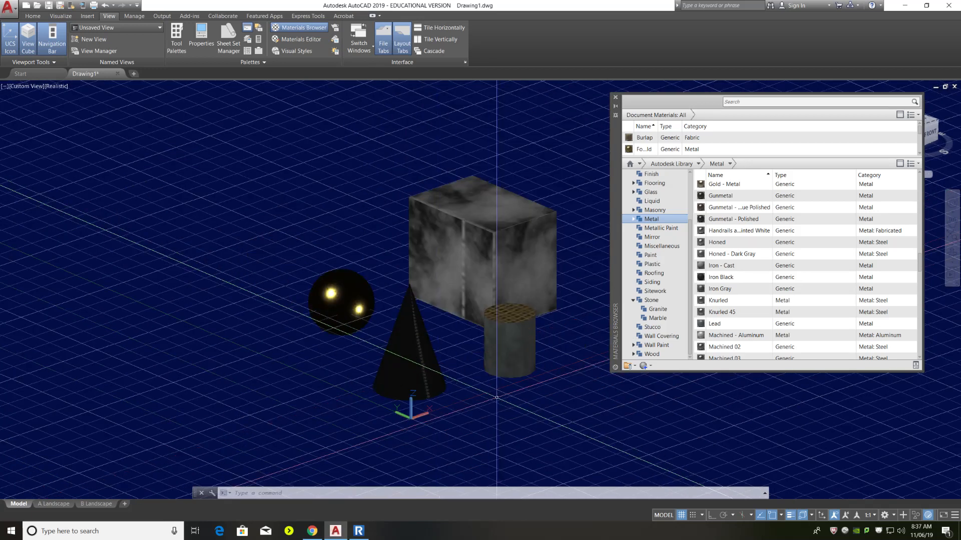
{"action": "scroll", "coordinate": [468, 321], "scroll_direction": "up", "scroll_amount": 2}
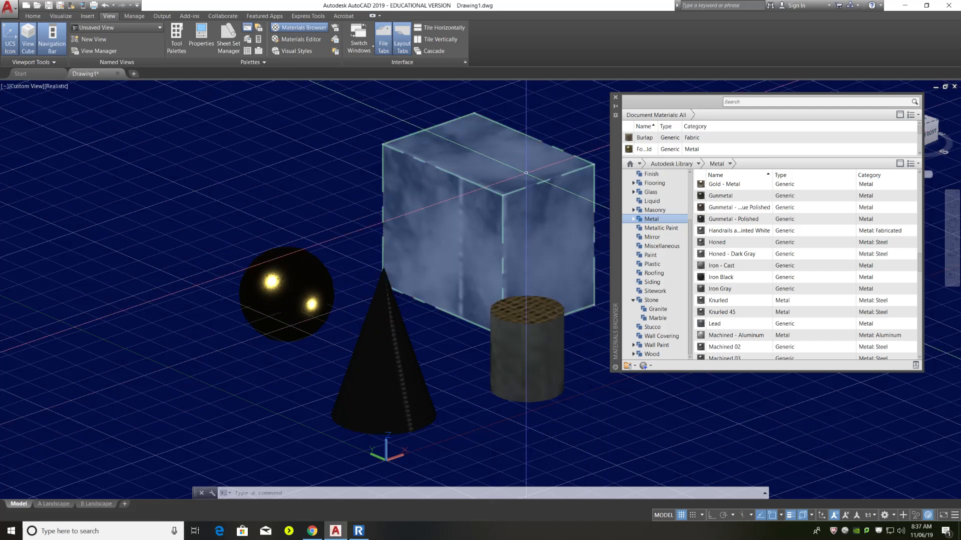
Close the Materials Browser and switch the view projection from parallel to Perspective.
{"action": "left_click", "coordinate": [616, 96]}
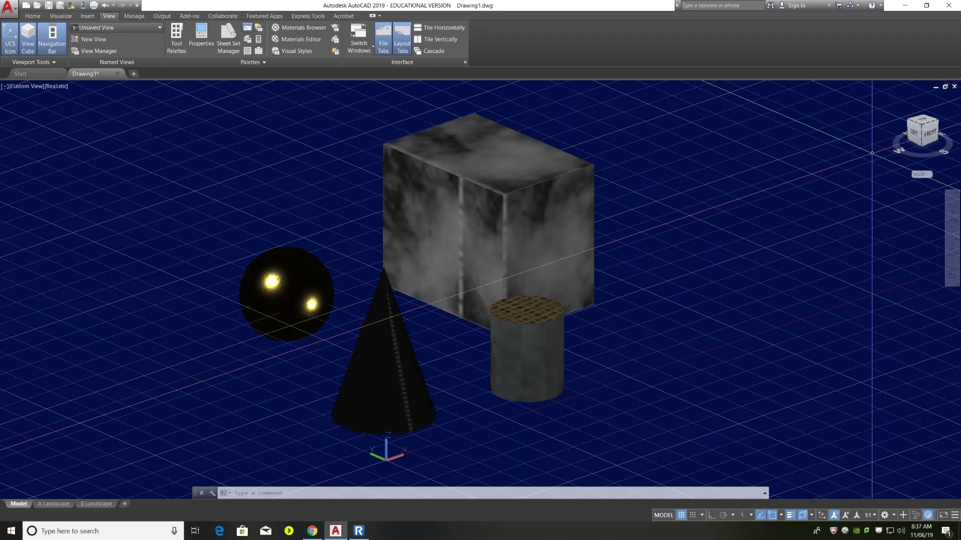
{"action": "right_click", "coordinate": [919, 144]}
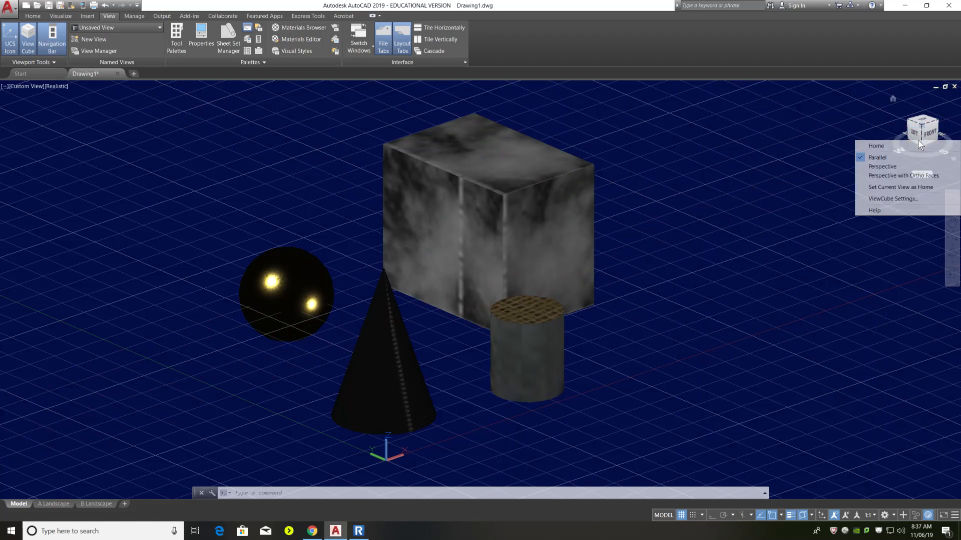
{"action": "left_click", "coordinate": [899, 166]}
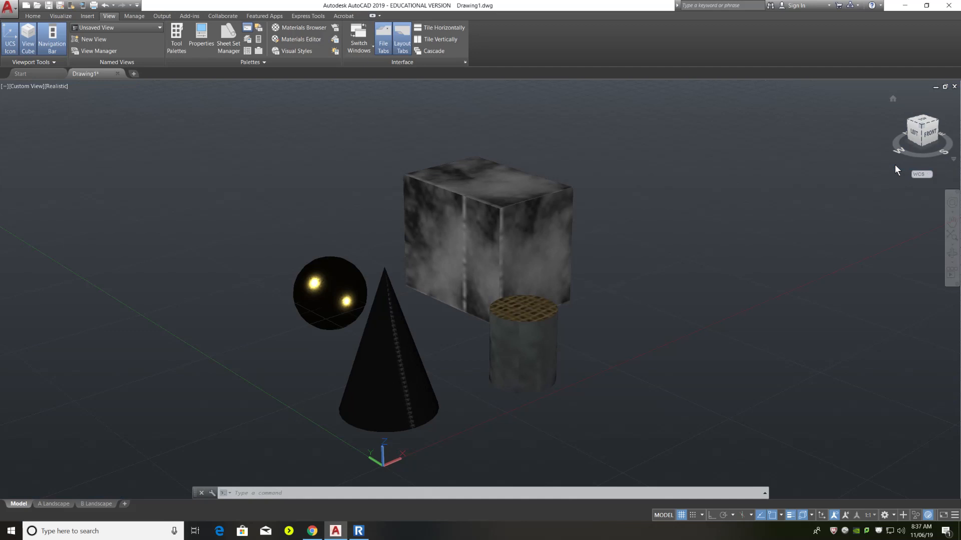
Raise the sphere vertically along the Z axis in two moves, up to about the height of the box's top, and clear the selection.
{"action": "middle_click_drag", "start_coordinate": [730, 300], "coordinate": [754, 280], "text": "shift"}
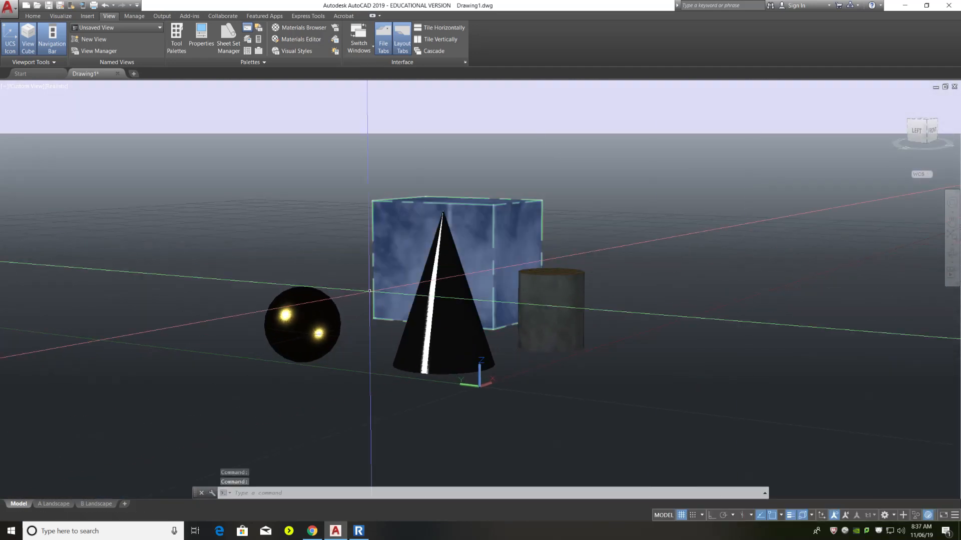
{"action": "left_click", "coordinate": [302, 300]}
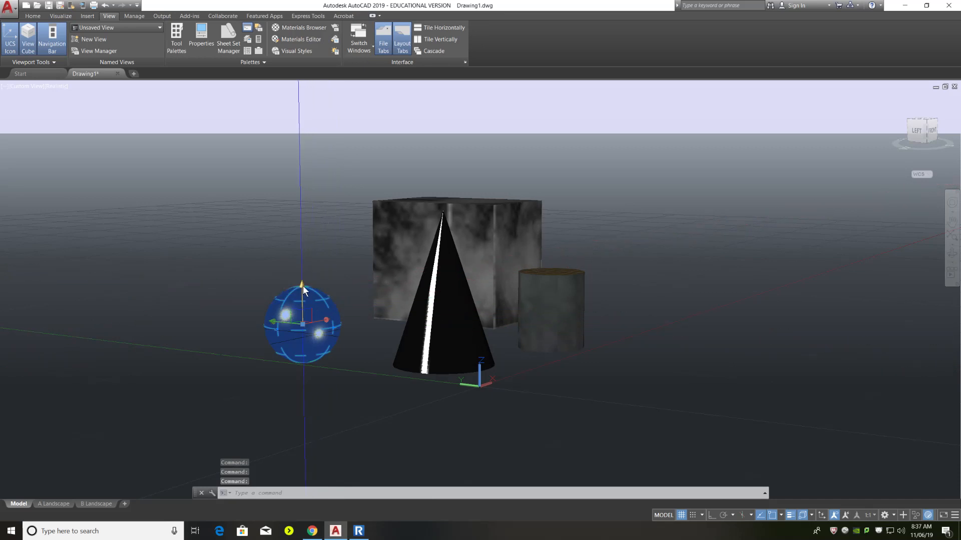
{"action": "left_click", "coordinate": [302, 286]}
{"action": "left_click", "coordinate": [307, 274]}
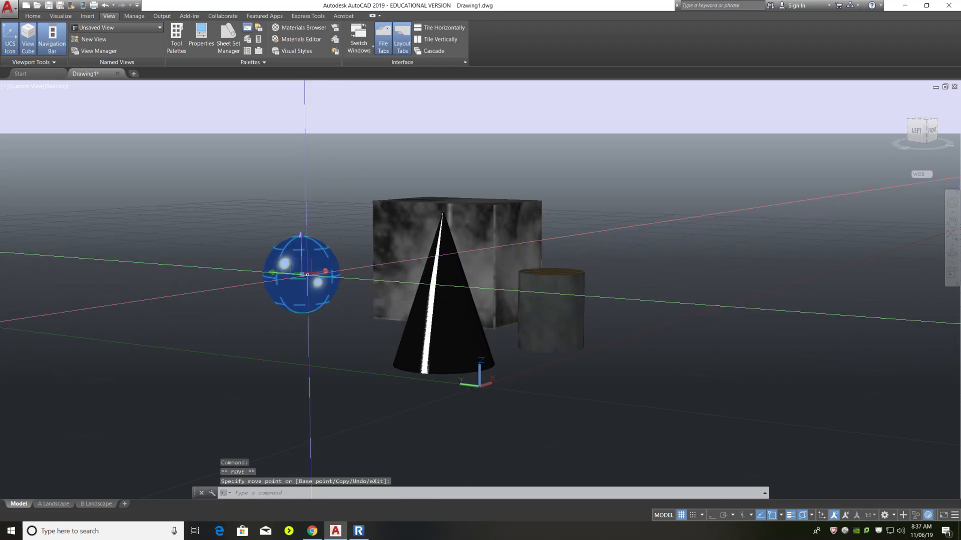
{"action": "key", "text": "Escape"}
{"action": "left_click", "coordinate": [314, 285]}
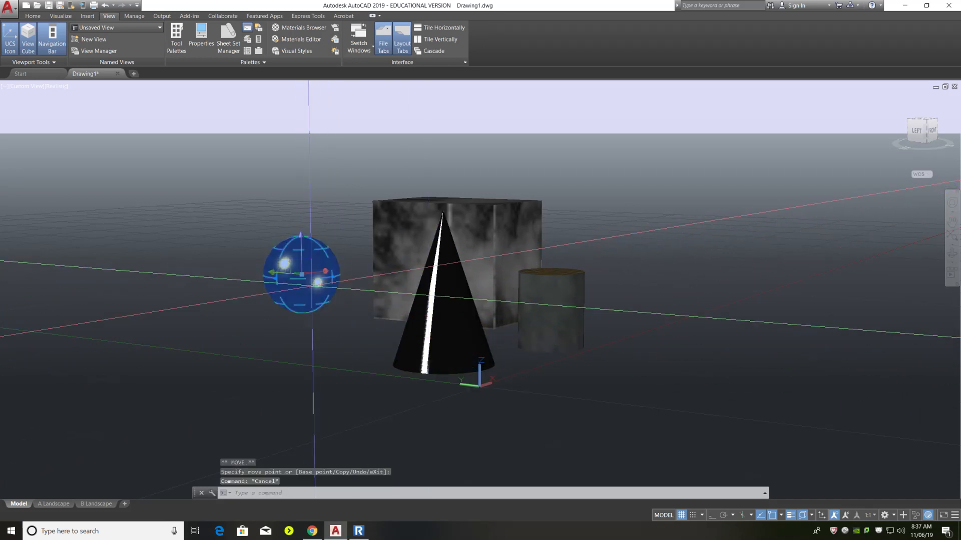
{"action": "left_click", "coordinate": [300, 237]}
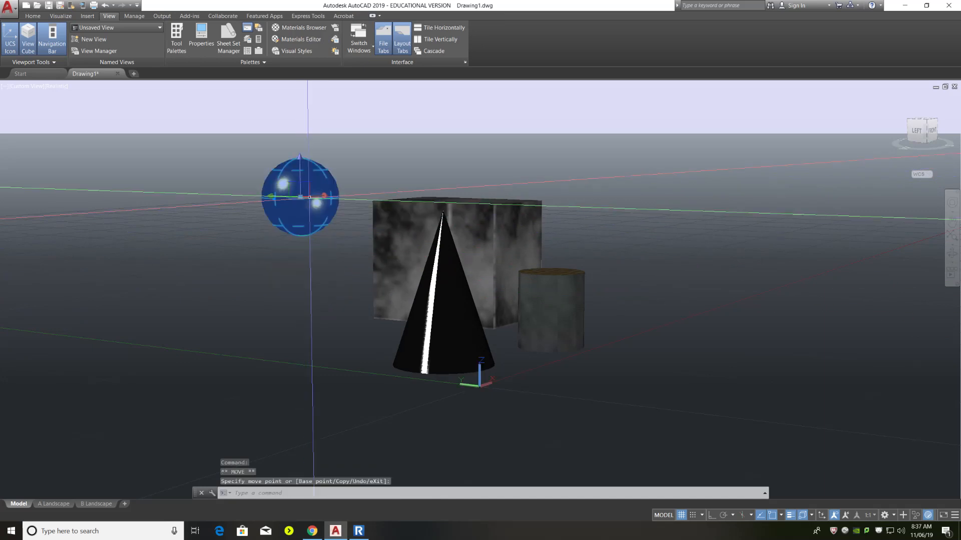
{"action": "key", "text": "Escape"}
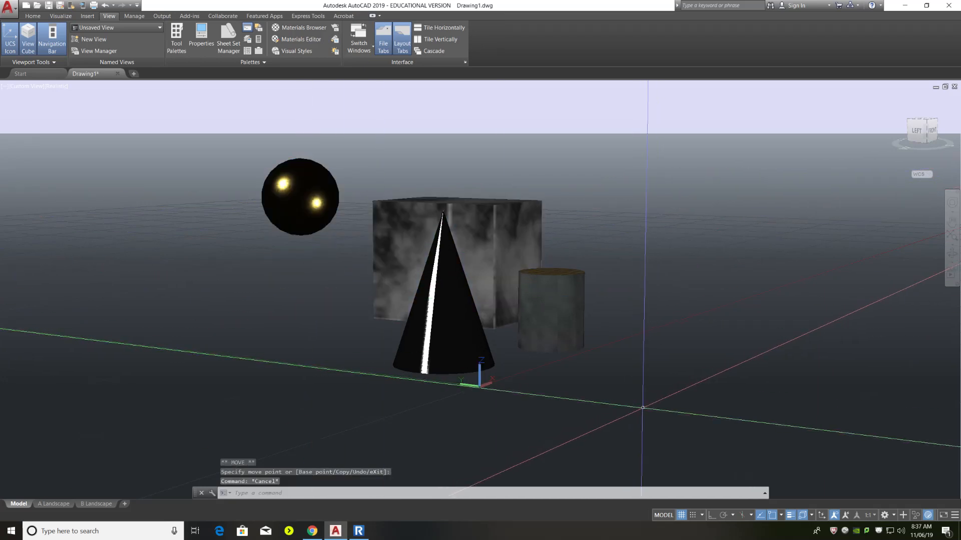
Frame all four solids from above, open the Render Presets Manager and set the render size to 1280 x 1024 px - SXGA.
{"action": "middle_click_drag", "start_coordinate": [643, 407], "coordinate": [586, 429], "text": "shift"}
{"action": "scroll", "coordinate": [582, 374], "scroll_direction": "down", "scroll_amount": 2}
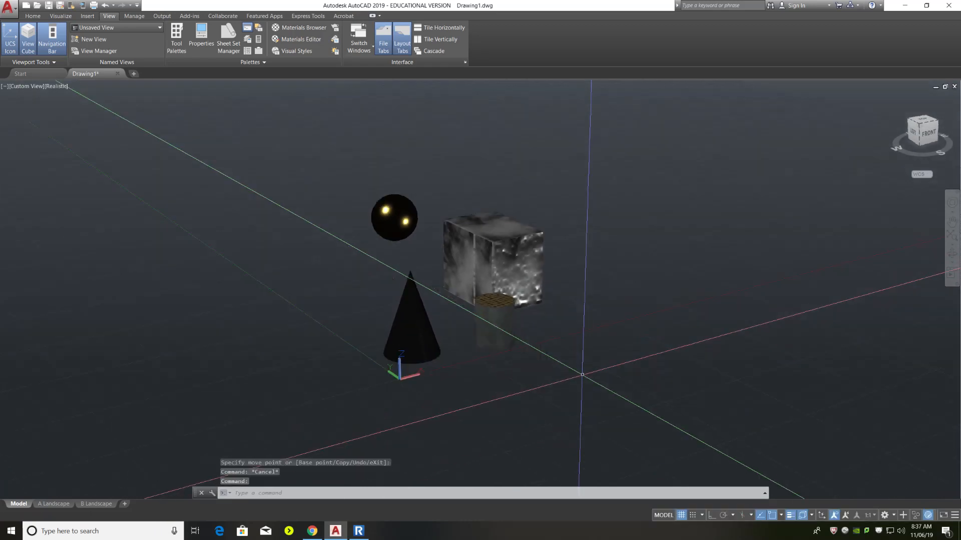
{"action": "scroll", "coordinate": [476, 280], "scroll_direction": "up", "scroll_amount": 2}
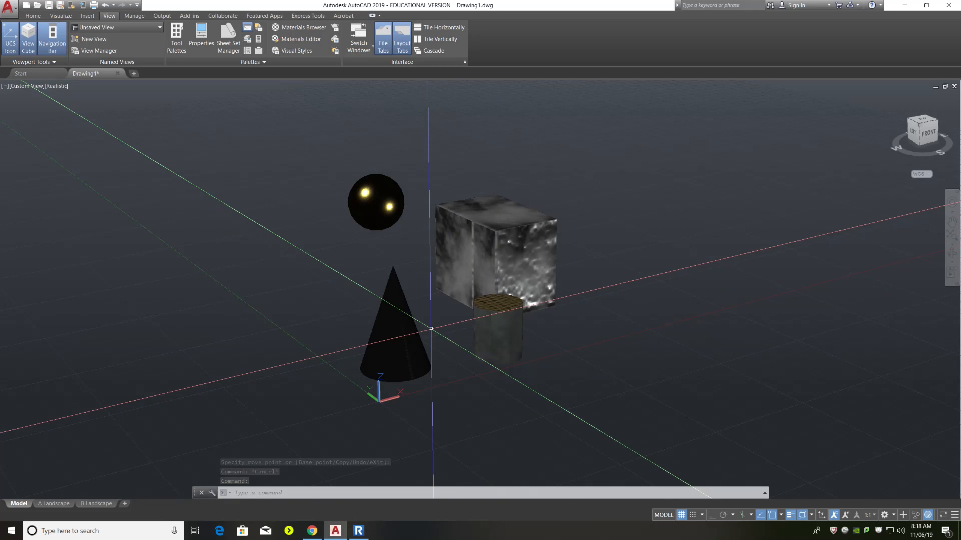
{"action": "scroll", "coordinate": [430, 329], "scroll_direction": "up", "scroll_amount": 1}
{"action": "scroll", "coordinate": [384, 388], "scroll_direction": "up", "scroll_amount": 1}
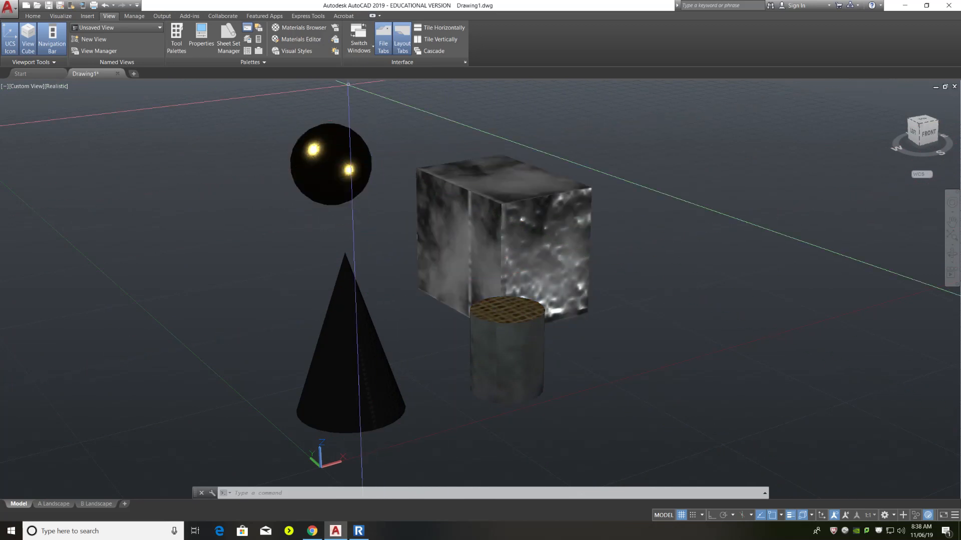
{"action": "left_click", "coordinate": [336, 29]}
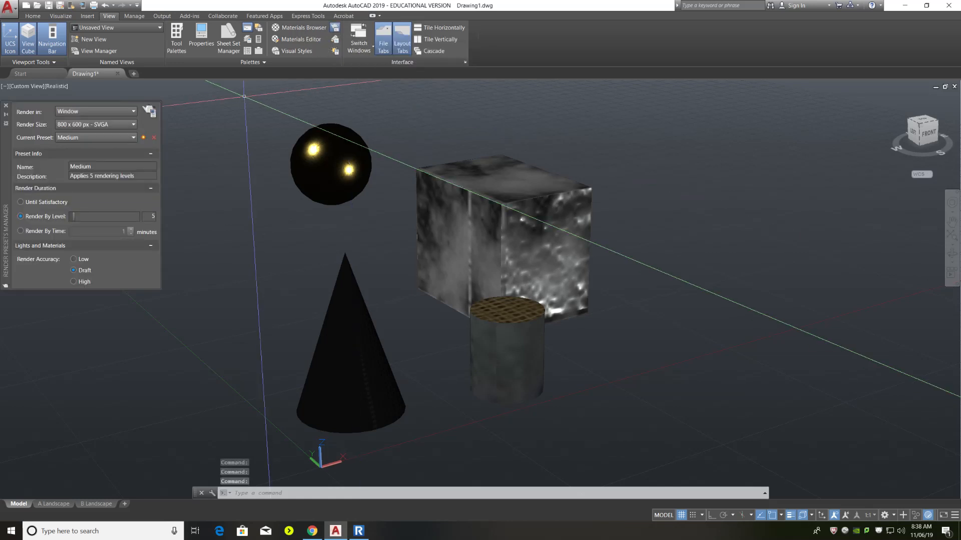
{"action": "left_click_drag", "start_coordinate": [6, 149], "coordinate": [64, 151]}
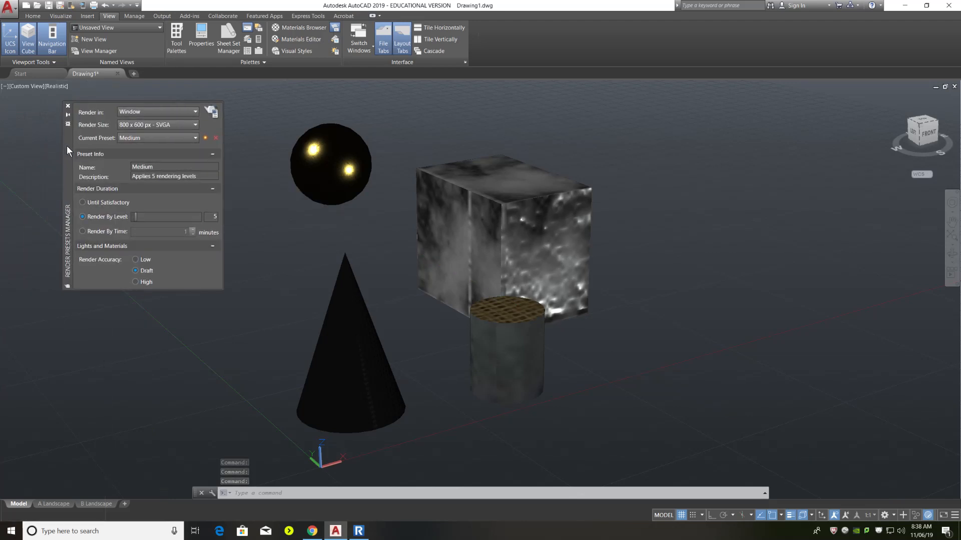
{"action": "left_click", "coordinate": [154, 115]}
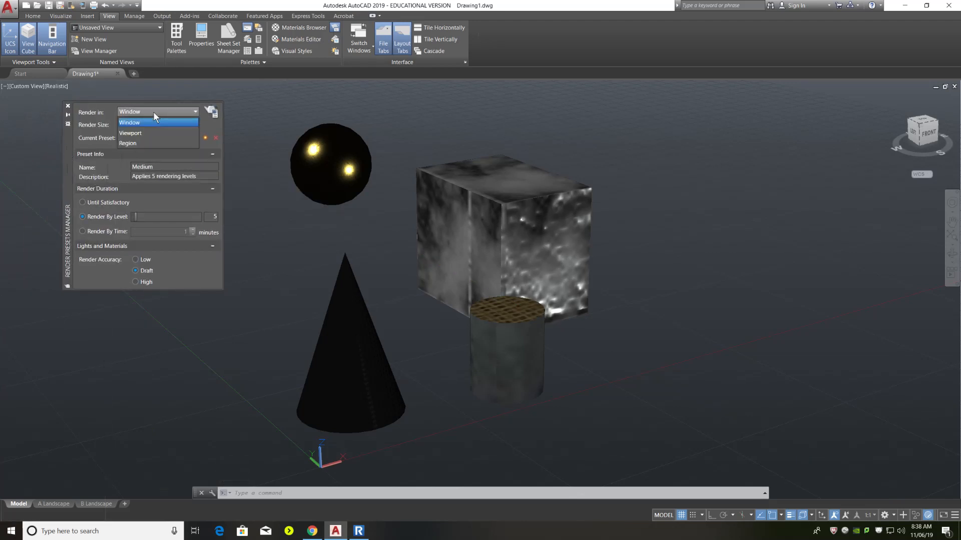
{"action": "left_click", "coordinate": [154, 115]}
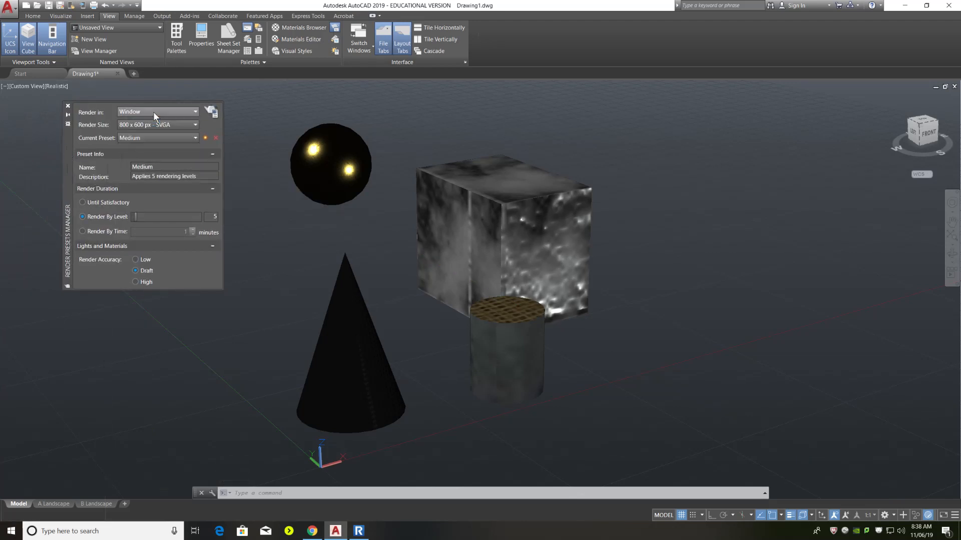
{"action": "left_click", "coordinate": [180, 125]}
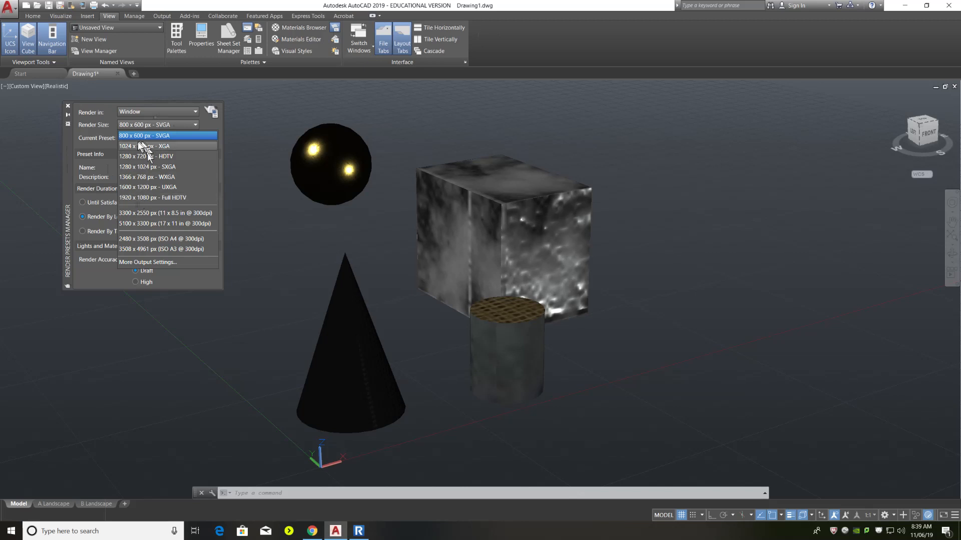
{"action": "left_click", "coordinate": [132, 167]}
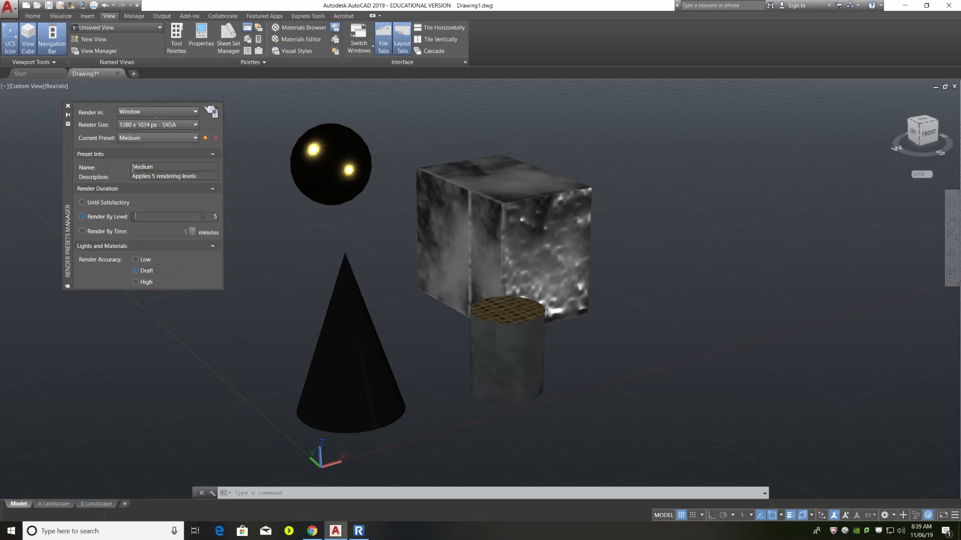
Render the scene in a separate window with the Medium preset and close the finished render.
{"action": "left_click", "coordinate": [181, 140]}
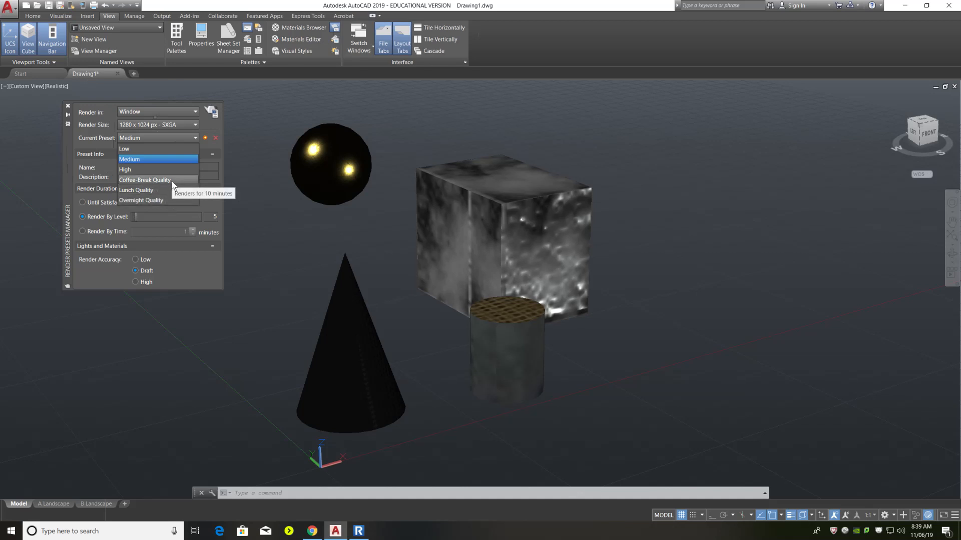
{"action": "left_click", "coordinate": [147, 159]}
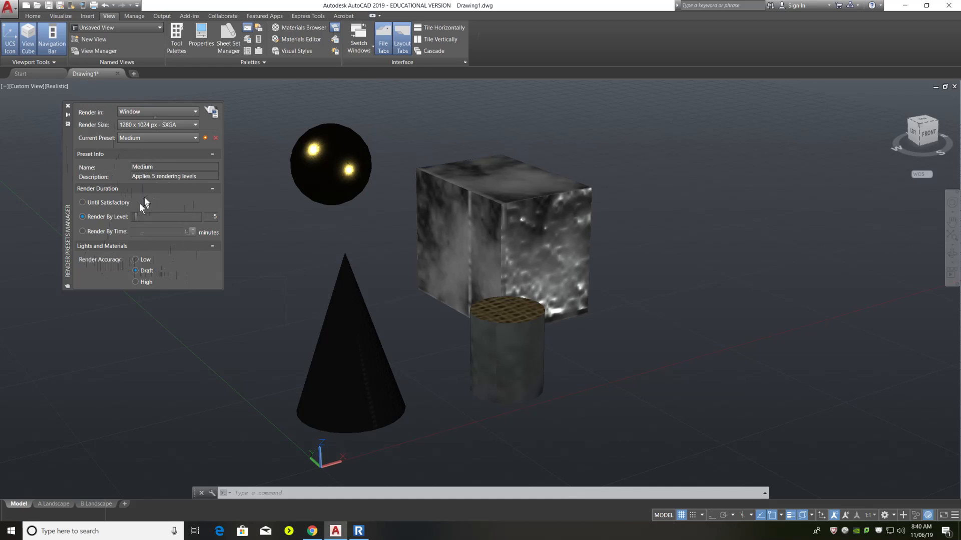
{"action": "left_click", "coordinate": [211, 113]}
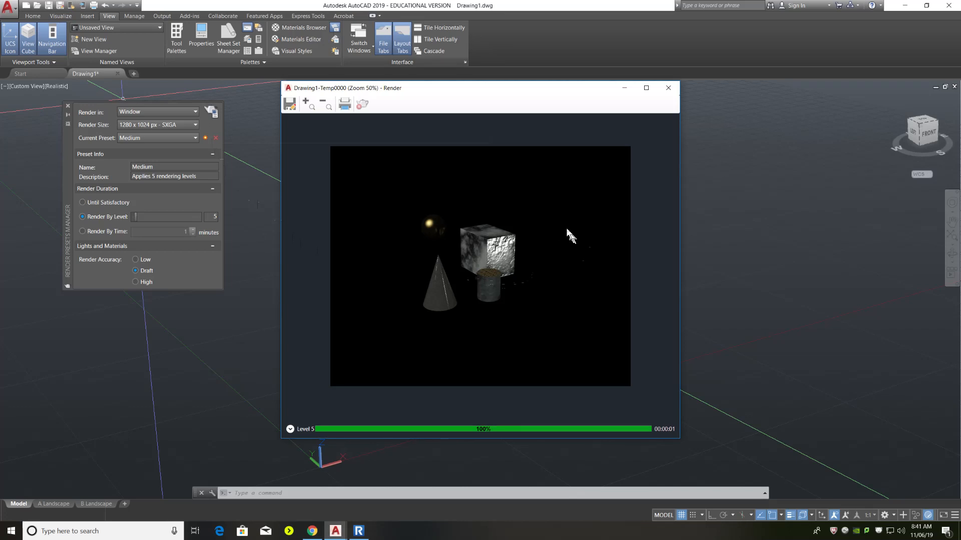
{"action": "left_click", "coordinate": [673, 89]}
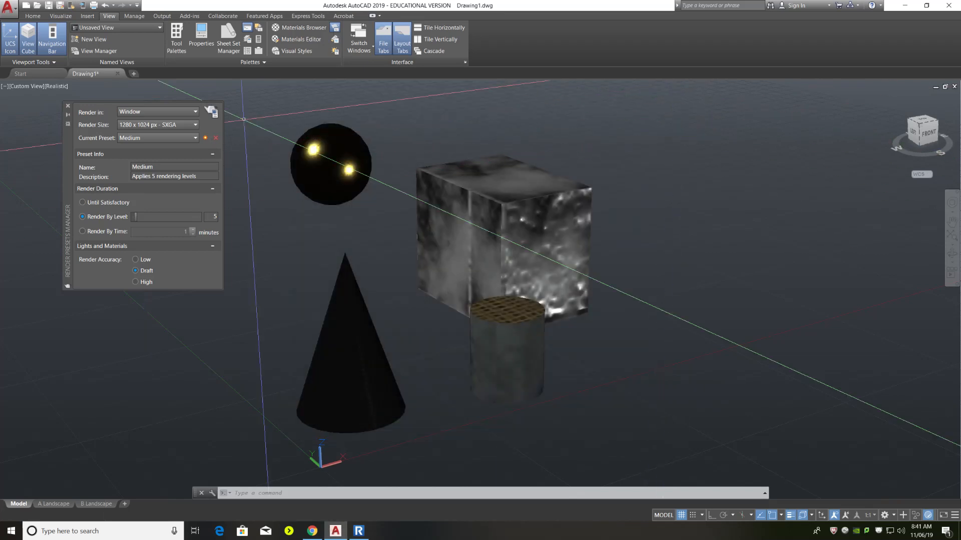
Close the Render Presets Manager and switch the workspace from 3D Basics to 3D Modeling.
{"action": "left_click", "coordinate": [68, 107]}
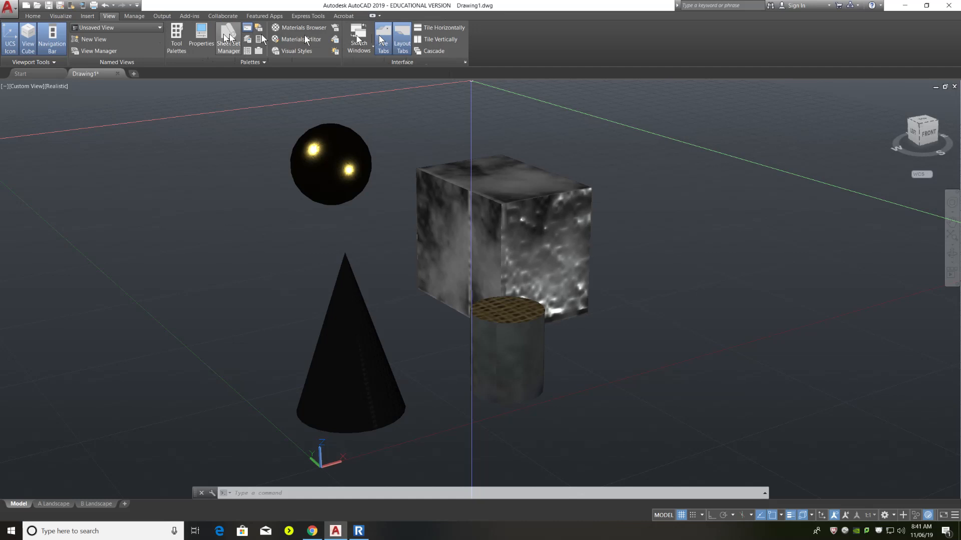
{"action": "left_click", "coordinate": [893, 515]}
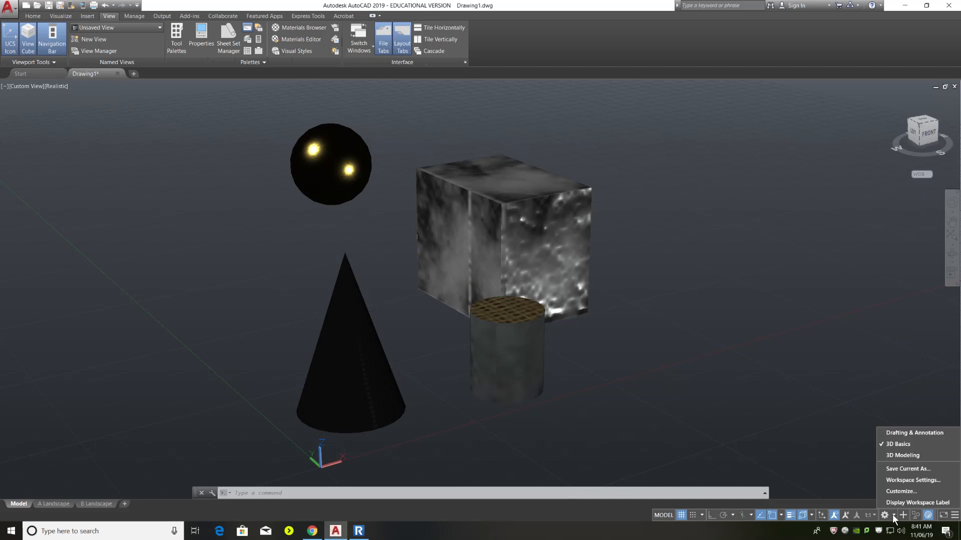
{"action": "left_click", "coordinate": [899, 455]}
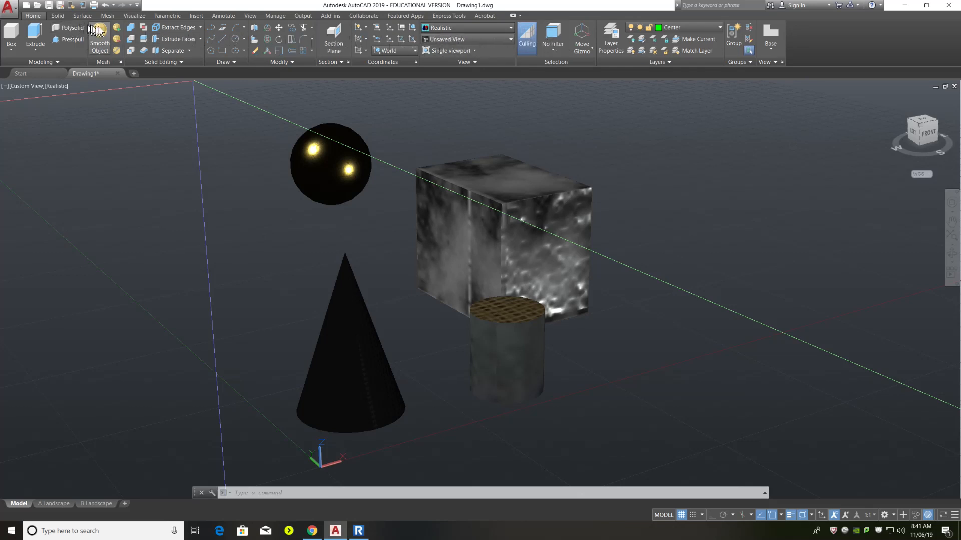
Compare the solids with Materials / Textures Off and with Materials On / Textures Off, and restore Materials / Textures On.
{"action": "left_click", "coordinate": [134, 16]}
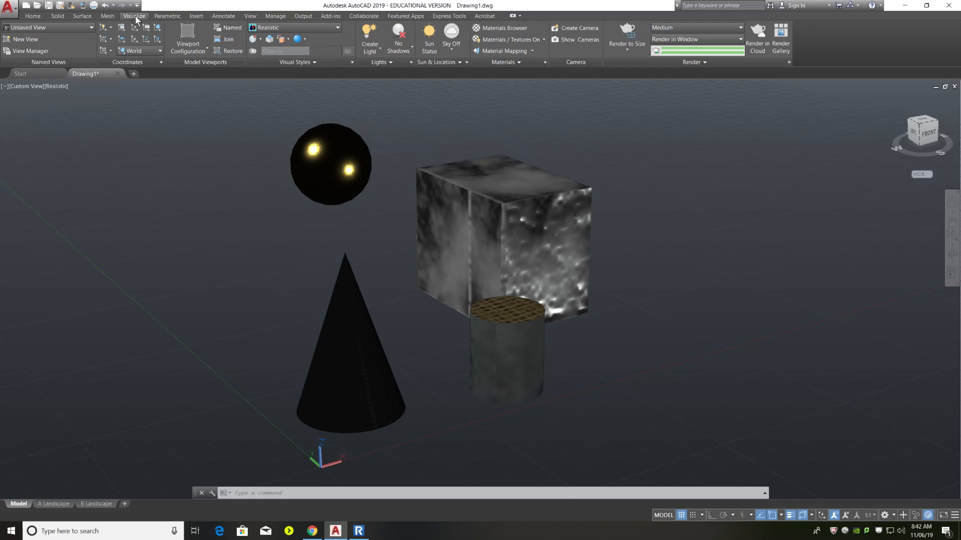
{"action": "left_click", "coordinate": [494, 40]}
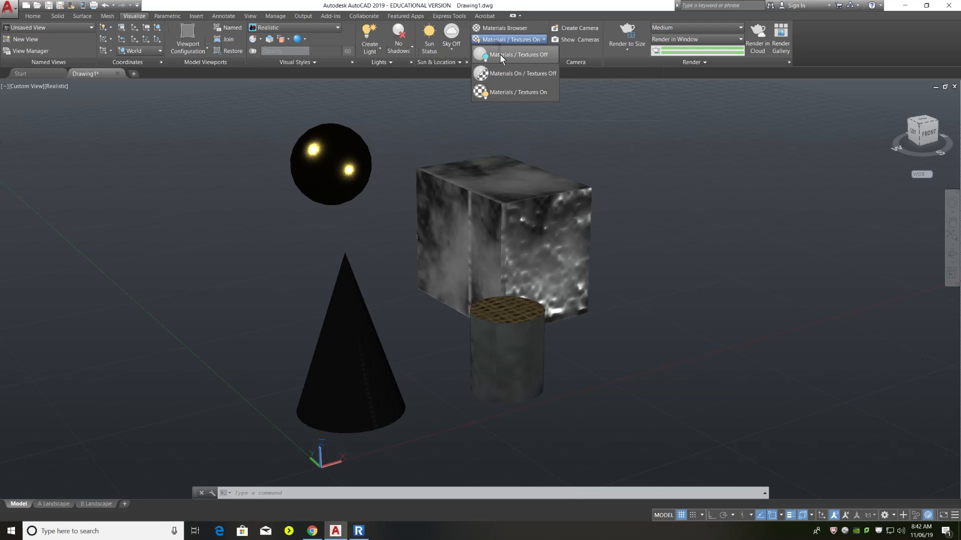
{"action": "left_click", "coordinate": [500, 55]}
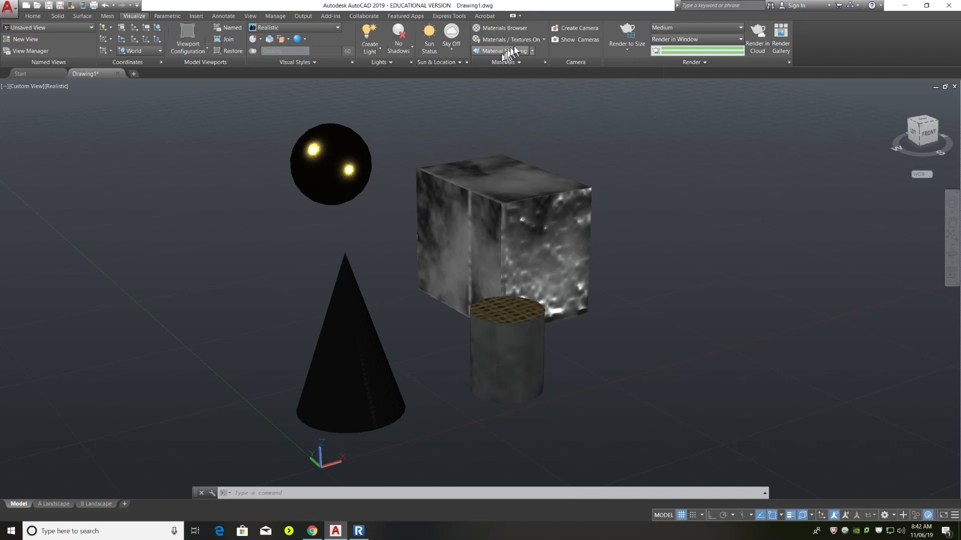
{"action": "left_click", "coordinate": [526, 39]}
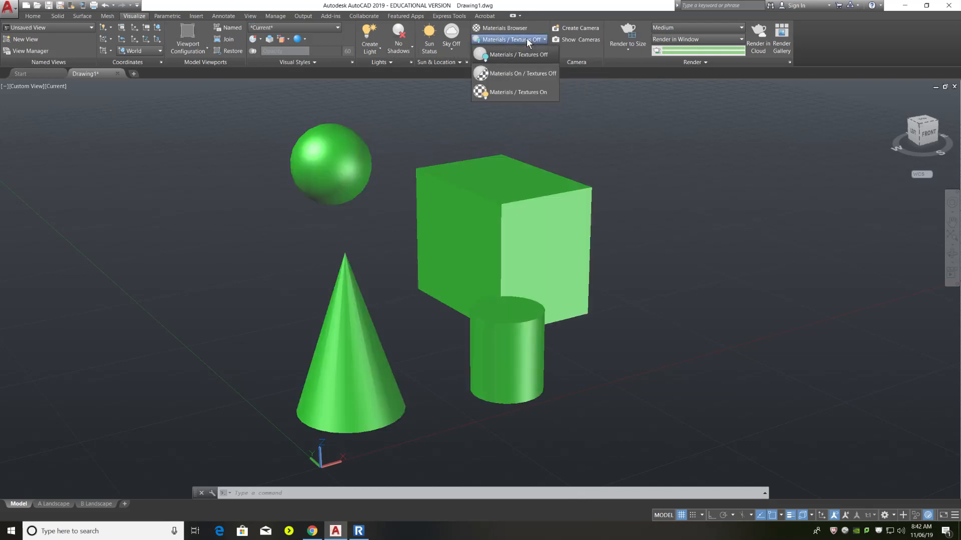
{"action": "left_click", "coordinate": [519, 73]}
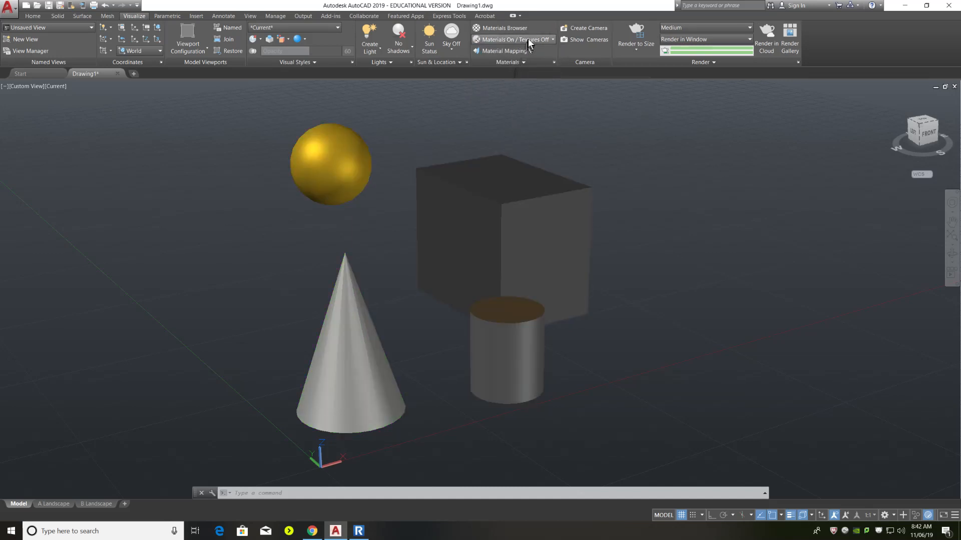
{"action": "left_click", "coordinate": [526, 38]}
{"action": "left_click", "coordinate": [516, 92]}
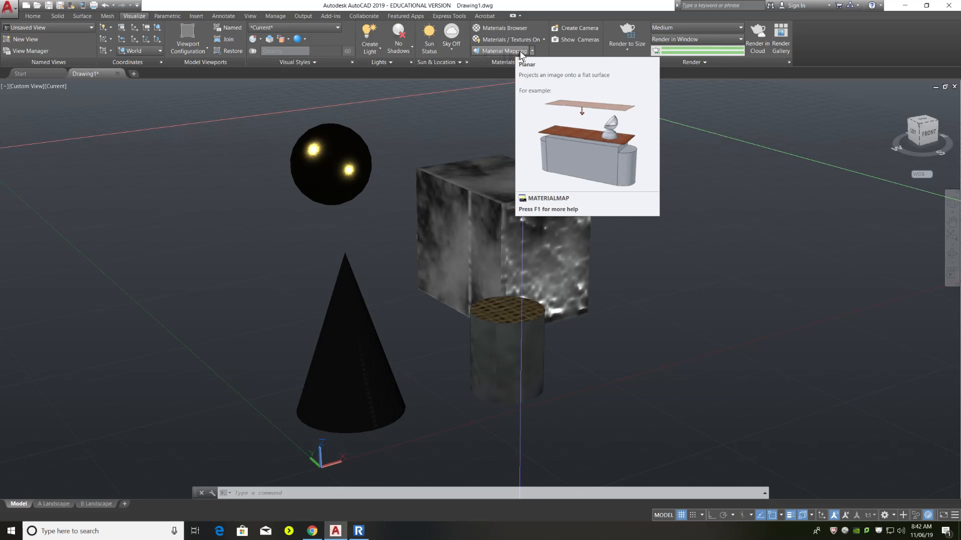
Start planar material mapping on the box solid and switch its mapping mode to Box.
{"action": "left_click", "coordinate": [506, 51]}
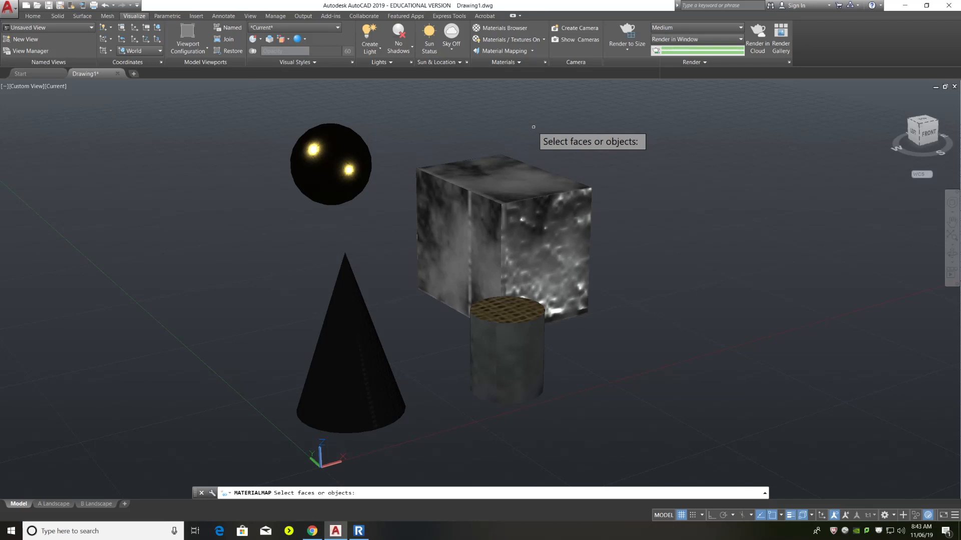
{"action": "left_click", "coordinate": [519, 207]}
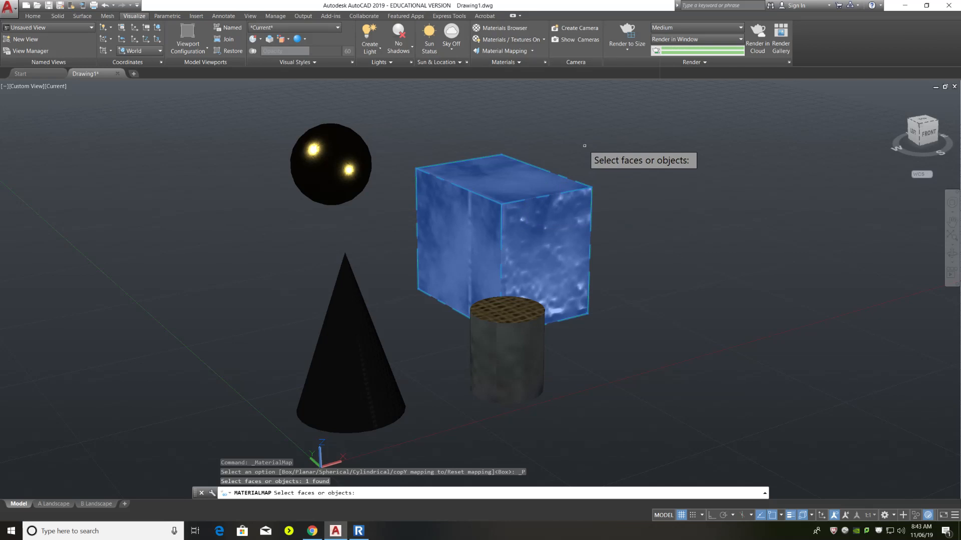
{"action": "key", "text": "Return"}
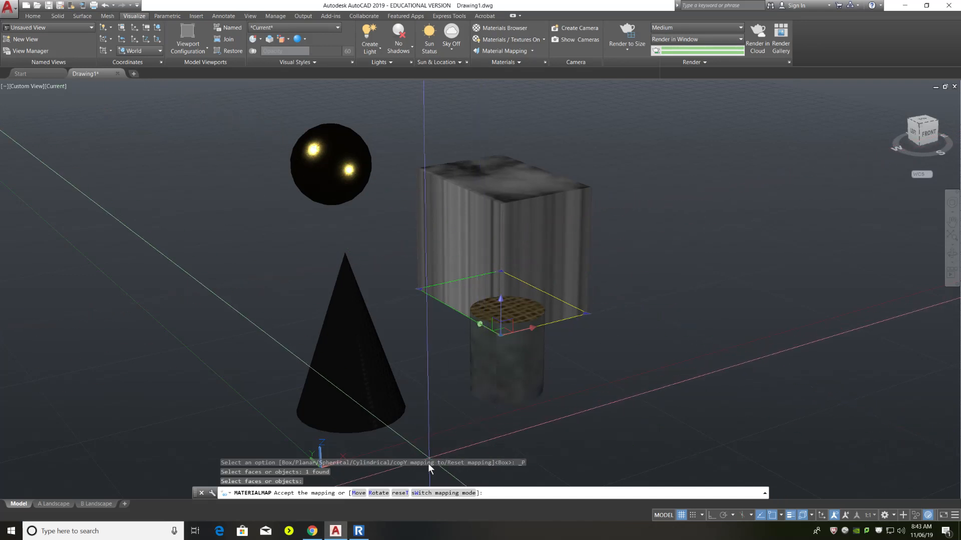
{"action": "left_click", "coordinate": [420, 493]}
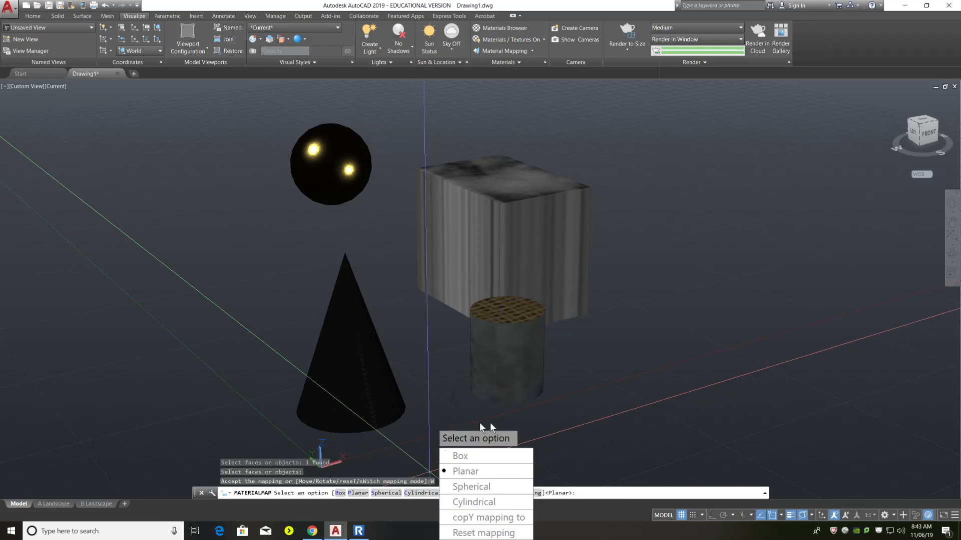
{"action": "left_click", "coordinate": [471, 456]}
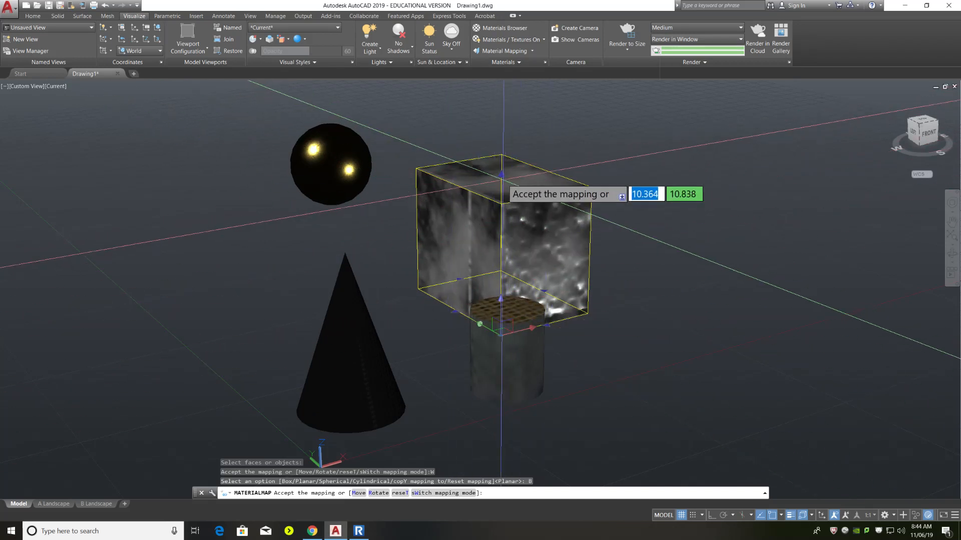
Shrink the box mapping frame in height and pull in its sides, with object snap turned off.
{"action": "left_click_drag", "start_coordinate": [501, 177], "coordinate": [501, 271]}
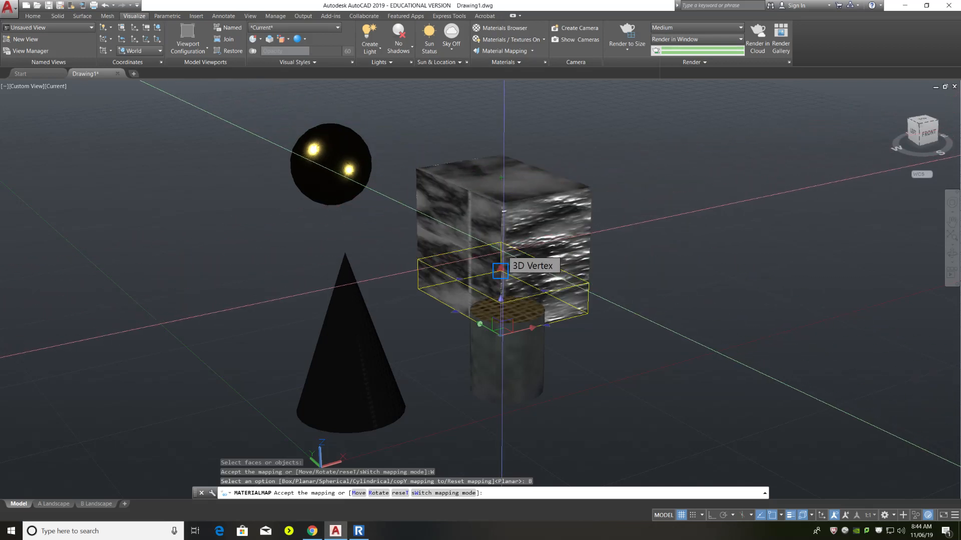
{"action": "left_click", "coordinate": [500, 271]}
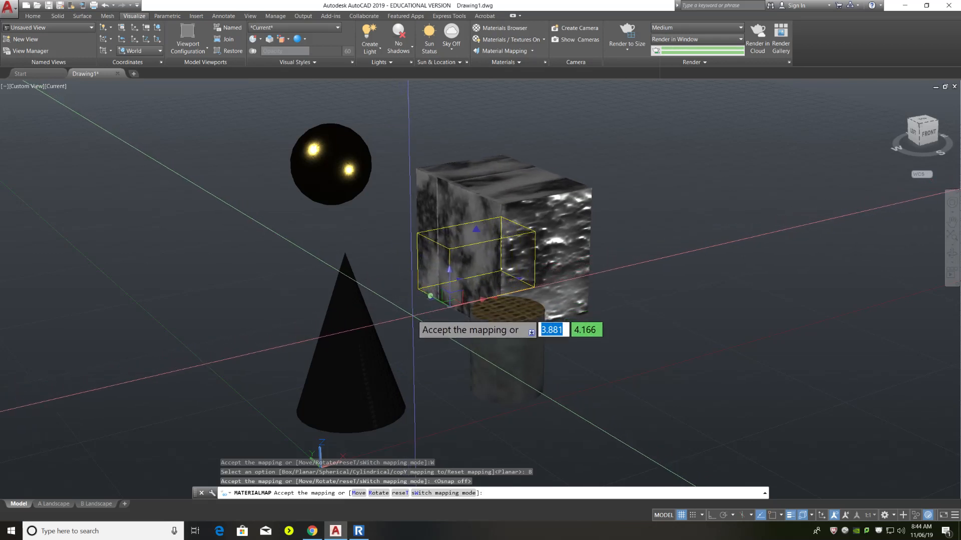
{"action": "left_click", "coordinate": [412, 316]}
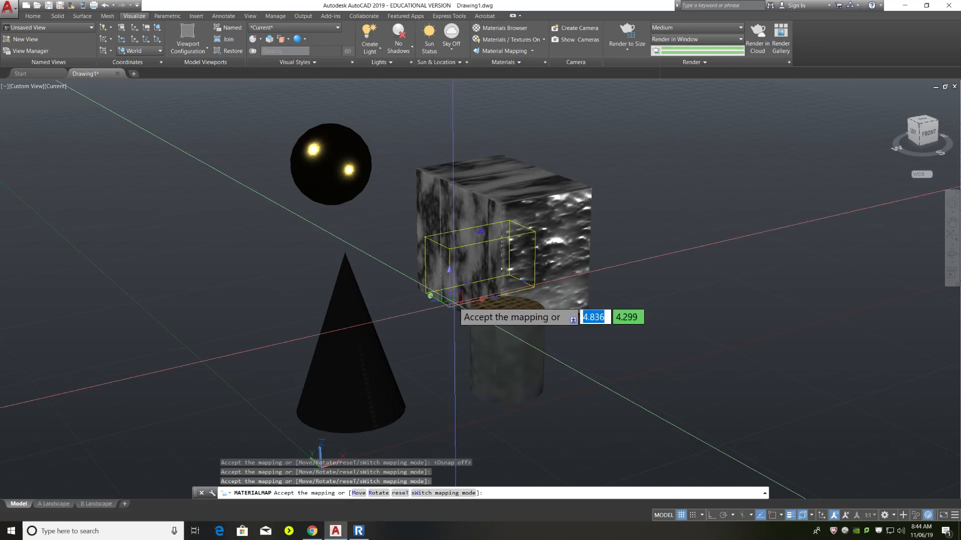
Shift the mapping frame toward the box's front corner, stretch its top edge above the solid, and accept the mapping.
{"action": "left_click_drag", "start_coordinate": [481, 300], "coordinate": [516, 297]}
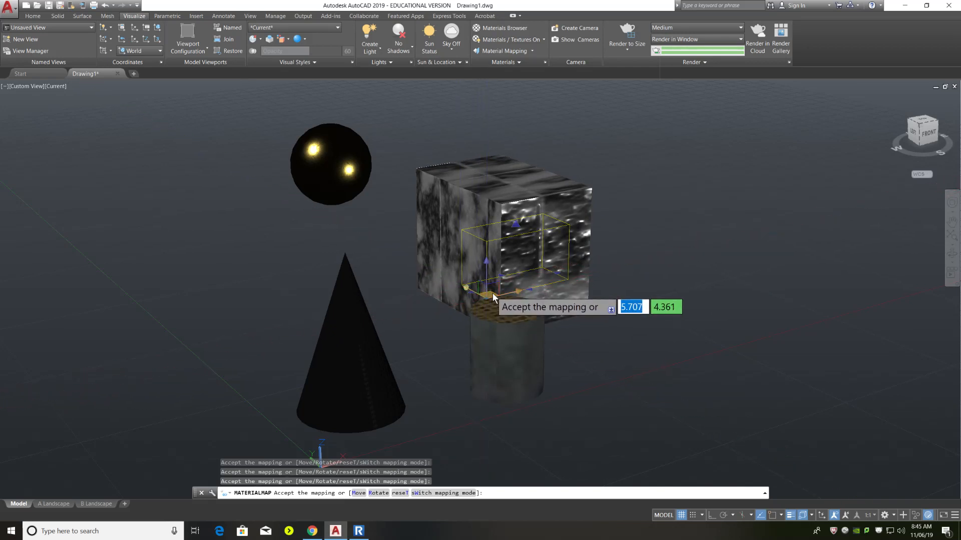
{"action": "left_click_drag", "start_coordinate": [493, 295], "coordinate": [514, 306]}
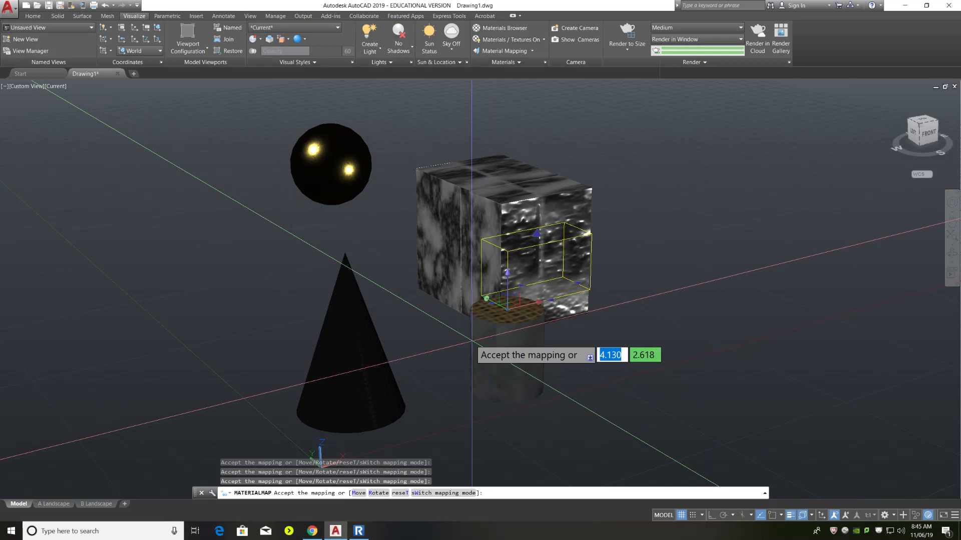
{"action": "left_click_drag", "start_coordinate": [513, 303], "coordinate": [517, 288]}
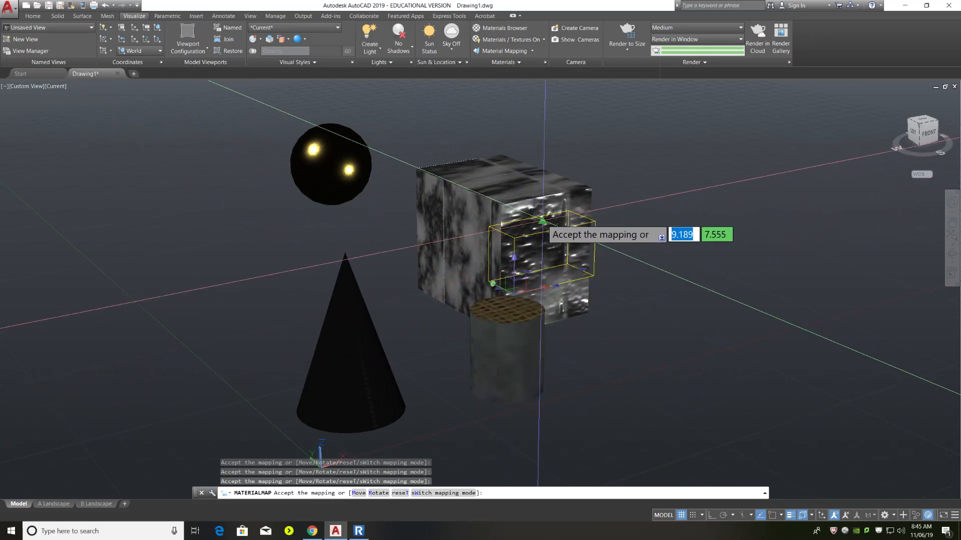
{"action": "left_click_drag", "start_coordinate": [543, 220], "coordinate": [543, 153]}
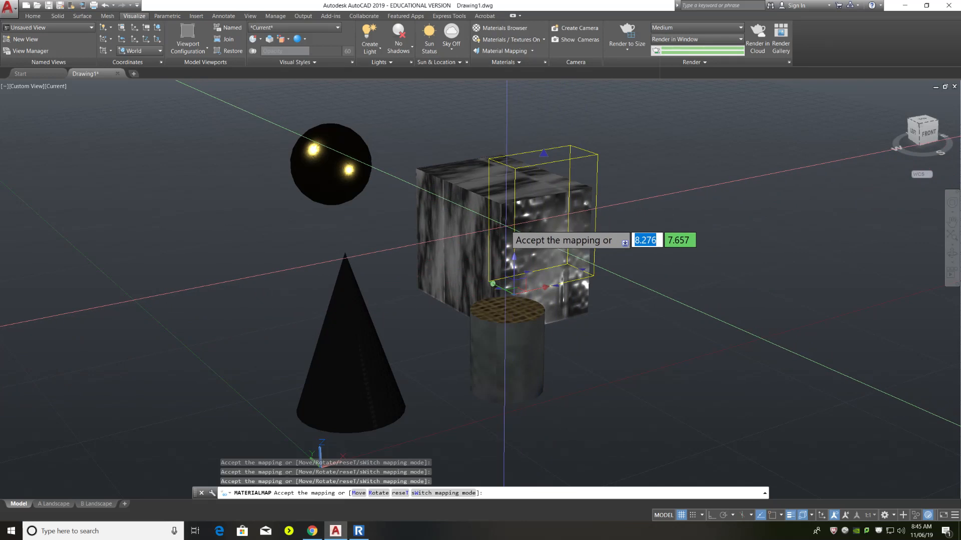
{"action": "key", "text": "Return"}
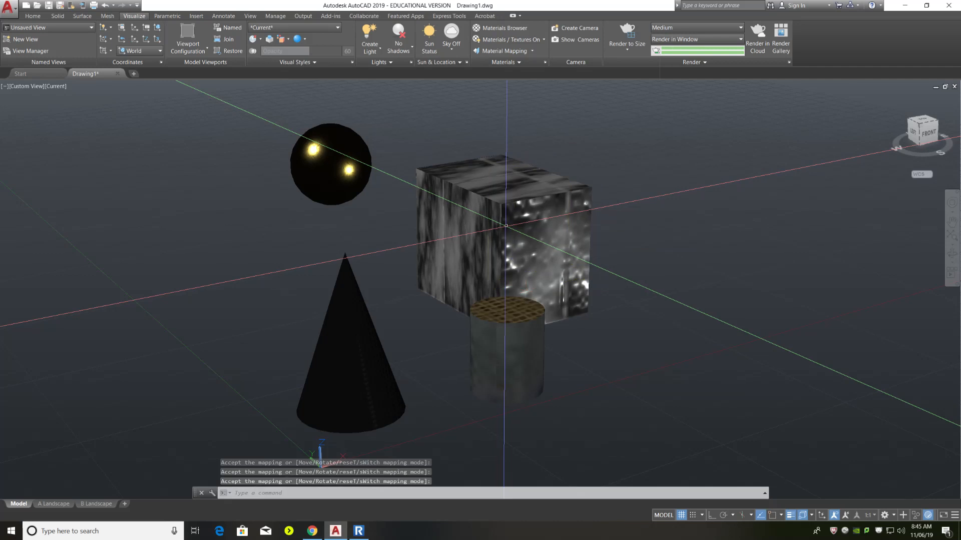
Apply planar material mapping to the top face of the cylinder.
{"action": "scroll", "coordinate": [532, 402], "scroll_direction": "up", "scroll_amount": 1}
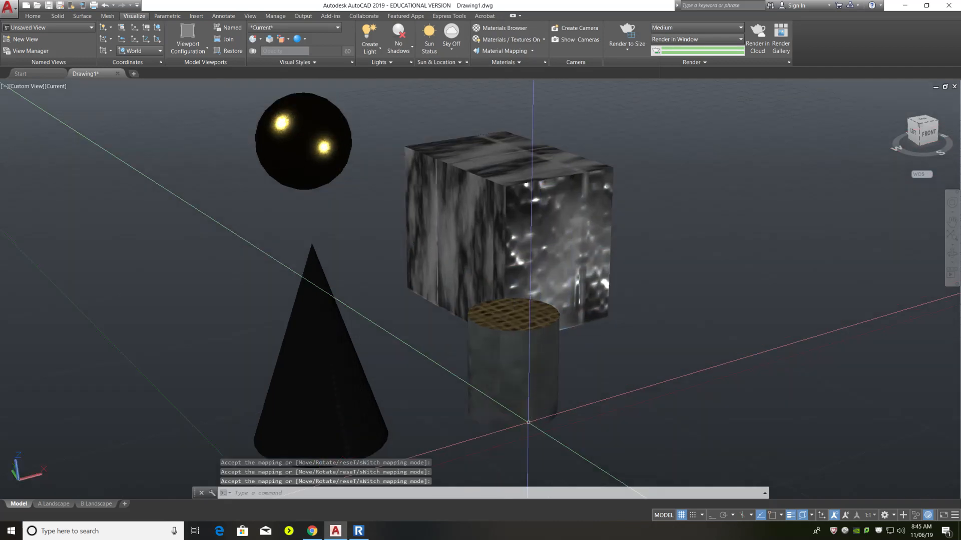
{"action": "scroll", "coordinate": [511, 350], "scroll_direction": "down", "scroll_amount": 3}
{"action": "scroll", "coordinate": [509, 346], "scroll_direction": "up", "scroll_amount": 2}
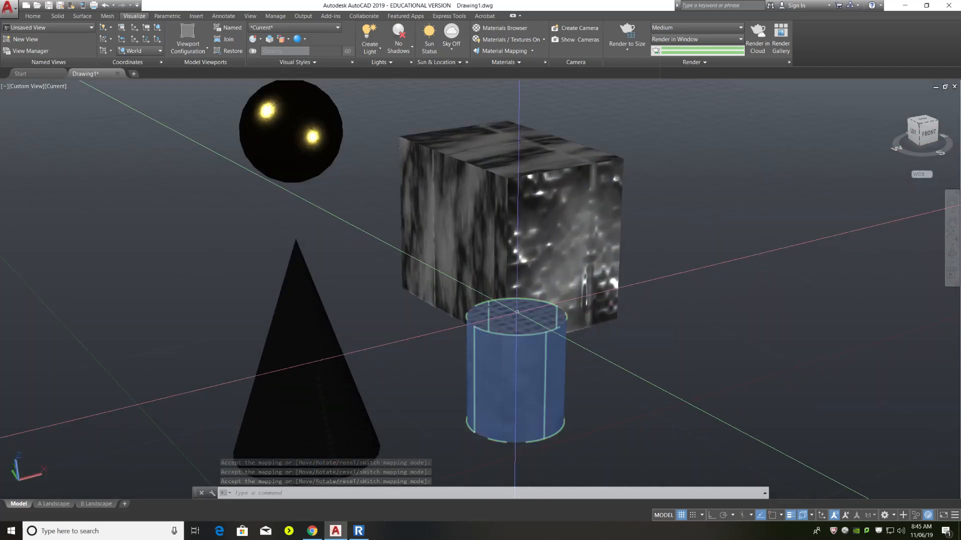
{"action": "scroll", "coordinate": [513, 330], "scroll_direction": "down", "scroll_amount": 2}
{"action": "scroll", "coordinate": [516, 311], "scroll_direction": "up", "scroll_amount": 2}
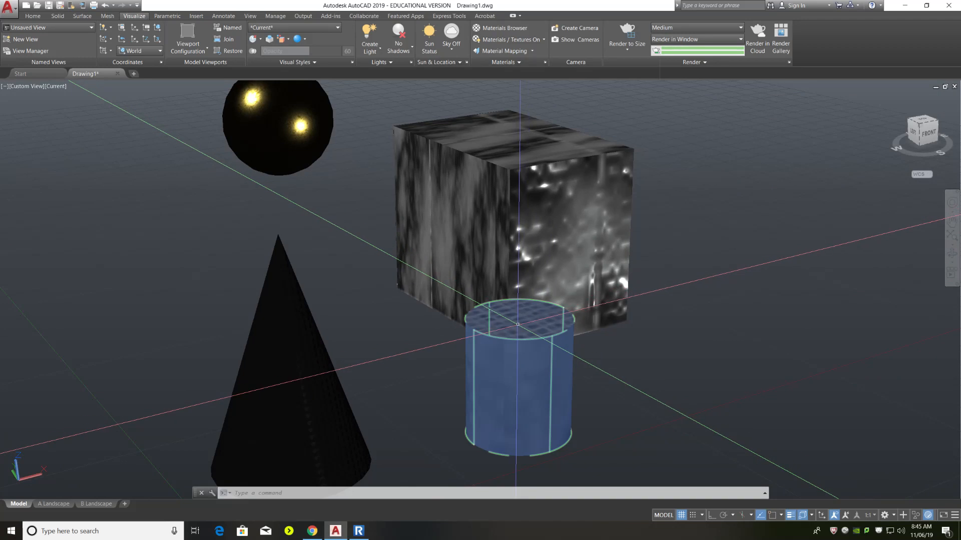
{"action": "left_click", "coordinate": [498, 52]}
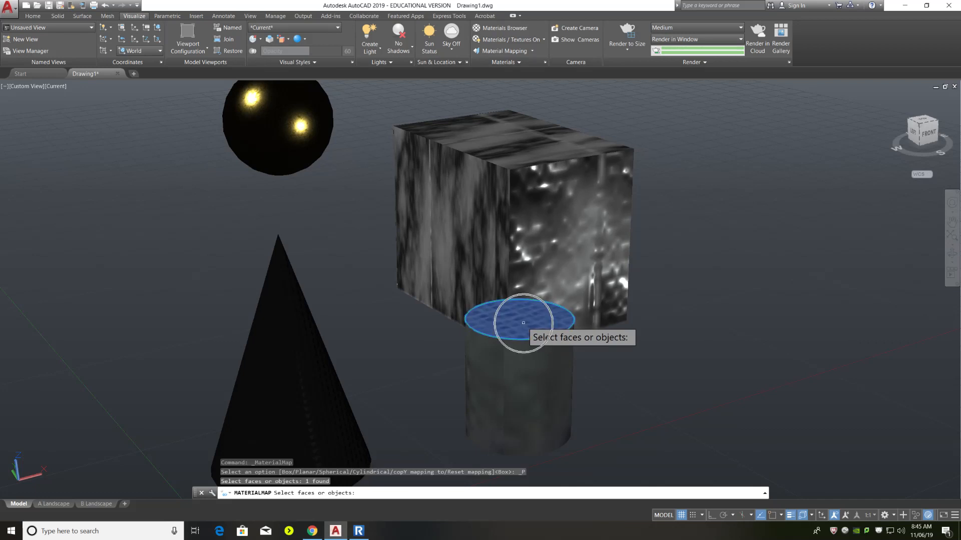
{"action": "key", "text": "Return"}
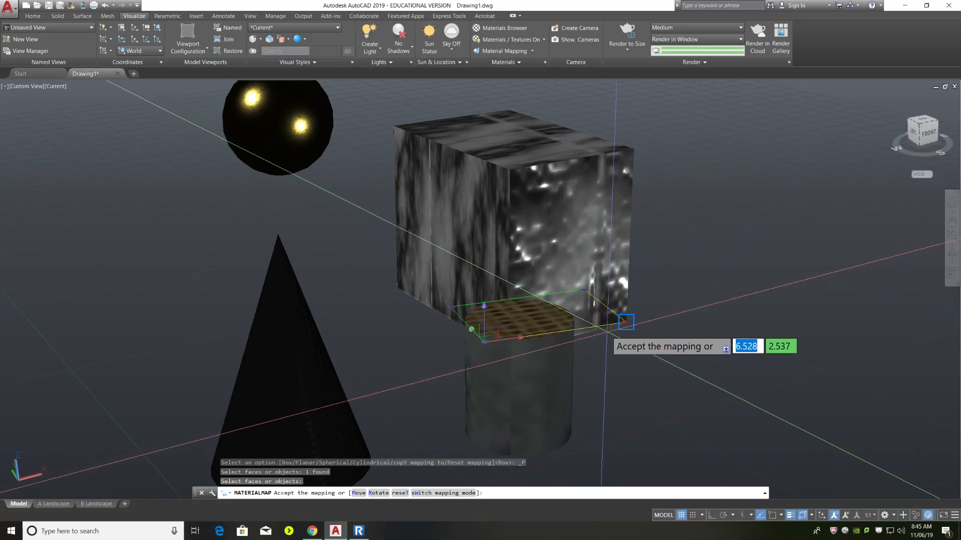
Resize the planar mapping frame by its corner so it spans only part of the cylinder's top face.
{"action": "scroll", "coordinate": [519, 318], "scroll_direction": "up", "scroll_amount": 3}
{"action": "scroll", "coordinate": [521, 373], "scroll_direction": "down", "scroll_amount": 3}
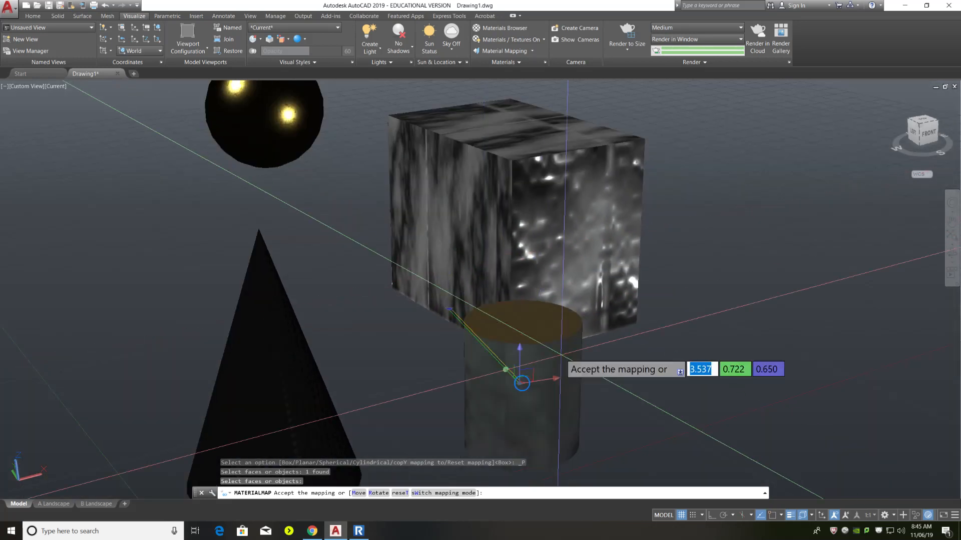
{"action": "scroll", "coordinate": [551, 350], "scroll_direction": "up", "scroll_amount": 4}
{"action": "scroll", "coordinate": [650, 393], "scroll_direction": "up", "scroll_amount": 3}
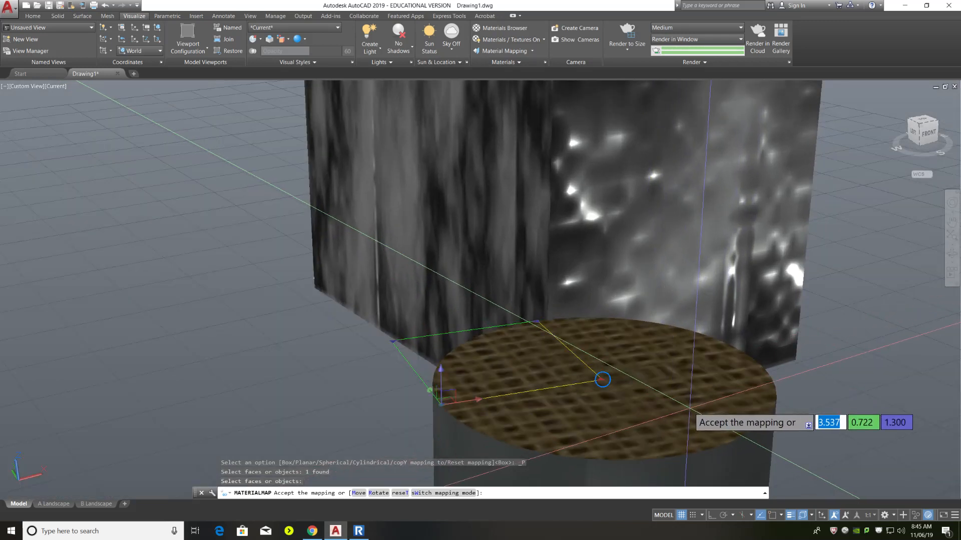
{"action": "scroll", "coordinate": [576, 360], "scroll_direction": "down", "scroll_amount": 1}
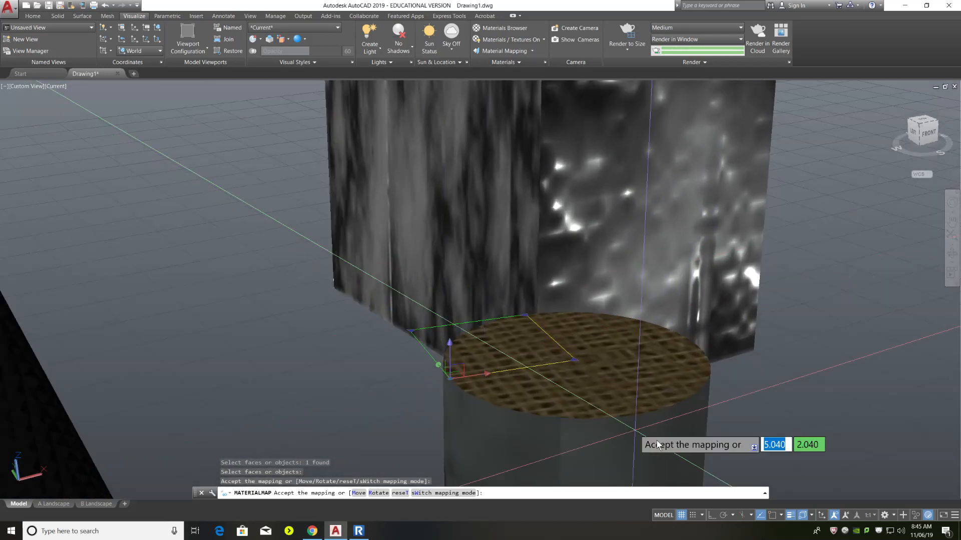
Rotate the cylinder's top-face mapping about half a turn around the Z axis, accept it, and leave nothing selected.
{"action": "middle_click_drag", "start_coordinate": [715, 432], "coordinate": [654, 358]}
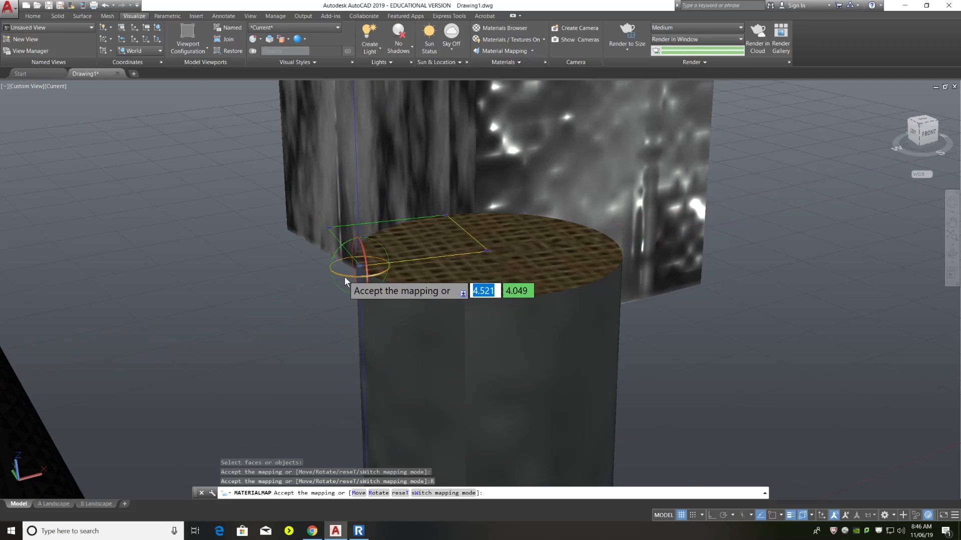
{"action": "mouse_move", "coordinate": [344, 277]}
{"action": "left_mouse_down"}
{"action": "mouse_move", "coordinate": [350, 285]}
{"action": "mouse_move", "coordinate": [290, 254]}
{"action": "mouse_move", "coordinate": [335, 269]}
{"action": "mouse_move", "coordinate": [347, 269]}
{"action": "mouse_move", "coordinate": [344, 260]}
{"action": "mouse_move", "coordinate": [331, 287]}
{"action": "mouse_move", "coordinate": [343, 352]}
{"action": "mouse_move", "coordinate": [329, 327]}
{"action": "mouse_move", "coordinate": [326, 272]}
{"action": "left_mouse_up"}
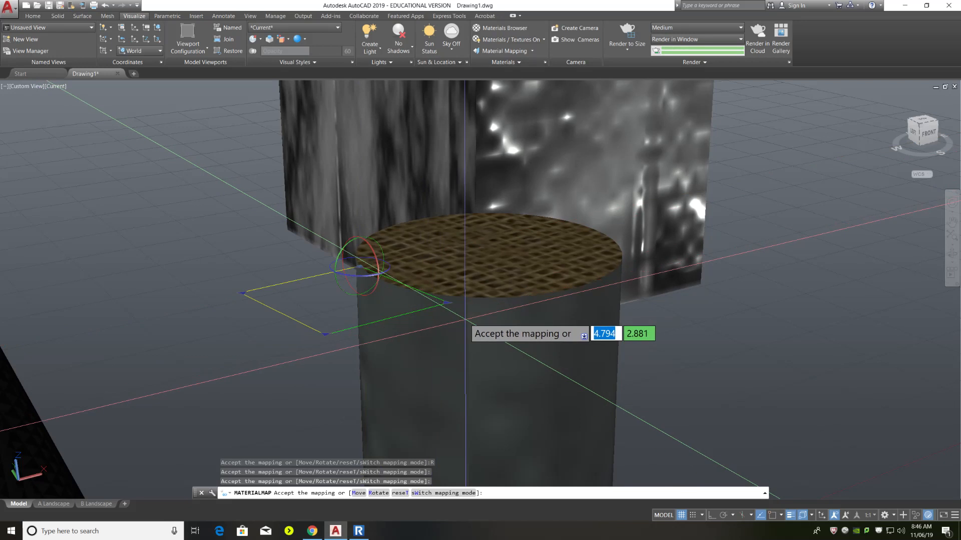
{"action": "key", "text": "Return"}
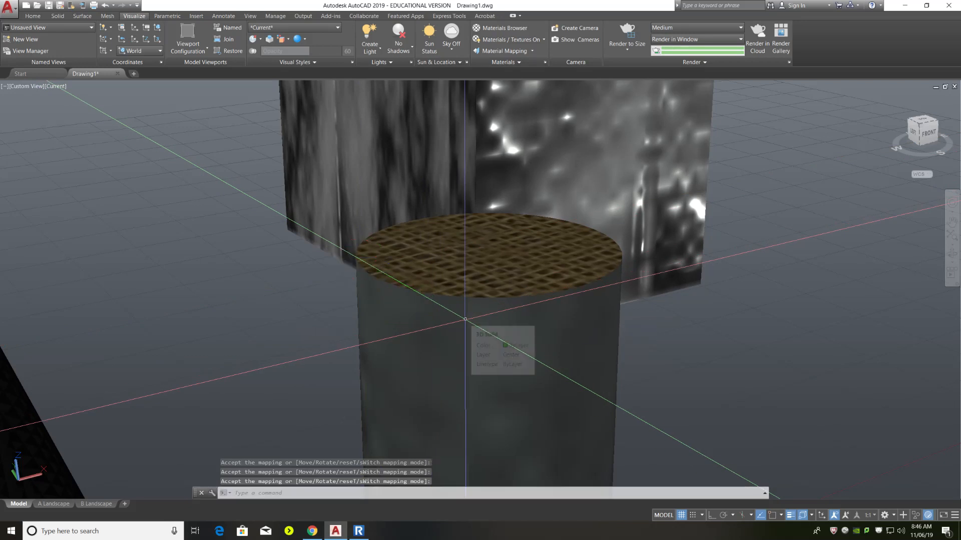
{"action": "left_click", "coordinate": [464, 319]}
{"action": "scroll", "coordinate": [451, 333], "scroll_direction": "down", "scroll_amount": 5}
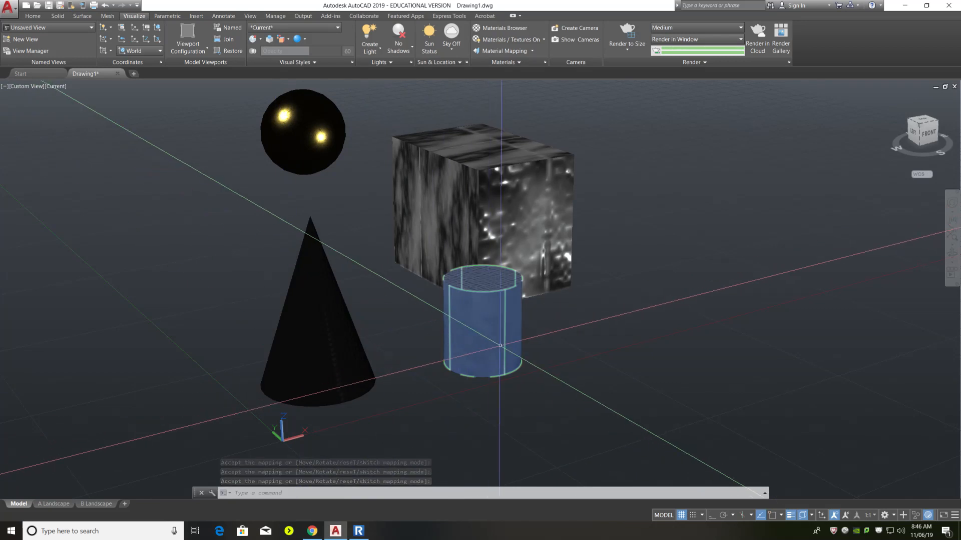
{"action": "key", "text": "Escape"}
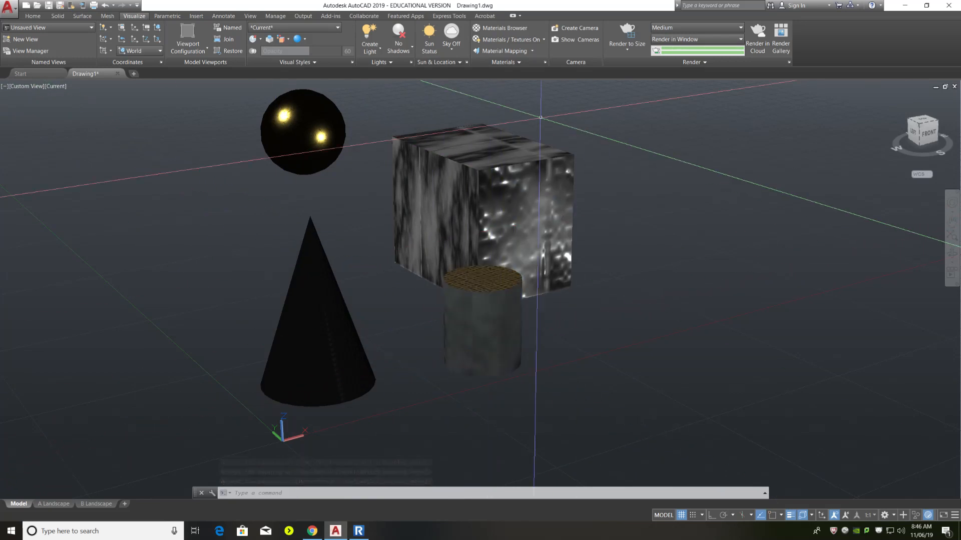
Apply planar material mapping to the whole cylinder and resize its mapping frame by the corner.
{"action": "left_click", "coordinate": [523, 56]}
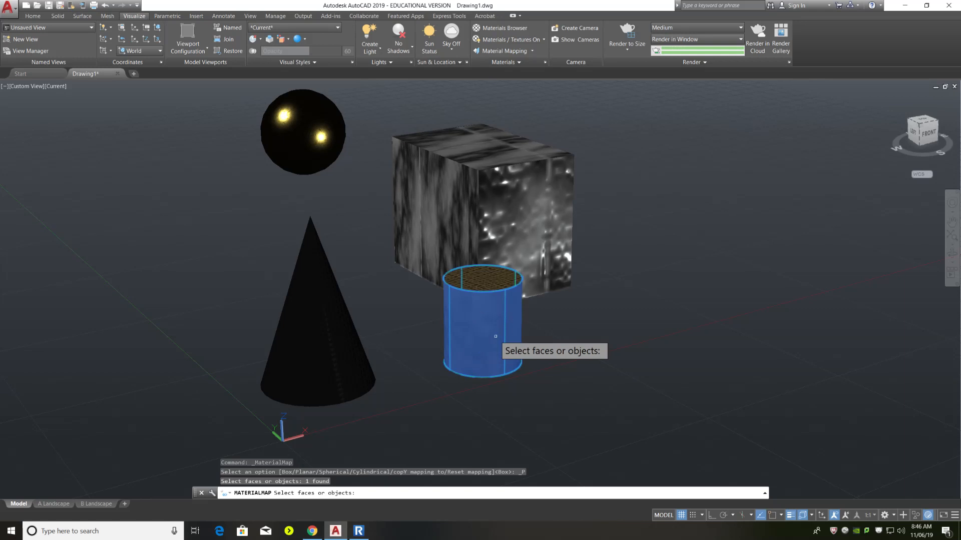
{"action": "key", "text": "Return"}
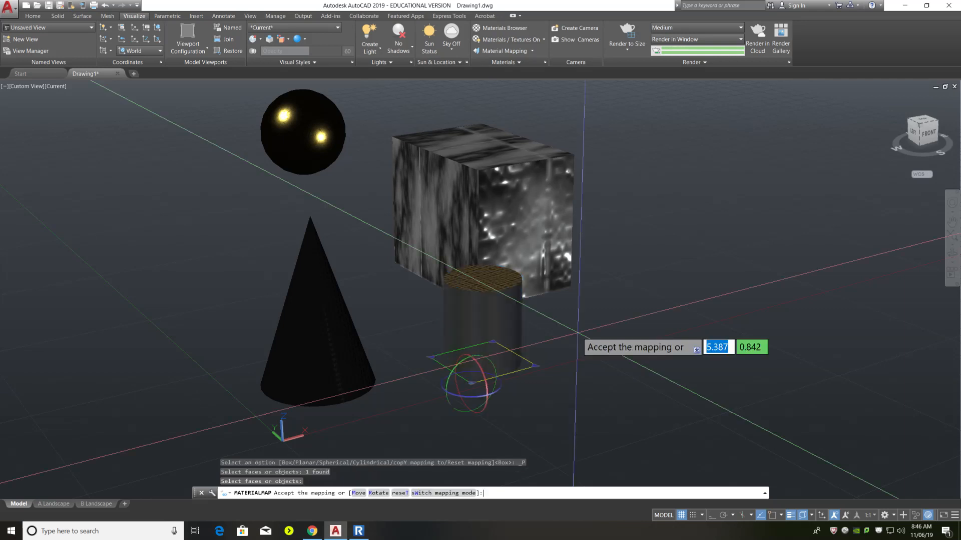
{"action": "scroll", "coordinate": [520, 441], "scroll_direction": "up", "scroll_amount": 2}
{"action": "scroll", "coordinate": [521, 441], "scroll_direction": "down", "scroll_amount": 2}
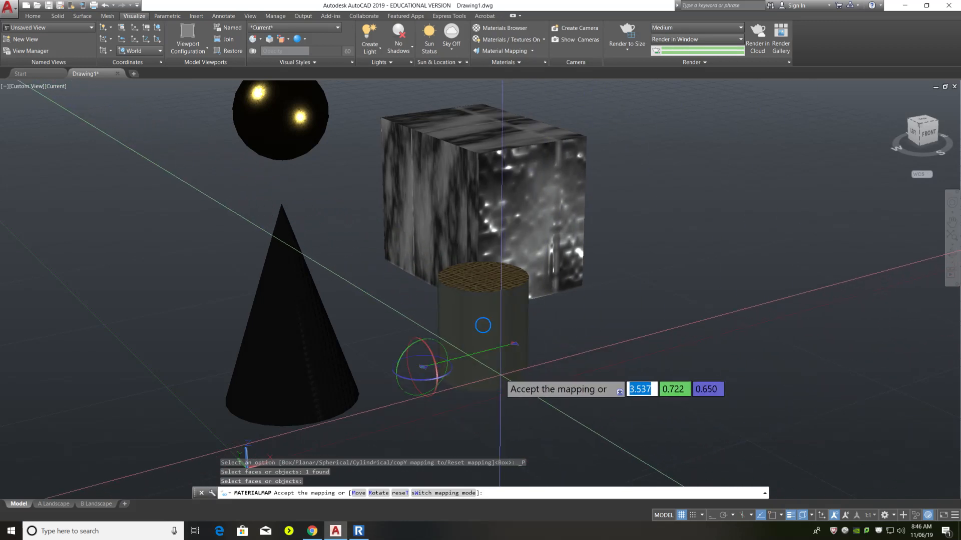
{"action": "scroll", "coordinate": [501, 386], "scroll_direction": "up", "scroll_amount": 4}
{"action": "scroll", "coordinate": [579, 390], "scroll_direction": "down", "scroll_amount": 3}
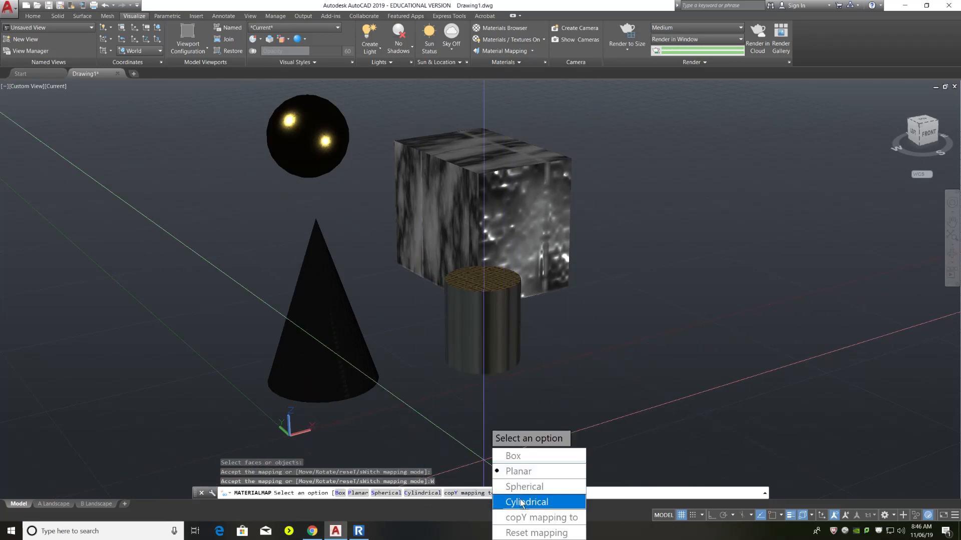
Switch the cylinder to cylindrical mapping and shorten the mapping frame to a thin band at its base.
{"action": "left_click", "coordinate": [518, 498]}
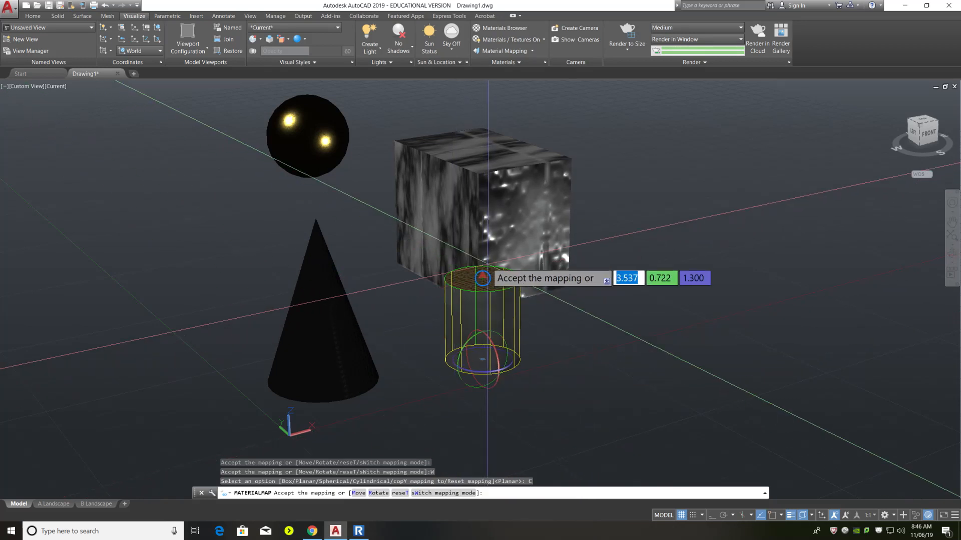
{"action": "left_click", "coordinate": [482, 278]}
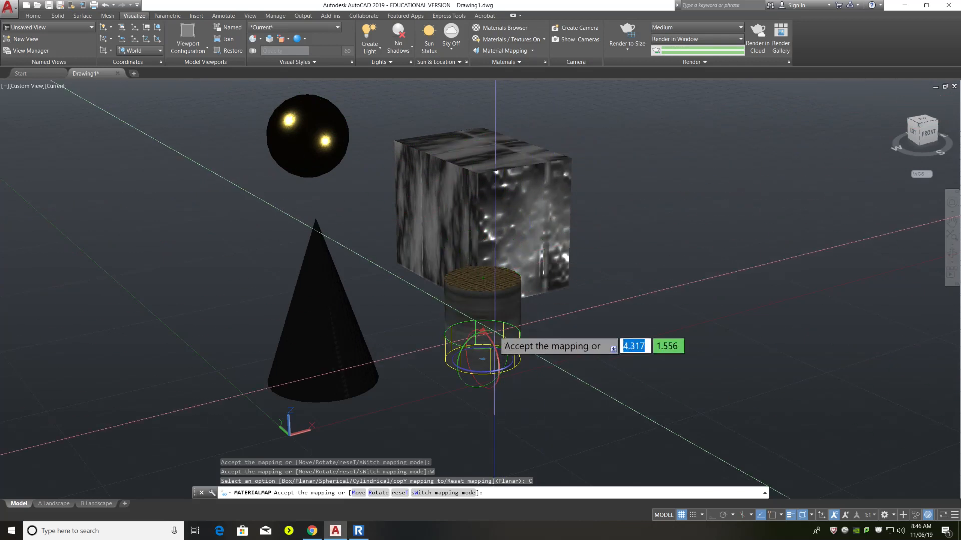
{"action": "scroll", "coordinate": [494, 334], "scroll_direction": "up", "scroll_amount": 5}
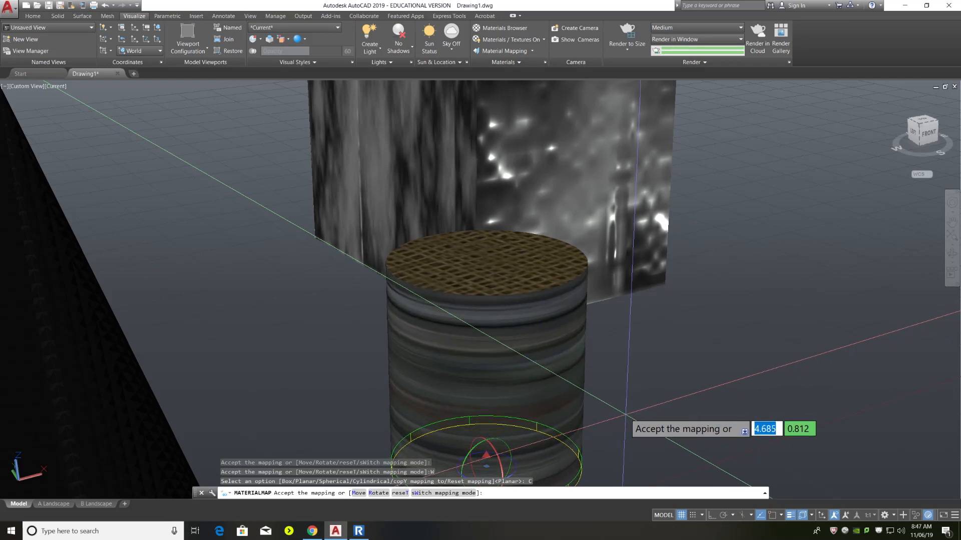
{"action": "scroll", "coordinate": [605, 325], "scroll_direction": "down", "scroll_amount": 3}
{"action": "scroll", "coordinate": [575, 440], "scroll_direction": "up", "scroll_amount": 2}
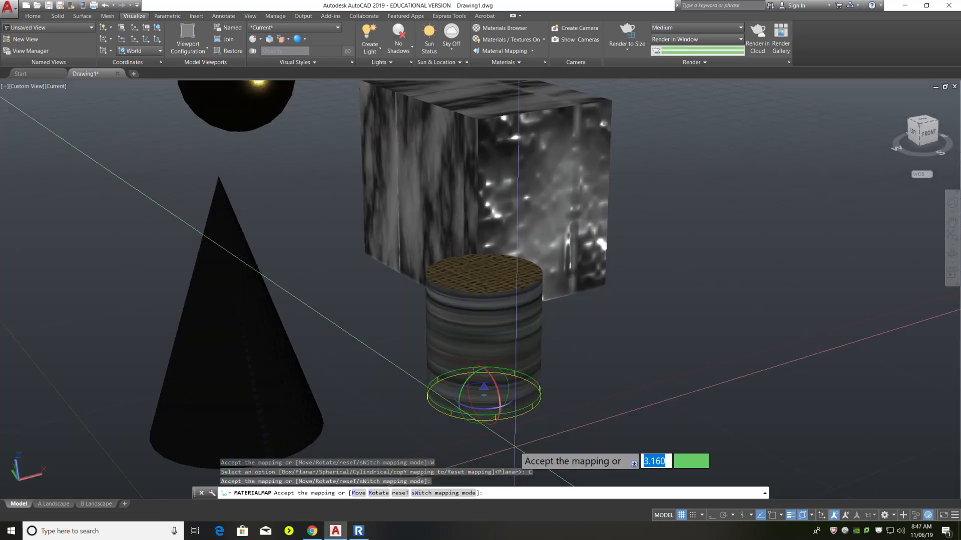
{"action": "scroll", "coordinate": [523, 443], "scroll_direction": "down", "scroll_amount": 3}
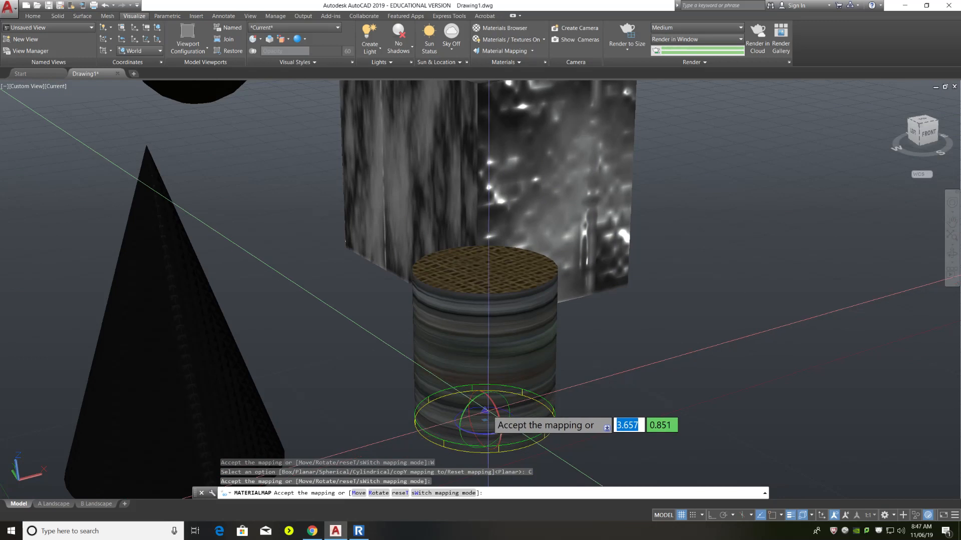
Tilt the cylindrical mapping frame and return it upright, then stretch it to about half the cylinder's height.
{"action": "left_click", "coordinate": [508, 406]}
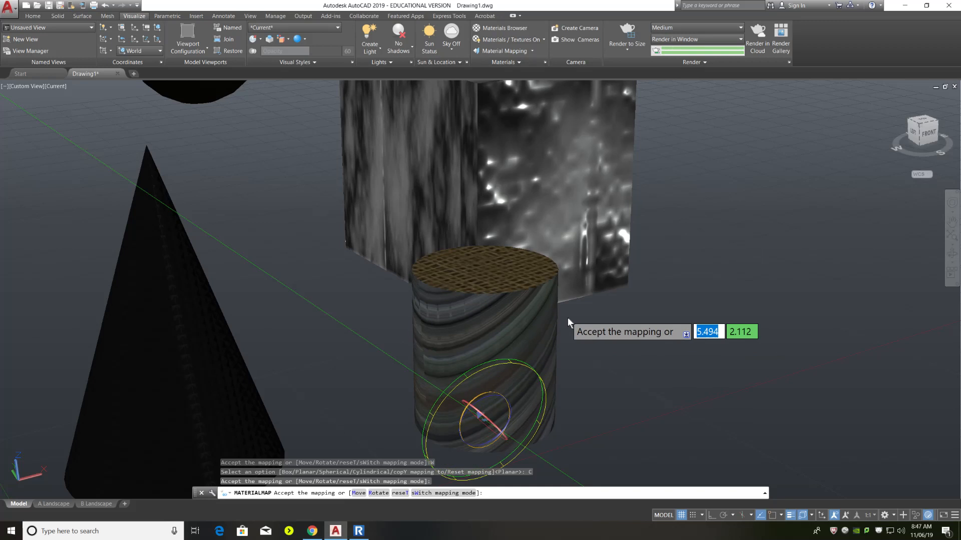
{"action": "left_click", "coordinate": [616, 382]}
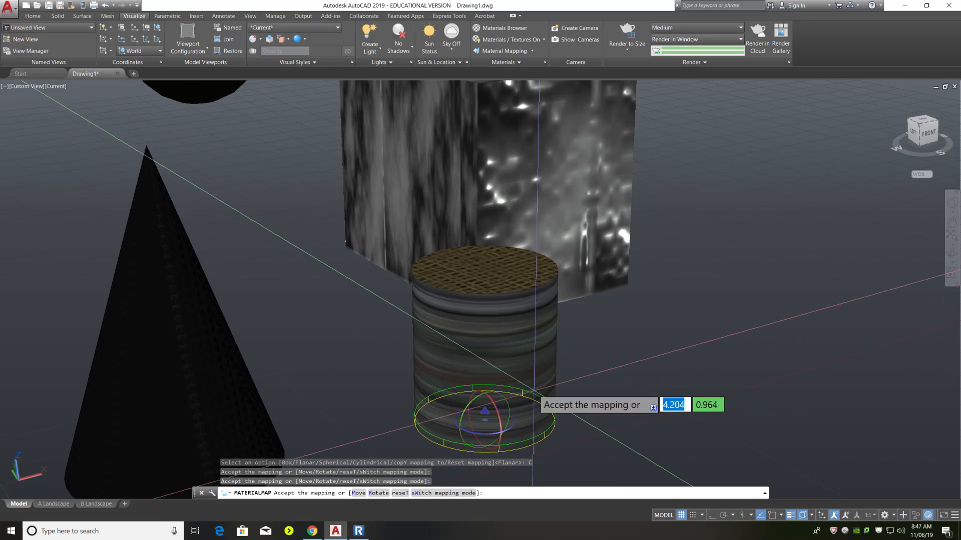
{"action": "left_click", "coordinate": [485, 410]}
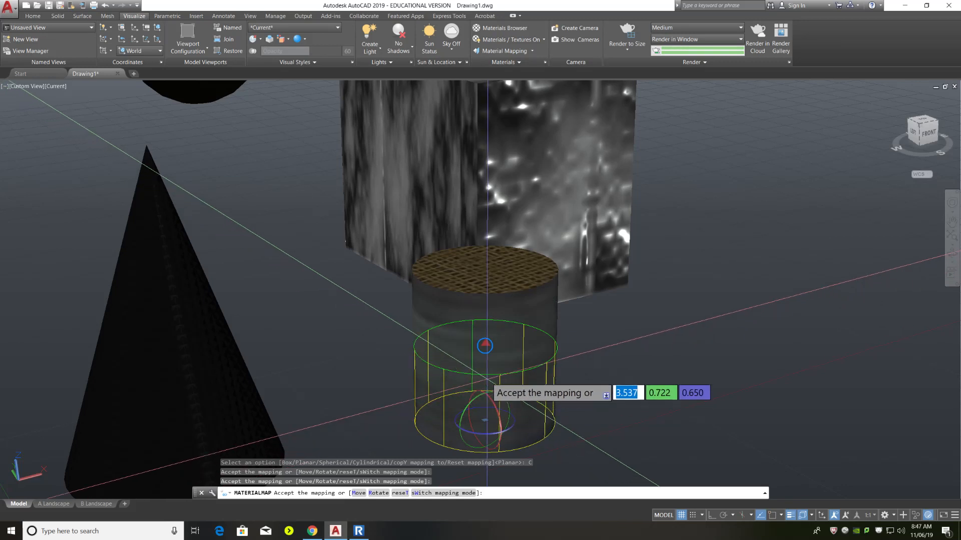
{"action": "left_click", "coordinate": [485, 409]}
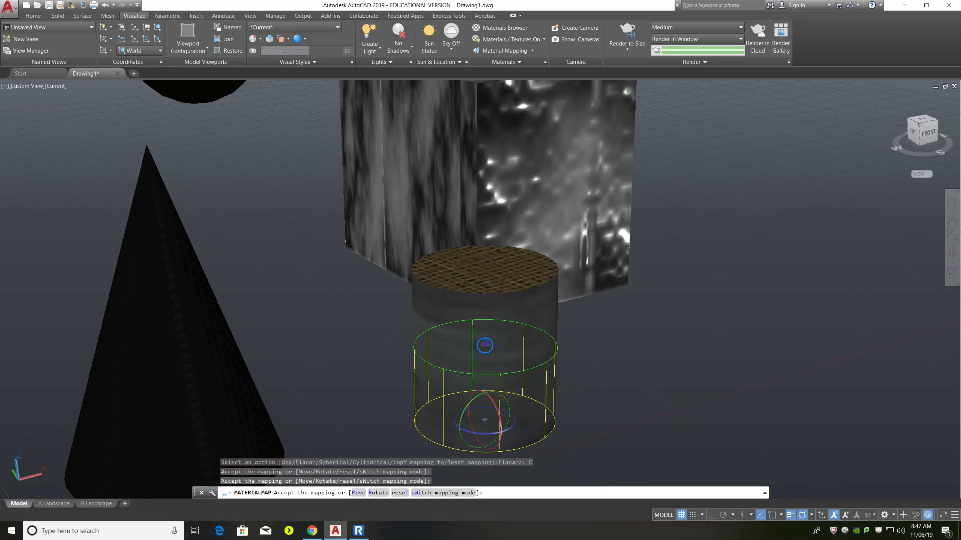
Turn off 3D object snap and move the cylindrical mapping frame freely around the cylinder's base.
{"action": "left_click", "coordinate": [358, 493]}
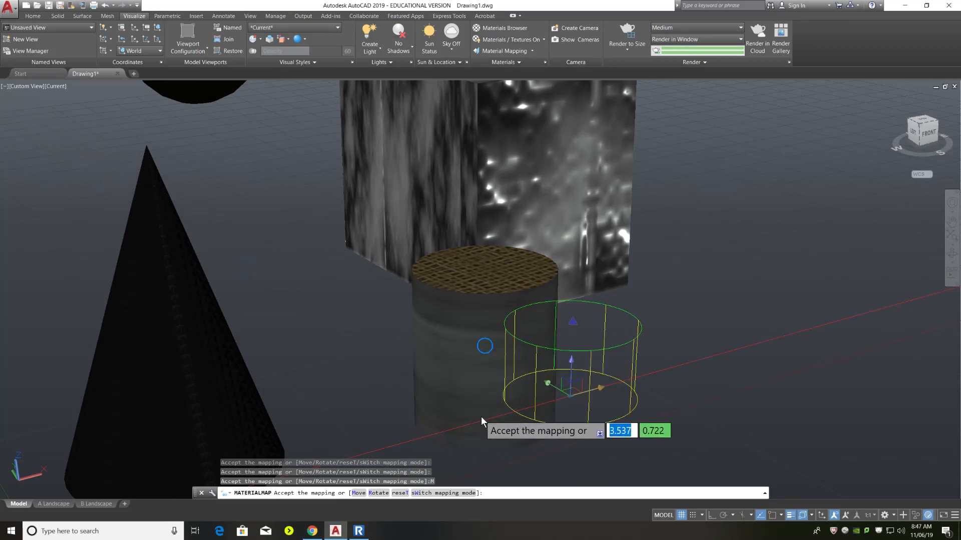
{"action": "key", "text": "F3"}
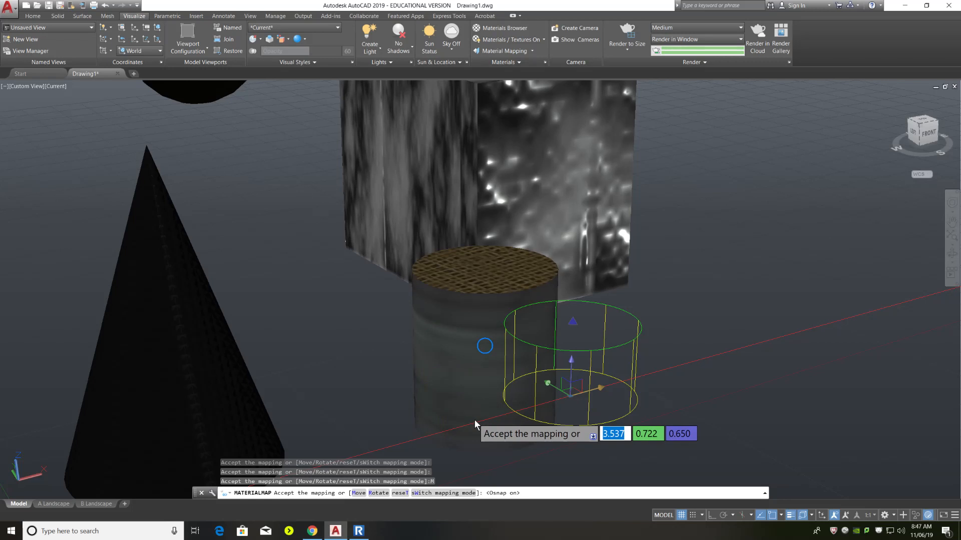
{"action": "key", "text": "F4"}
{"action": "key", "text": "F3"}
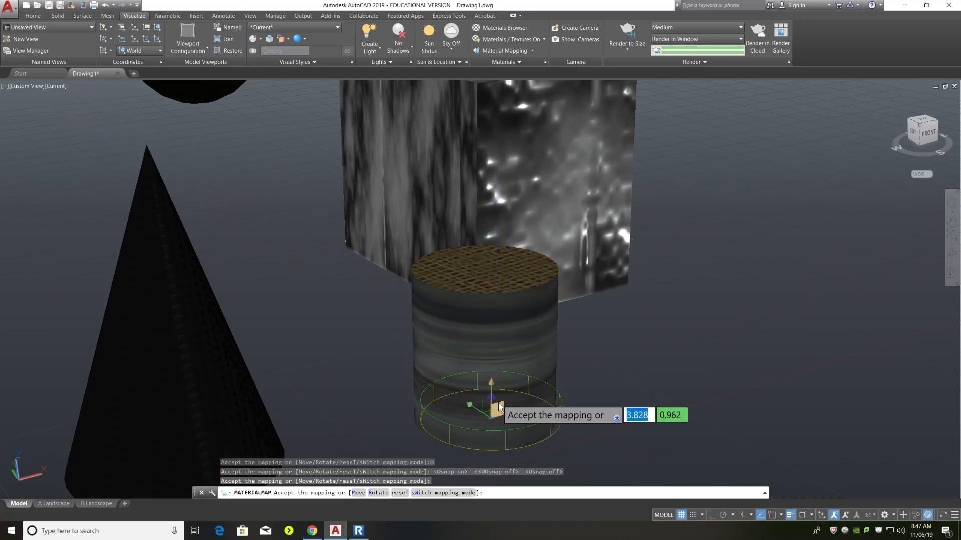
Switch the cylinder back to planar mapping and shrink the mapping frame by its corner.
{"action": "left_click", "coordinate": [421, 493]}
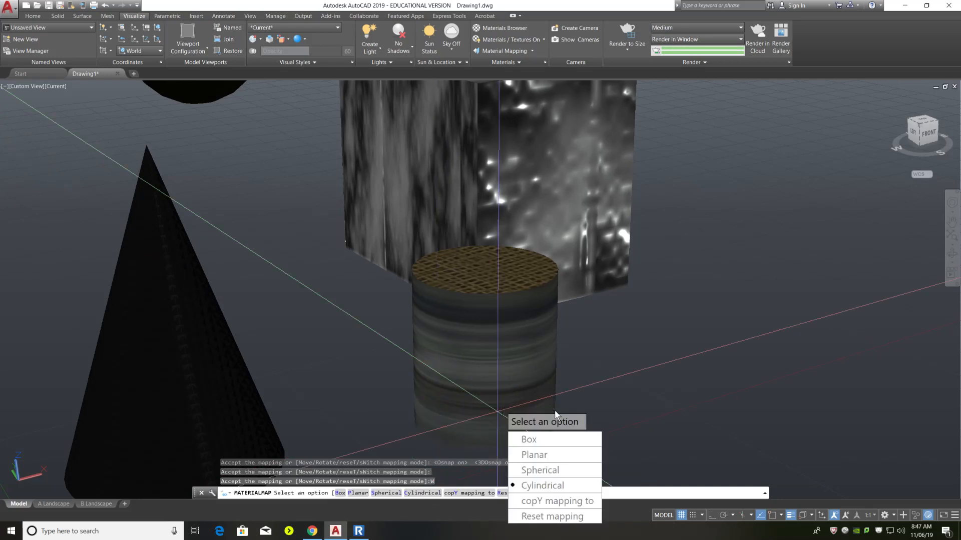
{"action": "left_click", "coordinate": [552, 456]}
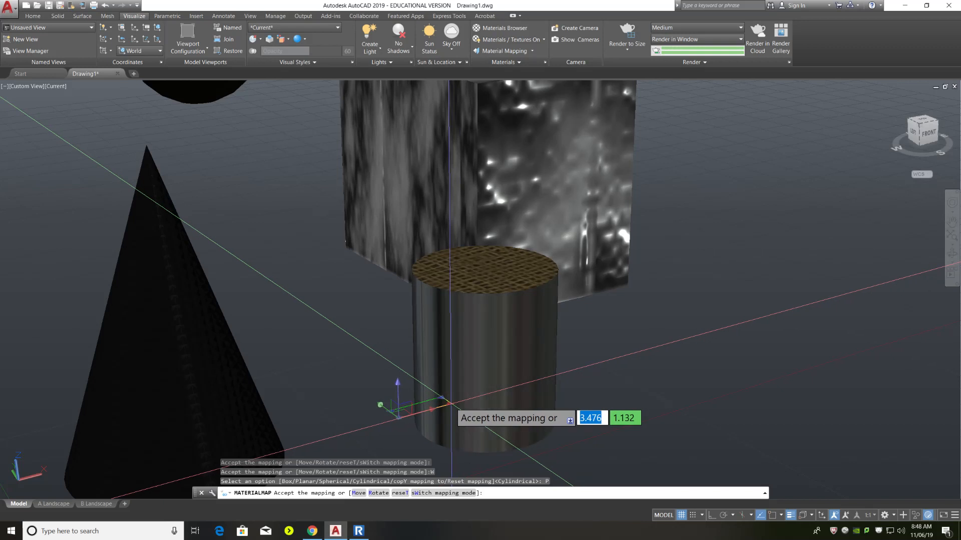
{"action": "left_click", "coordinate": [451, 404]}
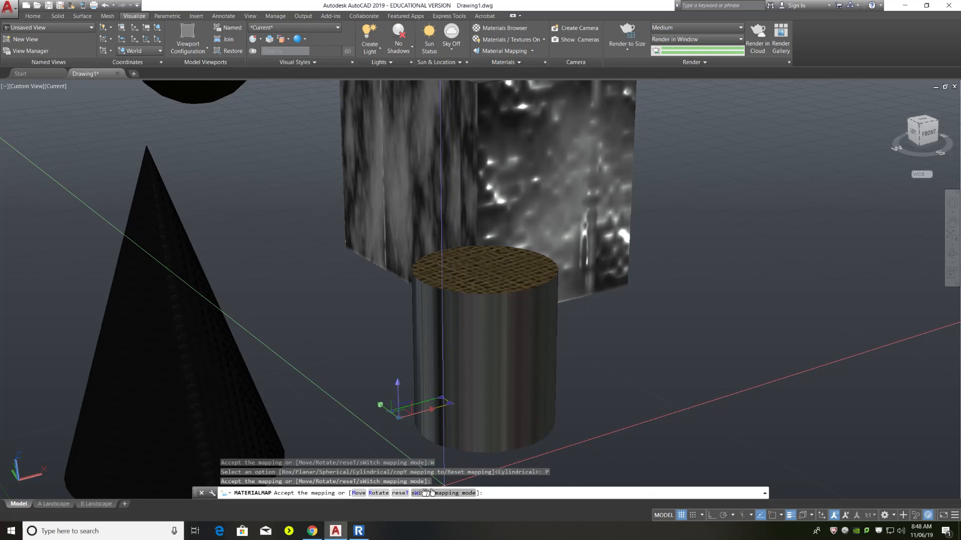
Rotate the planar mapping frame beside the cylinder and adjust its corner until distinct stones show on the side.
{"action": "left_click", "coordinate": [378, 493]}
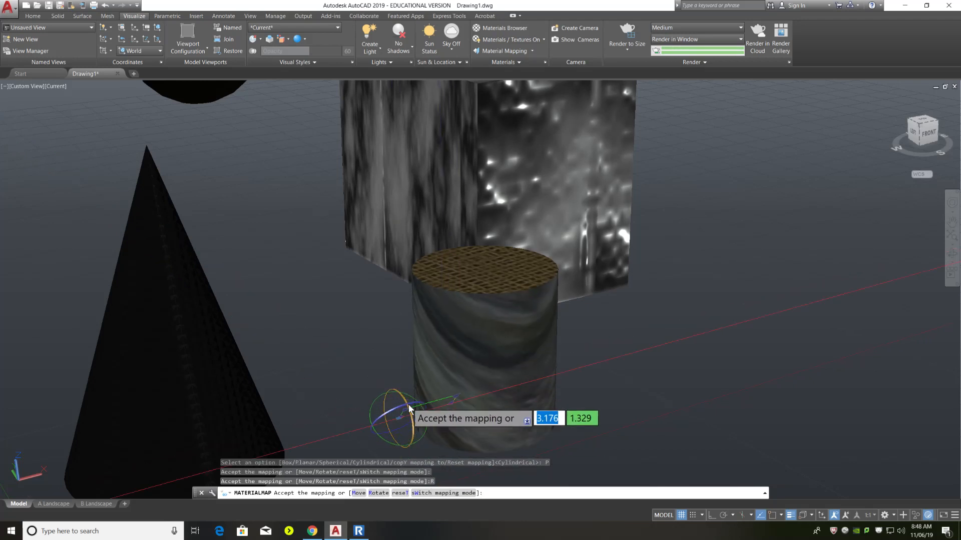
{"action": "left_click", "coordinate": [407, 353]}
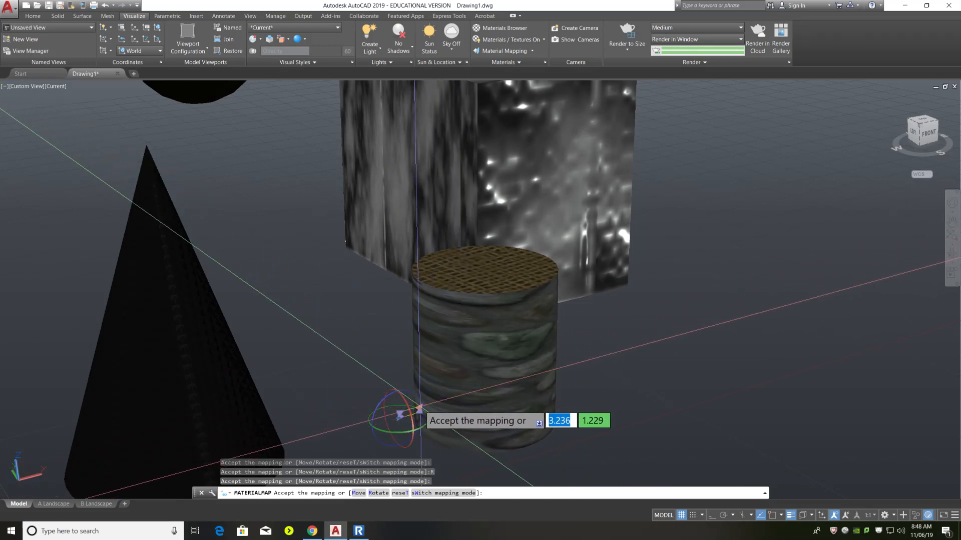
{"action": "scroll", "coordinate": [422, 403], "scroll_direction": "up", "scroll_amount": 2}
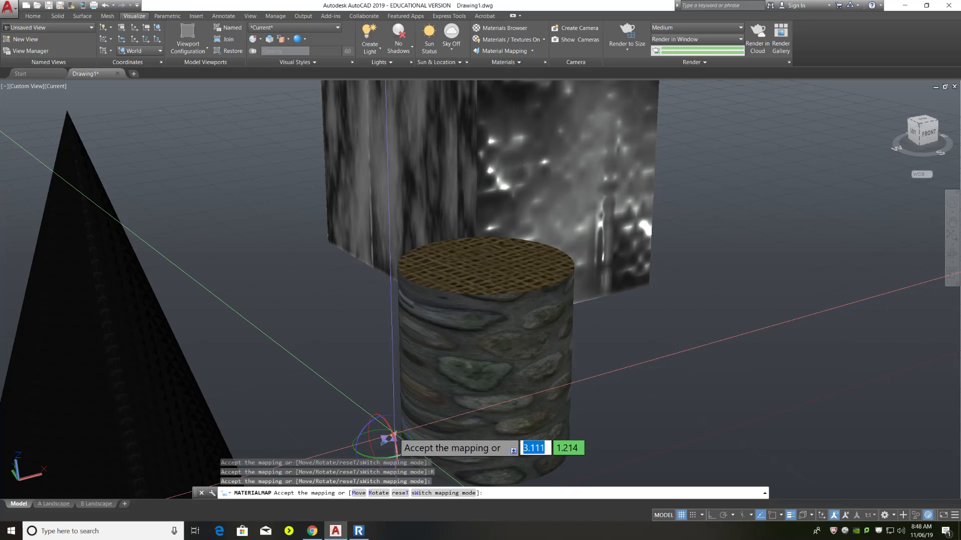
{"action": "left_click", "coordinate": [395, 434]}
{"action": "scroll", "coordinate": [619, 265], "scroll_direction": "down", "scroll_amount": 2}
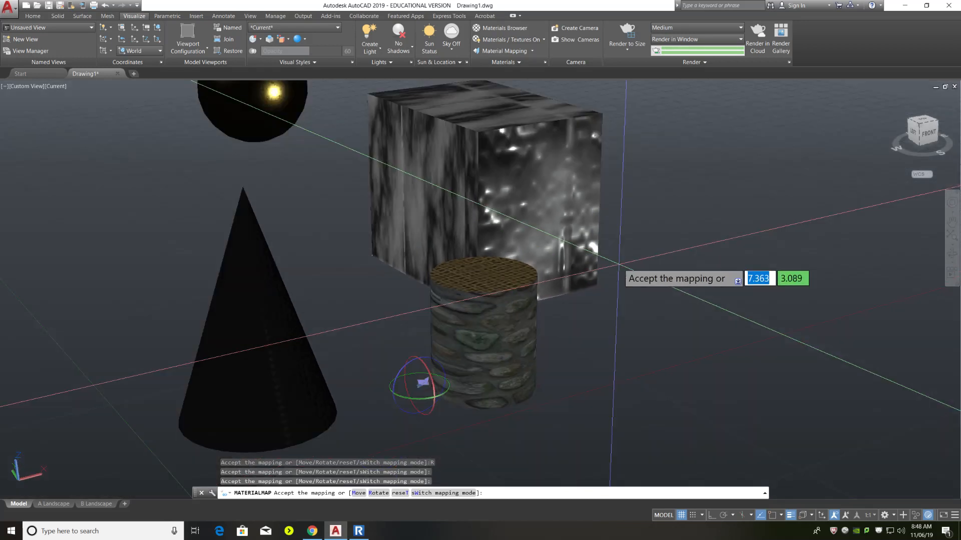
Check the stone texture around the cylinder and accept its adjusted planar mapping.
{"action": "scroll", "coordinate": [466, 433], "scroll_direction": "up", "scroll_amount": 1}
{"action": "scroll", "coordinate": [495, 380], "scroll_direction": "down", "scroll_amount": 2}
{"action": "scroll", "coordinate": [478, 379], "scroll_direction": "up", "scroll_amount": 3}
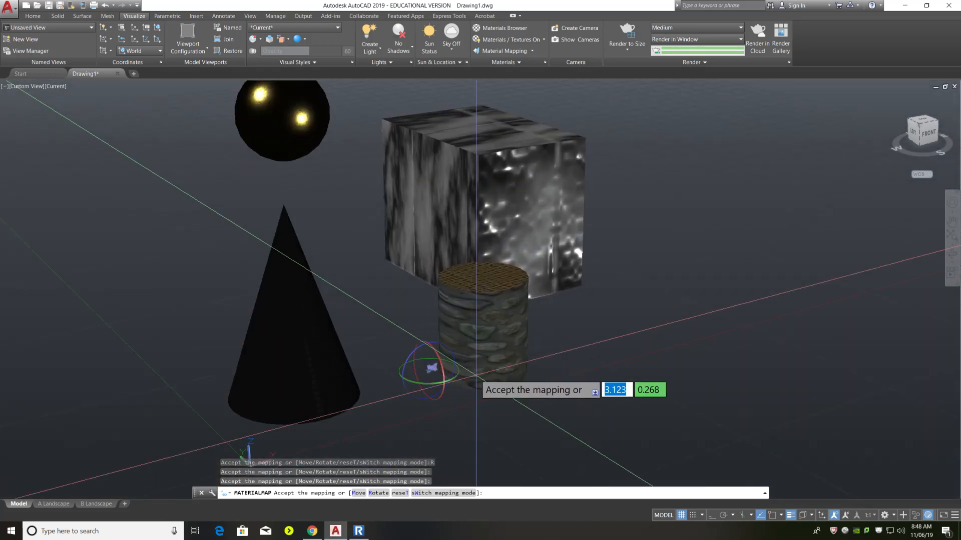
{"action": "middle_click_drag", "start_coordinate": [477, 384], "coordinate": [471, 311], "text": "shift"}
{"action": "scroll", "coordinate": [475, 326], "scroll_direction": "down", "scroll_amount": 1}
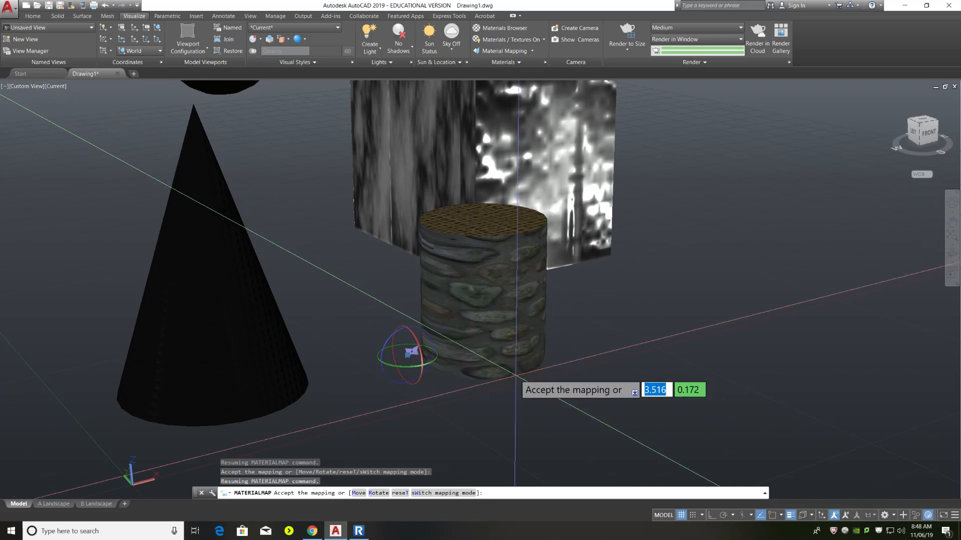
{"action": "key", "text": "Return"}
{"action": "scroll", "coordinate": [515, 376], "scroll_direction": "down", "scroll_amount": 1}
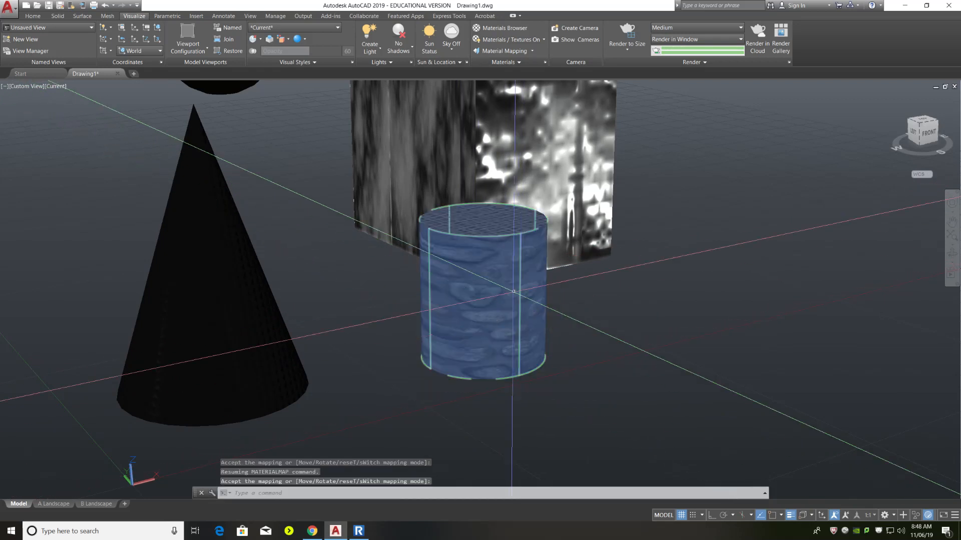
Move the cone forward along the Y axis, away from its place below the sphere.
{"action": "scroll", "coordinate": [488, 304], "scroll_direction": "down", "scroll_amount": 2}
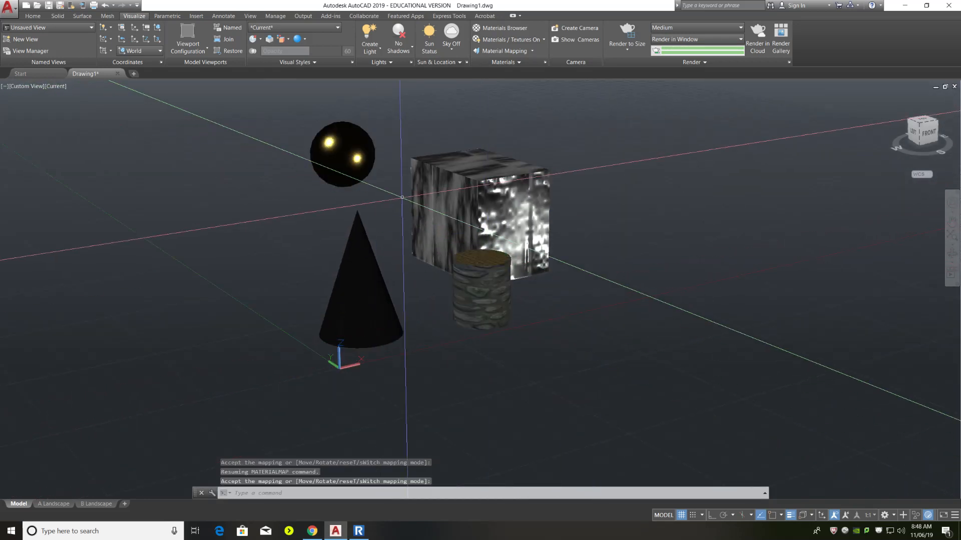
{"action": "scroll", "coordinate": [444, 255], "scroll_direction": "down", "scroll_amount": 3}
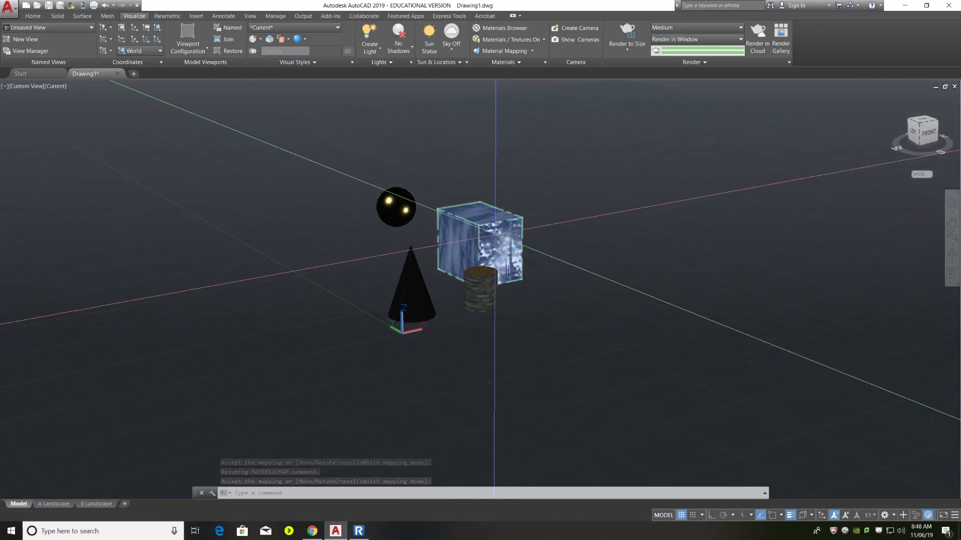
{"action": "scroll", "coordinate": [450, 240], "scroll_direction": "up", "scroll_amount": 3}
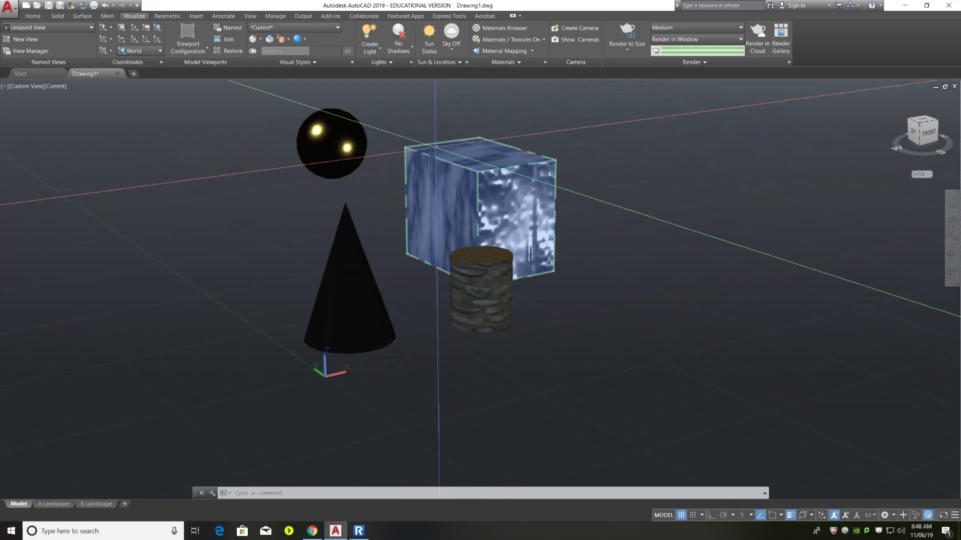
{"action": "scroll", "coordinate": [486, 280], "scroll_direction": "down", "scroll_amount": 2}
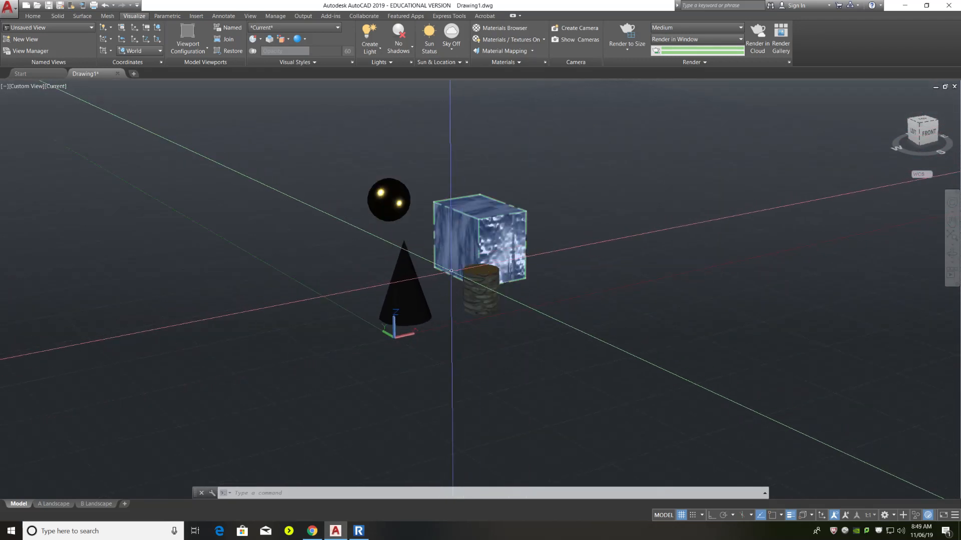
{"action": "middle_click_drag", "start_coordinate": [451, 274], "coordinate": [510, 283], "text": "shift"}
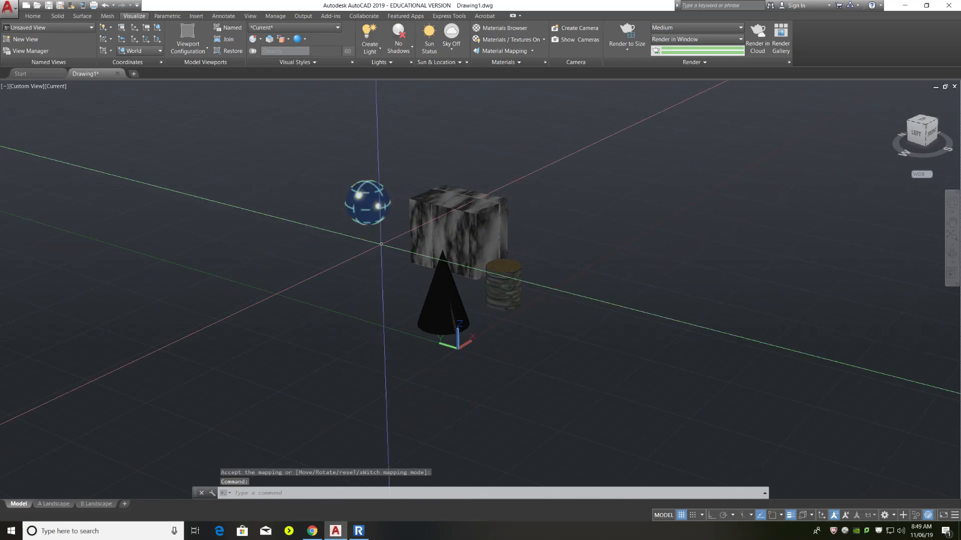
{"action": "middle_click_drag", "start_coordinate": [445, 300], "coordinate": [393, 289], "text": "shift"}
{"action": "left_click", "coordinate": [392, 288]}
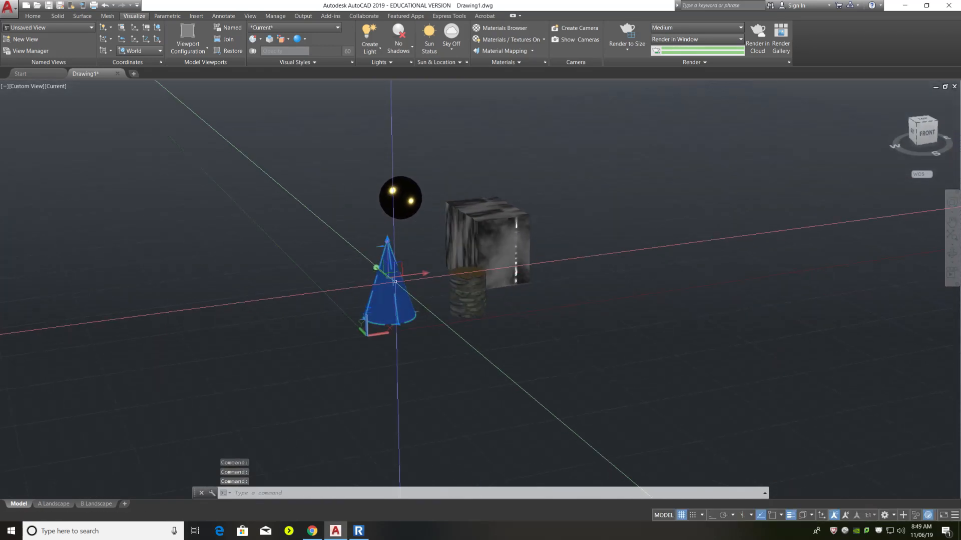
{"action": "left_click", "coordinate": [377, 269]}
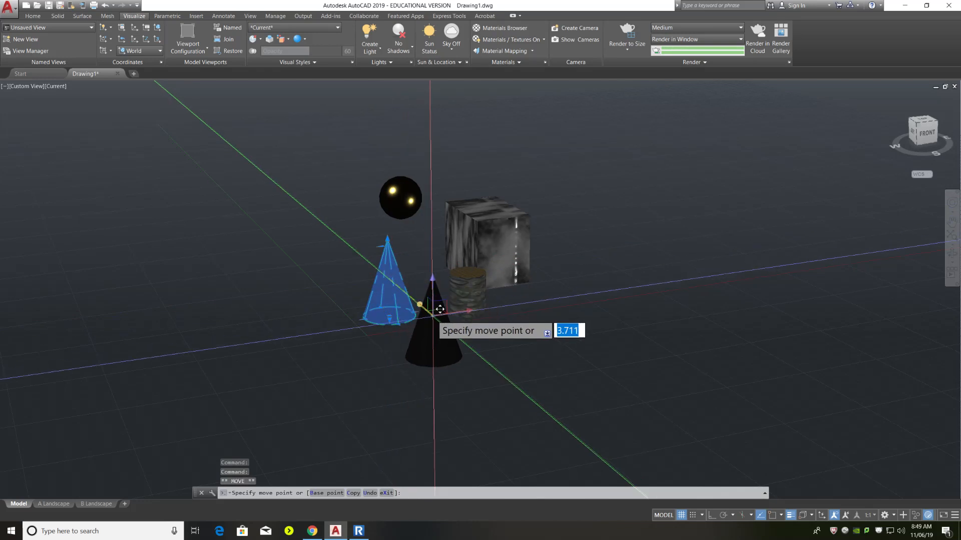
{"action": "left_click", "coordinate": [415, 287]}
Add the sphere to the selection, shift it slightly with the cone along the Y axis, and deselect both.
{"action": "left_click", "coordinate": [398, 198]}
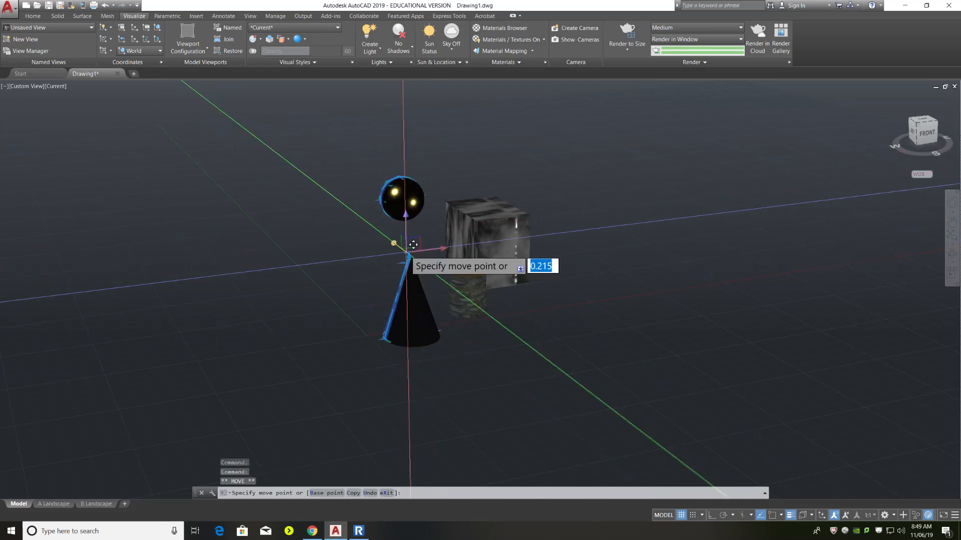
{"action": "key", "text": "Escape"}
{"action": "key", "text": "Escape"}
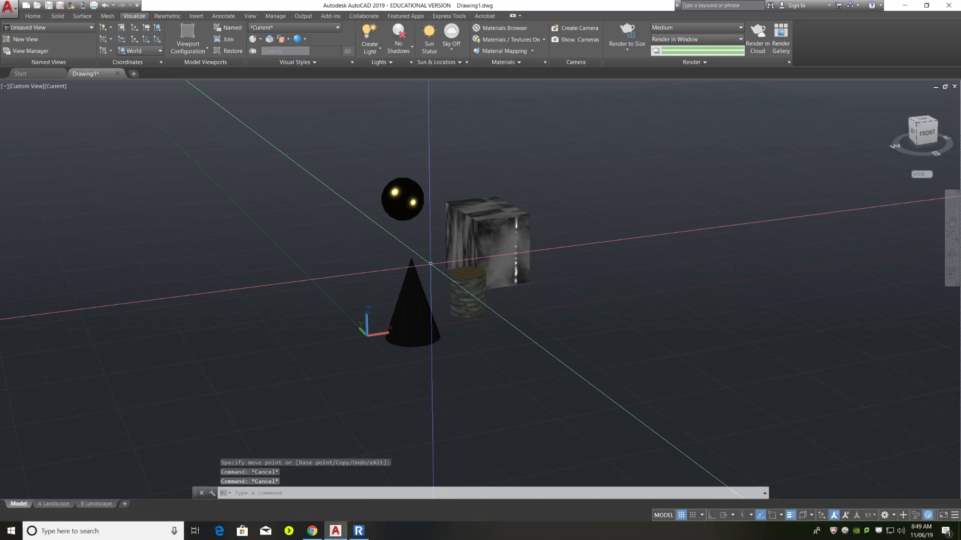
Render the scene with the repositioned cone and sphere in a window, check the image and close it.
{"action": "scroll", "coordinate": [355, 195], "scroll_direction": "up", "scroll_amount": 3}
{"action": "scroll", "coordinate": [355, 195], "scroll_direction": "down", "scroll_amount": 4}
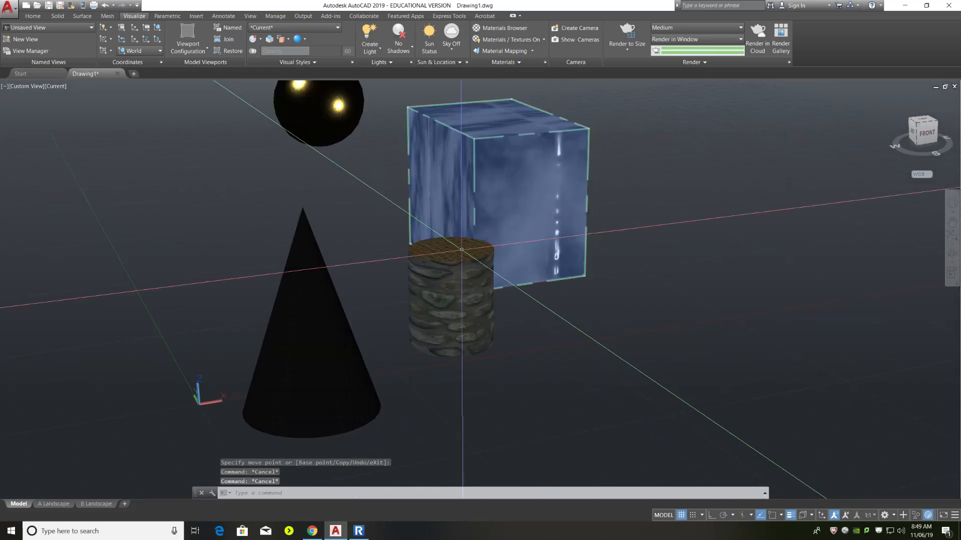
{"action": "scroll", "coordinate": [357, 185], "scroll_direction": "up", "scroll_amount": 5}
{"action": "scroll", "coordinate": [362, 177], "scroll_direction": "up", "scroll_amount": 1}
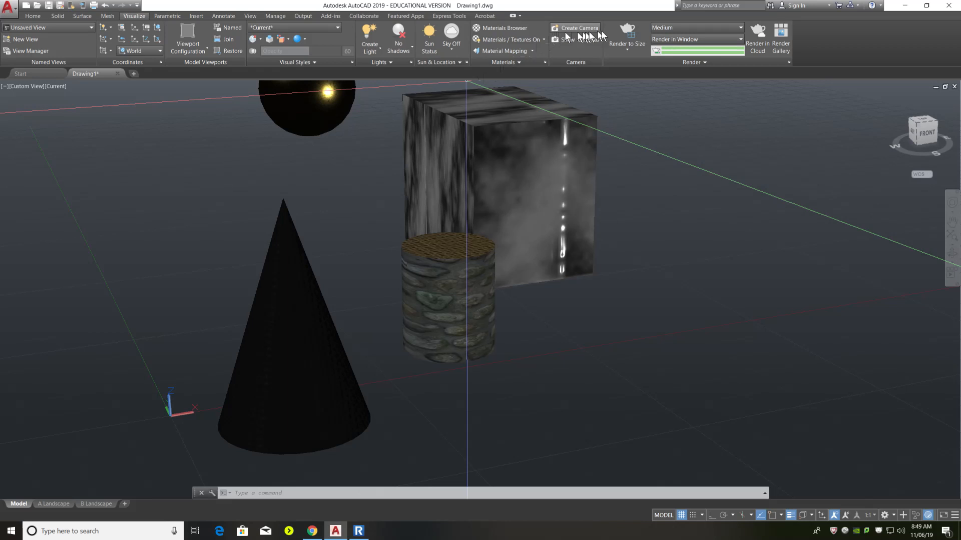
{"action": "left_click", "coordinate": [627, 34]}
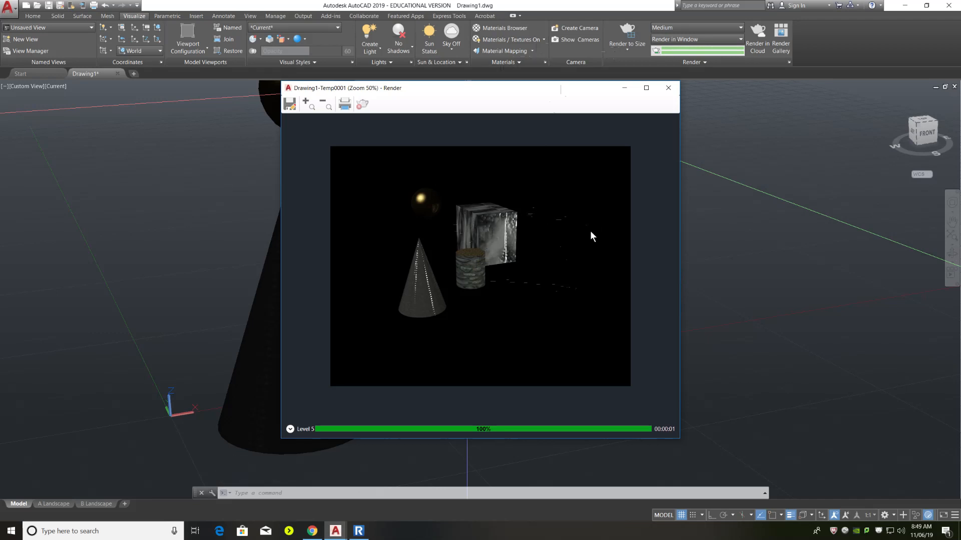
{"action": "left_click", "coordinate": [668, 90]}
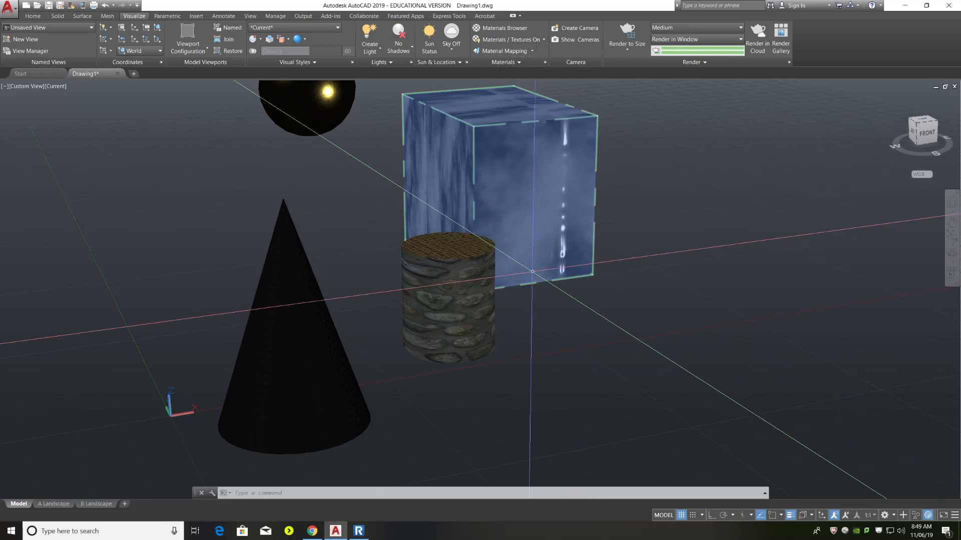
Turn on the sun with the recommended exposure adjustment and set the sky to Sky Background and Illumination.
{"action": "left_click", "coordinate": [428, 45]}
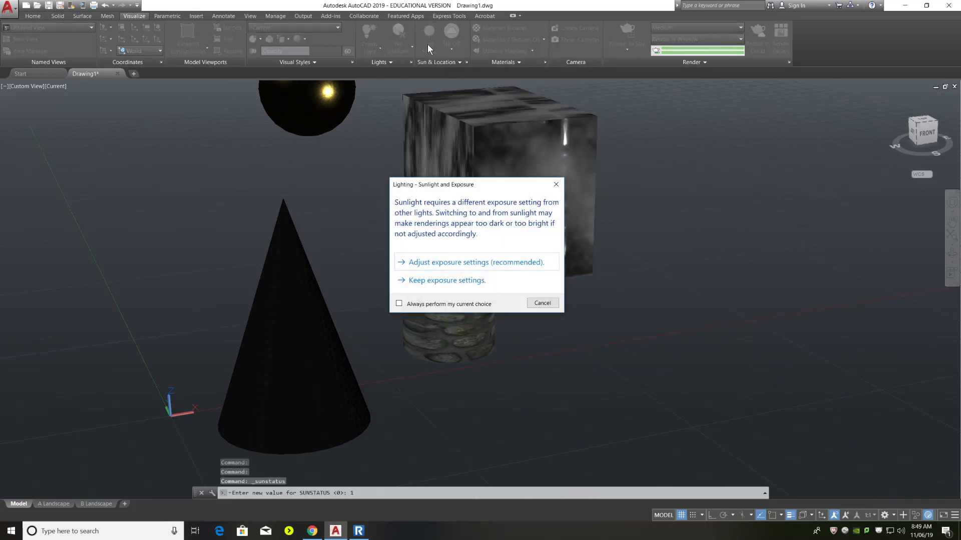
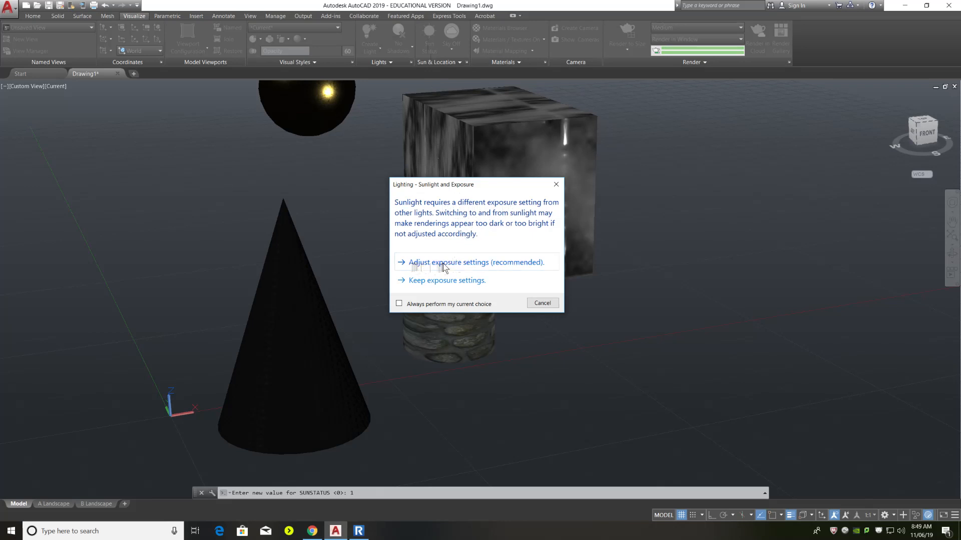
{"action": "left_click", "coordinate": [447, 264]}
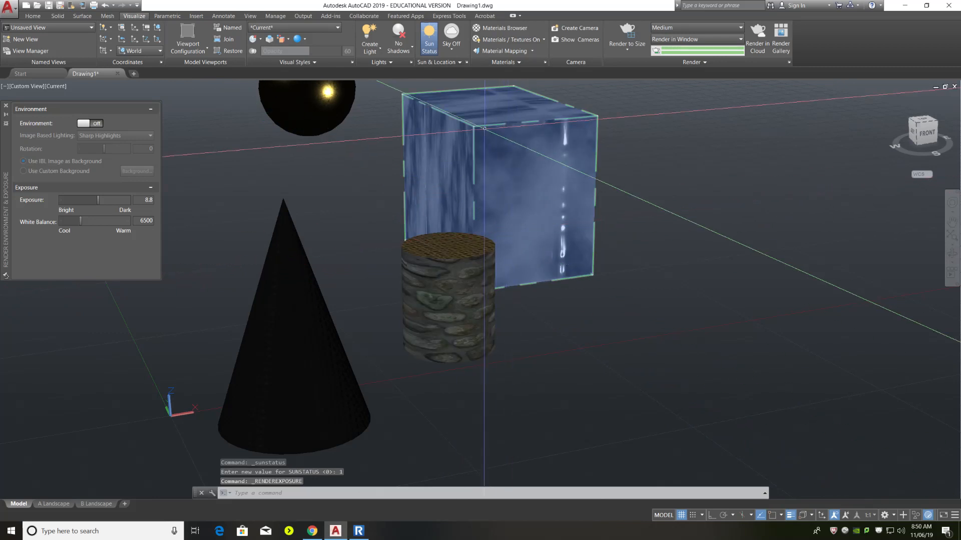
{"action": "left_click", "coordinate": [452, 48]}
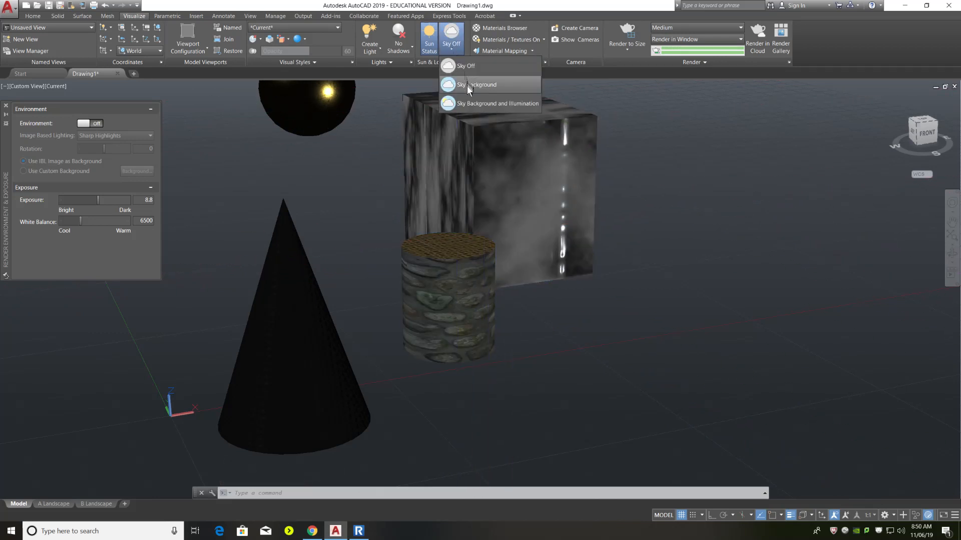
{"action": "left_click", "coordinate": [470, 103]}
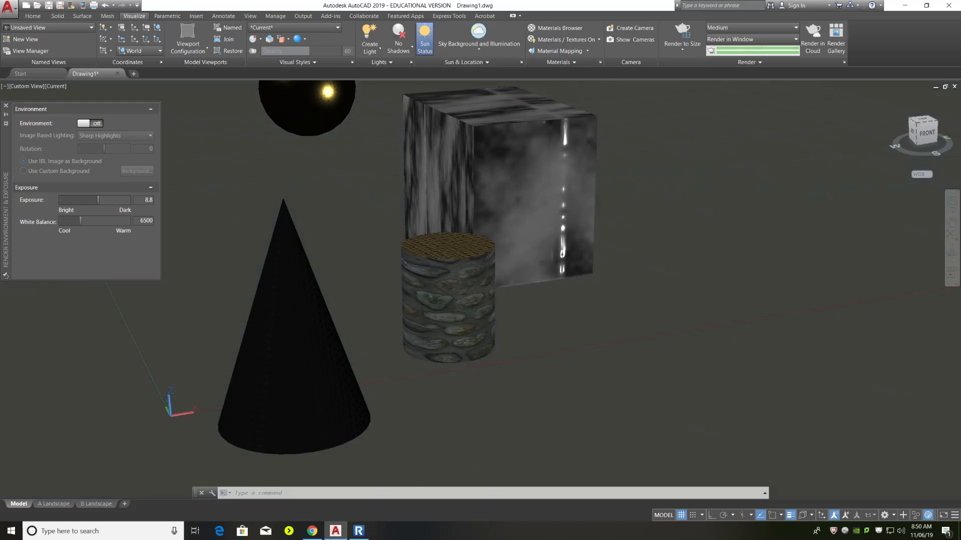
{"action": "scroll", "coordinate": [472, 219], "scroll_direction": "down", "scroll_amount": 5}
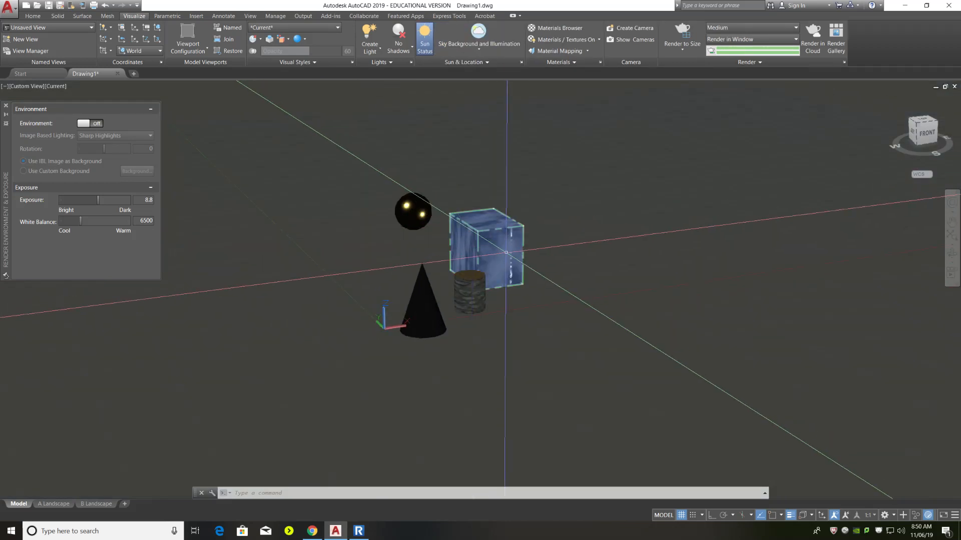
{"action": "middle_click_drag", "start_coordinate": [498, 223], "coordinate": [505, 223], "text": "shift"}
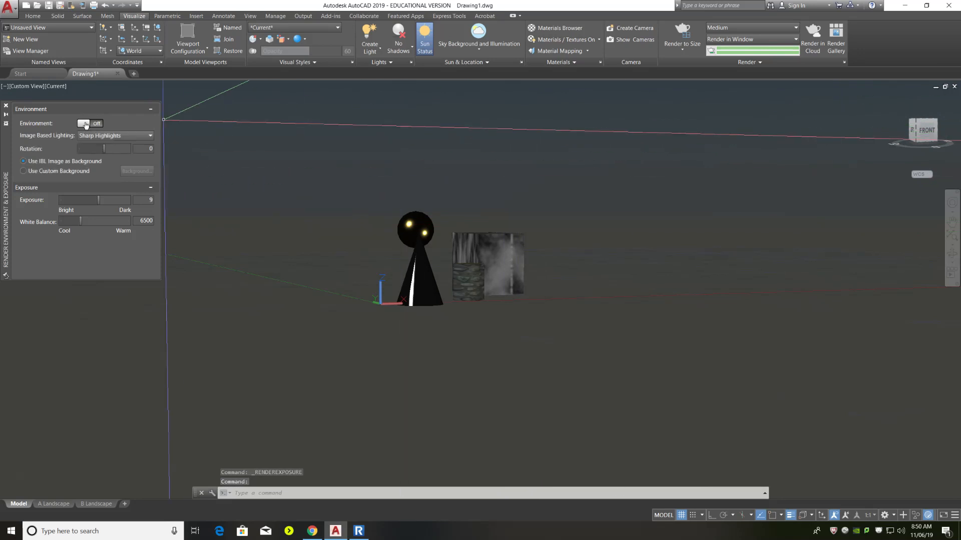
Switch the render environment on and back off, set the exposure to 7.4, and close the environment settings.
{"action": "left_click", "coordinate": [86, 125]}
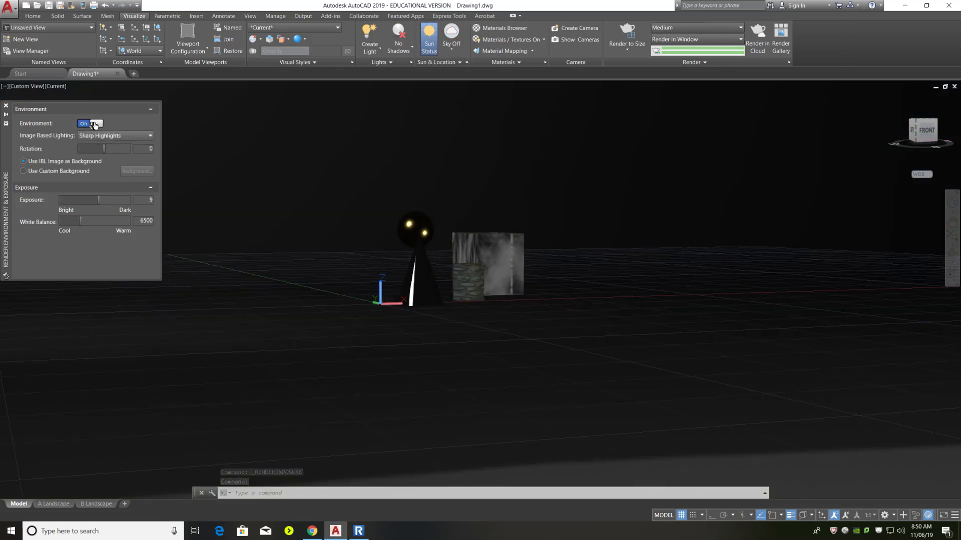
{"action": "left_click", "coordinate": [95, 124]}
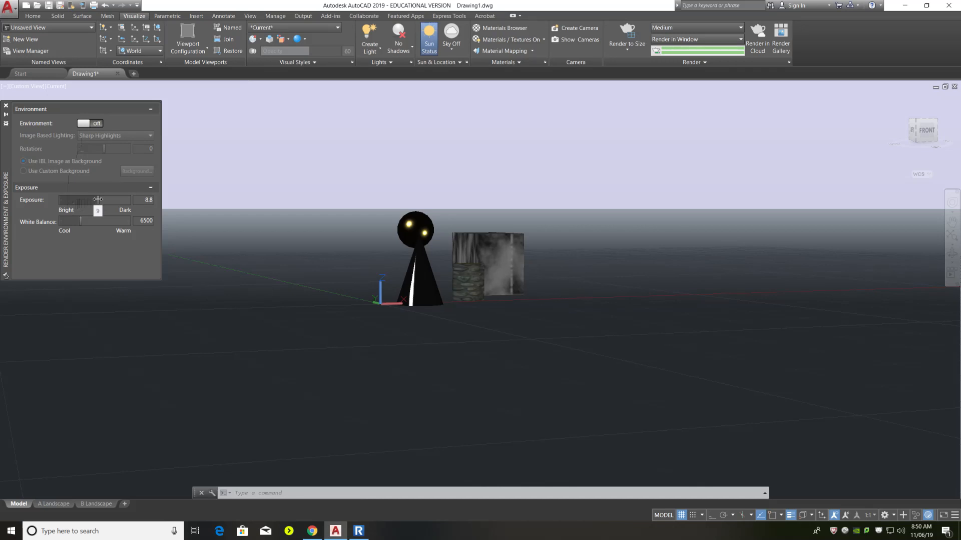
{"action": "left_click_drag", "start_coordinate": [97, 199], "coordinate": [95, 199]}
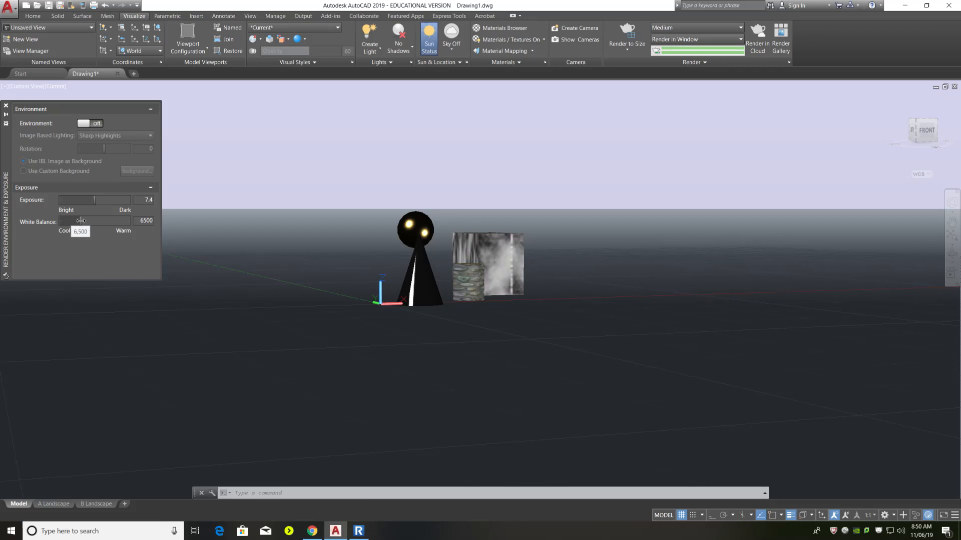
{"action": "left_click", "coordinate": [7, 107]}
Render the sunlit solids from a low front view, check the image and close it.
{"action": "scroll", "coordinate": [431, 280], "scroll_direction": "up", "scroll_amount": 4}
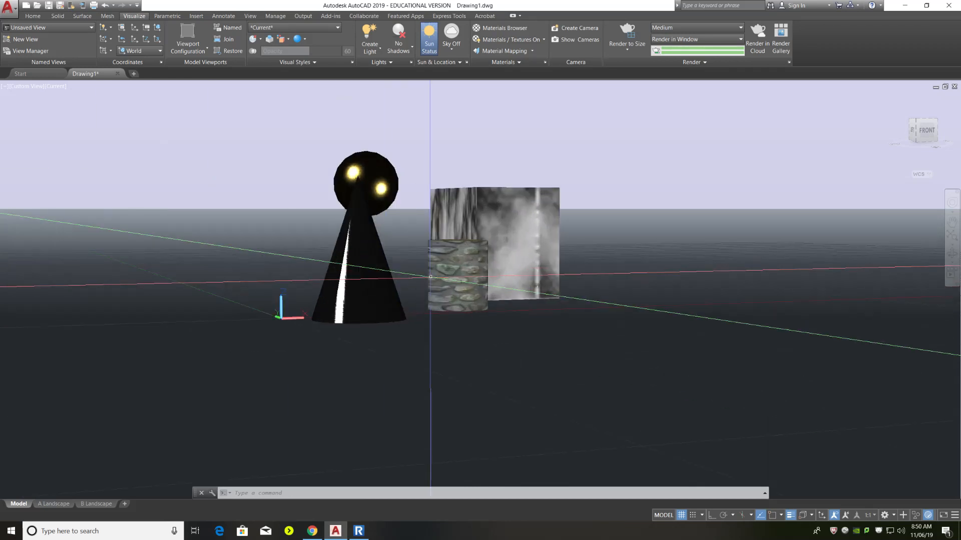
{"action": "scroll", "coordinate": [329, 175], "scroll_direction": "up", "scroll_amount": 3}
{"action": "middle_click_drag", "start_coordinate": [365, 183], "coordinate": [337, 193], "text": "shift"}
{"action": "scroll", "coordinate": [466, 283], "scroll_direction": "down", "scroll_amount": 3}
{"action": "scroll", "coordinate": [328, 186], "scroll_direction": "up", "scroll_amount": 1}
{"action": "scroll", "coordinate": [328, 186], "scroll_direction": "up", "scroll_amount": 2}
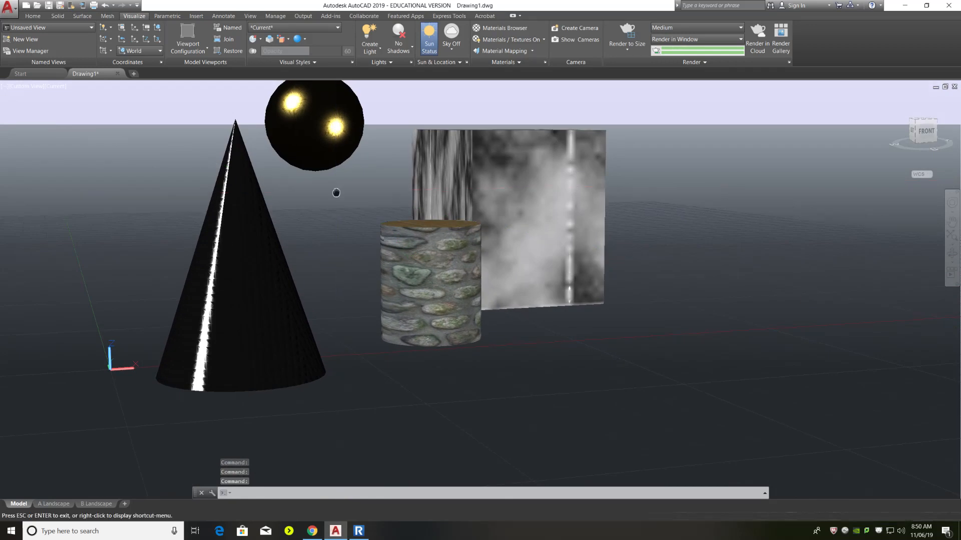
{"action": "left_click_drag", "start_coordinate": [336, 193], "coordinate": [415, 234]}
{"action": "key", "text": "Escape"}
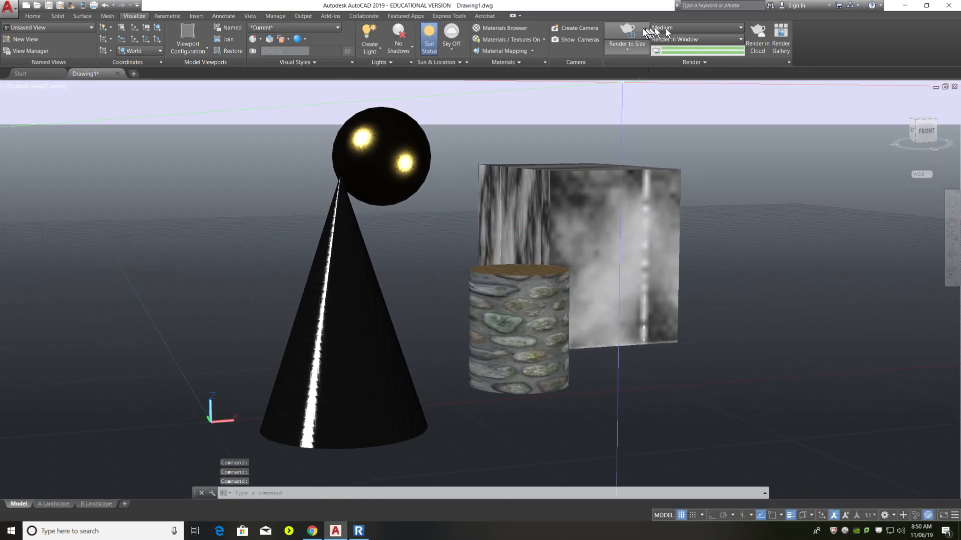
{"action": "left_click", "coordinate": [628, 31]}
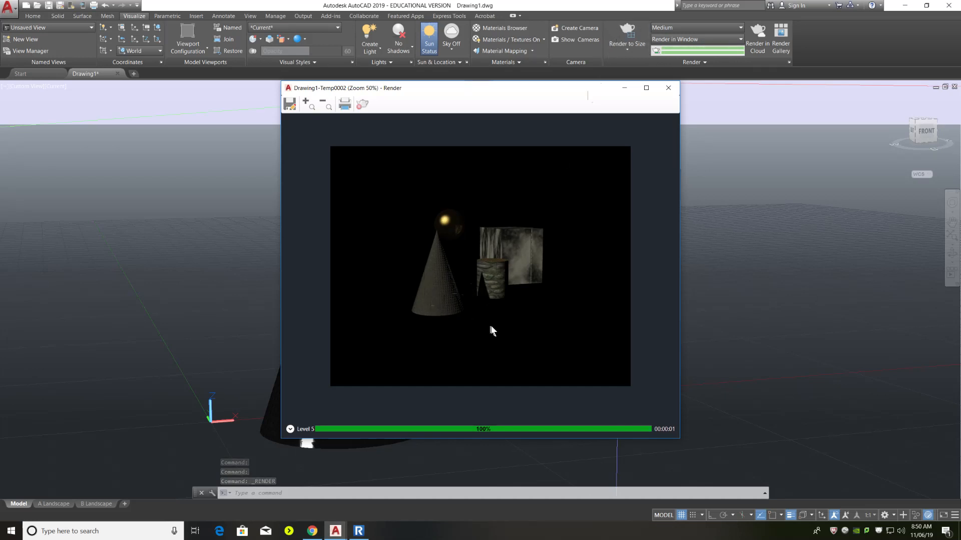
{"action": "left_click", "coordinate": [670, 90]}
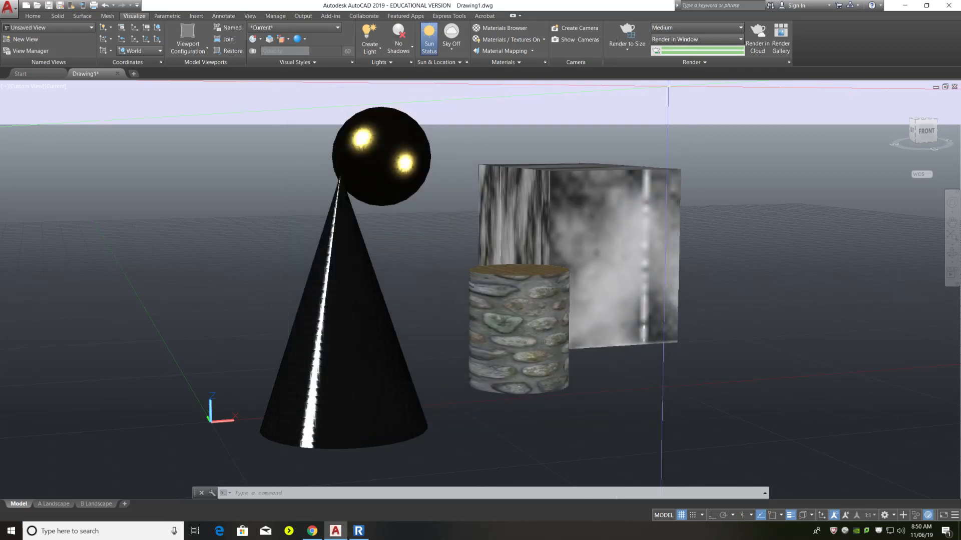
Create a large flat box as a ground slab extending around all the solids, about 0.55 units high.
{"action": "scroll", "coordinate": [563, 180], "scroll_direction": "down", "scroll_amount": 3}
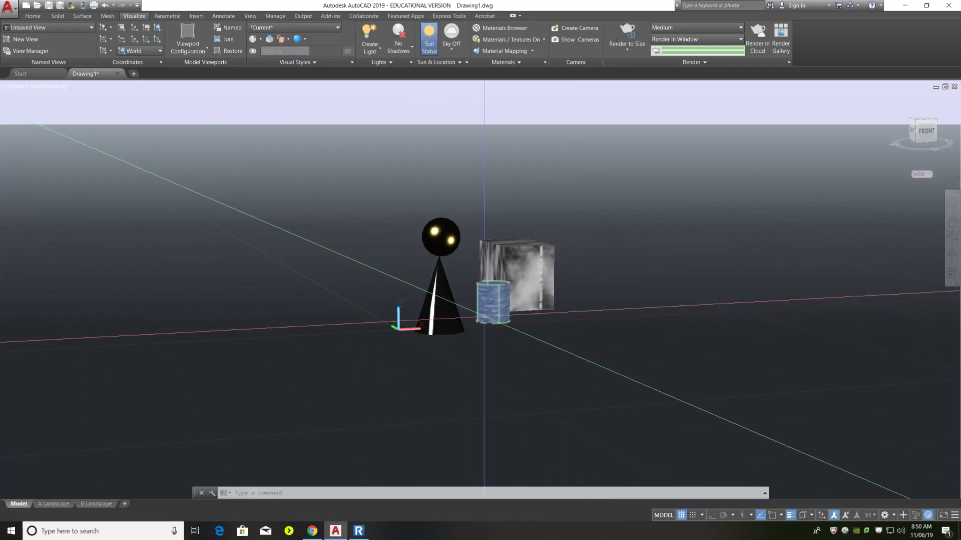
{"action": "scroll", "coordinate": [475, 241], "scroll_direction": "up", "scroll_amount": 3}
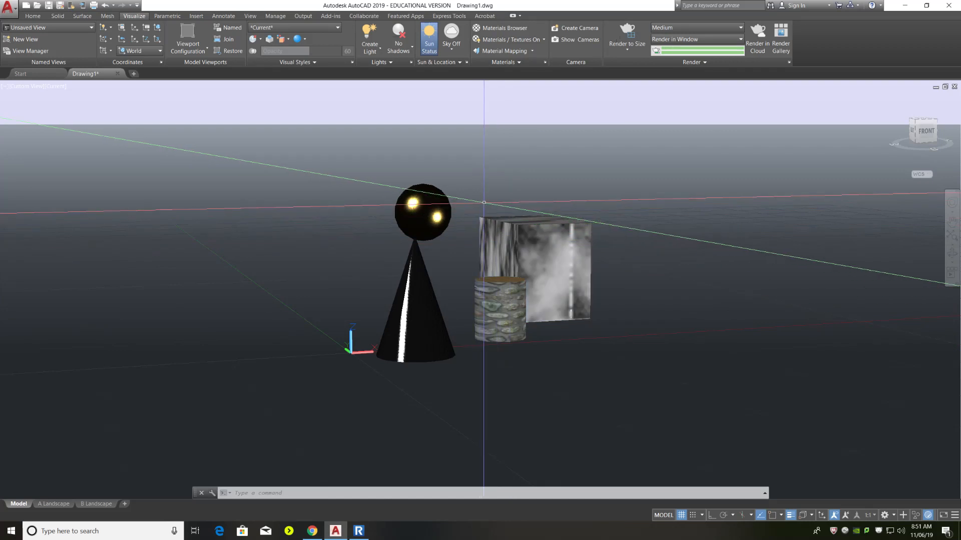
{"action": "scroll", "coordinate": [467, 197], "scroll_direction": "down", "scroll_amount": 2}
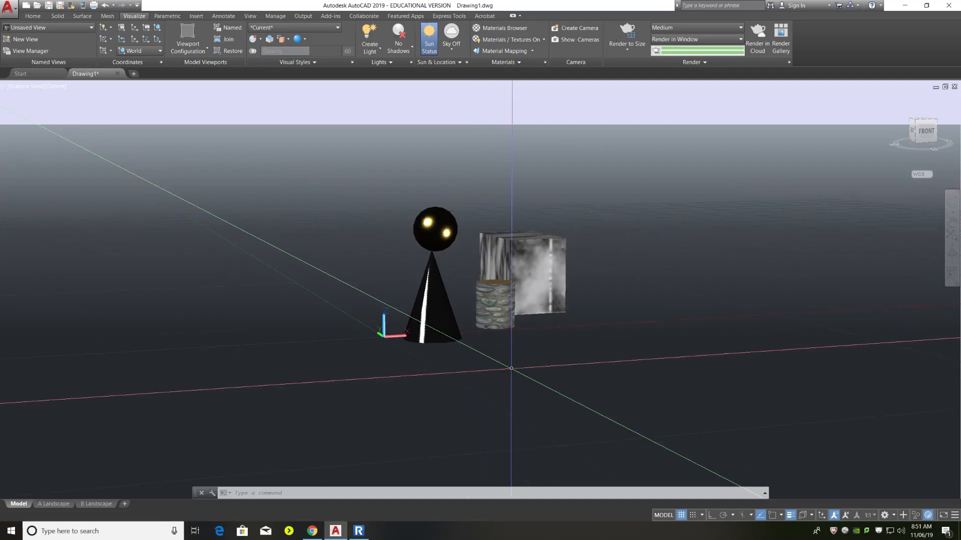
{"action": "scroll", "coordinate": [484, 306], "scroll_direction": "down", "scroll_amount": 3}
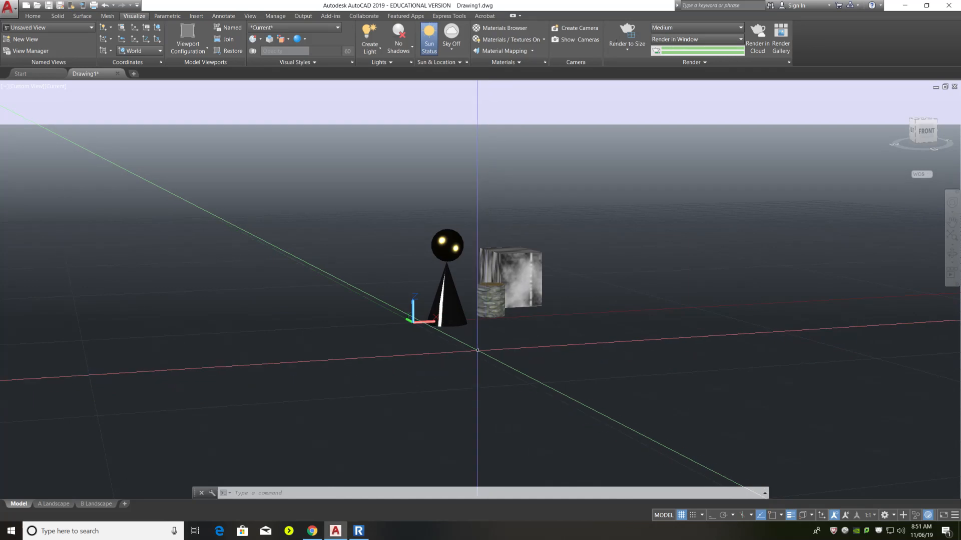
{"action": "left_click", "coordinate": [33, 16]}
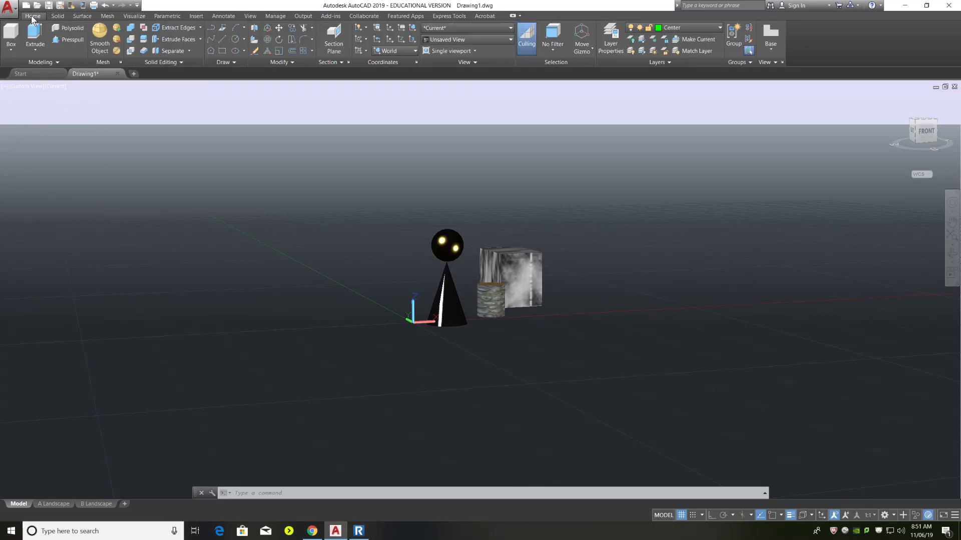
{"action": "left_click", "coordinate": [10, 33]}
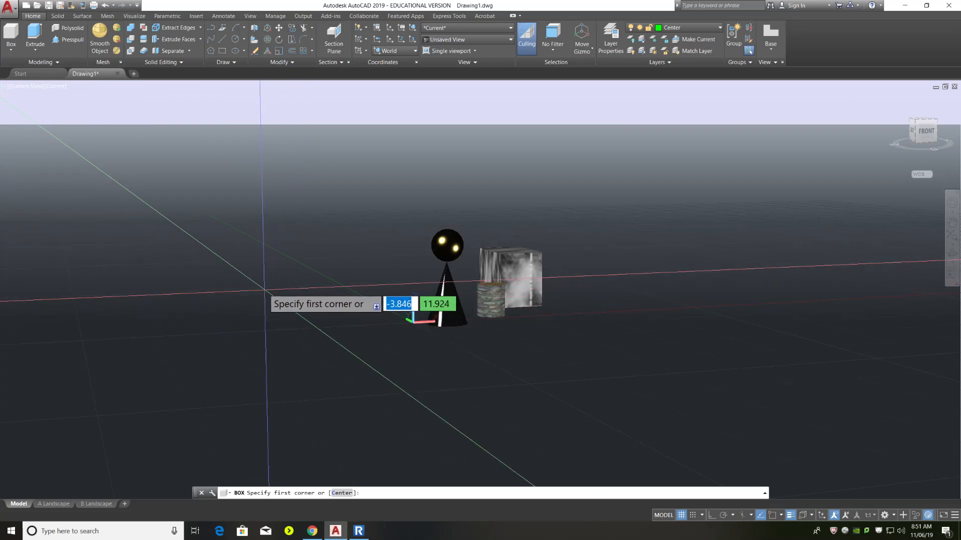
{"action": "scroll", "coordinate": [381, 279], "scroll_direction": "down", "scroll_amount": 5}
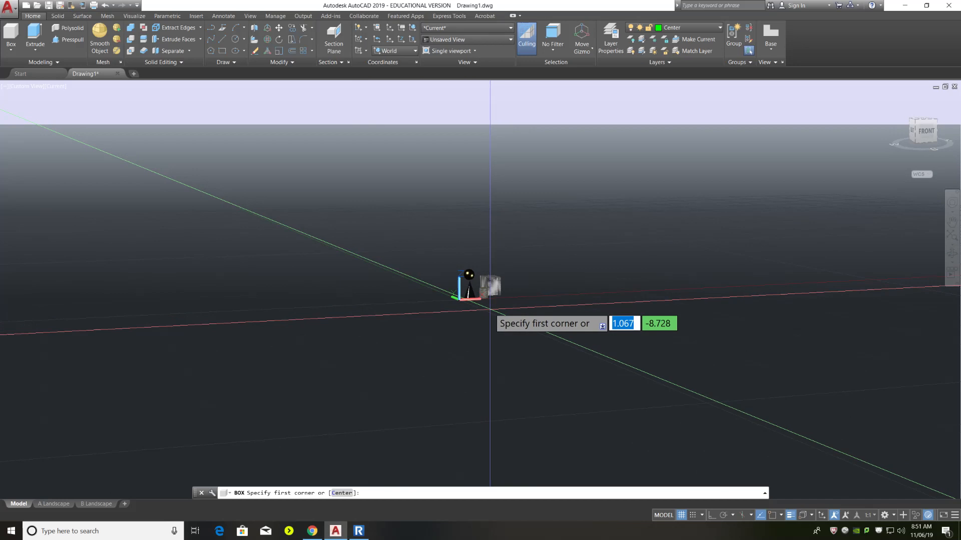
{"action": "scroll", "coordinate": [485, 331], "scroll_direction": "down", "scroll_amount": 2}
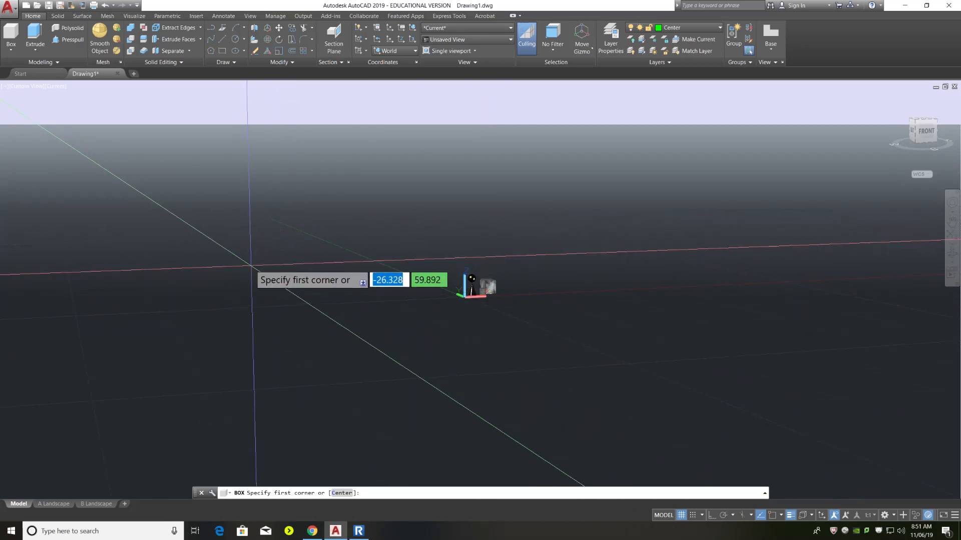
{"action": "left_click", "coordinate": [251, 265]}
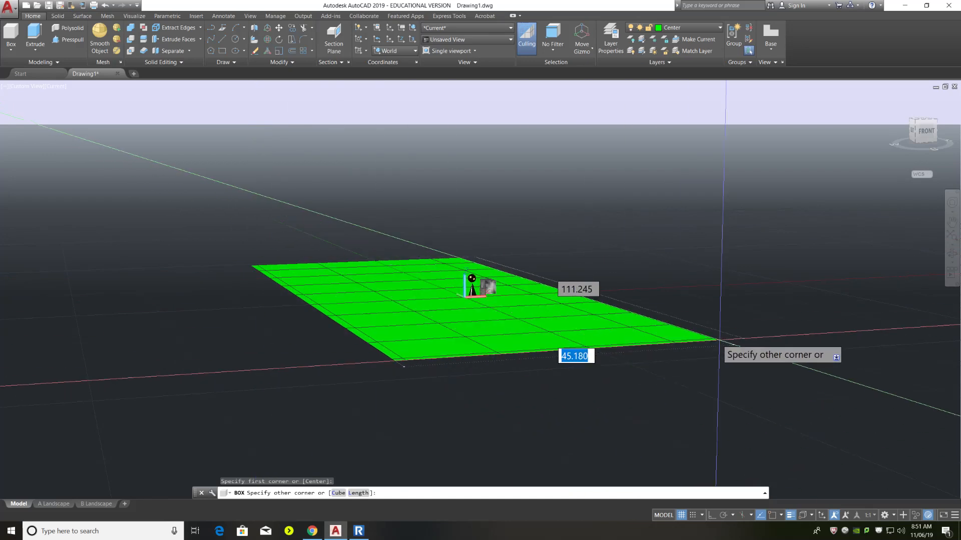
{"action": "left_click", "coordinate": [800, 327]}
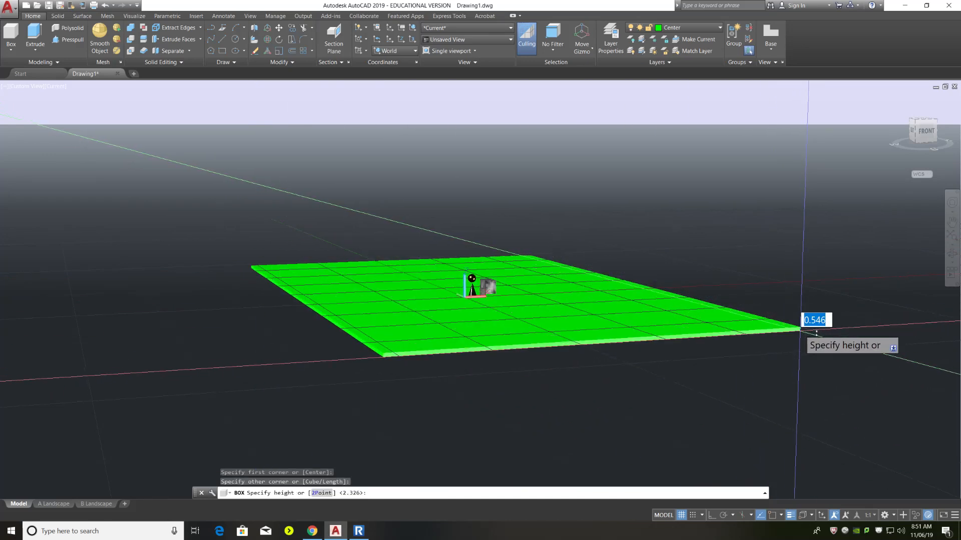
{"action": "left_click", "coordinate": [816, 331]}
{"action": "scroll", "coordinate": [373, 342], "scroll_direction": "up", "scroll_amount": 2}
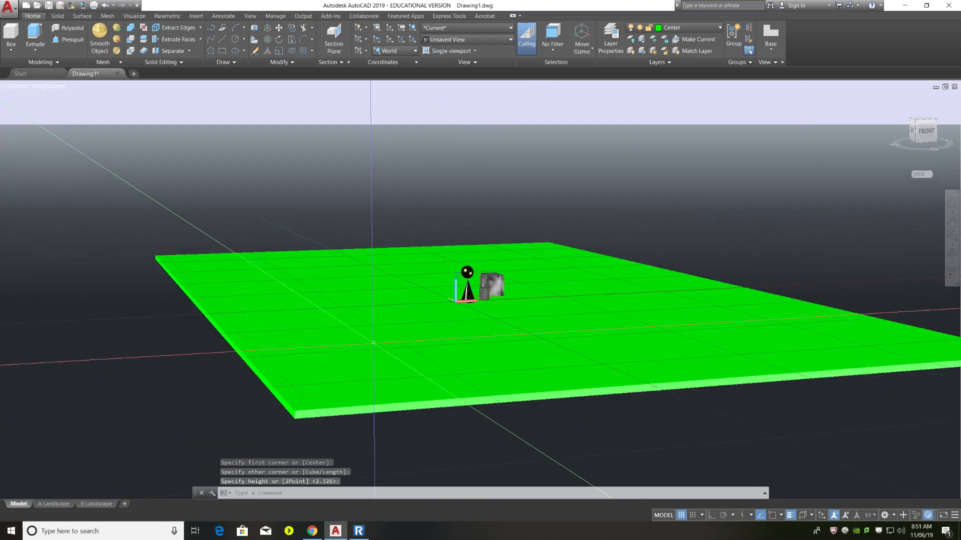
{"action": "scroll", "coordinate": [286, 437], "scroll_direction": "up", "scroll_amount": 3}
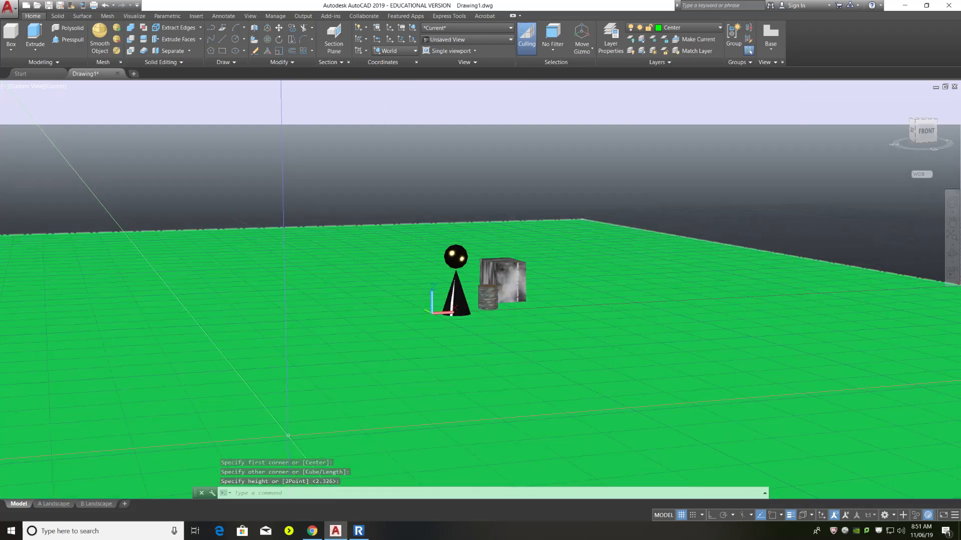
{"action": "scroll", "coordinate": [308, 395], "scroll_direction": "down", "scroll_amount": 4}
{"action": "scroll", "coordinate": [495, 266], "scroll_direction": "up", "scroll_amount": 5}
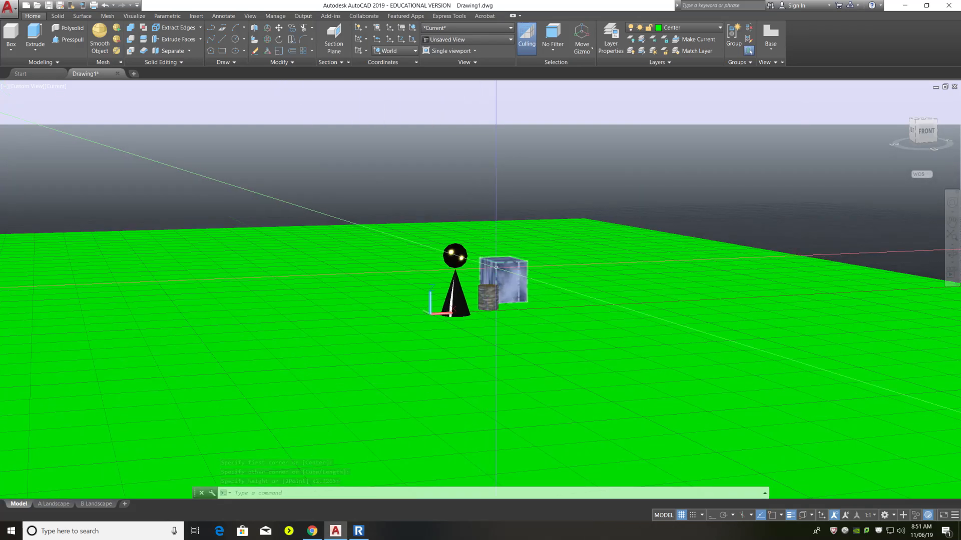
{"action": "scroll", "coordinate": [504, 260], "scroll_direction": "down", "scroll_amount": 6}
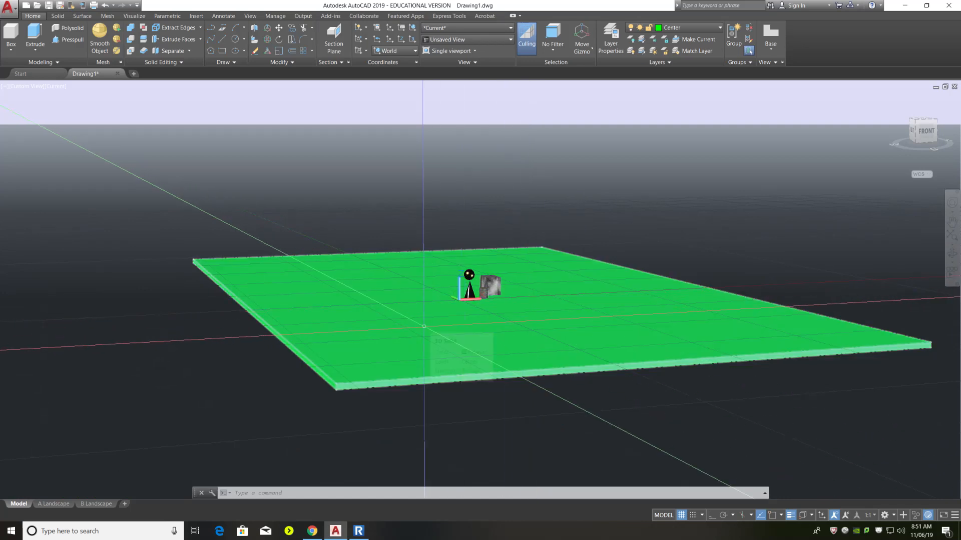
{"action": "middle_click_drag", "start_coordinate": [408, 322], "coordinate": [294, 324], "text": "shift"}
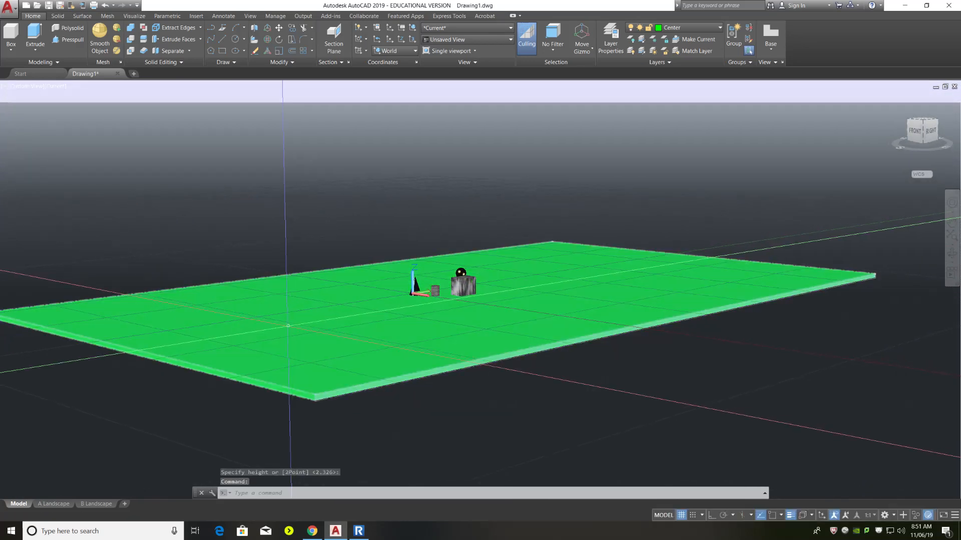
{"action": "left_click", "coordinate": [11, 34]}
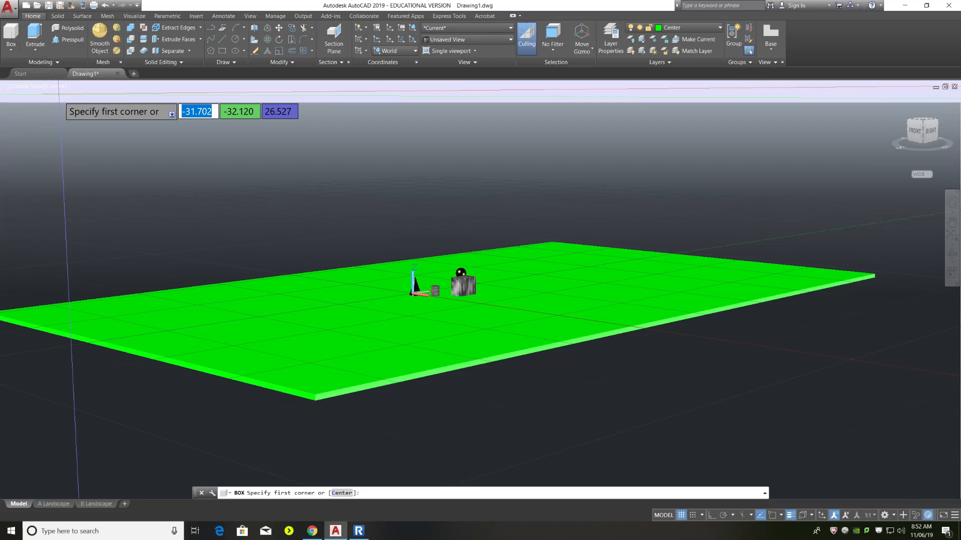
{"action": "scroll", "coordinate": [302, 423], "scroll_direction": "up", "scroll_amount": 3}
{"action": "scroll", "coordinate": [351, 391], "scroll_direction": "down", "scroll_amount": 4}
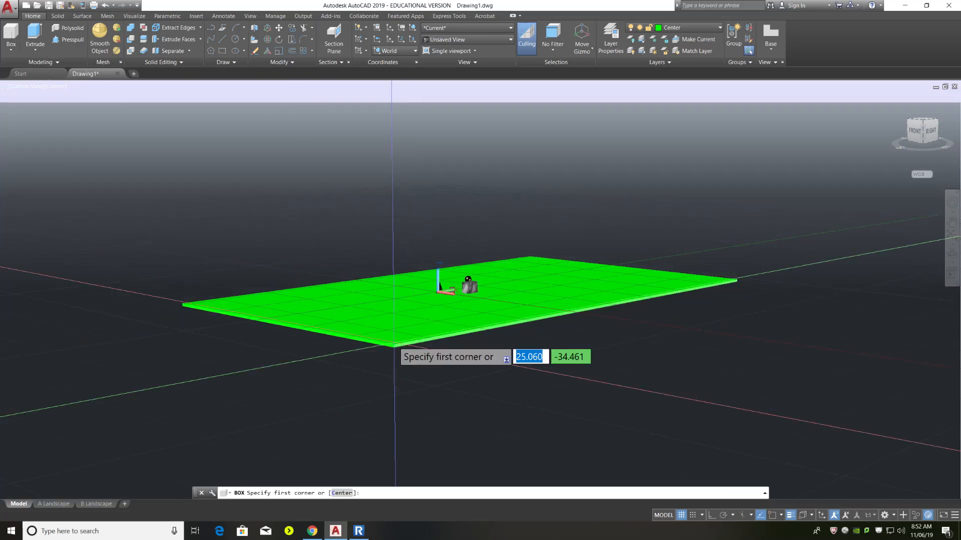
{"action": "scroll", "coordinate": [408, 393], "scroll_direction": "up", "scroll_amount": 2}
{"action": "scroll", "coordinate": [348, 386], "scroll_direction": "down", "scroll_amount": 1}
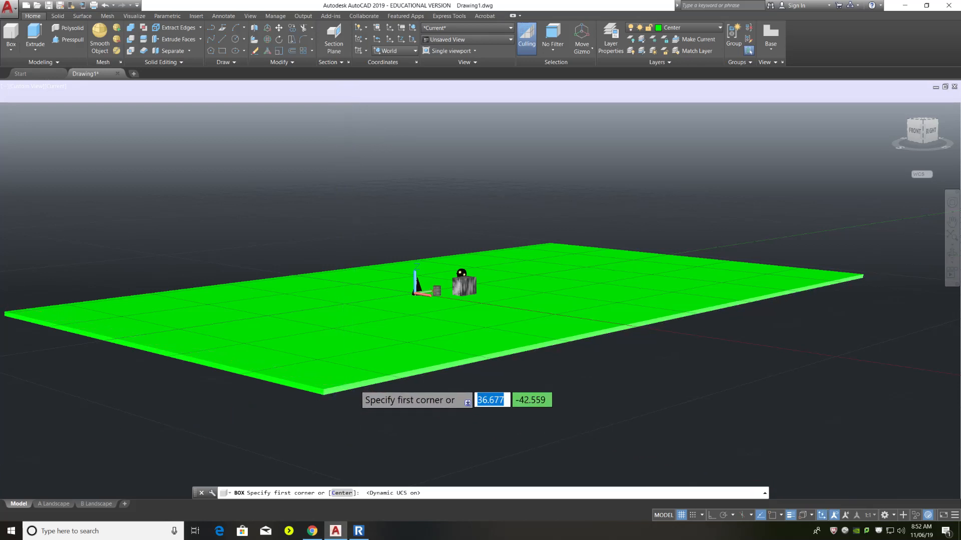
{"action": "scroll", "coordinate": [354, 392], "scroll_direction": "up", "scroll_amount": 3}
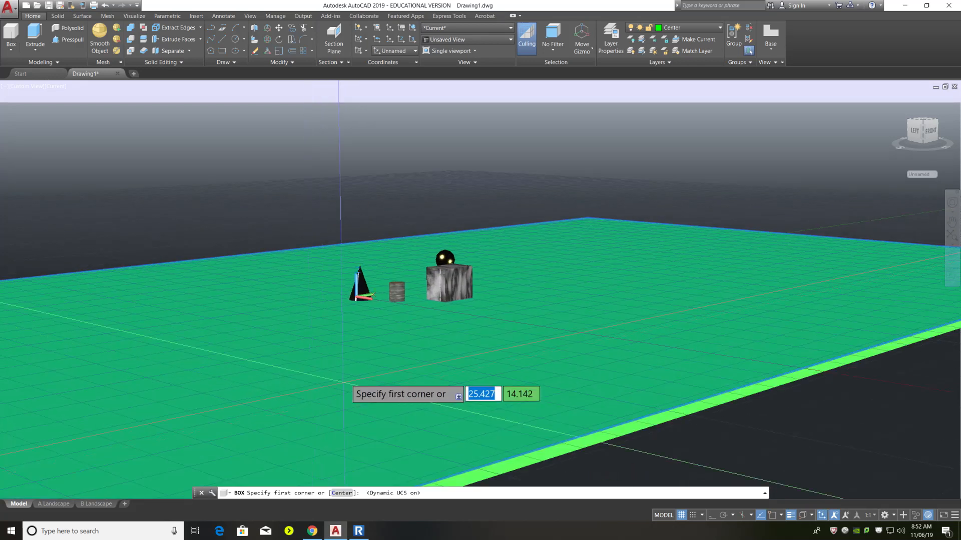
{"action": "scroll", "coordinate": [416, 354], "scroll_direction": "down", "scroll_amount": 3}
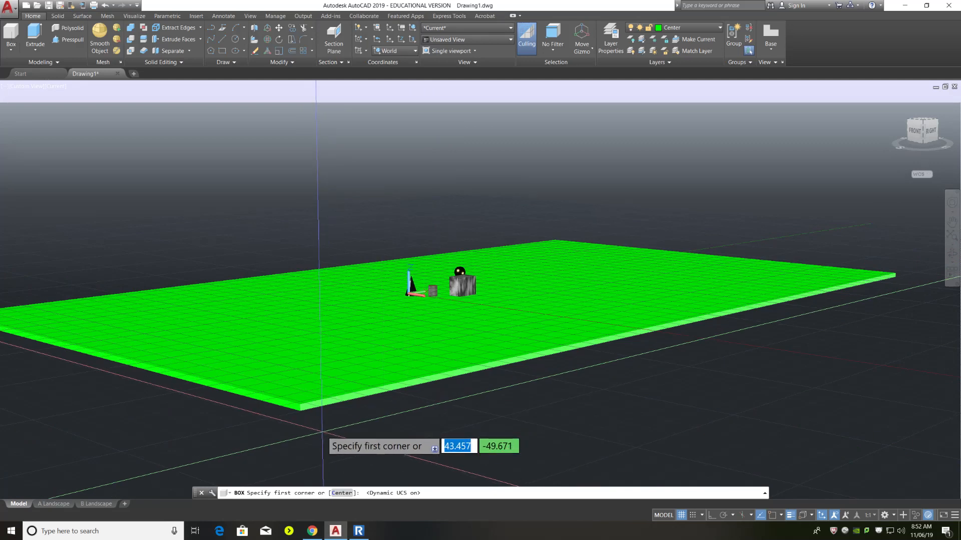
{"action": "middle_click_drag", "start_coordinate": [323, 431], "coordinate": [296, 315], "text": "shift"}
{"action": "scroll", "coordinate": [301, 330], "scroll_direction": "up", "scroll_amount": 3}
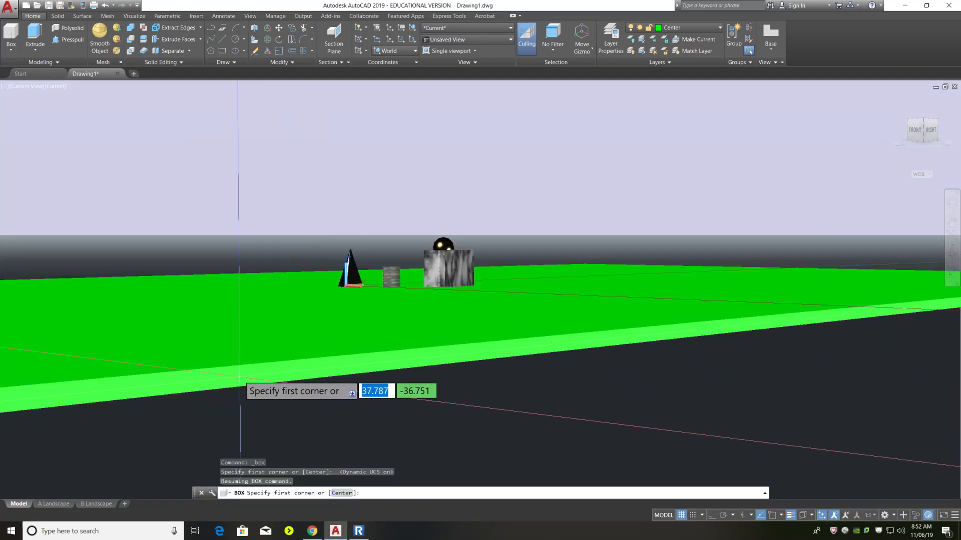
{"action": "scroll", "coordinate": [296, 375], "scroll_direction": "down", "scroll_amount": 5}
{"action": "middle_click_drag", "start_coordinate": [295, 375], "coordinate": [321, 338], "text": "shift"}
{"action": "scroll", "coordinate": [315, 331], "scroll_direction": "up", "scroll_amount": 3}
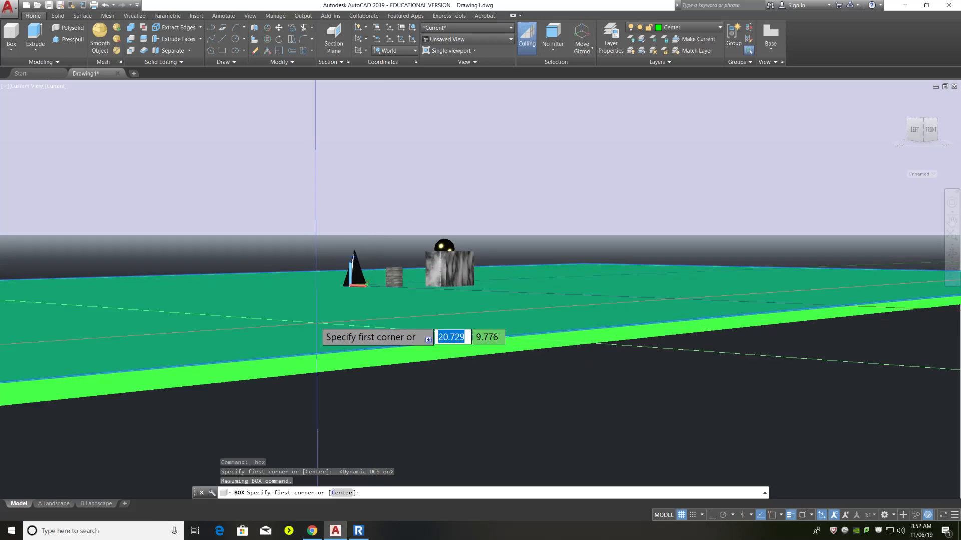
{"action": "scroll", "coordinate": [240, 374], "scroll_direction": "down", "scroll_amount": 3}
{"action": "middle_click_drag", "start_coordinate": [249, 369], "coordinate": [299, 329], "text": "shift"}
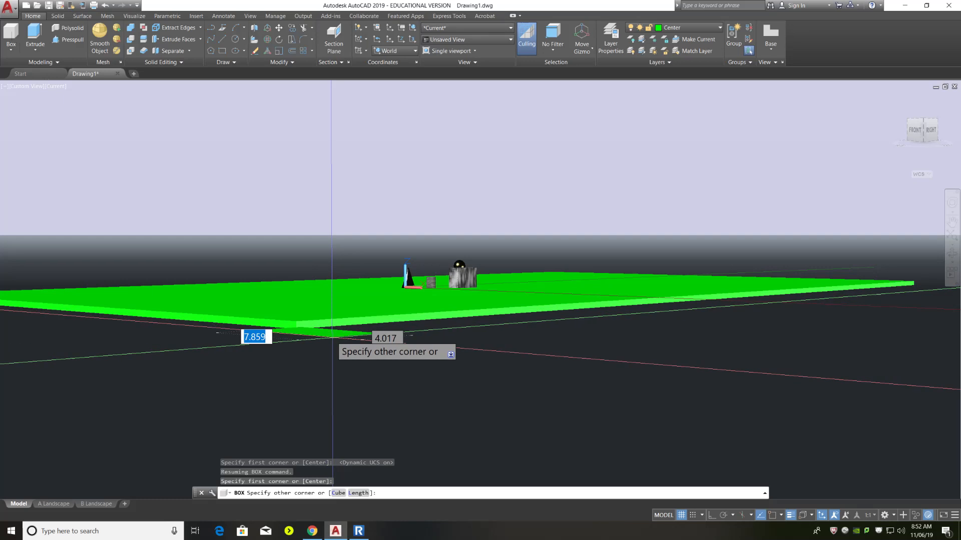
{"action": "key", "text": "Escape"}
{"action": "key", "text": "F6"}
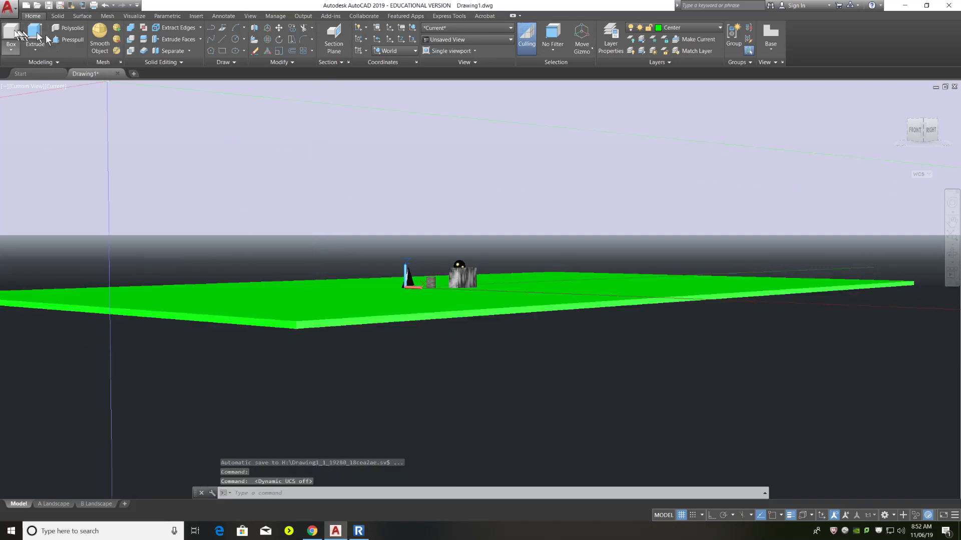
Turn on object snap and Dynamic UCS and create a thin box wall on the slab's back edge, about 63 units long and 32.7 units high.
{"action": "left_click", "coordinate": [15, 35]}
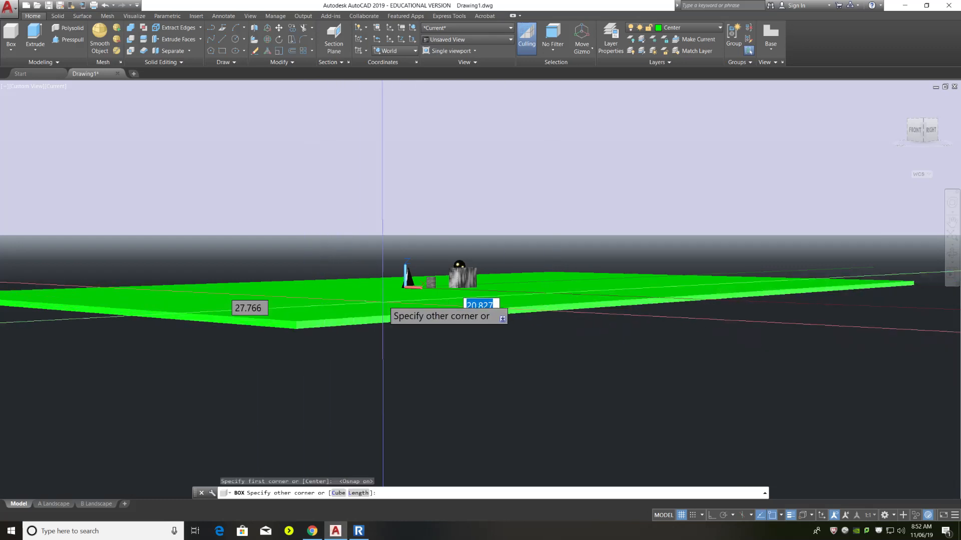
{"action": "key", "text": "Escape"}
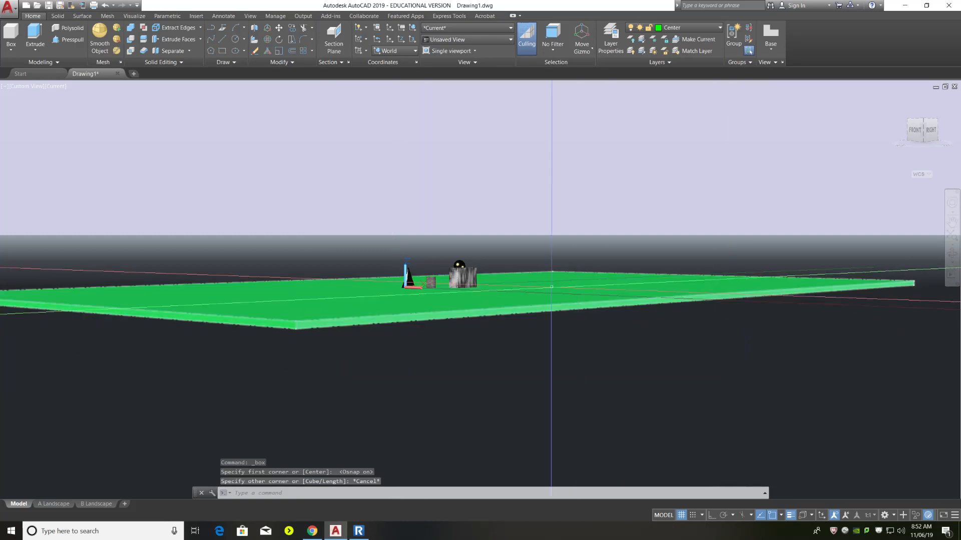
{"action": "middle_click_drag", "start_coordinate": [542, 309], "coordinate": [304, 325], "text": "shift"}
{"action": "scroll", "coordinate": [528, 362], "scroll_direction": "up", "scroll_amount": 5}
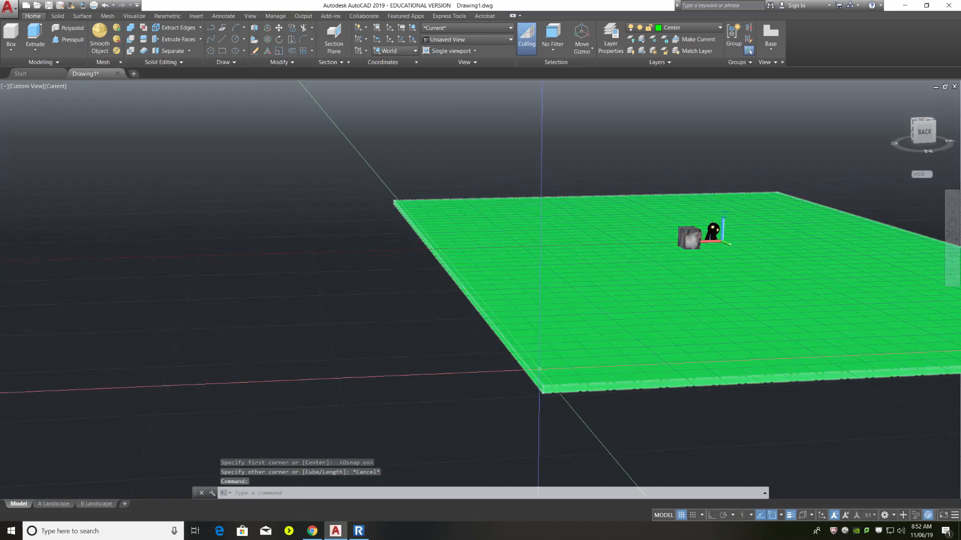
{"action": "scroll", "coordinate": [600, 461], "scroll_direction": "down", "scroll_amount": 5}
{"action": "scroll", "coordinate": [601, 465], "scroll_direction": "up", "scroll_amount": 3}
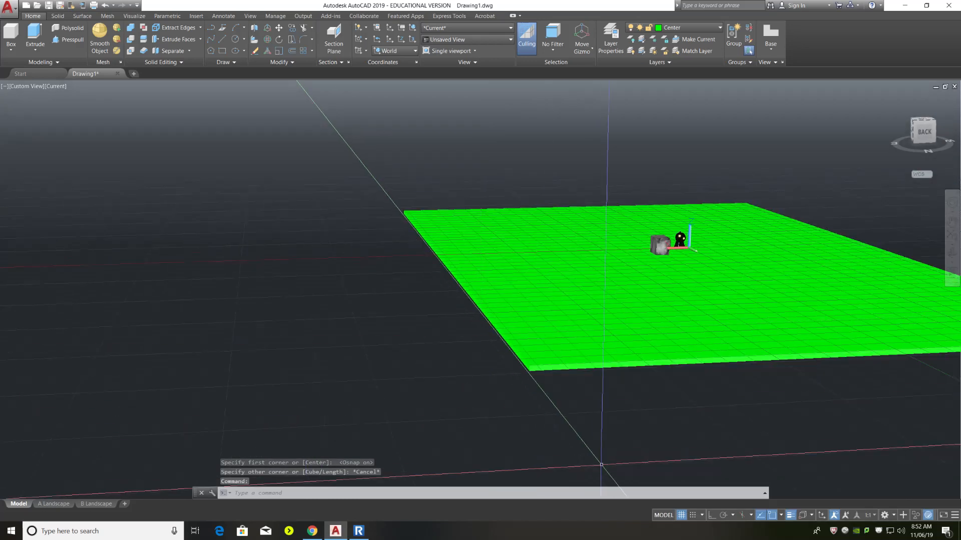
{"action": "middle_click_drag", "start_coordinate": [601, 465], "coordinate": [602, 453], "text": "shift"}
{"action": "scroll", "coordinate": [559, 310], "scroll_direction": "up", "scroll_amount": 3}
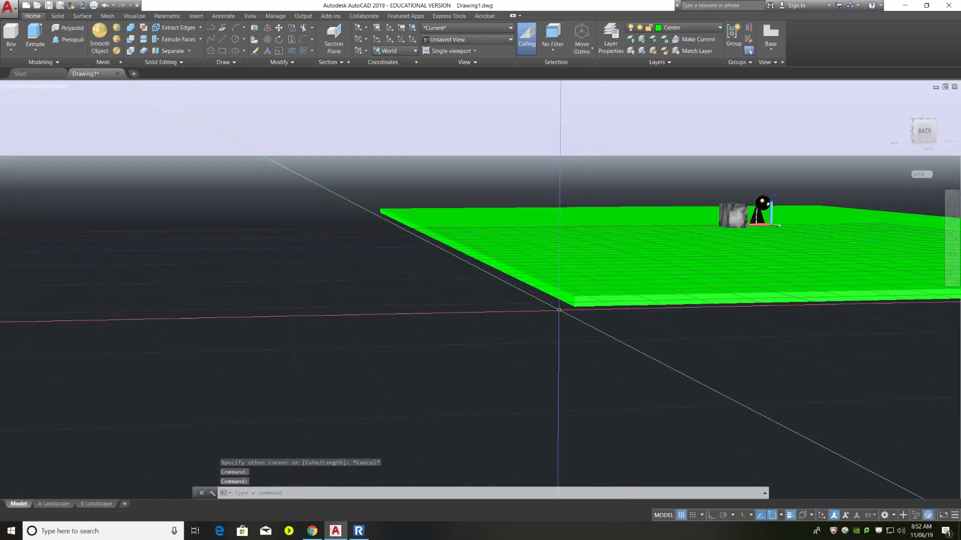
{"action": "scroll", "coordinate": [559, 310], "scroll_direction": "up", "scroll_amount": 2}
{"action": "middle_click_drag", "start_coordinate": [559, 310], "coordinate": [652, 316]}
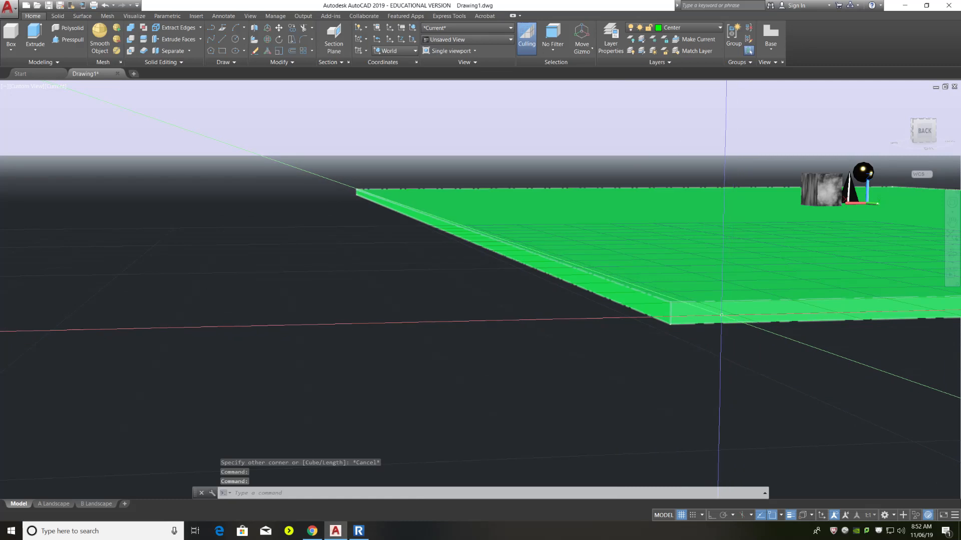
{"action": "left_click", "coordinate": [11, 34]}
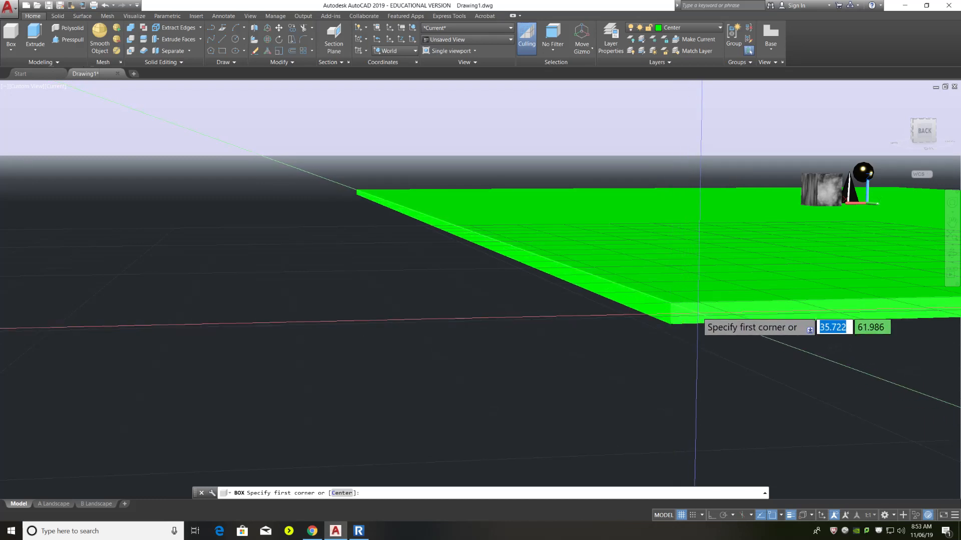
{"action": "key", "text": "F6"}
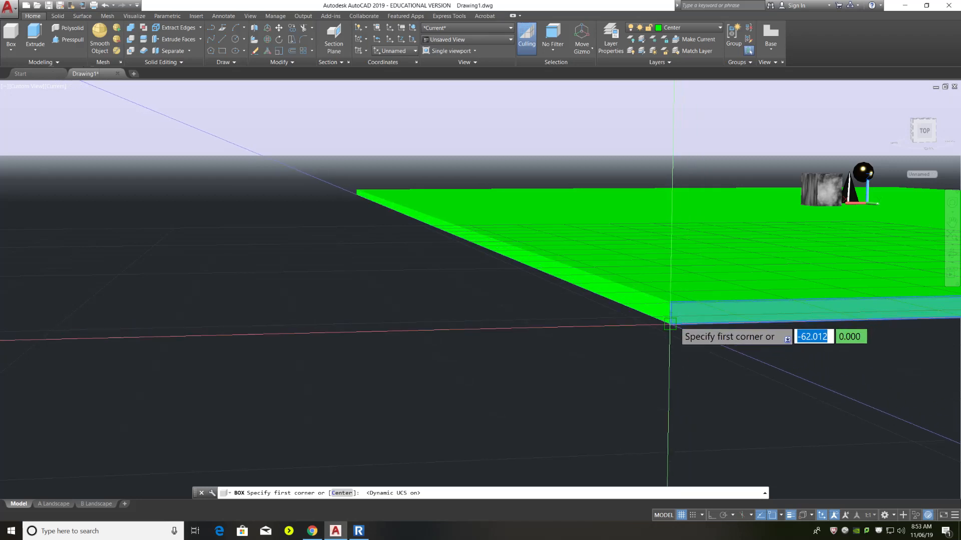
{"action": "scroll", "coordinate": [670, 305], "scroll_direction": "down", "scroll_amount": 5}
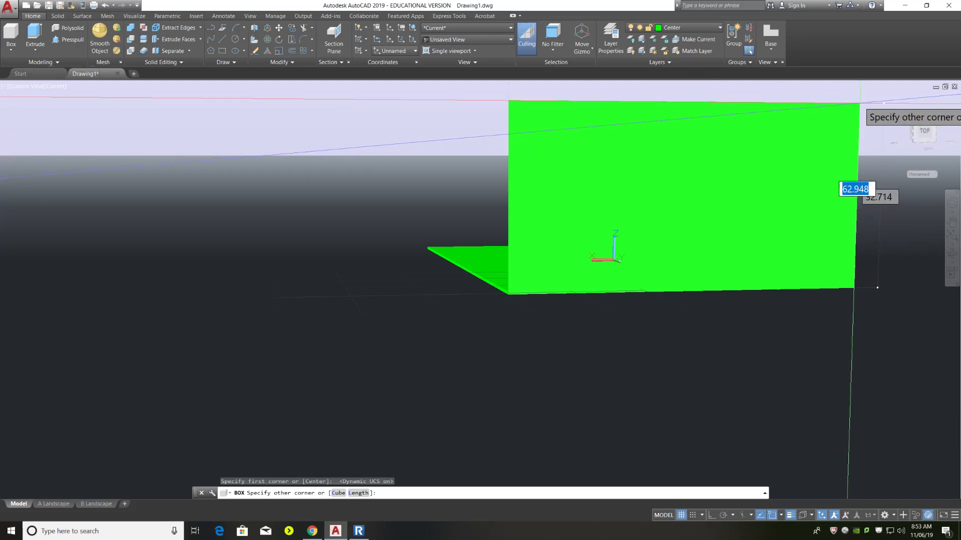
{"action": "left_click", "coordinate": [855, 110]}
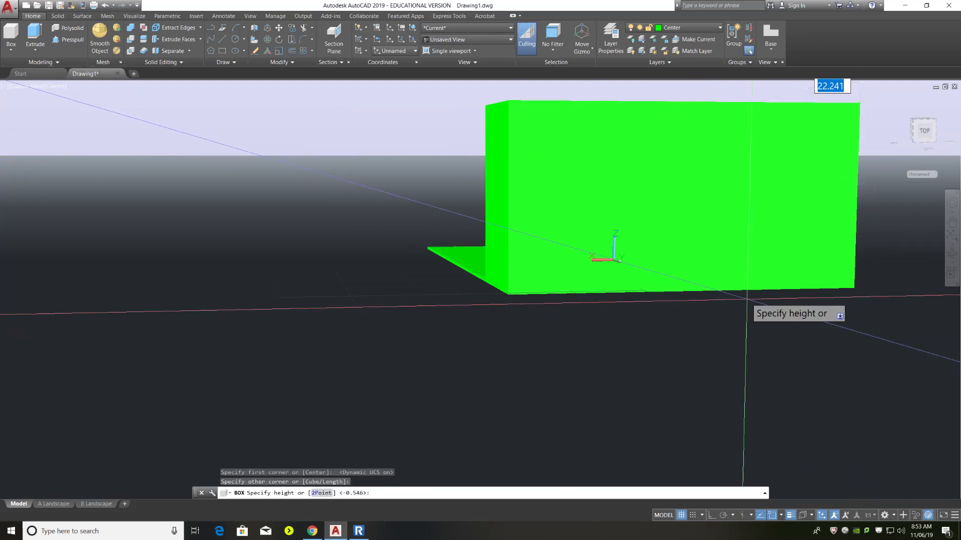
{"action": "left_click", "coordinate": [792, 325]}
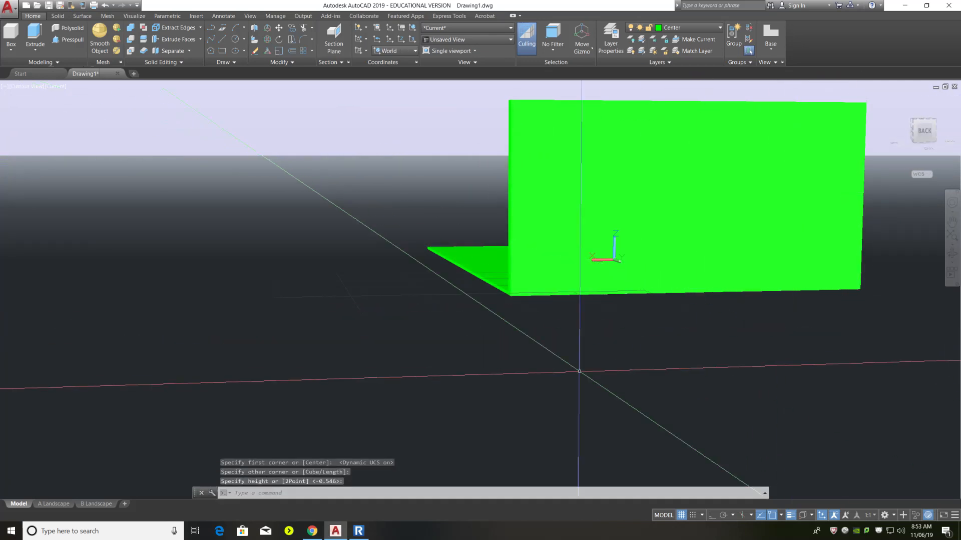
Create a second box wall along the slab's long left side, about 107 units long and 32.7 units high, matching the back wall's height.
{"action": "middle_click_drag", "start_coordinate": [547, 371], "coordinate": [798, 392], "text": "shift"}
{"action": "middle_click_drag", "start_coordinate": [570, 366], "coordinate": [716, 368], "text": "shift"}
{"action": "scroll", "coordinate": [806, 339], "scroll_direction": "up", "scroll_amount": 3}
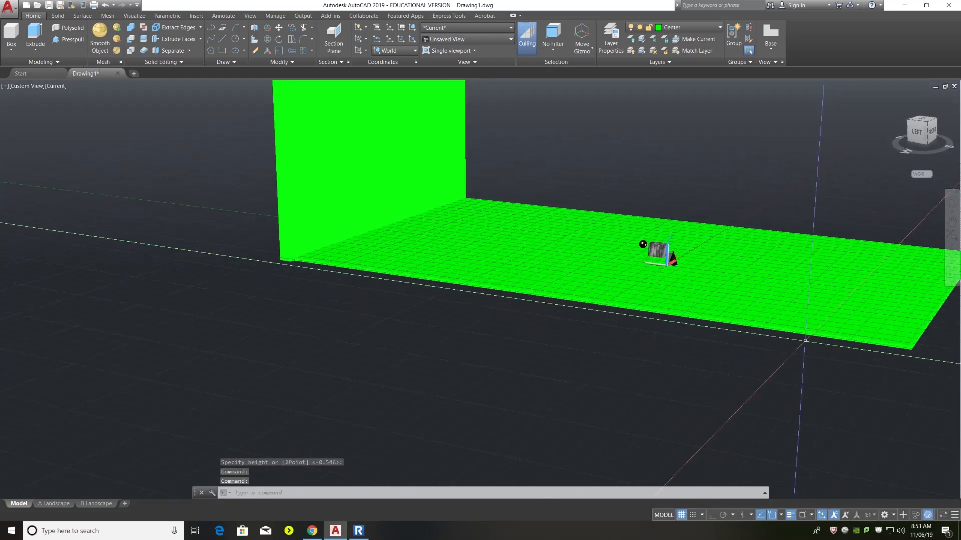
{"action": "scroll", "coordinate": [501, 345], "scroll_direction": "down", "scroll_amount": 4}
{"action": "scroll", "coordinate": [848, 359], "scroll_direction": "up", "scroll_amount": 2}
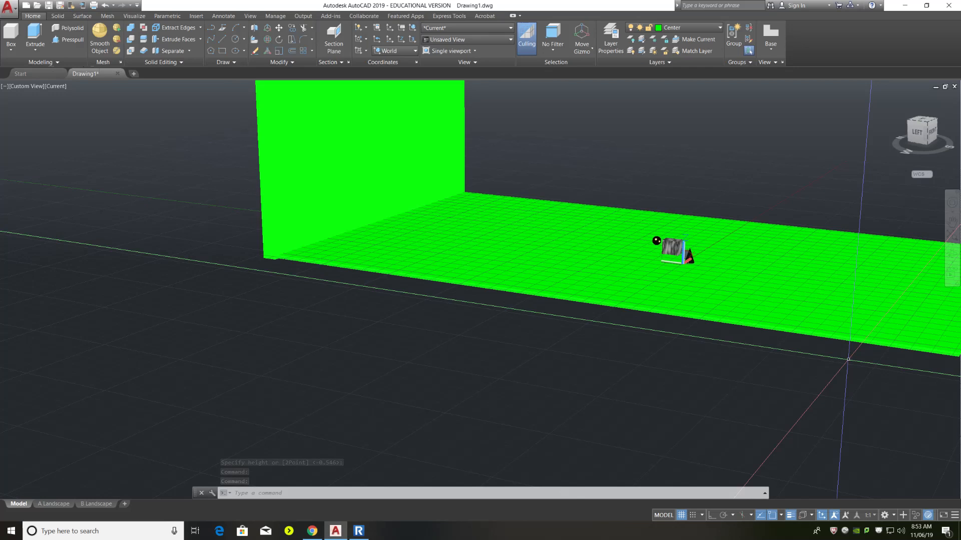
{"action": "middle_click_drag", "start_coordinate": [850, 356], "coordinate": [756, 425], "text": "shift"}
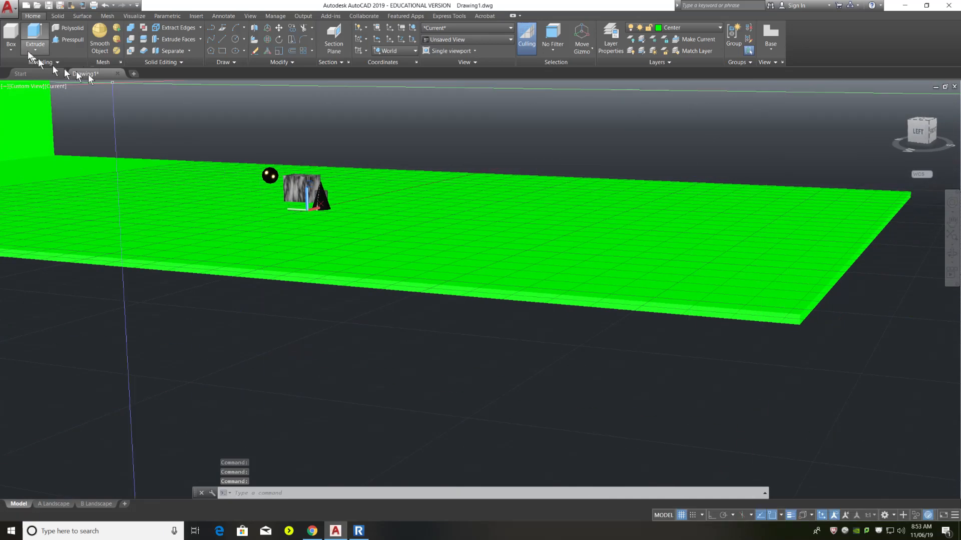
{"action": "left_click", "coordinate": [12, 36]}
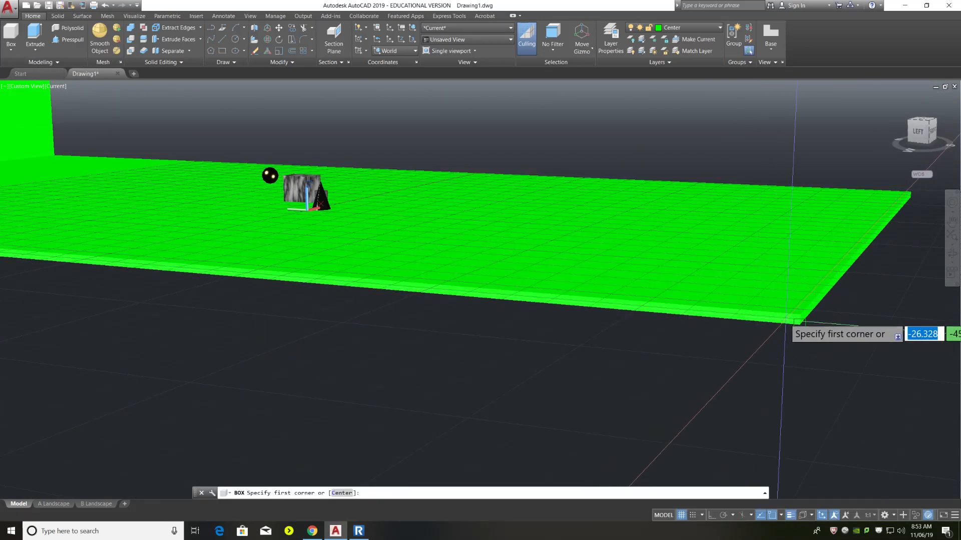
{"action": "scroll", "coordinate": [799, 314], "scroll_direction": "up", "scroll_amount": 1}
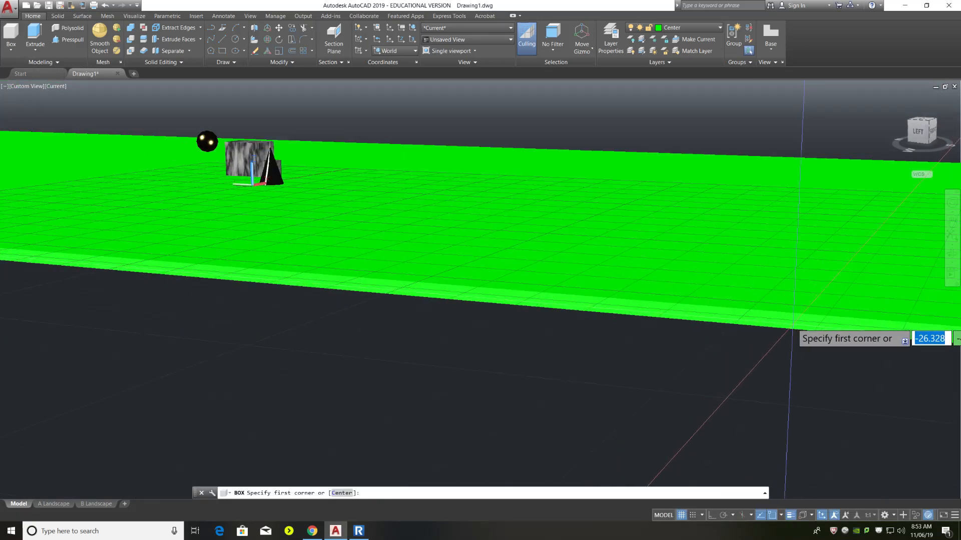
{"action": "middle_click_drag", "start_coordinate": [797, 346], "coordinate": [727, 348], "text": "shift"}
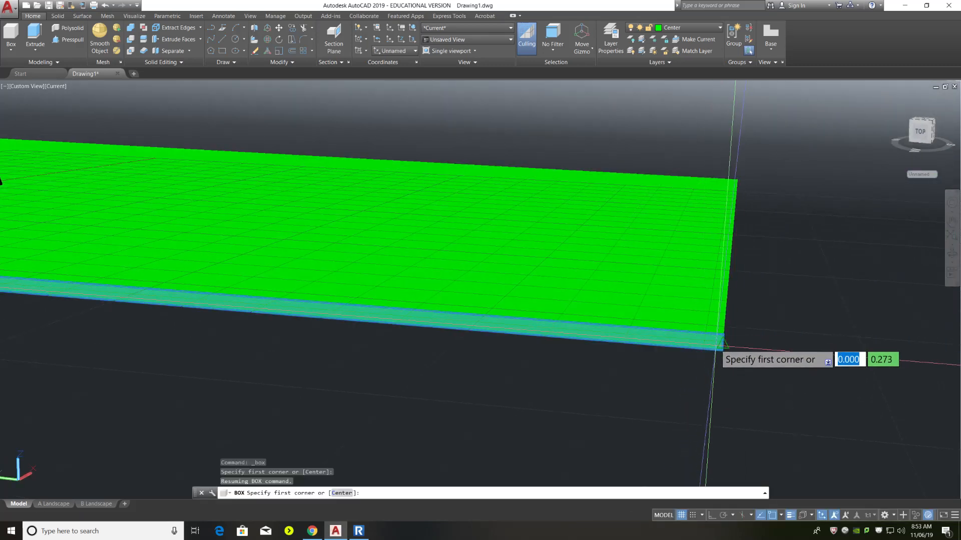
{"action": "left_click", "coordinate": [722, 350]}
{"action": "scroll", "coordinate": [616, 349], "scroll_direction": "down", "scroll_amount": 5}
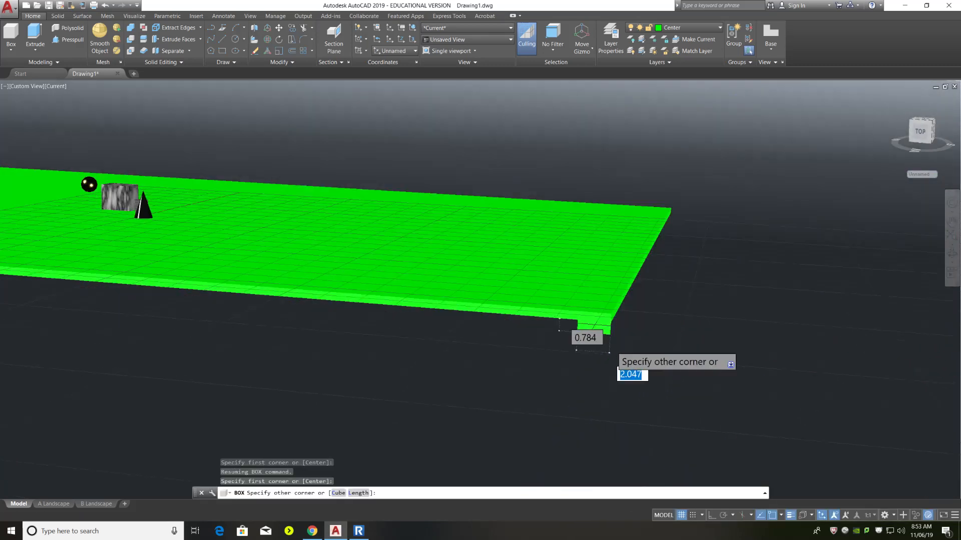
{"action": "scroll", "coordinate": [550, 358], "scroll_direction": "down", "scroll_amount": 3}
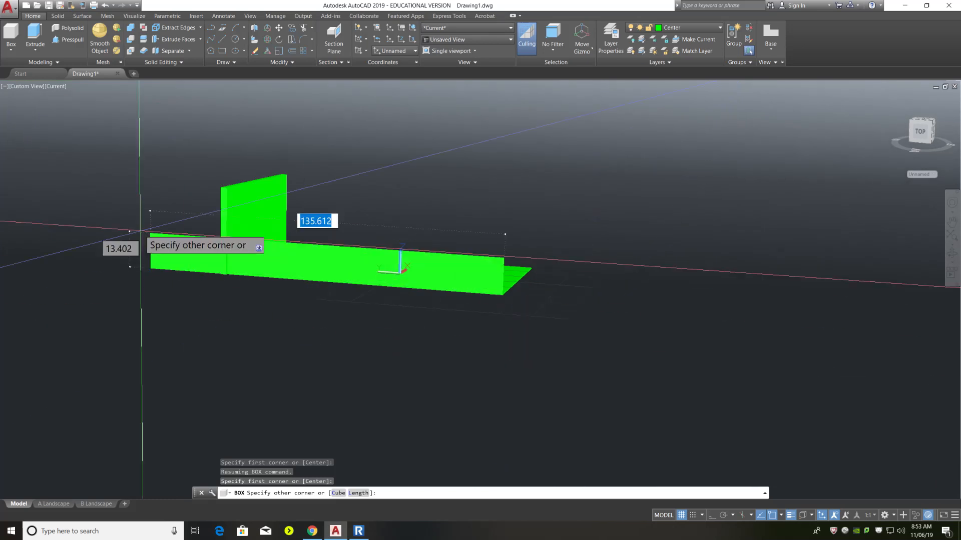
{"action": "scroll", "coordinate": [134, 239], "scroll_direction": "up", "scroll_amount": 2}
{"action": "middle_click_drag", "start_coordinate": [131, 239], "coordinate": [208, 262], "text": "shift"}
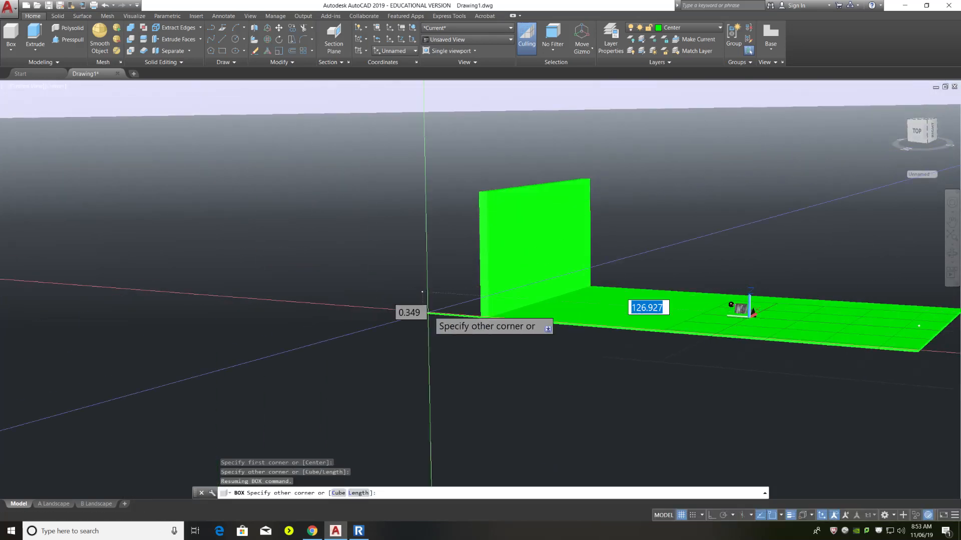
{"action": "scroll", "coordinate": [483, 300], "scroll_direction": "up", "scroll_amount": 1}
{"action": "scroll", "coordinate": [480, 325], "scroll_direction": "up", "scroll_amount": 4}
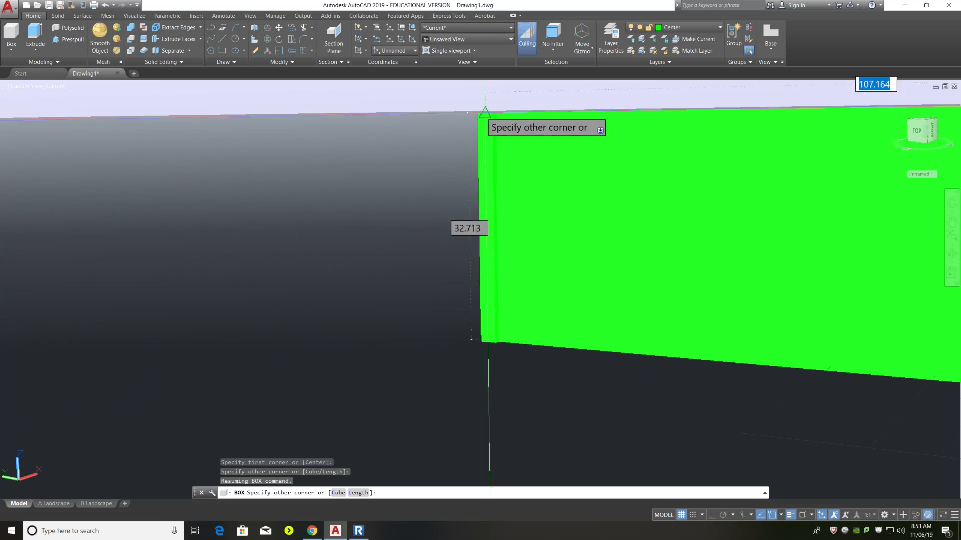
{"action": "key", "text": "Escape"}
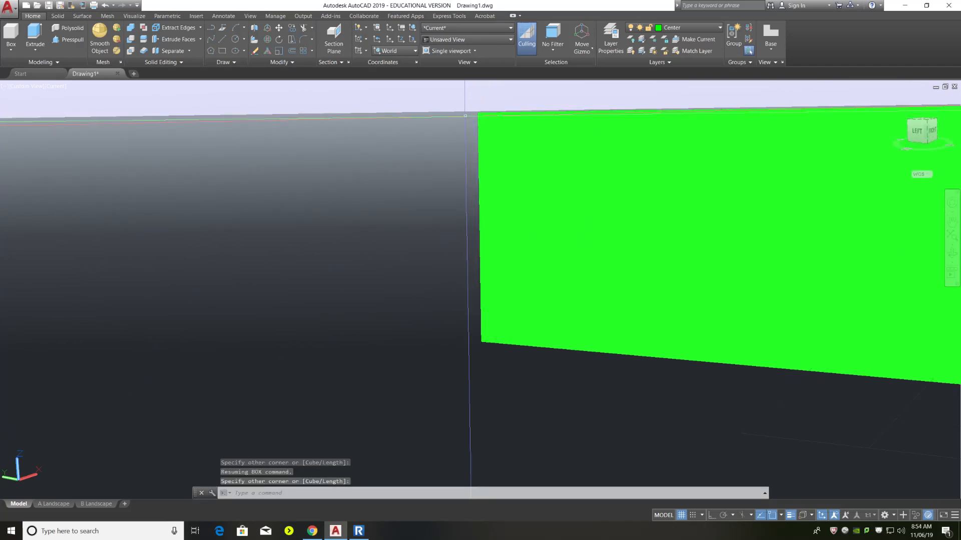
Examine the slab, the two walls and the solids between them from the front-right side.
{"action": "left_click", "coordinate": [465, 115]}
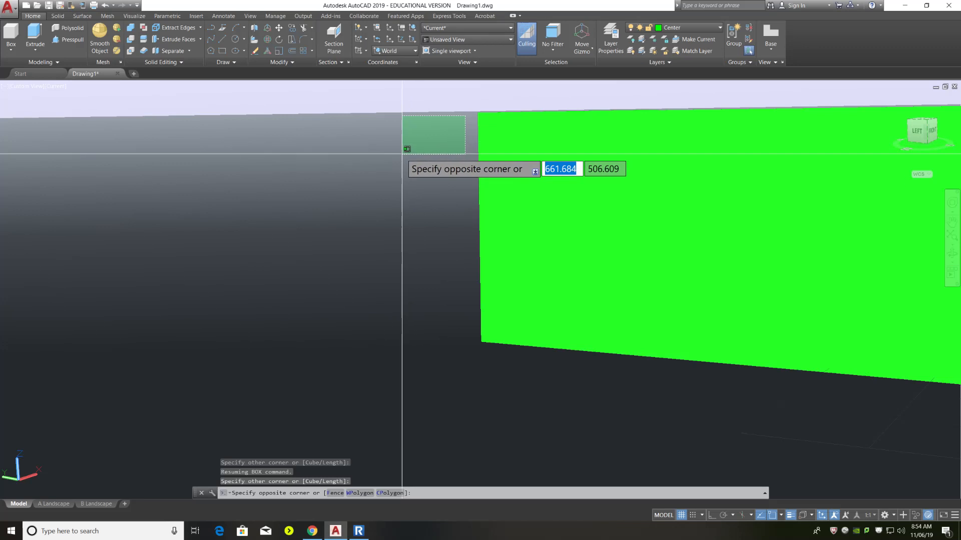
{"action": "key", "text": "Escape"}
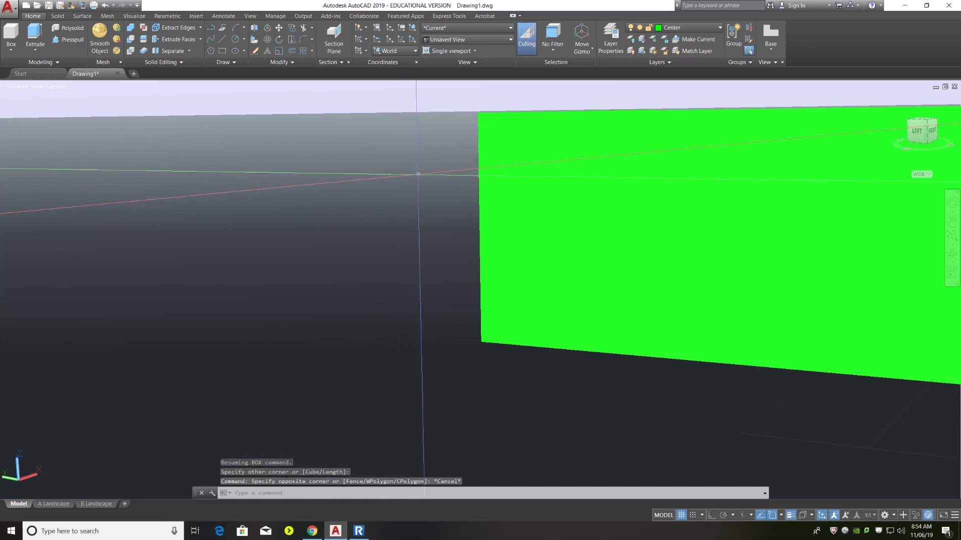
{"action": "middle_click_drag", "start_coordinate": [418, 172], "coordinate": [265, 176], "text": "shift"}
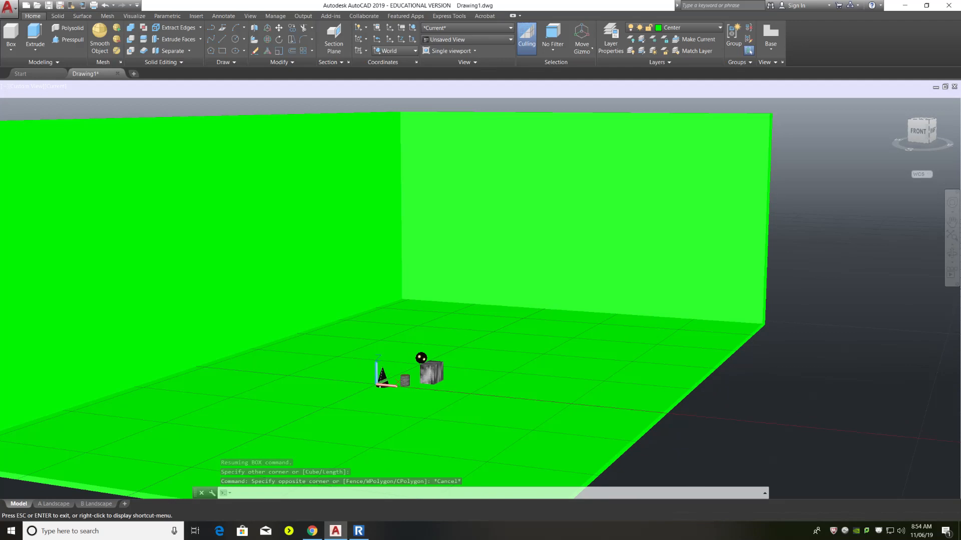
{"action": "scroll", "coordinate": [531, 211], "scroll_direction": "down", "scroll_amount": 4}
{"action": "scroll", "coordinate": [418, 319], "scroll_direction": "up", "scroll_amount": 1}
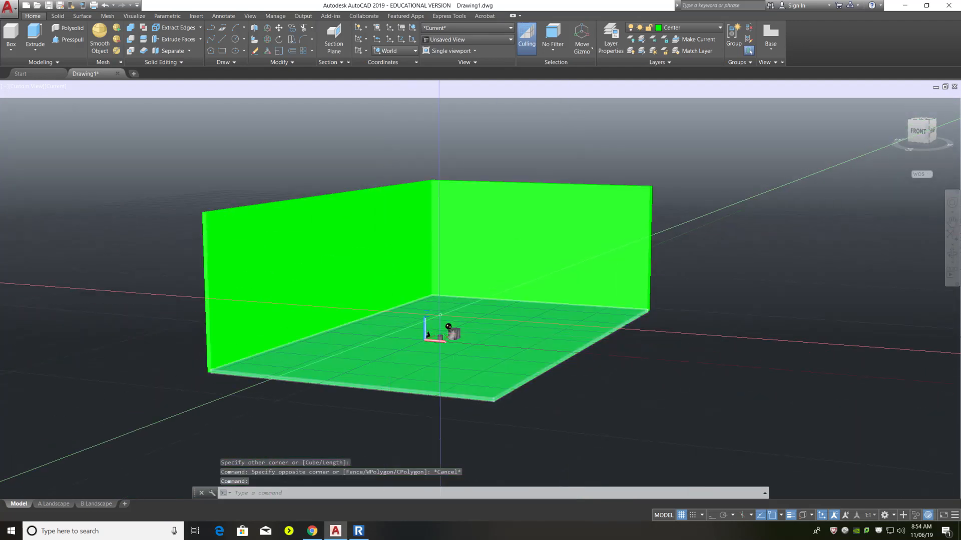
{"action": "middle_click_drag", "start_coordinate": [480, 316], "coordinate": [444, 328], "text": "shift"}
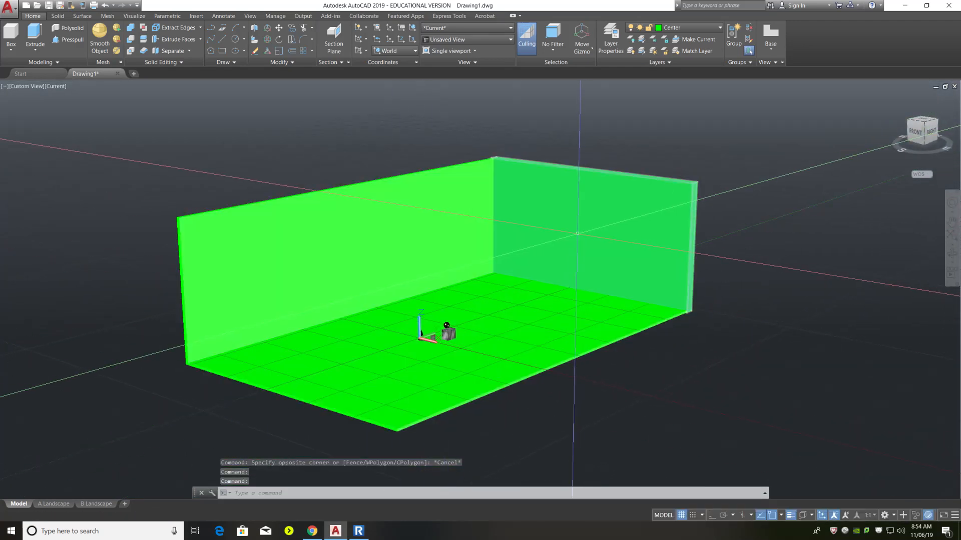
{"action": "mouse_move", "coordinate": [577, 233]}
{"action": "scroll", "coordinate": [391, 357], "scroll_direction": "up", "scroll_amount": 5}
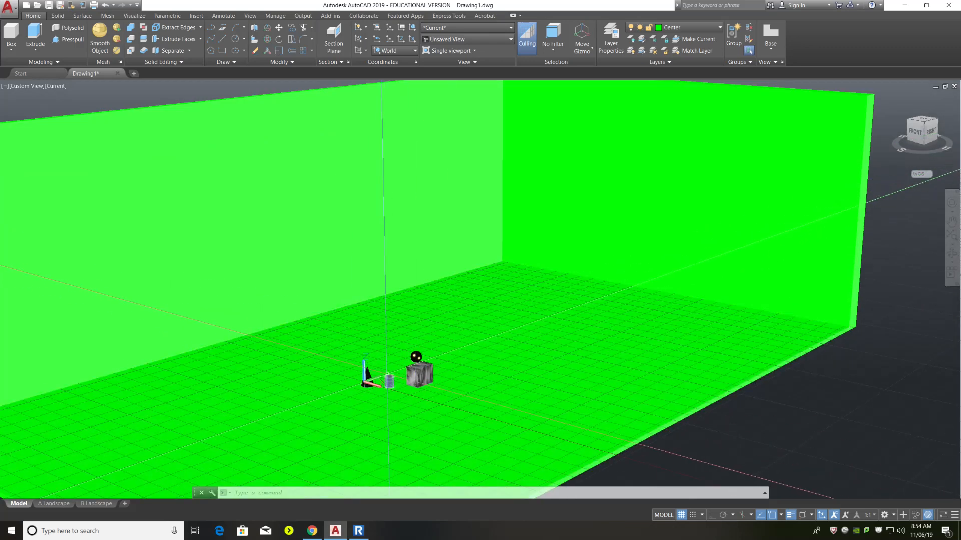
{"action": "scroll", "coordinate": [390, 348], "scroll_direction": "down", "scroll_amount": 4}
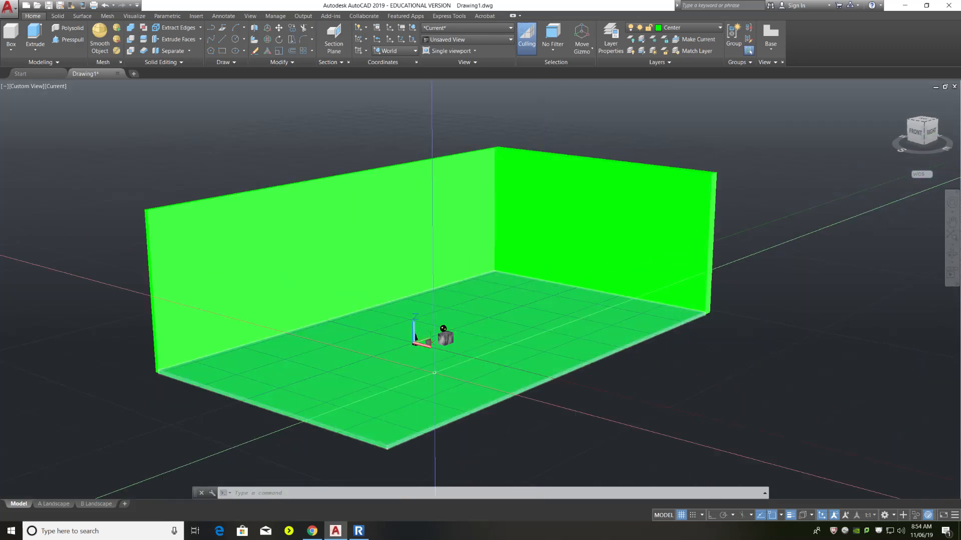
{"action": "scroll", "coordinate": [362, 350], "scroll_direction": "up", "scroll_amount": 4}
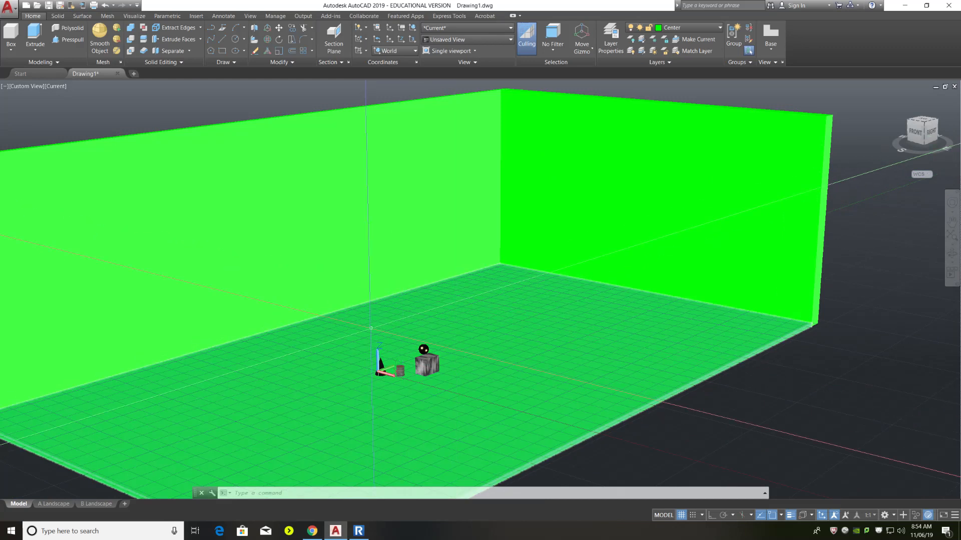
{"action": "left_click", "coordinate": [355, 341]}
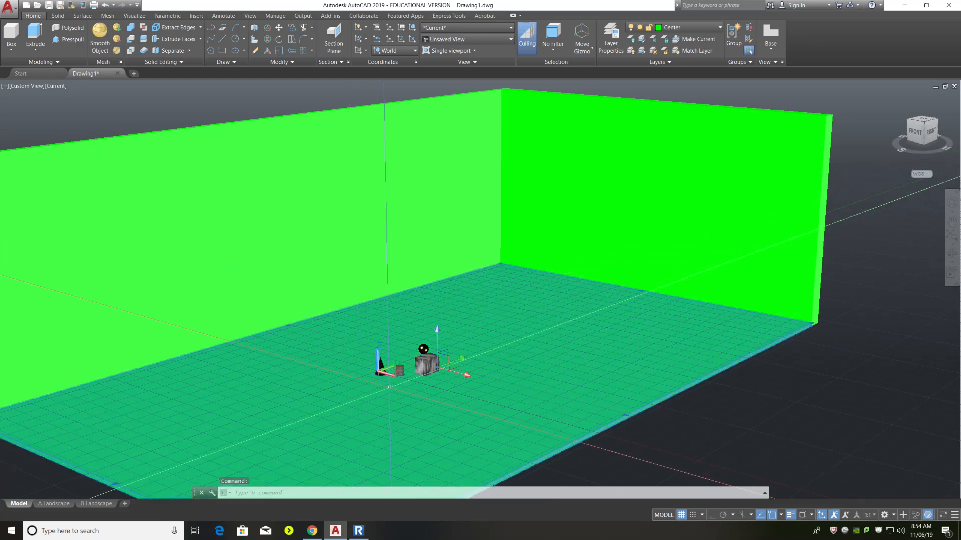
{"action": "key", "text": "Escape"}
{"action": "key", "text": "Escape"}
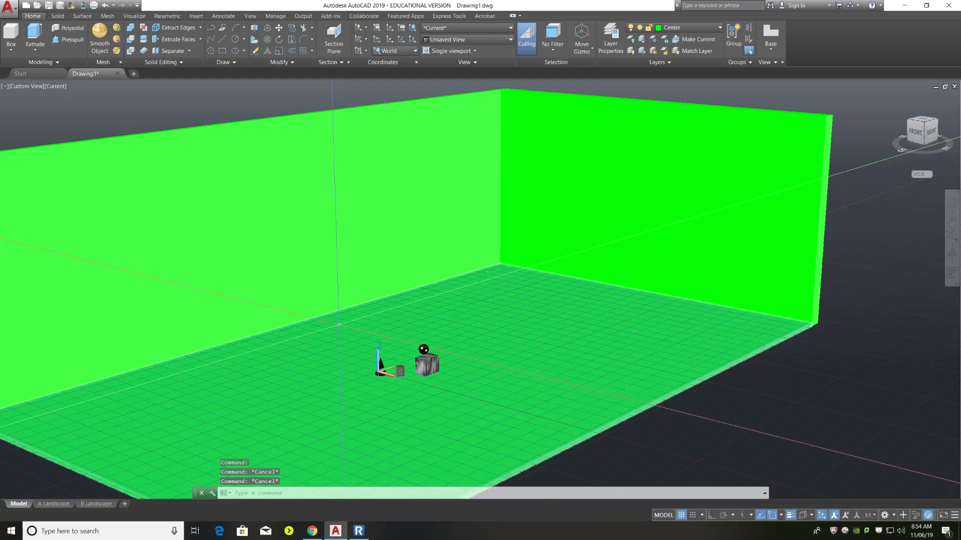
{"action": "scroll", "coordinate": [391, 379], "scroll_direction": "down", "scroll_amount": 4}
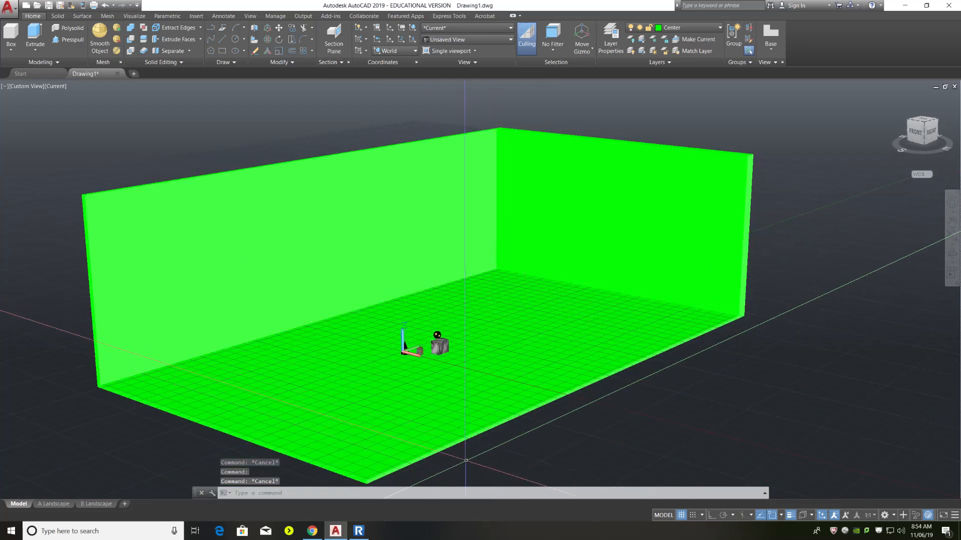
Select the cone, cylinder, cube and sphere without the slab and walls, and move them along the Y axis towards the back wall.
{"action": "mouse_move", "coordinate": [506, 456]}
{"action": "left_mouse_down"}
{"action": "mouse_move", "coordinate": [455, 377]}
{"action": "mouse_move", "coordinate": [400, 337]}
{"action": "mouse_move", "coordinate": [373, 344]}
{"action": "left_mouse_up"}
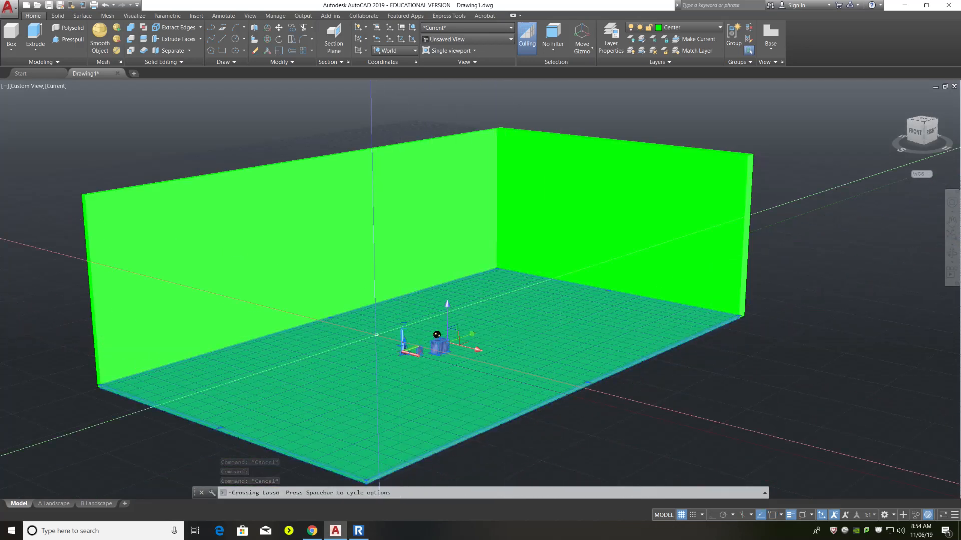
{"action": "left_click", "coordinate": [516, 438]}
{"action": "mouse_move", "coordinate": [516, 406]}
{"action": "left_mouse_down"}
{"action": "mouse_move", "coordinate": [382, 294]}
{"action": "mouse_move", "coordinate": [457, 326]}
{"action": "mouse_move", "coordinate": [459, 387]}
{"action": "left_mouse_up"}
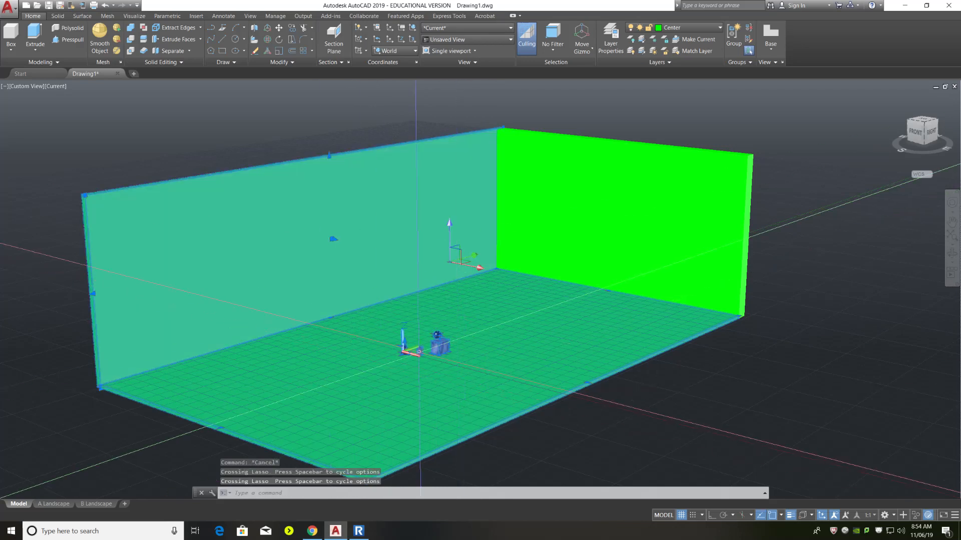
{"action": "left_click", "coordinate": [342, 338], "text": "shift"}
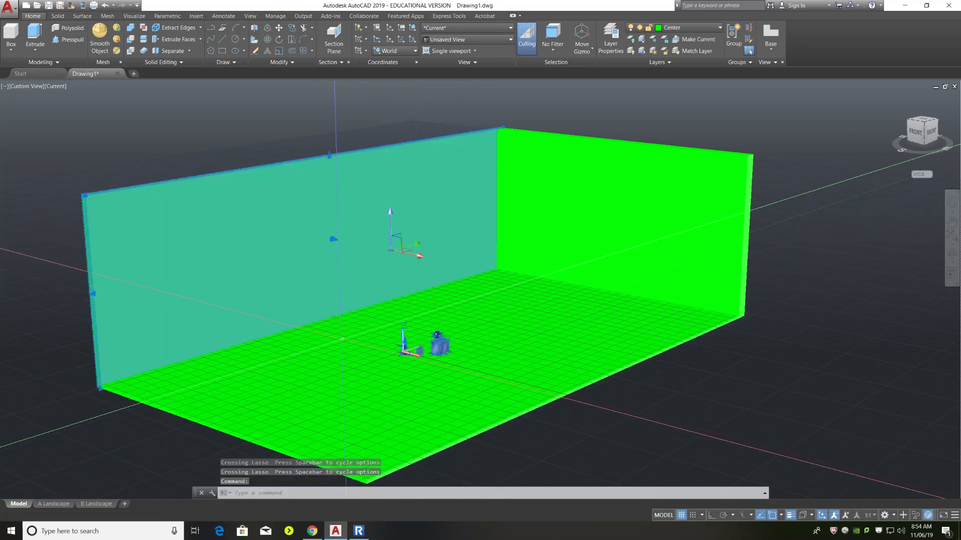
{"action": "left_click", "coordinate": [343, 277], "text": "shift"}
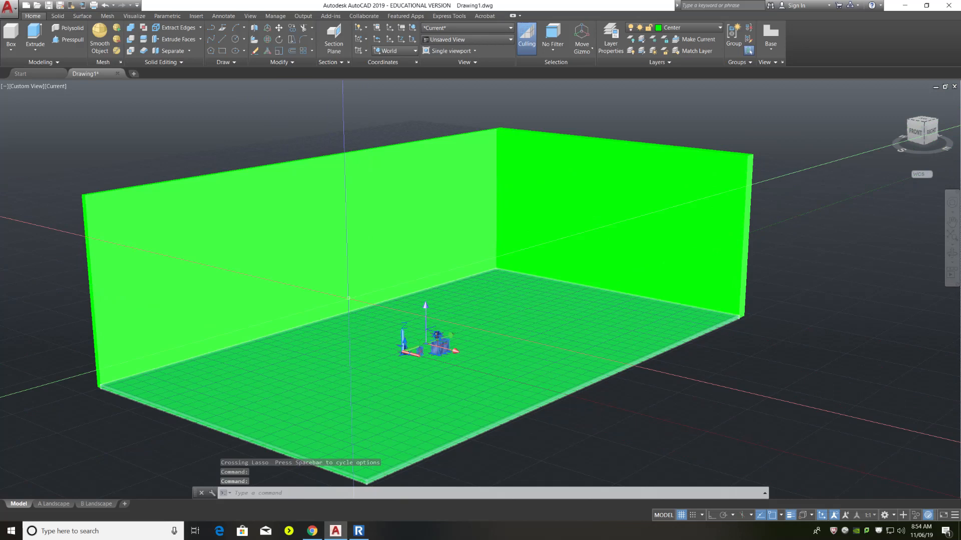
{"action": "scroll", "coordinate": [415, 362], "scroll_direction": "up", "scroll_amount": 2}
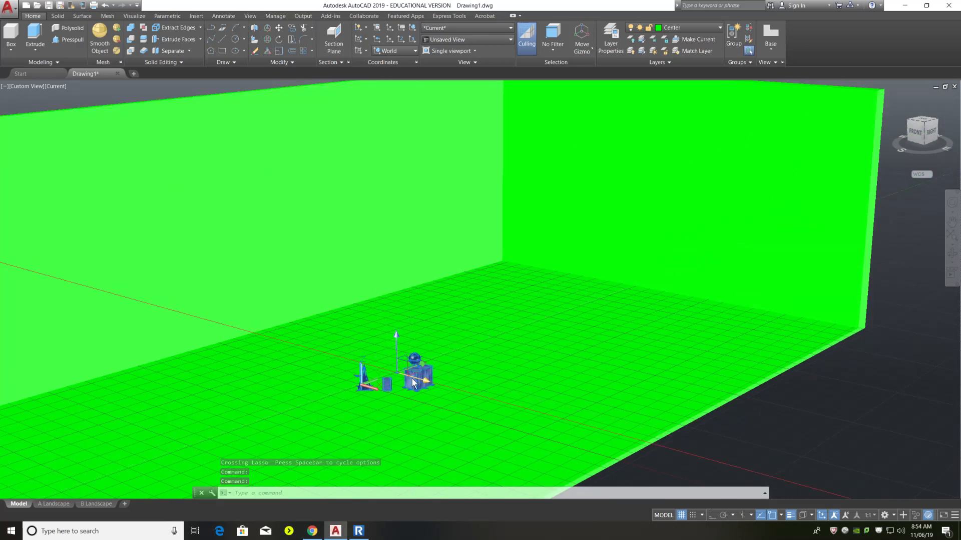
{"action": "left_click", "coordinate": [423, 365]}
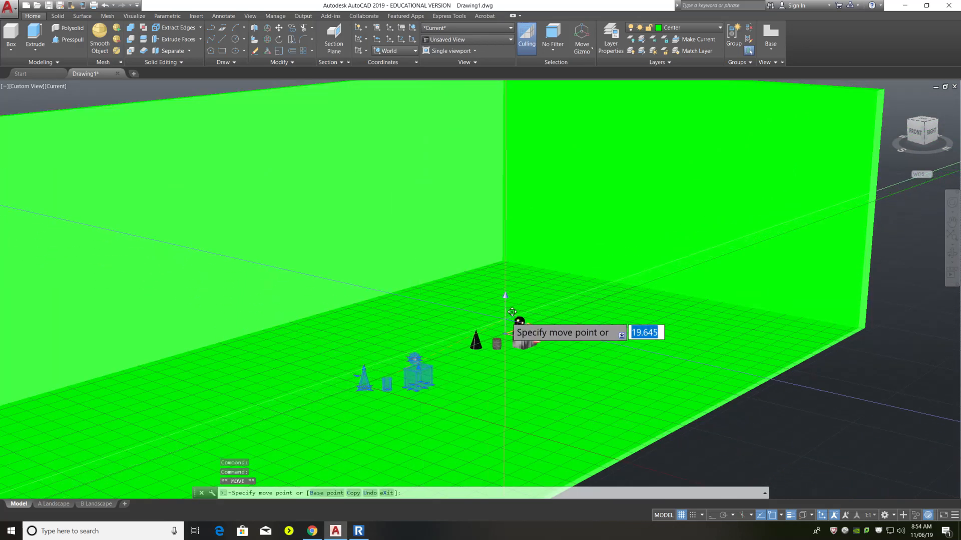
{"action": "left_click", "coordinate": [601, 293]}
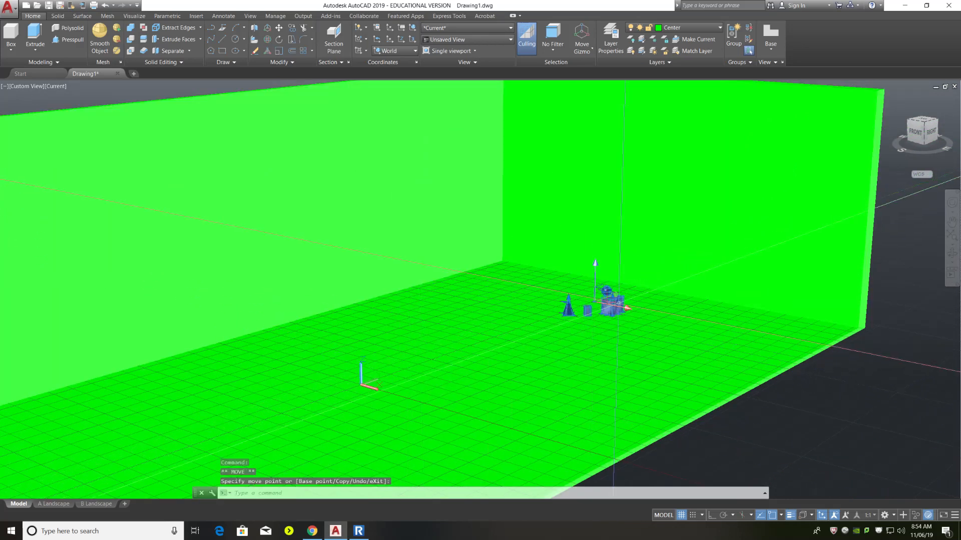
Move the selected solids along the X axis towards the long left wall and clear the selection.
{"action": "left_click", "coordinate": [596, 299]}
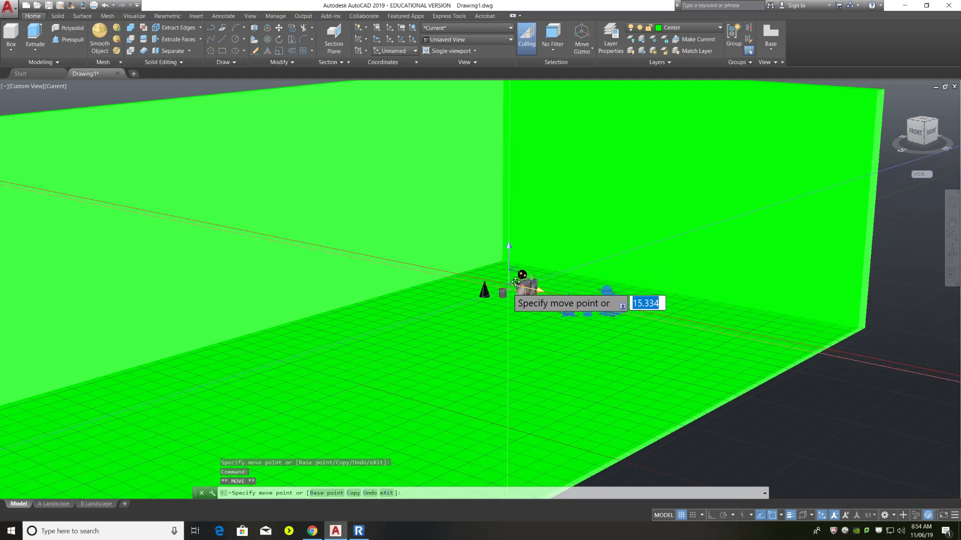
{"action": "left_click", "coordinate": [499, 280]}
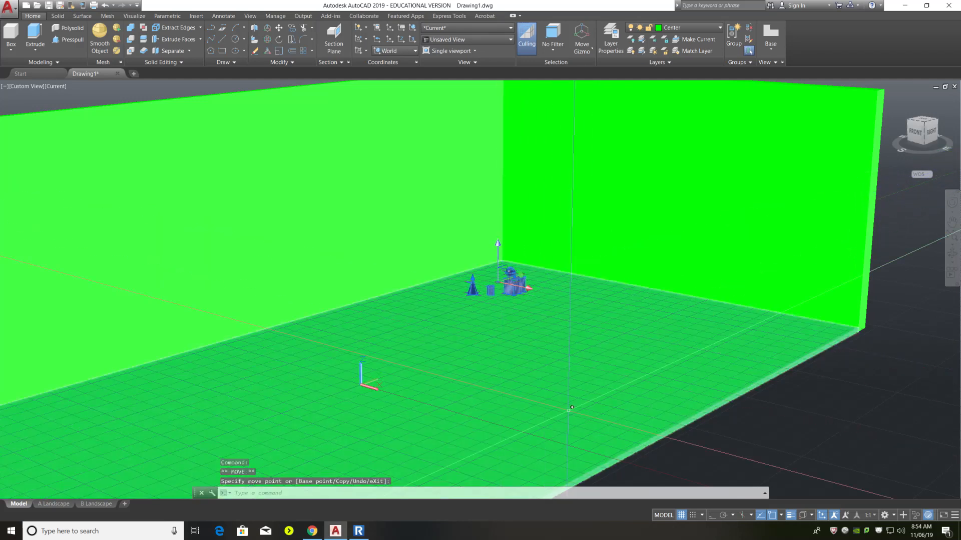
{"action": "key", "text": "Escape"}
{"action": "key", "text": "Escape"}
Switch the view of the solids in the wall corner to parallel projection.
{"action": "scroll", "coordinate": [490, 294], "scroll_direction": "up", "scroll_amount": 3}
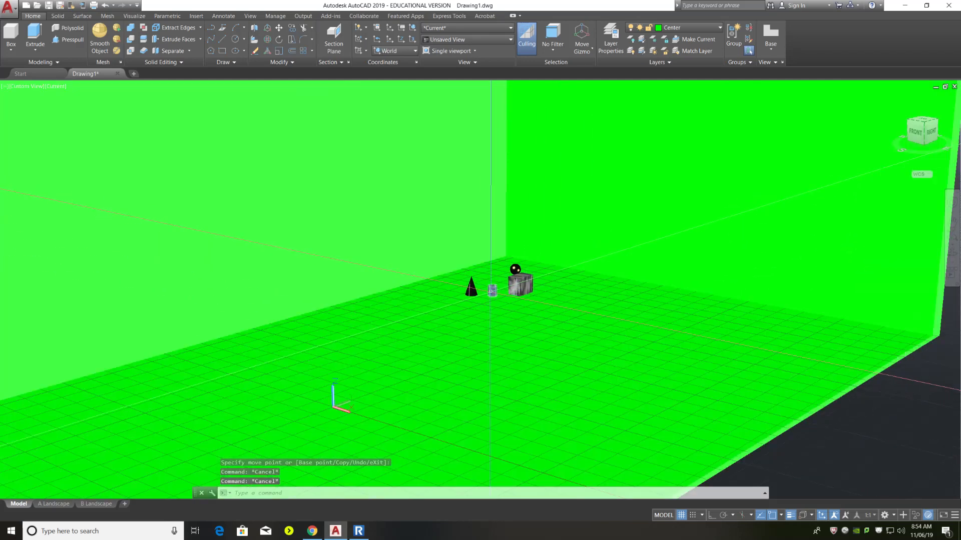
{"action": "scroll", "coordinate": [563, 270], "scroll_direction": "up", "scroll_amount": 3}
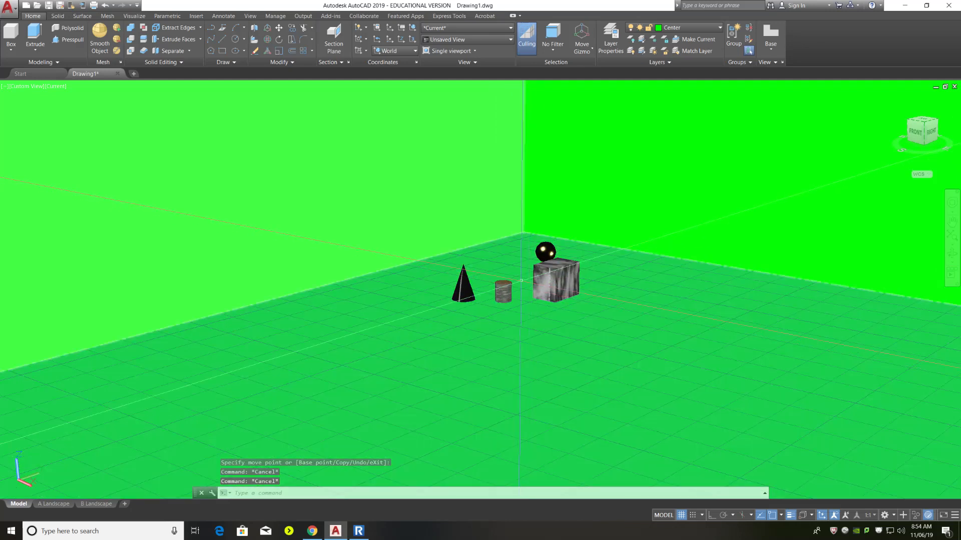
{"action": "scroll", "coordinate": [563, 270], "scroll_direction": "up", "scroll_amount": 3}
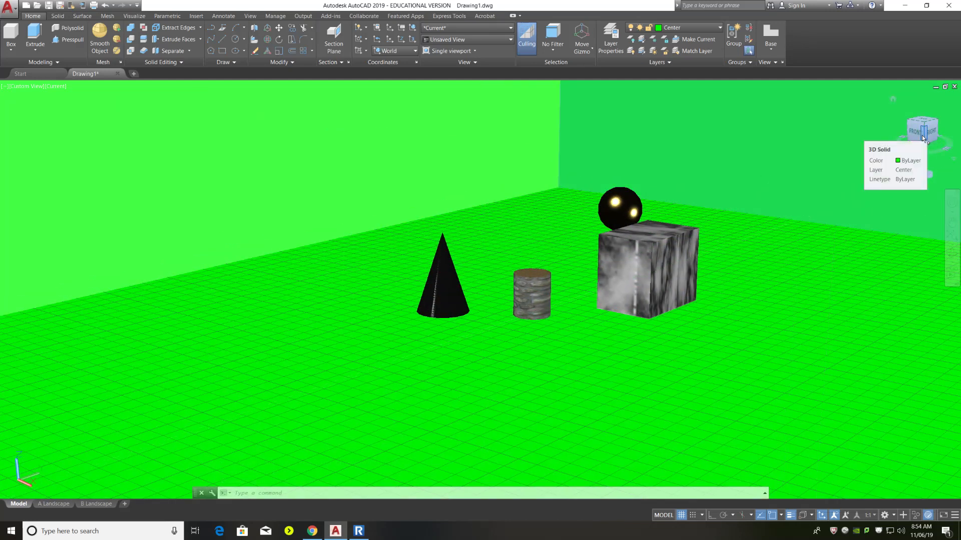
{"action": "right_click", "coordinate": [923, 140]}
{"action": "left_click", "coordinate": [878, 152]}
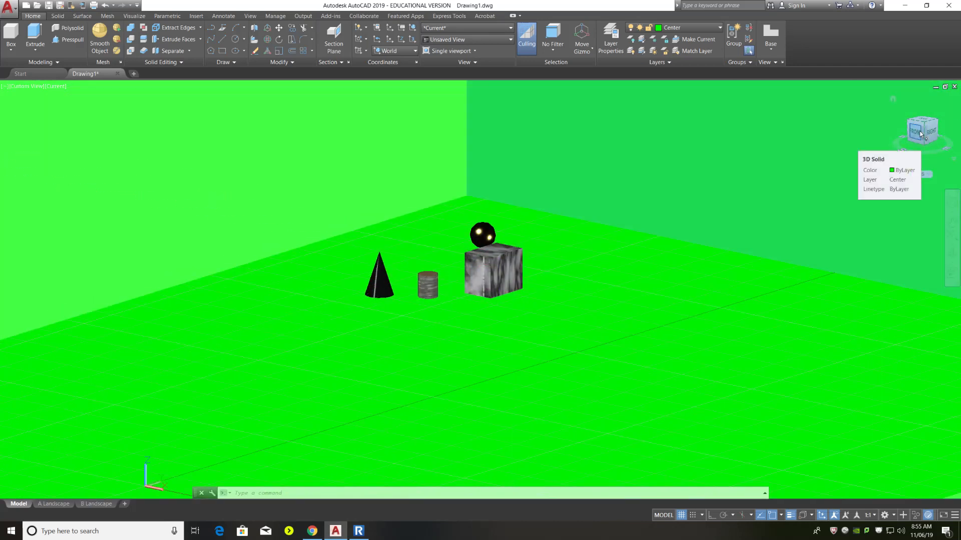
{"action": "right_click", "coordinate": [920, 135]}
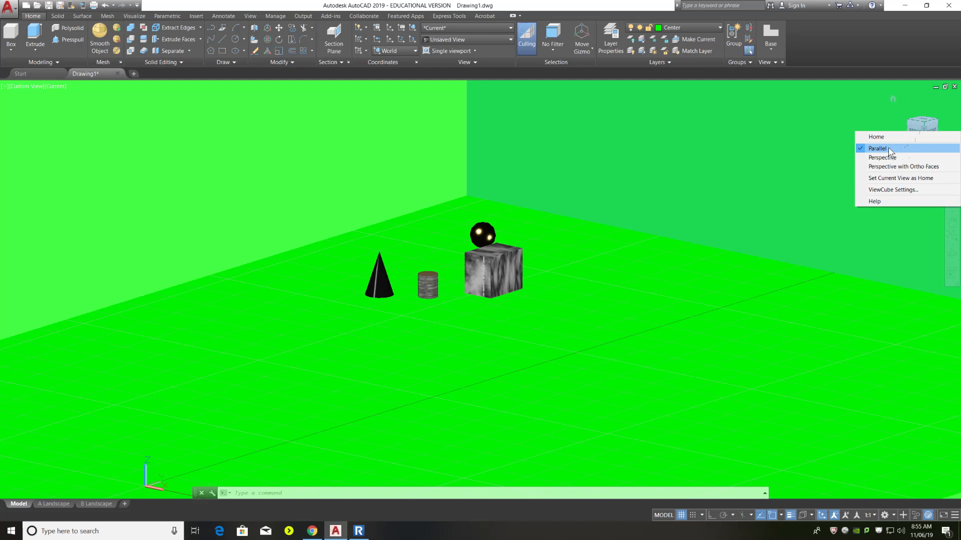
{"action": "key", "text": "Escape"}
{"action": "key", "text": "Escape"}
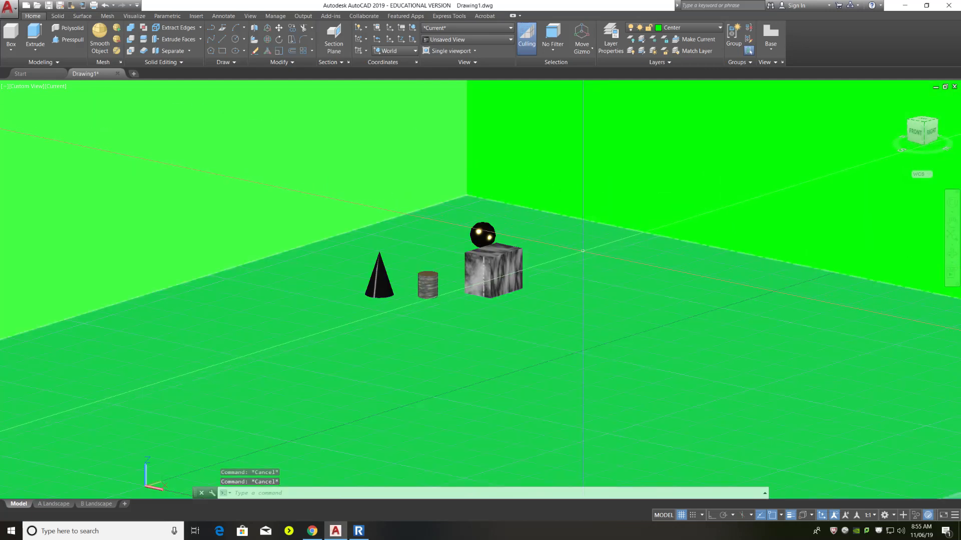
Render the four solids against the slab and walls from a close, low front view, check the image and close it.
{"action": "middle_click_drag", "start_coordinate": [583, 251], "coordinate": [588, 245], "text": "shift"}
{"action": "scroll", "coordinate": [409, 399], "scroll_direction": "up", "scroll_amount": 2}
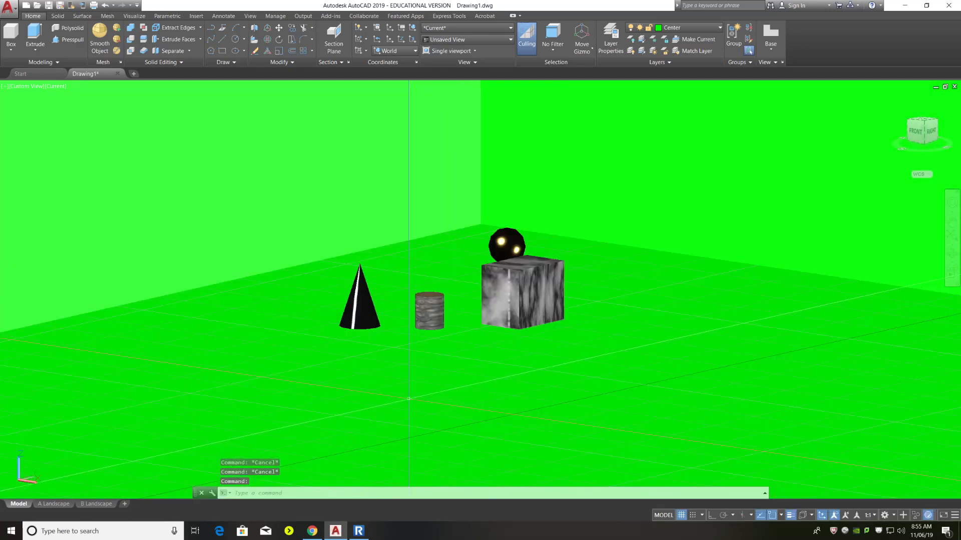
{"action": "scroll", "coordinate": [408, 399], "scroll_direction": "up", "scroll_amount": 2}
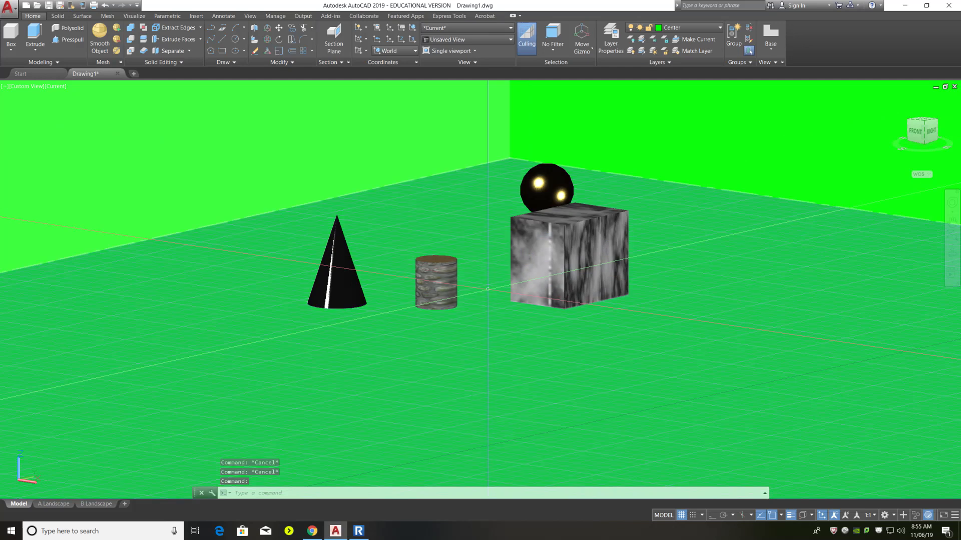
{"action": "middle_click_drag", "start_coordinate": [488, 288], "coordinate": [511, 289], "text": "shift"}
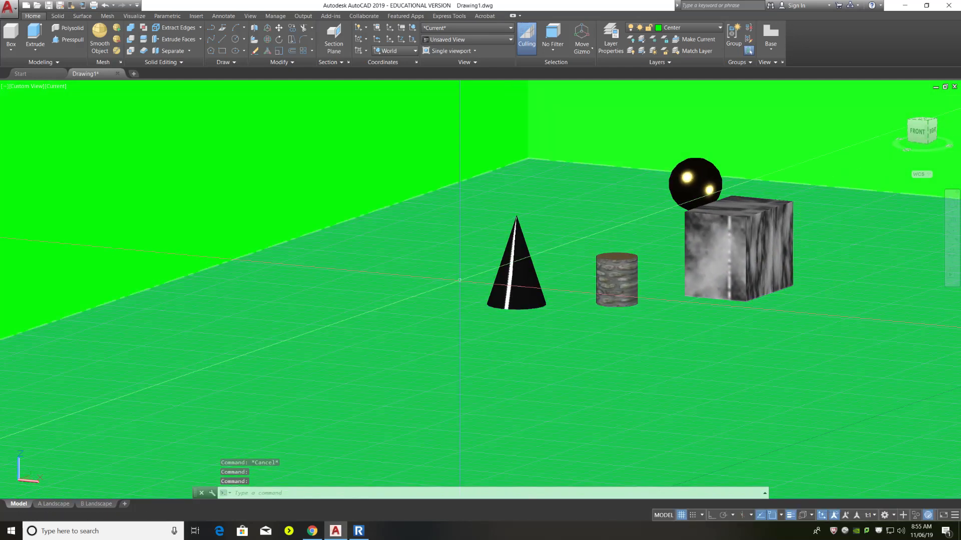
{"action": "scroll", "coordinate": [400, 277], "scroll_direction": "down", "scroll_amount": 5}
{"action": "scroll", "coordinate": [410, 225], "scroll_direction": "up", "scroll_amount": 6}
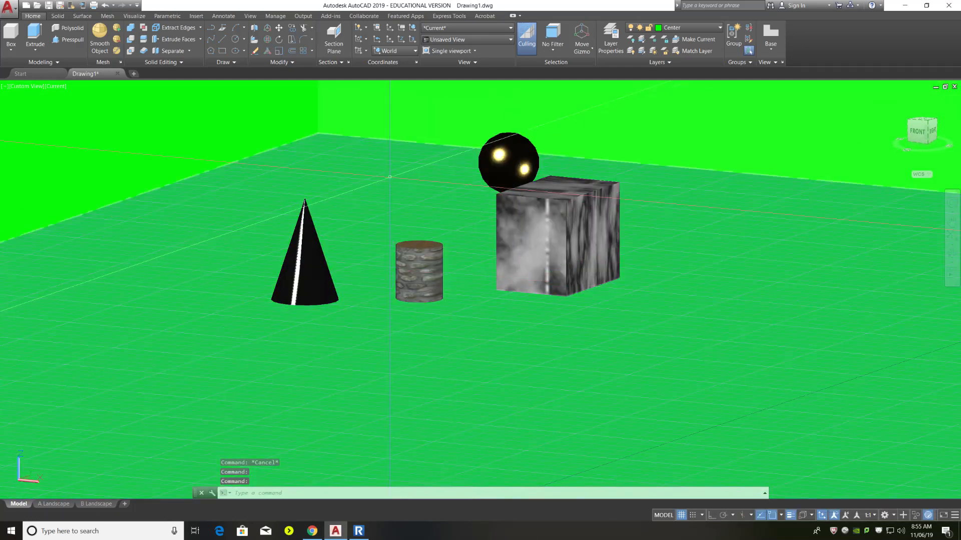
{"action": "scroll", "coordinate": [389, 177], "scroll_direction": "up", "scroll_amount": 1}
{"action": "scroll", "coordinate": [503, 147], "scroll_direction": "up", "scroll_amount": 2}
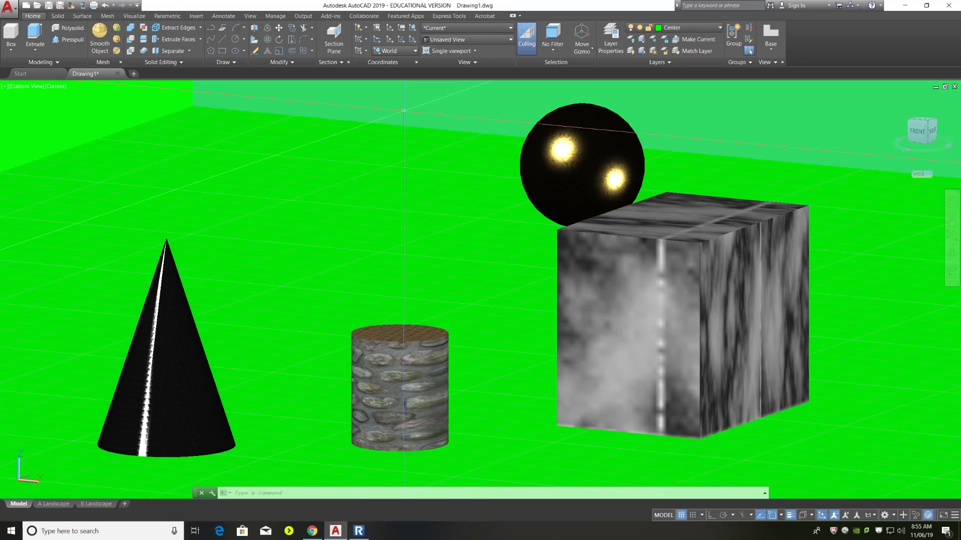
{"action": "left_click", "coordinate": [140, 17]}
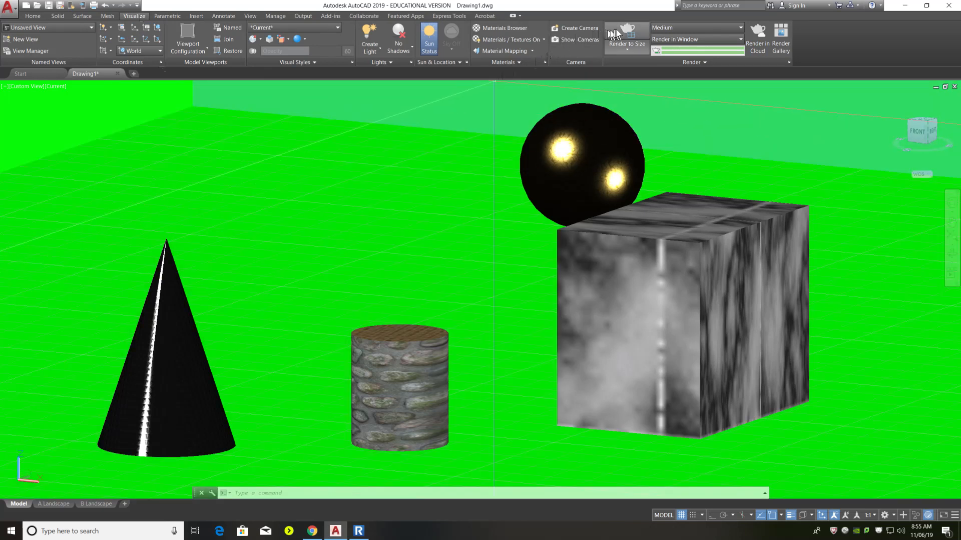
{"action": "left_click", "coordinate": [616, 31]}
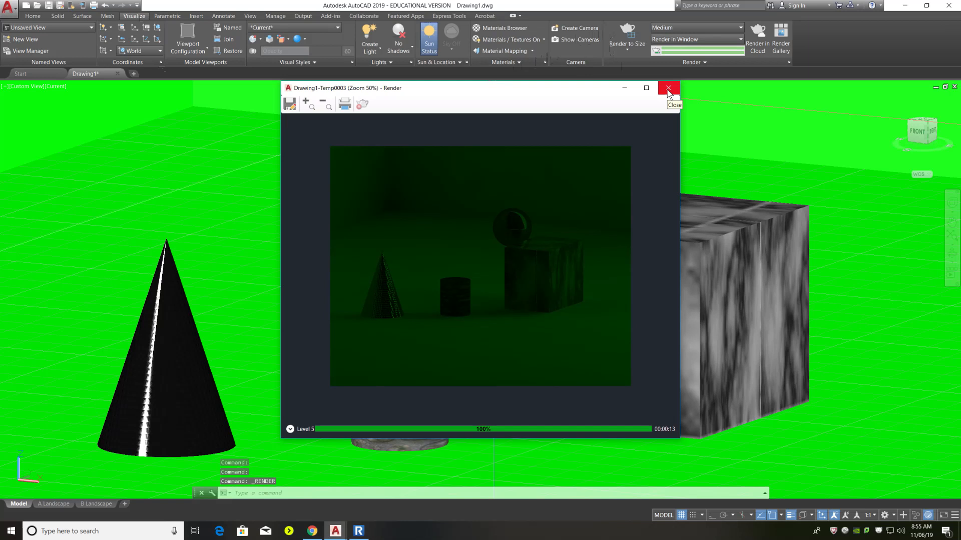
{"action": "left_click", "coordinate": [668, 89]}
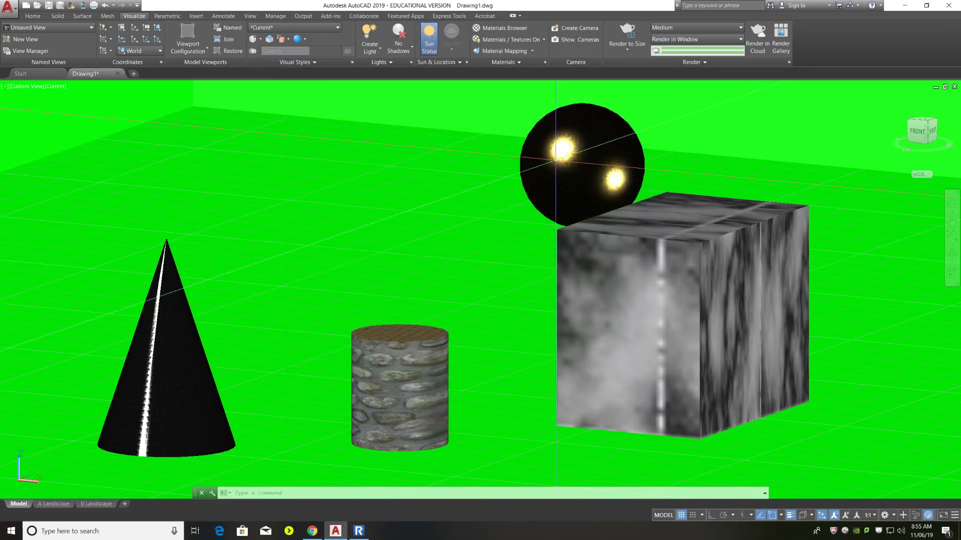
{"action": "scroll", "coordinate": [460, 181], "scroll_direction": "down", "scroll_amount": 5}
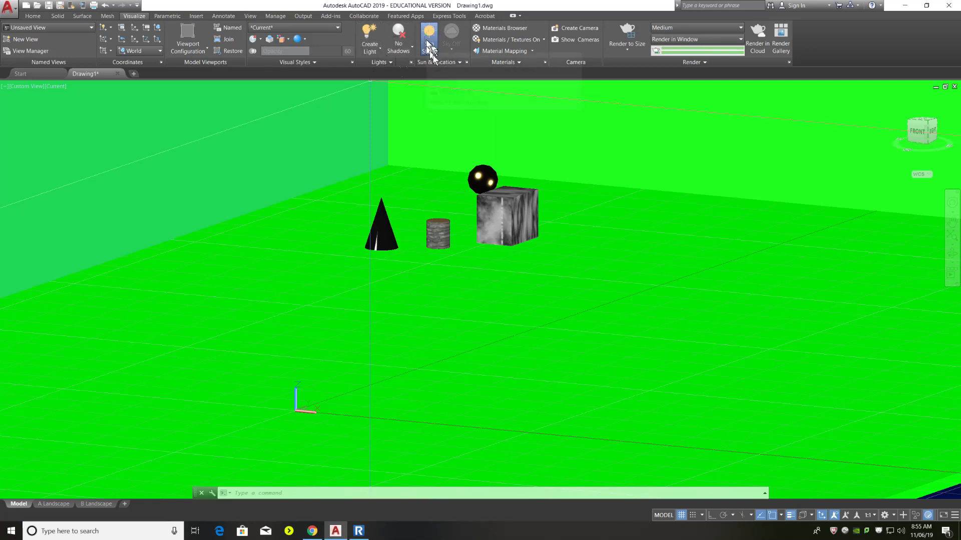
Try to set the drawing's geographic location from online map data without signing in.
{"action": "left_click", "coordinate": [459, 61]}
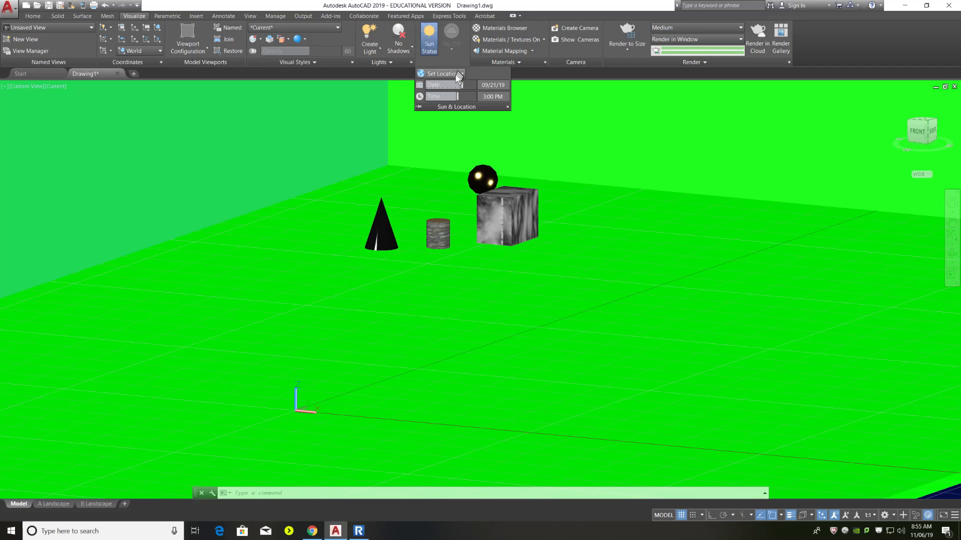
{"action": "left_click", "coordinate": [455, 75]}
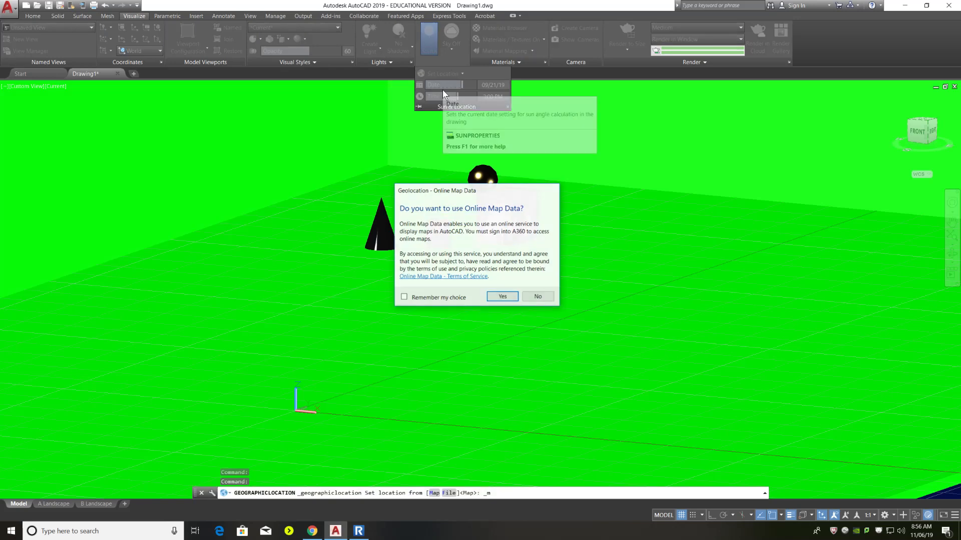
{"action": "left_click", "coordinate": [501, 296]}
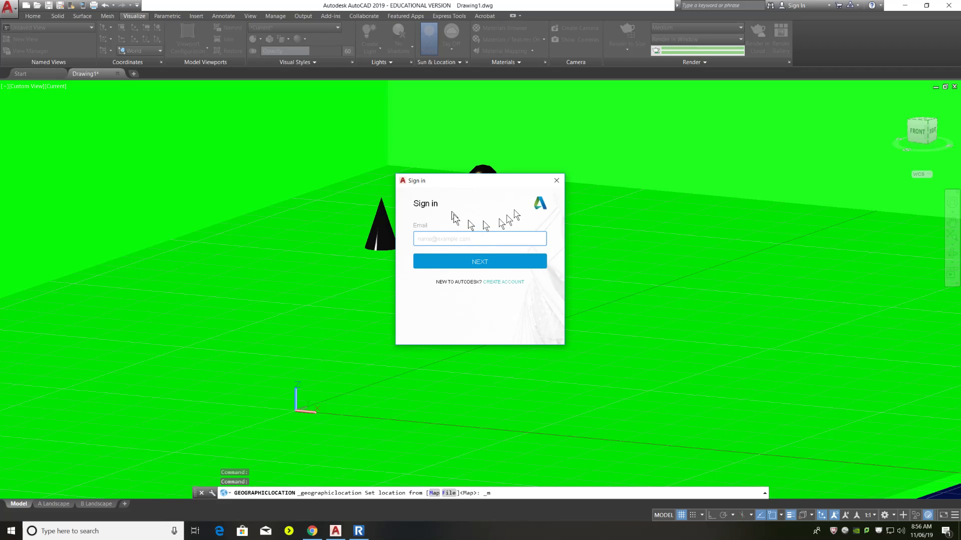
{"action": "left_click", "coordinate": [555, 181]}
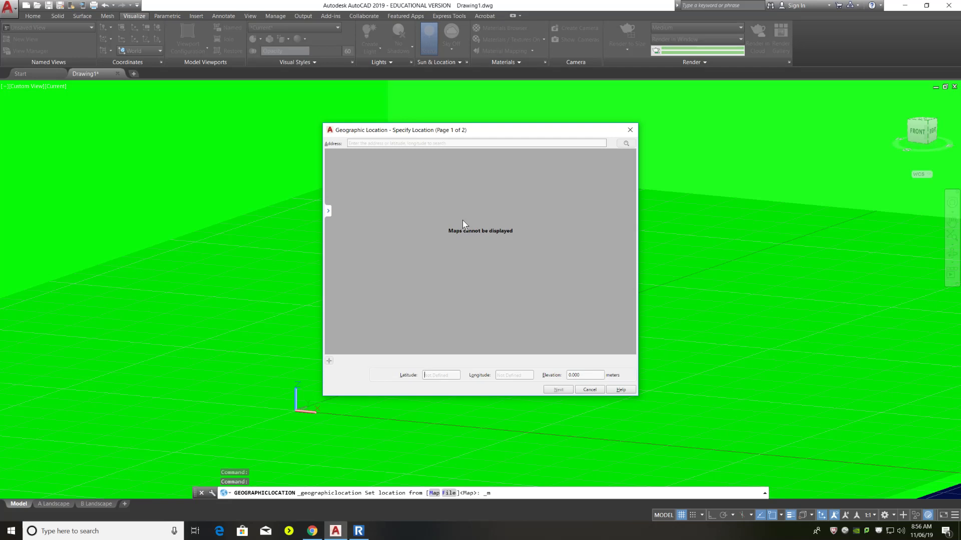
{"action": "left_click", "coordinate": [630, 129]}
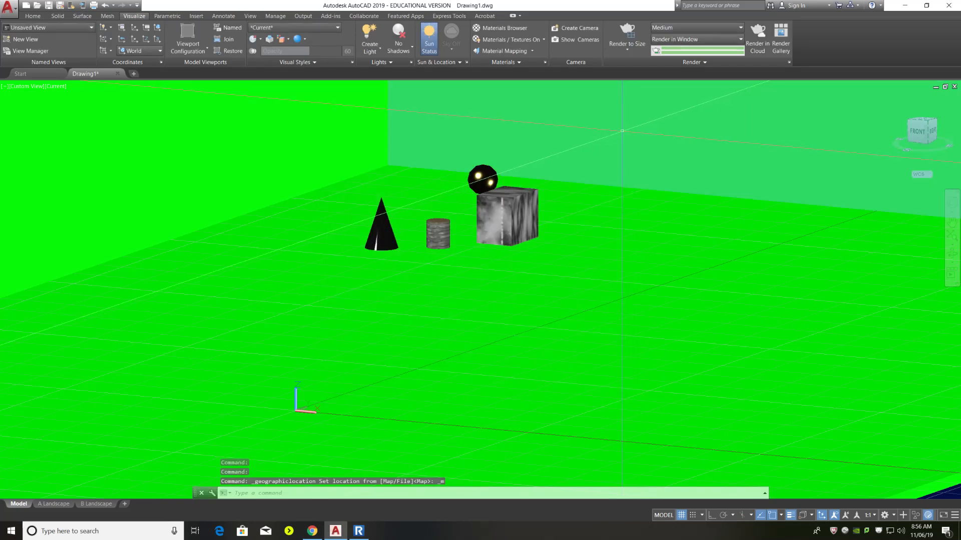
Set the sun date to 07/21/19 and the sun time to 1:02 PM.
{"action": "left_click", "coordinate": [434, 62]}
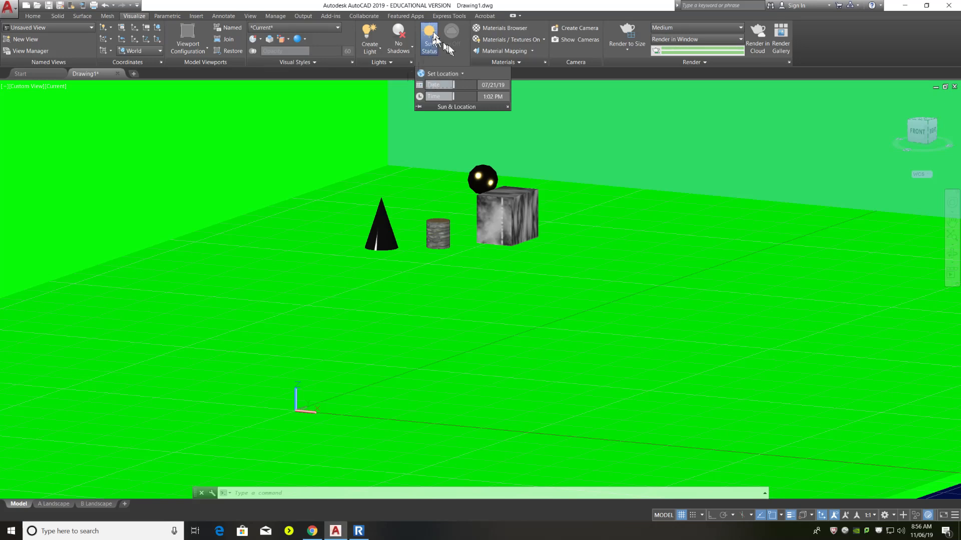
{"action": "key", "text": "Escape"}
{"action": "key", "text": "Escape"}
{"action": "key", "text": "Escape"}
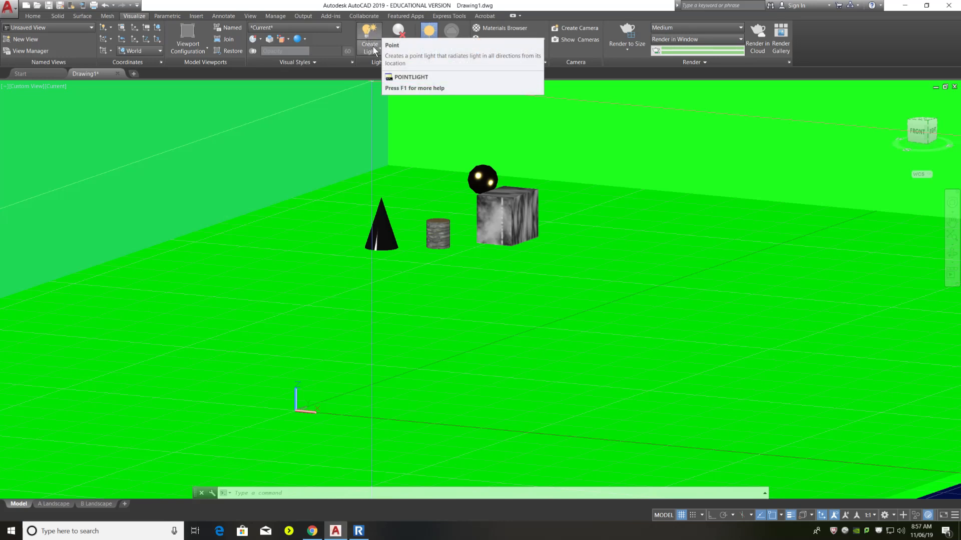
Turn off the default lighting and place a point light near the solids by the back wall, keeping its default options.
{"action": "left_click", "coordinate": [374, 48]}
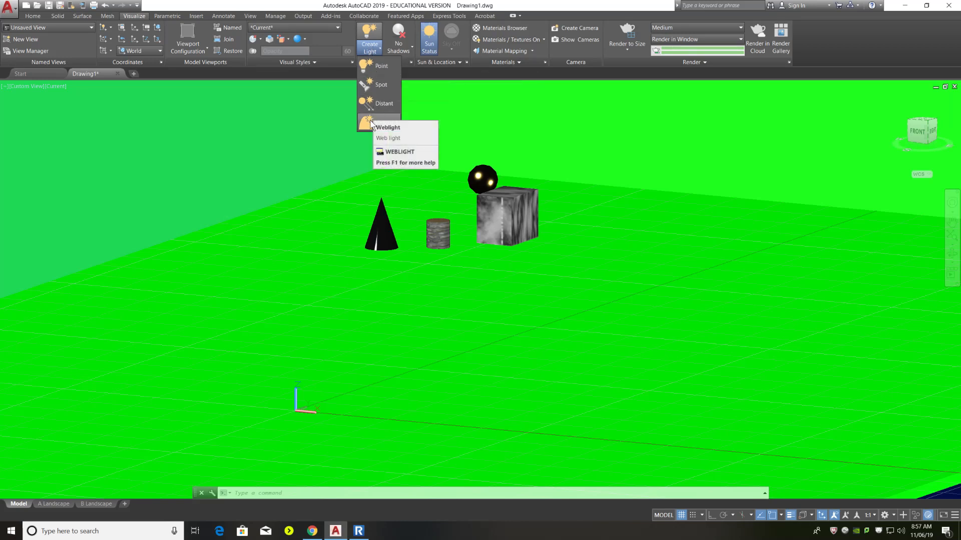
{"action": "left_click", "coordinate": [377, 65]}
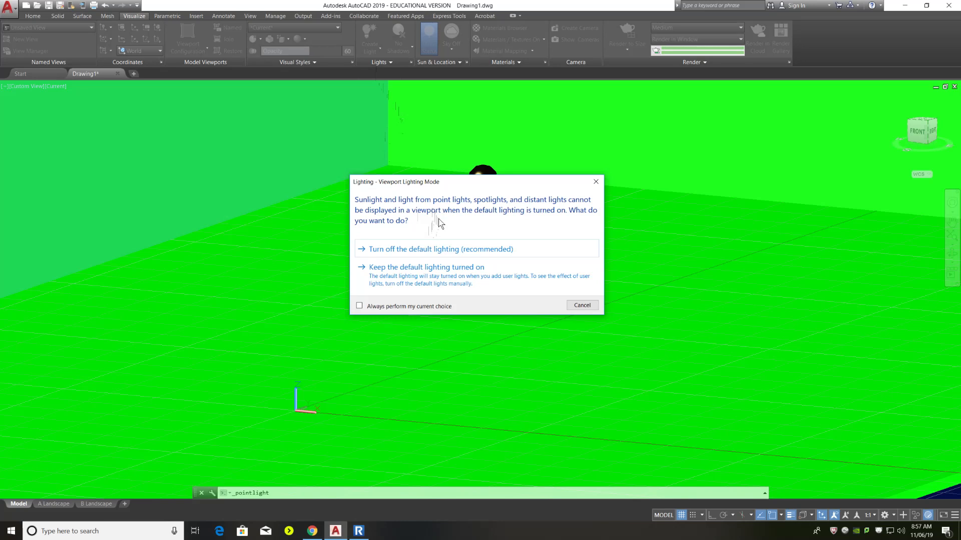
{"action": "left_click", "coordinate": [429, 250]}
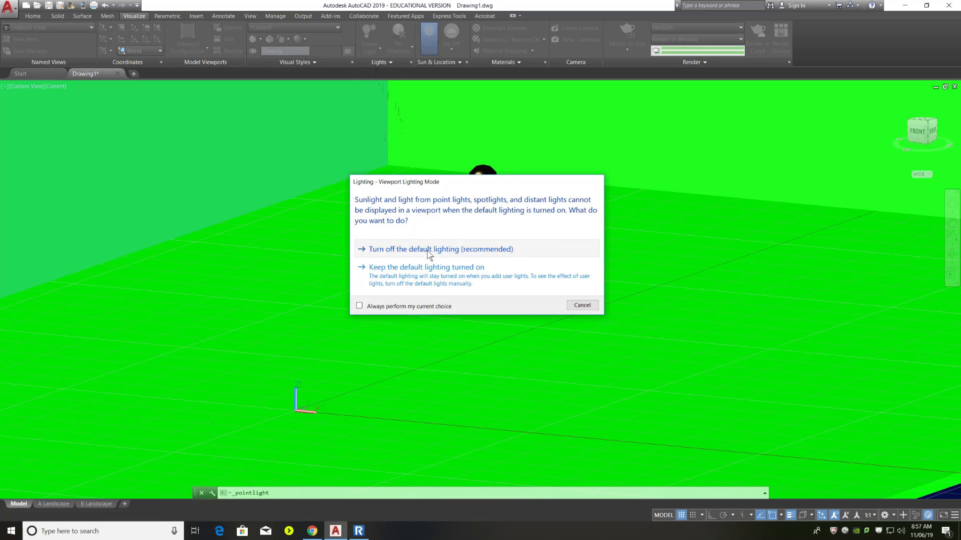
{"action": "scroll", "coordinate": [443, 312], "scroll_direction": "down", "scroll_amount": 4}
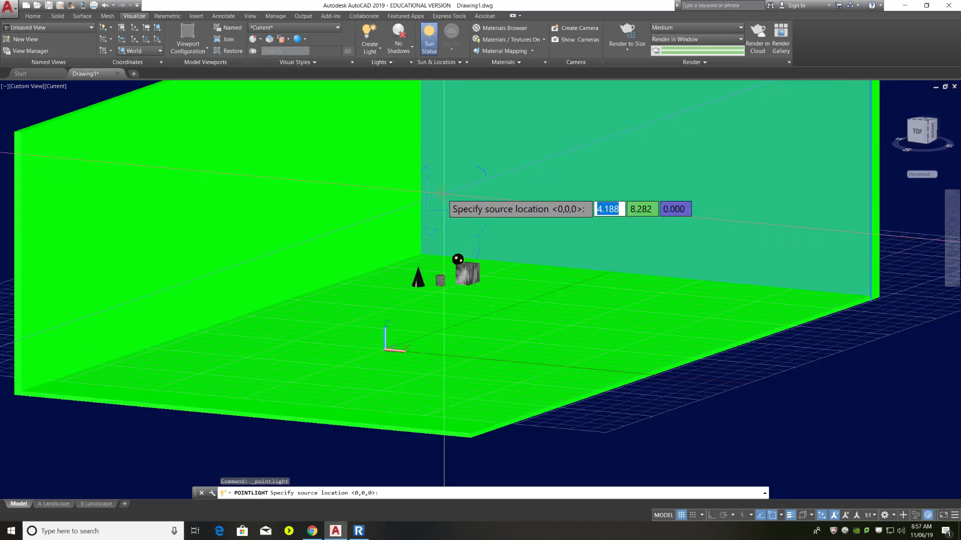
{"action": "middle_click_drag", "start_coordinate": [441, 182], "coordinate": [419, 189], "text": "shift"}
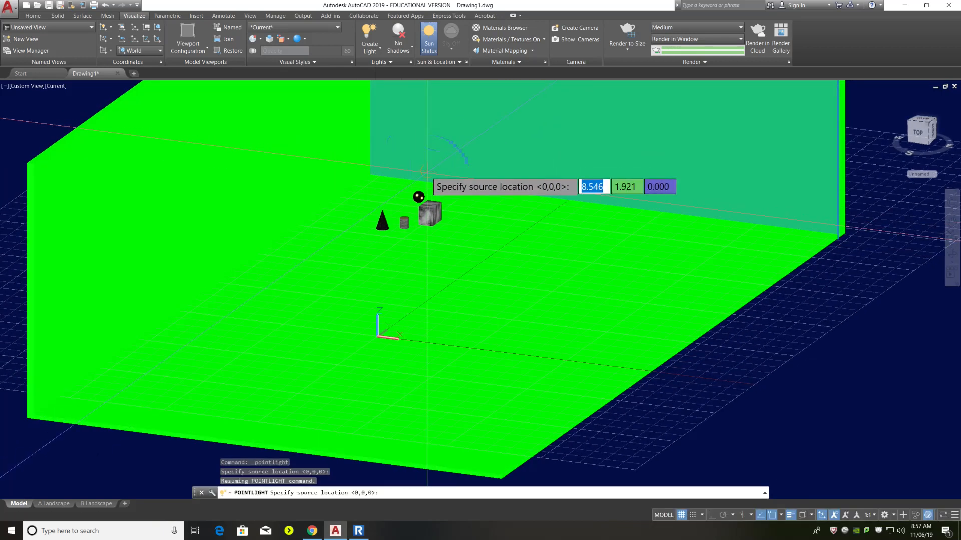
{"action": "scroll", "coordinate": [449, 217], "scroll_direction": "down", "scroll_amount": 5}
{"action": "scroll", "coordinate": [420, 190], "scroll_direction": "up", "scroll_amount": 2}
{"action": "scroll", "coordinate": [420, 190], "scroll_direction": "up", "scroll_amount": 5}
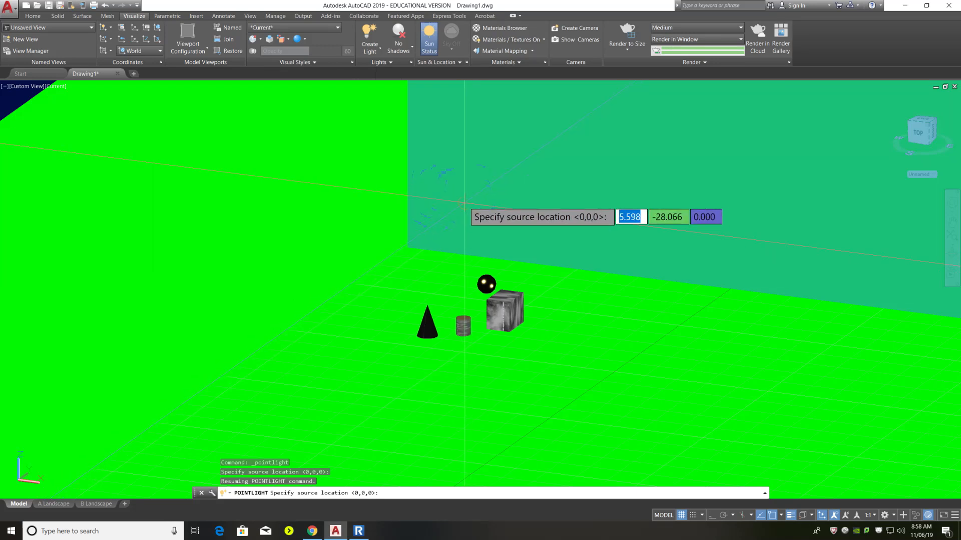
{"action": "left_click", "coordinate": [465, 203]}
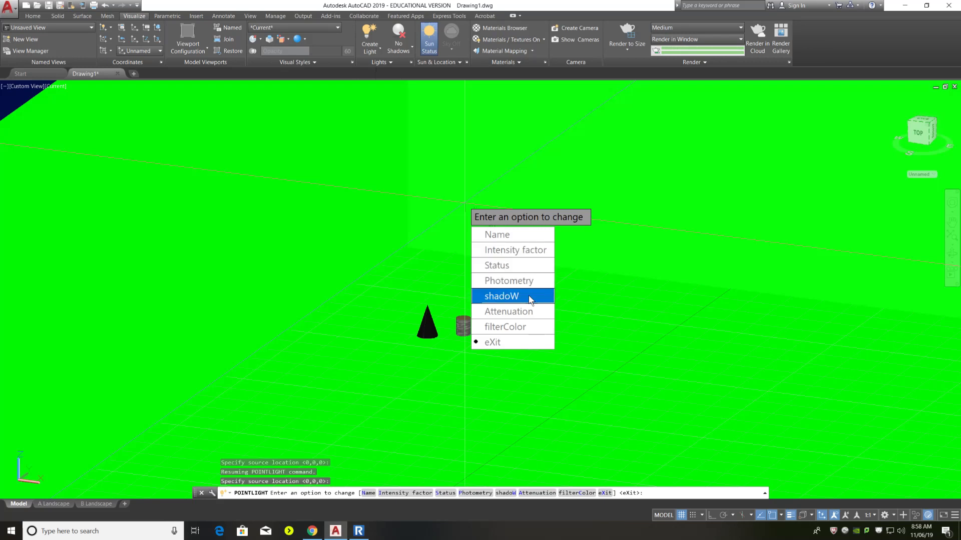
{"action": "left_click", "coordinate": [512, 345]}
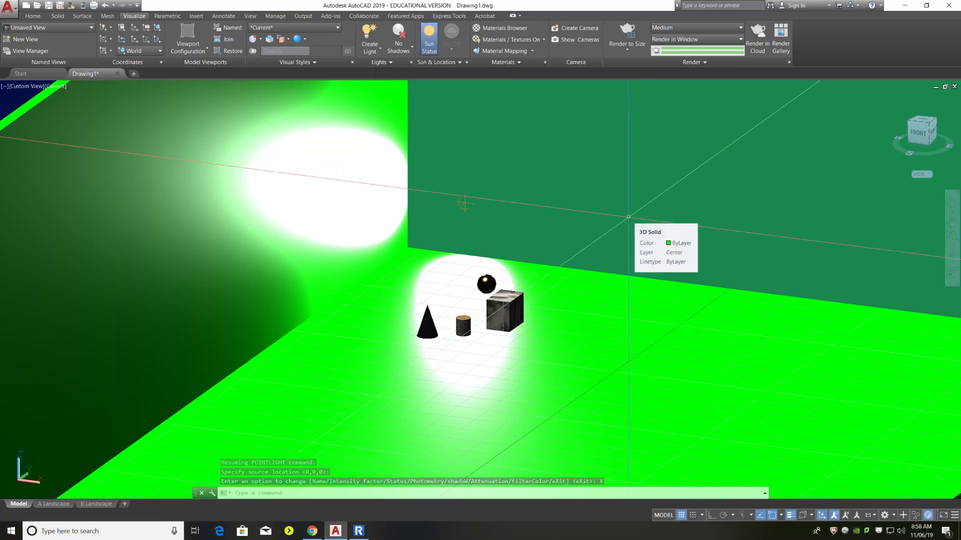
Split the model space into four equal viewports showing the whole slab-and-wall enclosure.
{"action": "mouse_move", "coordinate": [611, 204]}
{"action": "middle_mouse_down", "text": "shift"}
{"action": "mouse_move", "coordinate": [556, 204]}
{"action": "mouse_move", "coordinate": [607, 206]}
{"action": "middle_mouse_up", "text": "shift"}
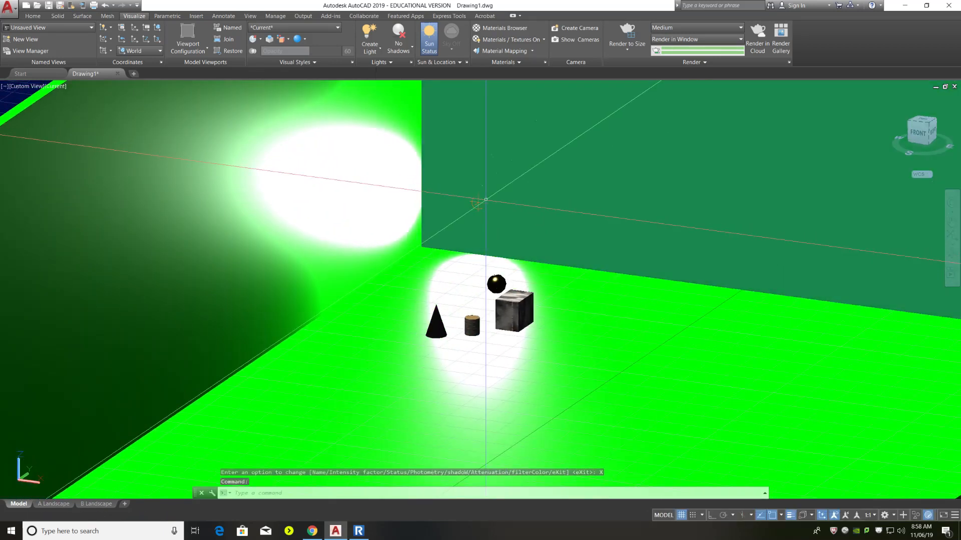
{"action": "scroll", "coordinate": [485, 200], "scroll_direction": "down", "scroll_amount": 5}
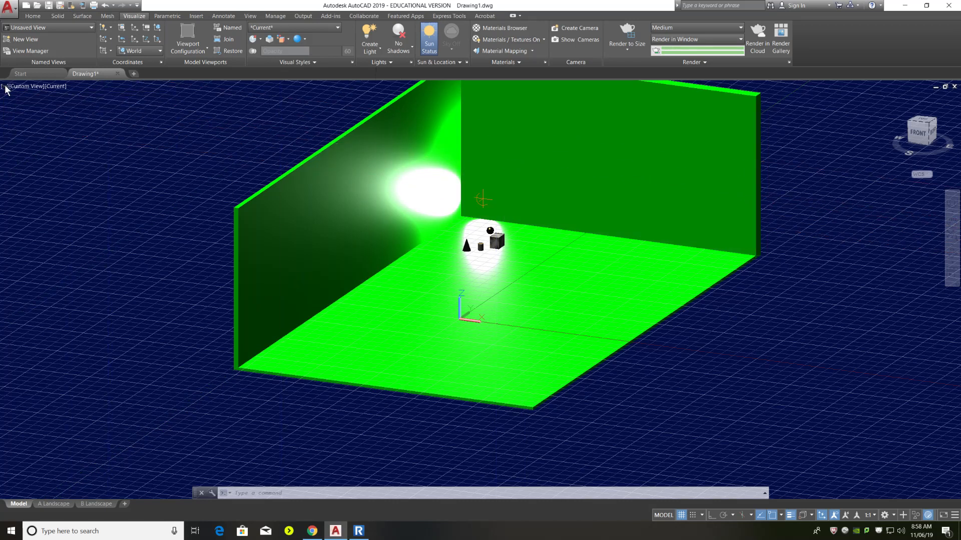
{"action": "left_click", "coordinate": [5, 88]}
{"action": "mouse_move", "coordinate": [27, 108]}
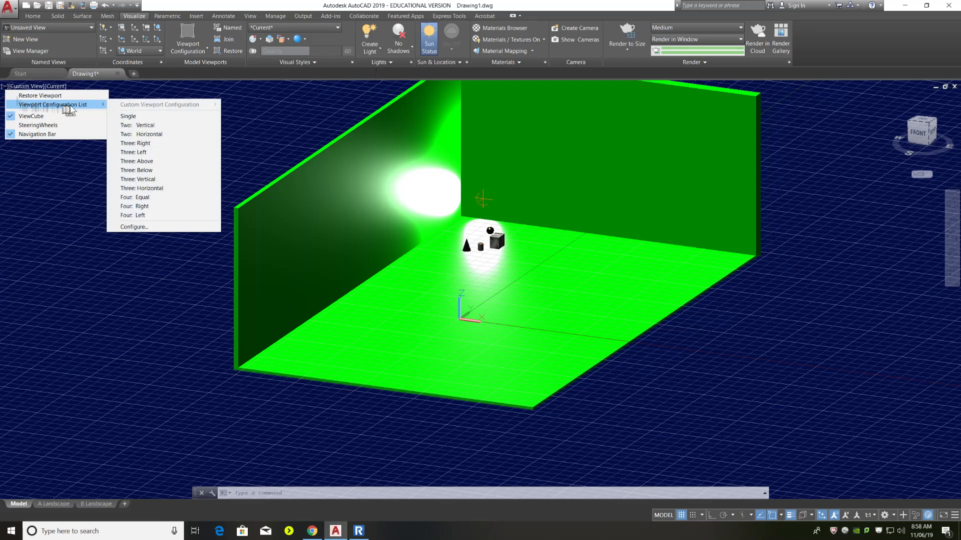
{"action": "left_click", "coordinate": [138, 198]}
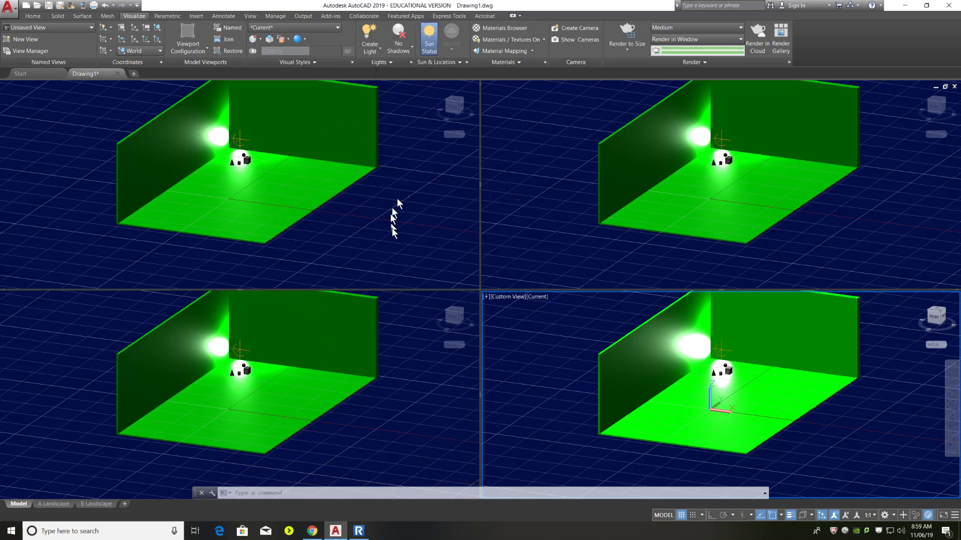
Set the upper-left viewport to the Top view, the lower-left one to Front and the lower-right one to Right.
{"action": "left_click", "coordinate": [367, 214]}
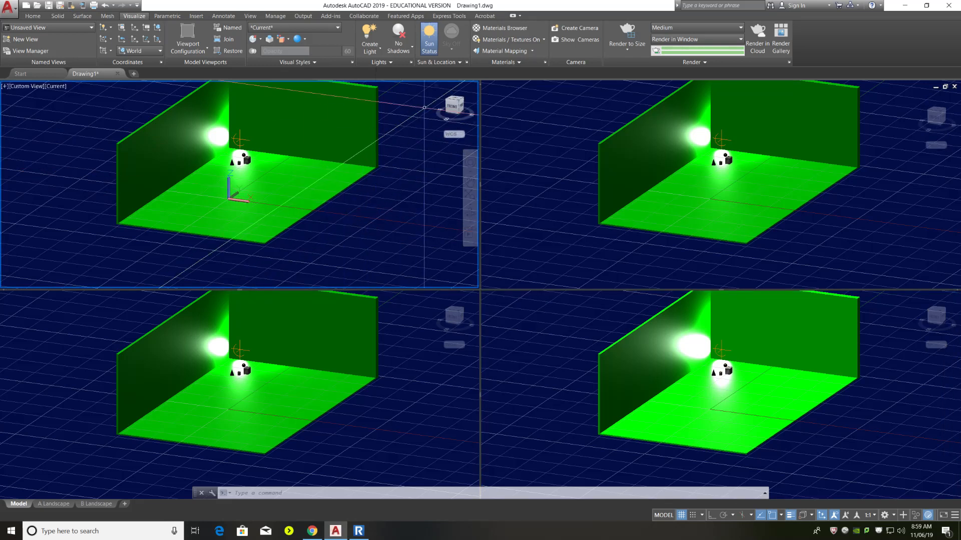
{"action": "left_click", "coordinate": [454, 99]}
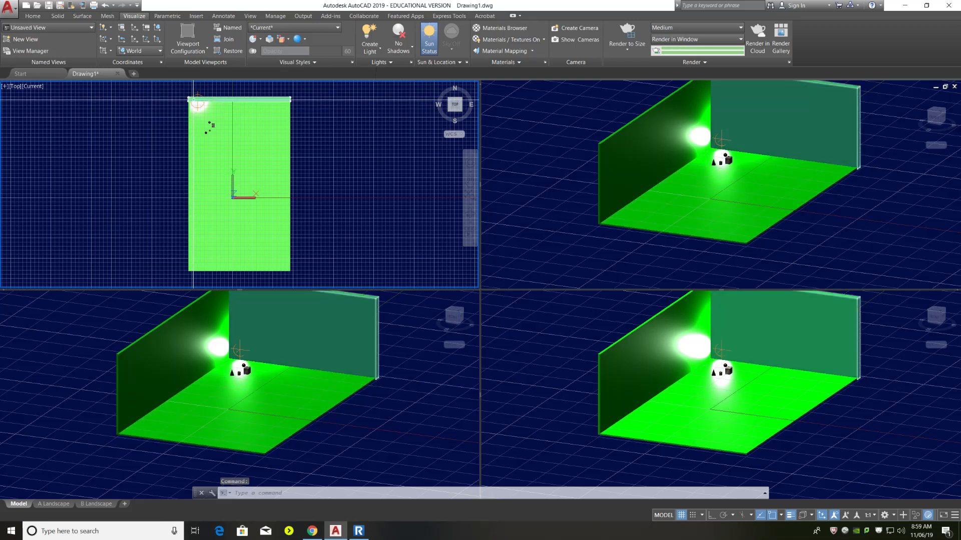
{"action": "left_click", "coordinate": [405, 422]}
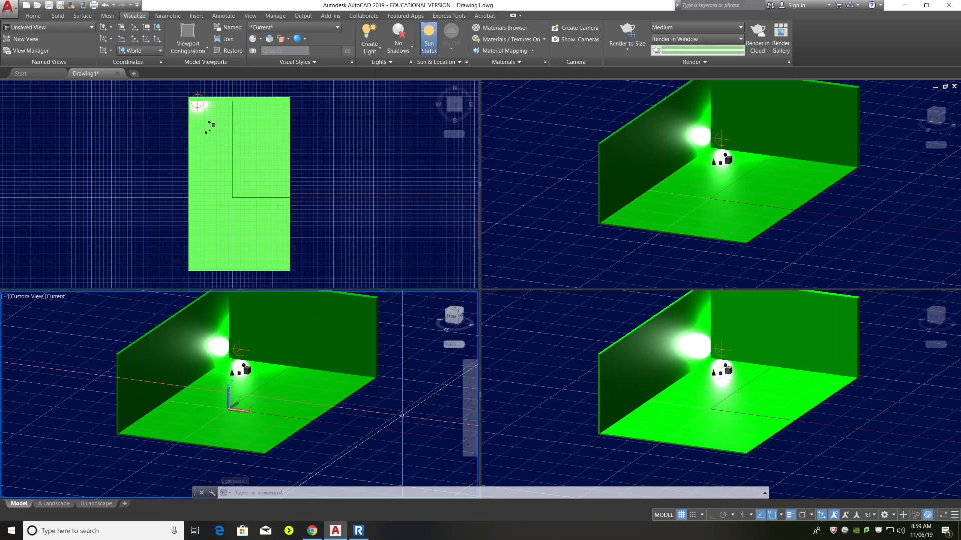
{"action": "left_click", "coordinate": [453, 320]}
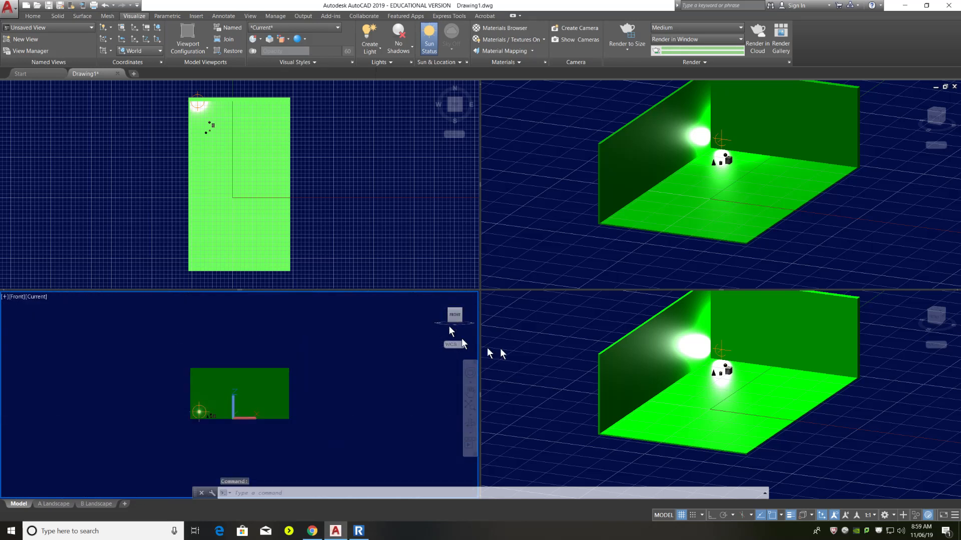
{"action": "left_click", "coordinate": [535, 330]}
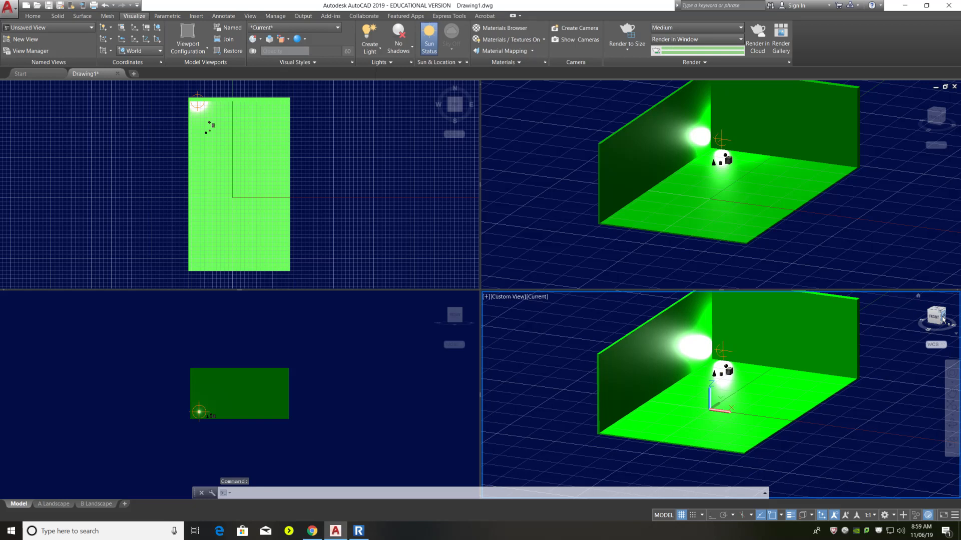
{"action": "left_click", "coordinate": [943, 319]}
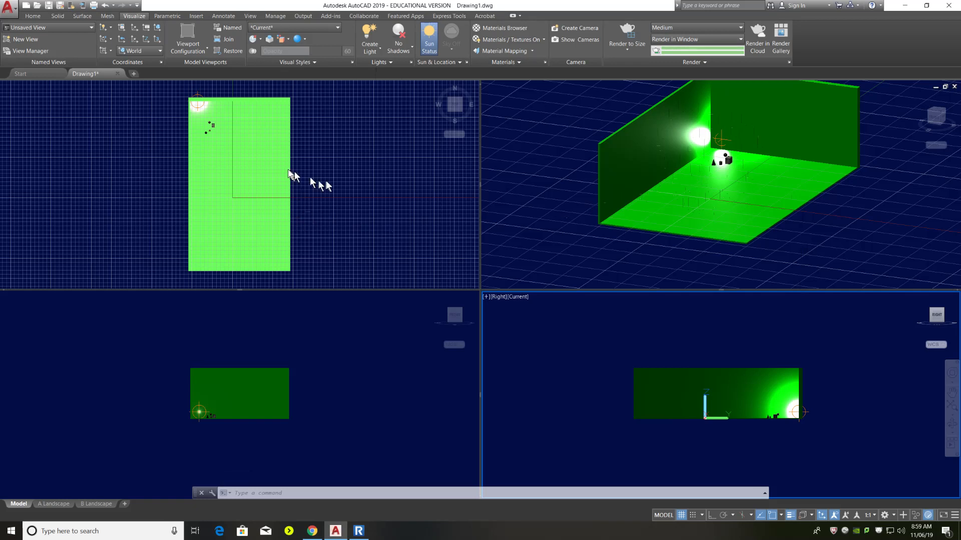
In the Top view, move the point light along X towards the slab's middle and along Y away from the back wall.
{"action": "left_click", "coordinate": [179, 96]}
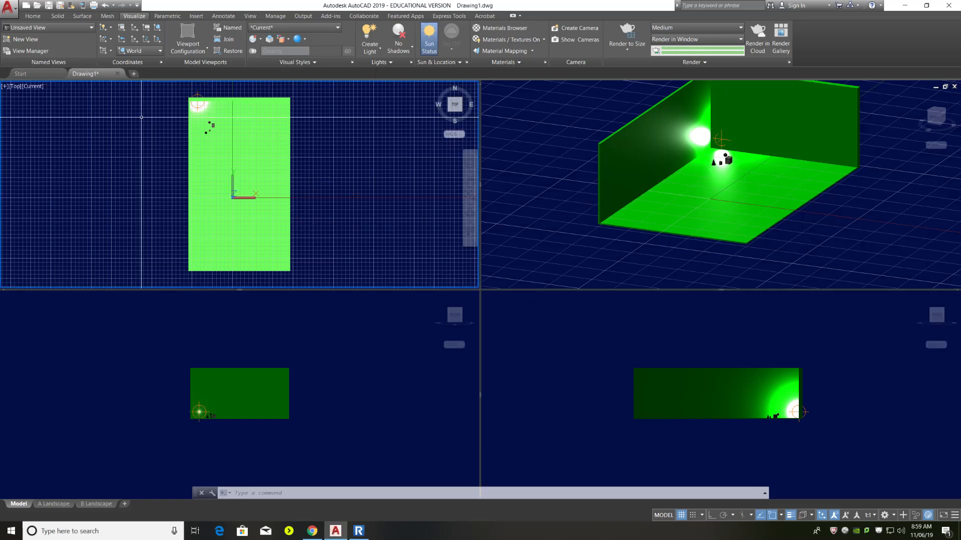
{"action": "left_click", "coordinate": [198, 101]}
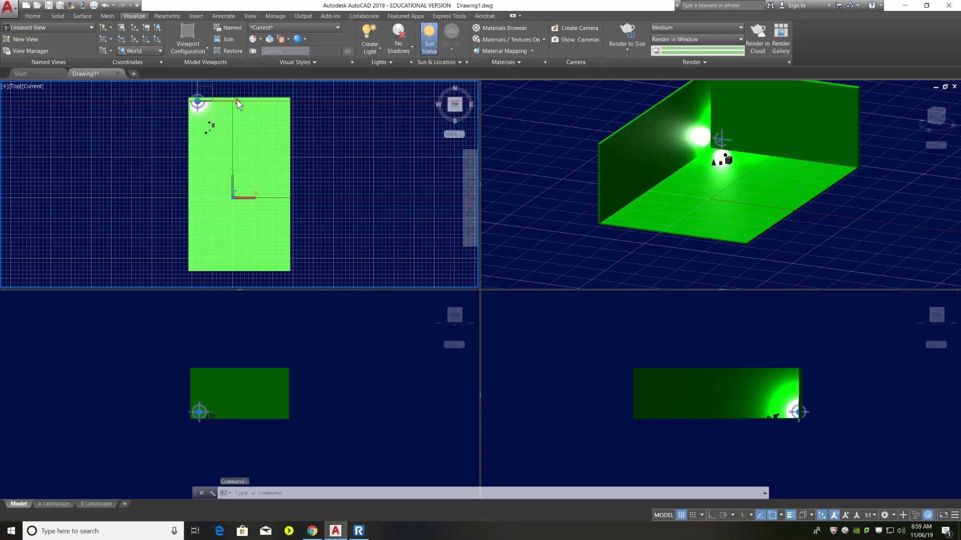
{"action": "left_click", "coordinate": [198, 101]}
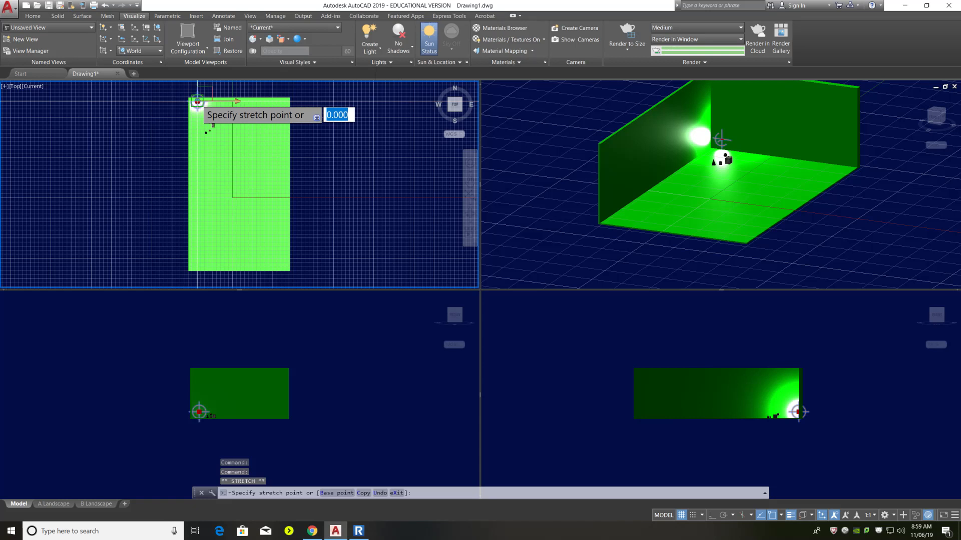
{"action": "left_click", "coordinate": [239, 101]}
{"action": "scroll", "coordinate": [270, 255], "scroll_direction": "down", "scroll_amount": 2}
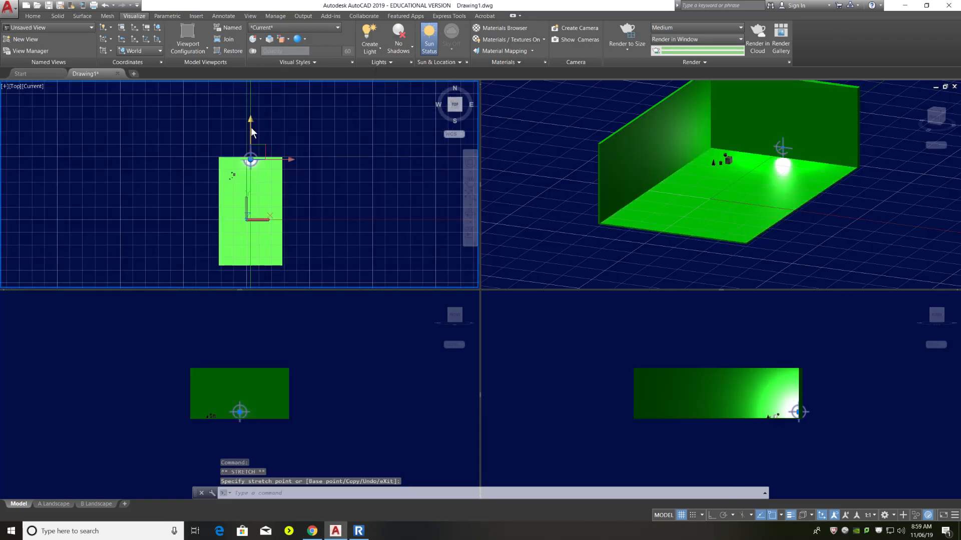
{"action": "left_click", "coordinate": [251, 189]}
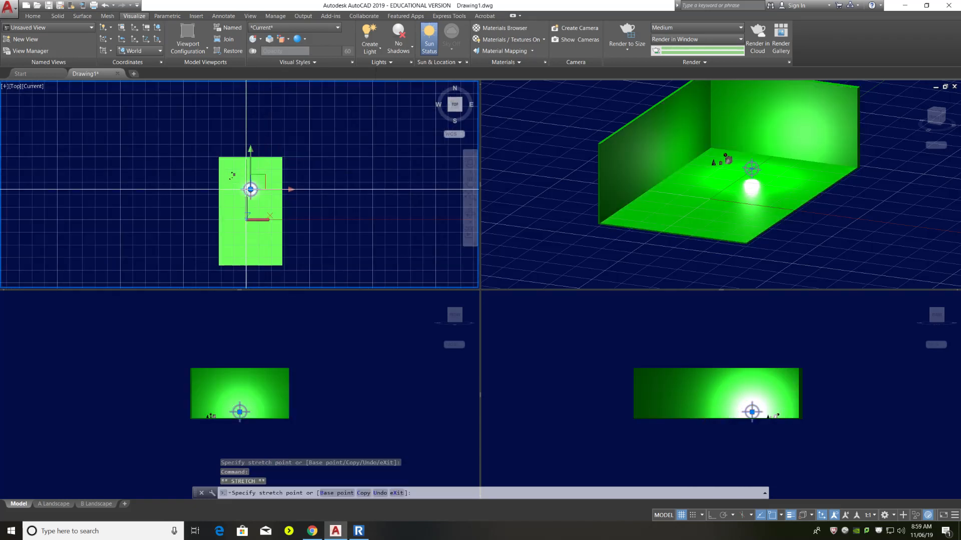
Move the point light back along the X axis in the Top view, closer to the four solids.
{"action": "scroll", "coordinate": [231, 221], "scroll_direction": "up", "scroll_amount": 3}
{"action": "scroll", "coordinate": [220, 190], "scroll_direction": "down", "scroll_amount": 2}
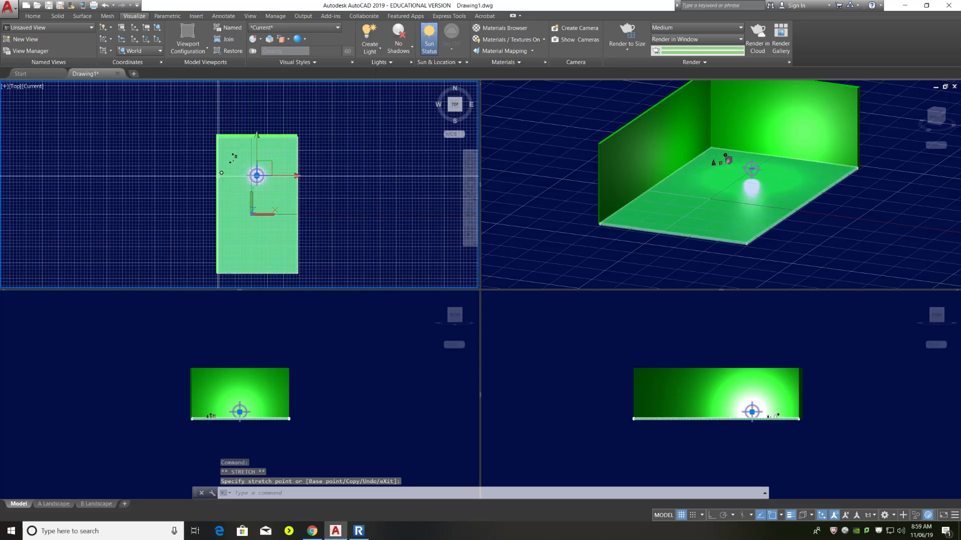
{"action": "scroll", "coordinate": [205, 162], "scroll_direction": "up", "scroll_amount": 2}
{"action": "left_click", "coordinate": [279, 181]}
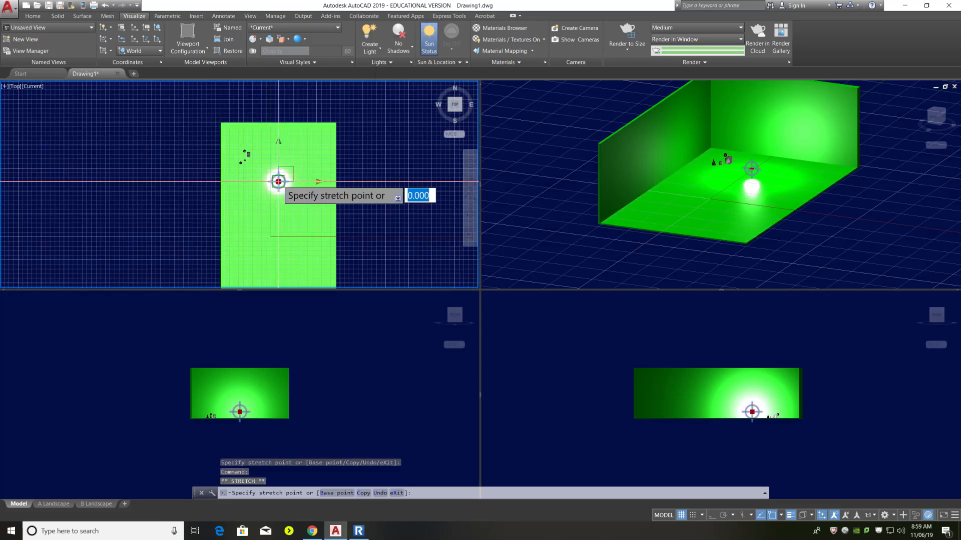
{"action": "left_click", "coordinate": [258, 182]}
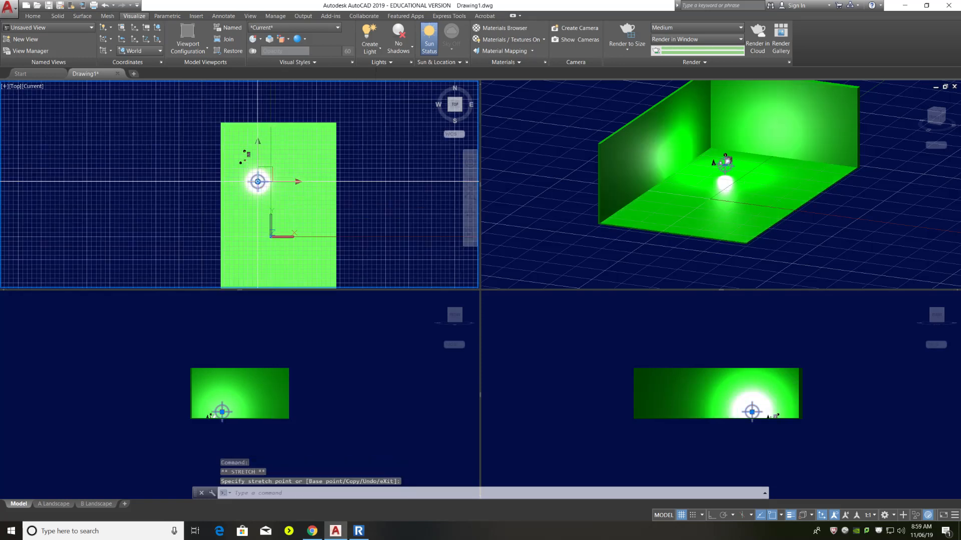
{"action": "left_click", "coordinate": [258, 182]}
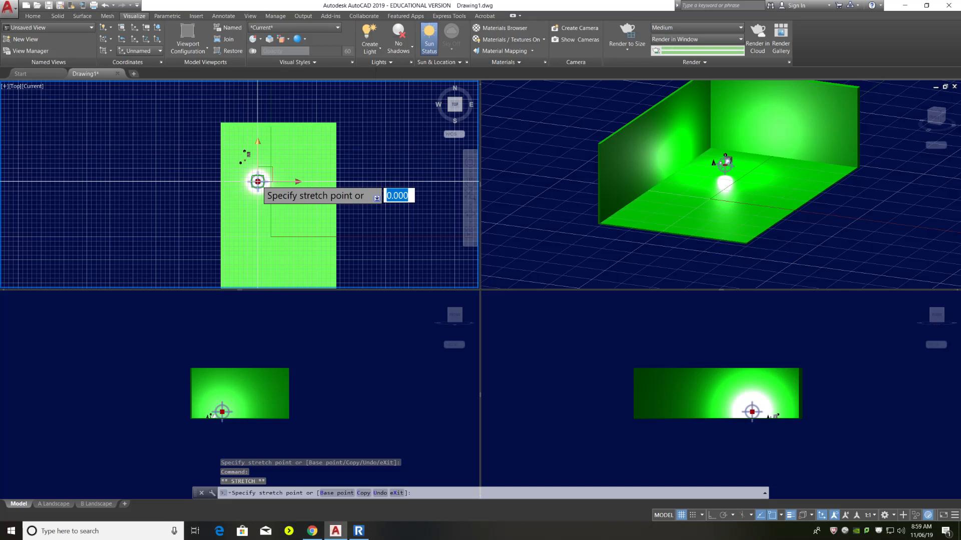
{"action": "left_click", "coordinate": [258, 182]}
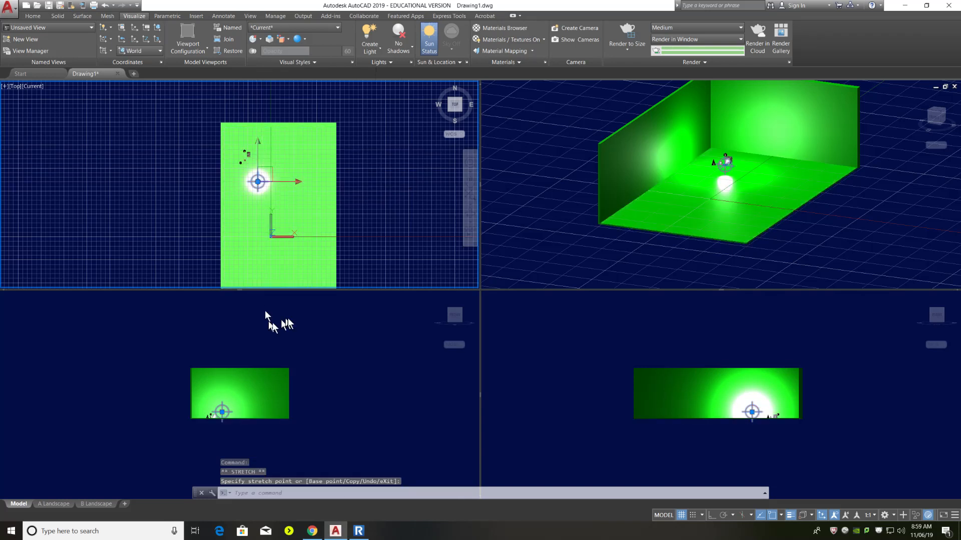
In the Front view, raise the point light along Z and shift it along X until it stands above the four solids.
{"action": "left_click", "coordinate": [265, 337]}
{"action": "scroll", "coordinate": [215, 384], "scroll_direction": "up", "scroll_amount": 3}
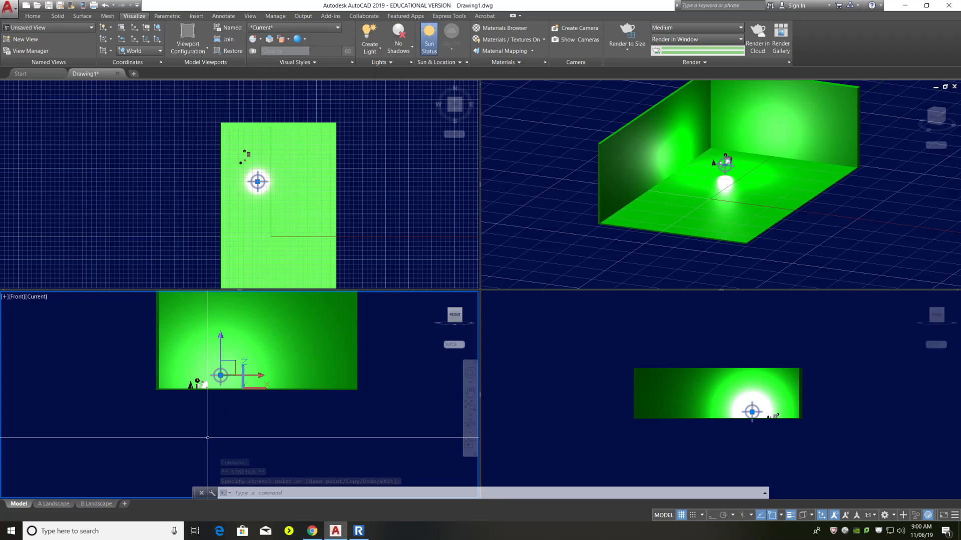
{"action": "scroll", "coordinate": [214, 384], "scroll_direction": "up", "scroll_amount": 2}
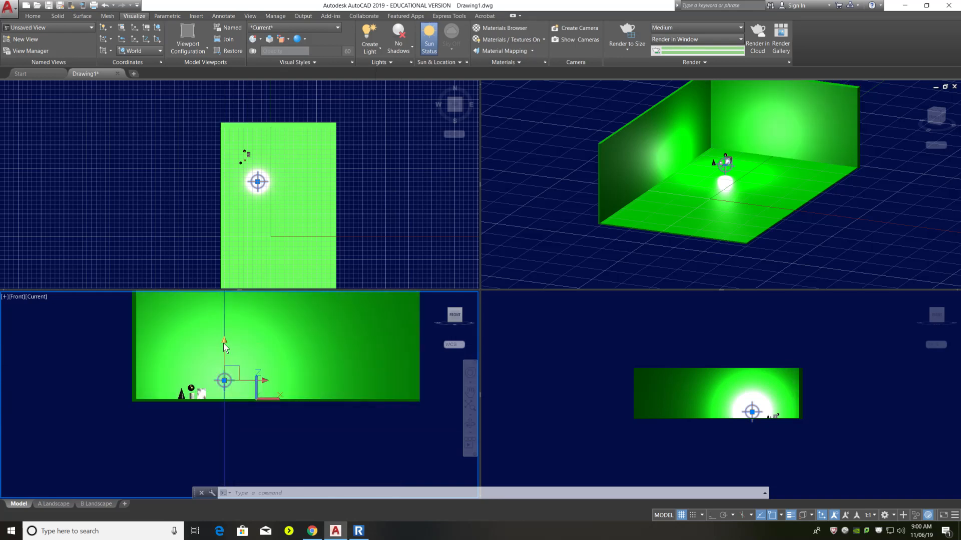
{"action": "left_click", "coordinate": [224, 380]}
{"action": "left_click", "coordinate": [227, 334]}
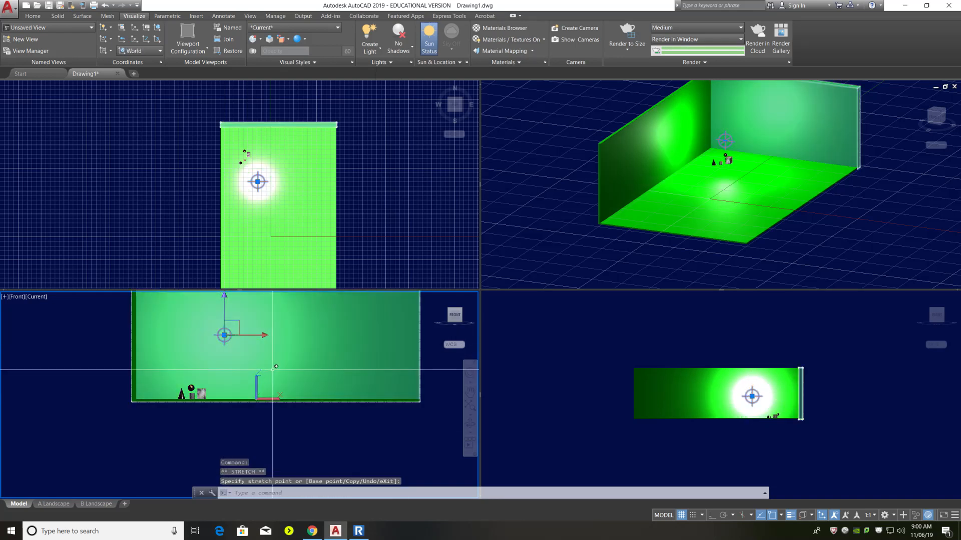
{"action": "left_click", "coordinate": [224, 335]}
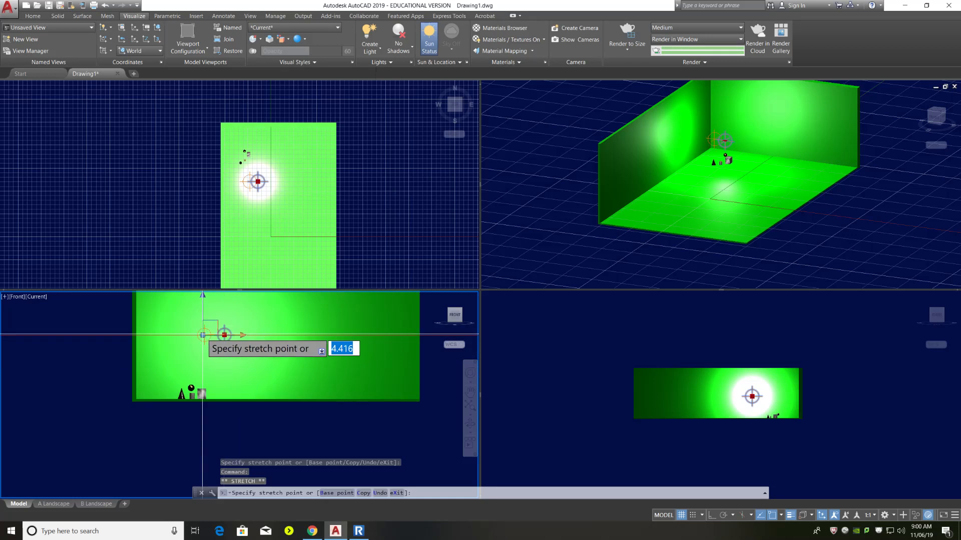
{"action": "left_click", "coordinate": [202, 335]}
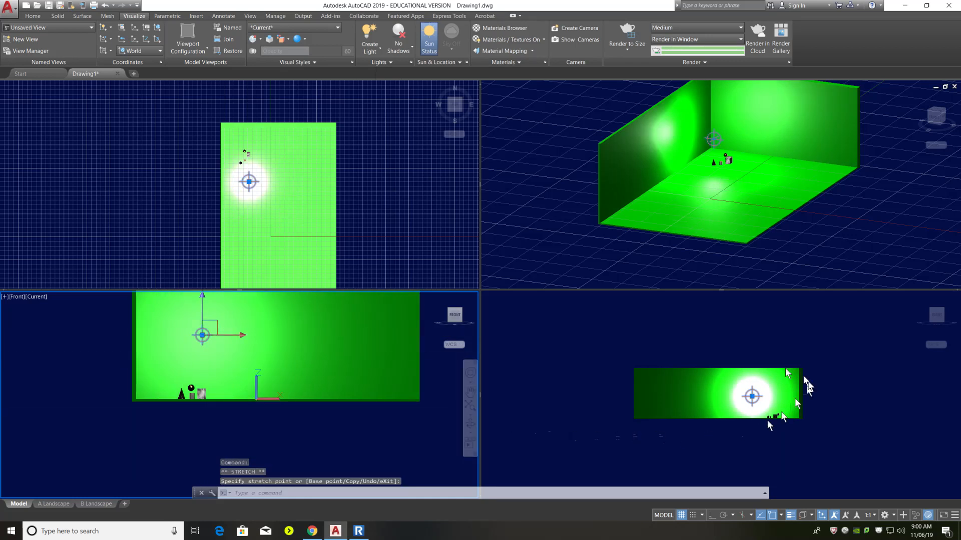
Check the point light's height and distance relative to the four solids in the Front and Right views.
{"action": "scroll", "coordinate": [813, 431], "scroll_direction": "up", "scroll_amount": 3}
{"action": "scroll", "coordinate": [792, 430], "scroll_direction": "down", "scroll_amount": 7}
{"action": "scroll", "coordinate": [713, 429], "scroll_direction": "up", "scroll_amount": 2}
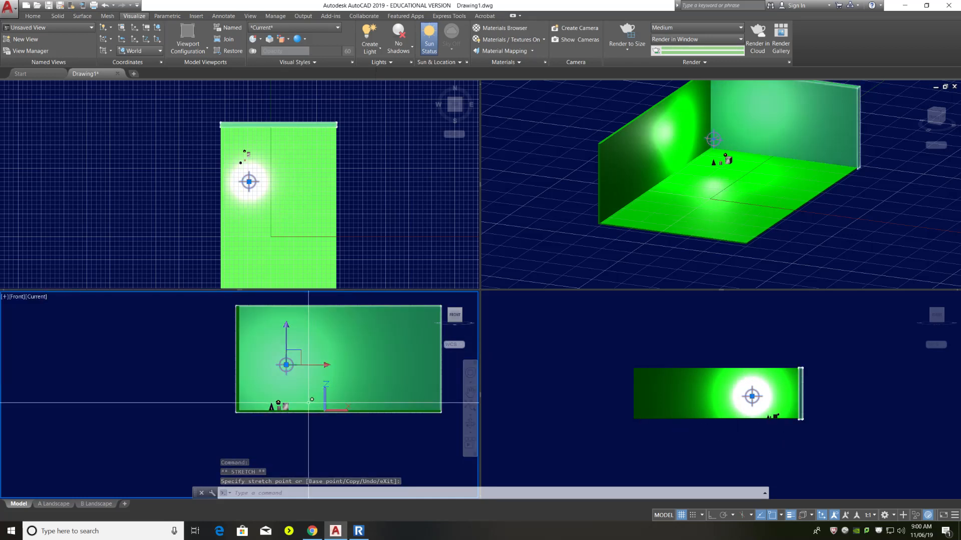
{"action": "left_click", "coordinate": [644, 432]}
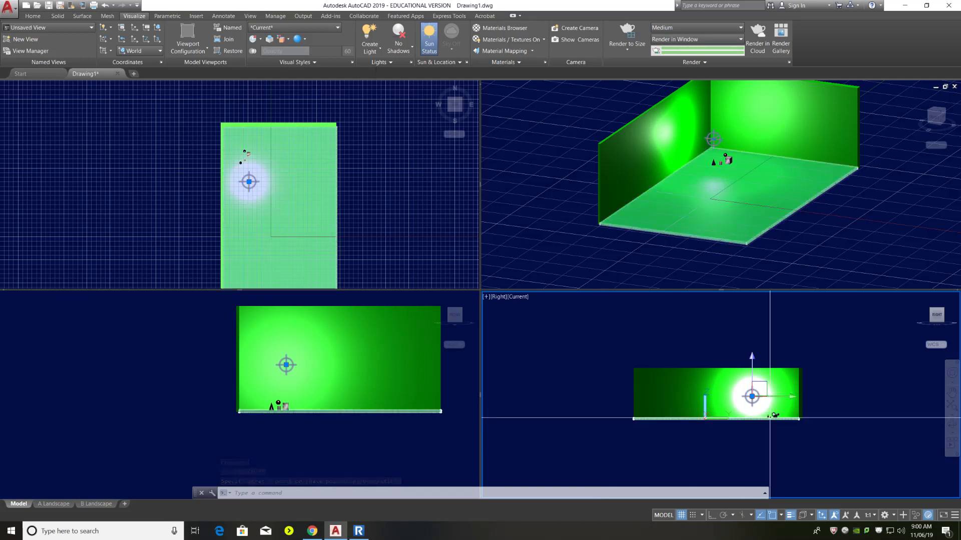
{"action": "scroll", "coordinate": [766, 400], "scroll_direction": "up", "scroll_amount": 3}
{"action": "scroll", "coordinate": [766, 399], "scroll_direction": "up", "scroll_amount": 3}
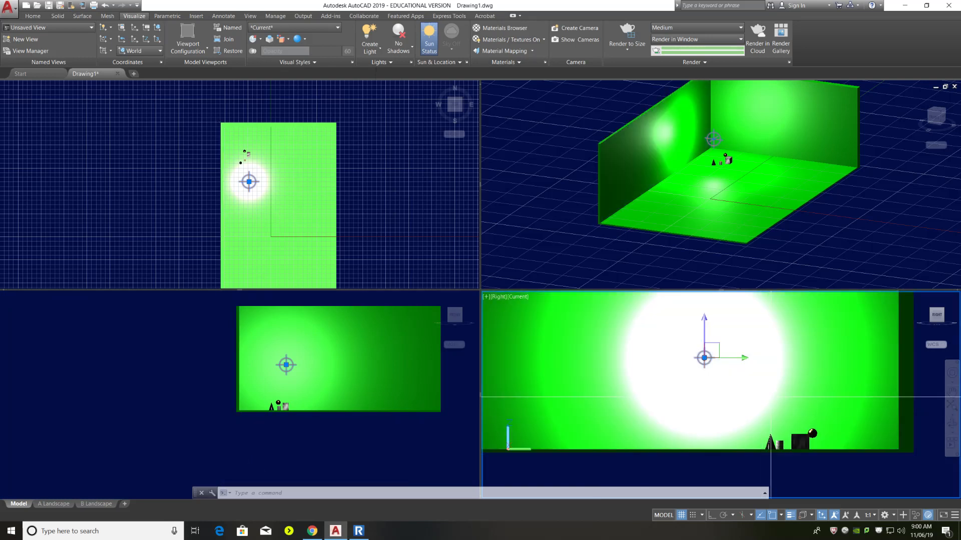
Render a close-up of the four solids from the custom 3D view and close the finished render window.
{"action": "left_click", "coordinate": [772, 260]}
{"action": "left_click", "coordinate": [745, 119]}
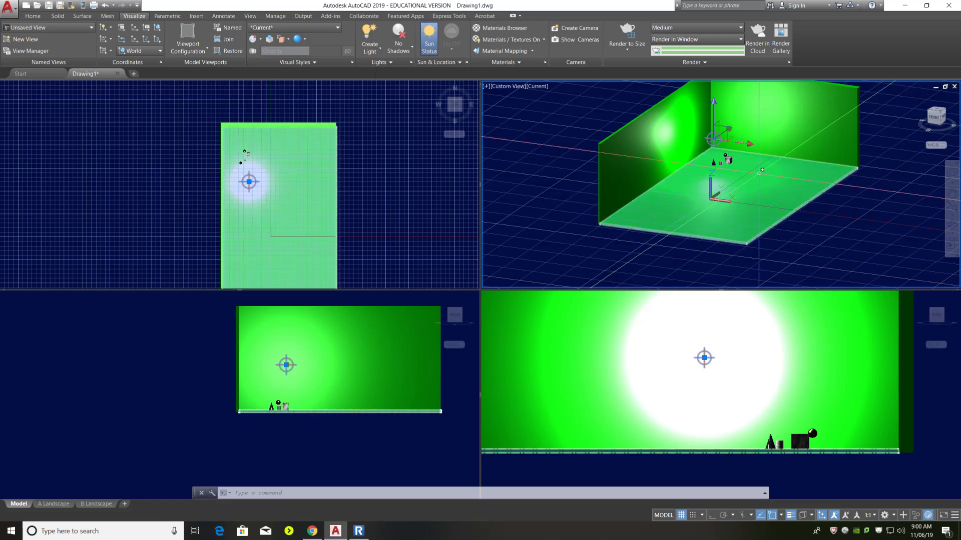
{"action": "scroll", "coordinate": [757, 121], "scroll_direction": "up", "scroll_amount": 2}
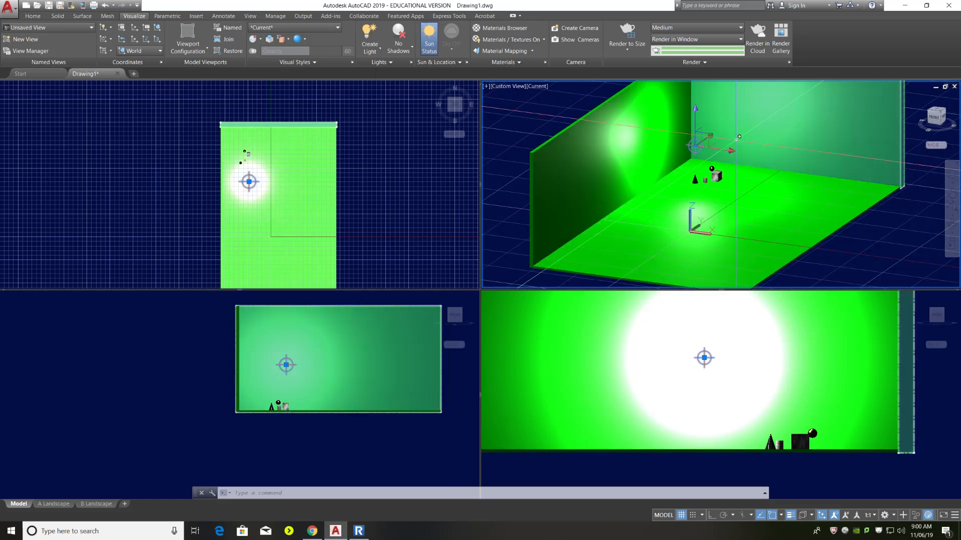
{"action": "scroll", "coordinate": [705, 172], "scroll_direction": "up", "scroll_amount": 3}
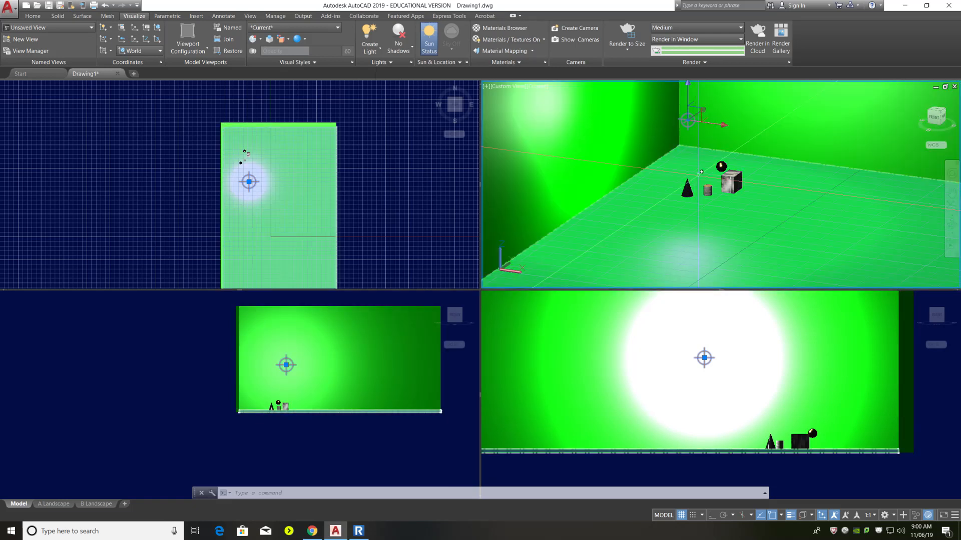
{"action": "scroll", "coordinate": [715, 173], "scroll_direction": "up", "scroll_amount": 2}
{"action": "scroll", "coordinate": [695, 200], "scroll_direction": "up", "scroll_amount": 5}
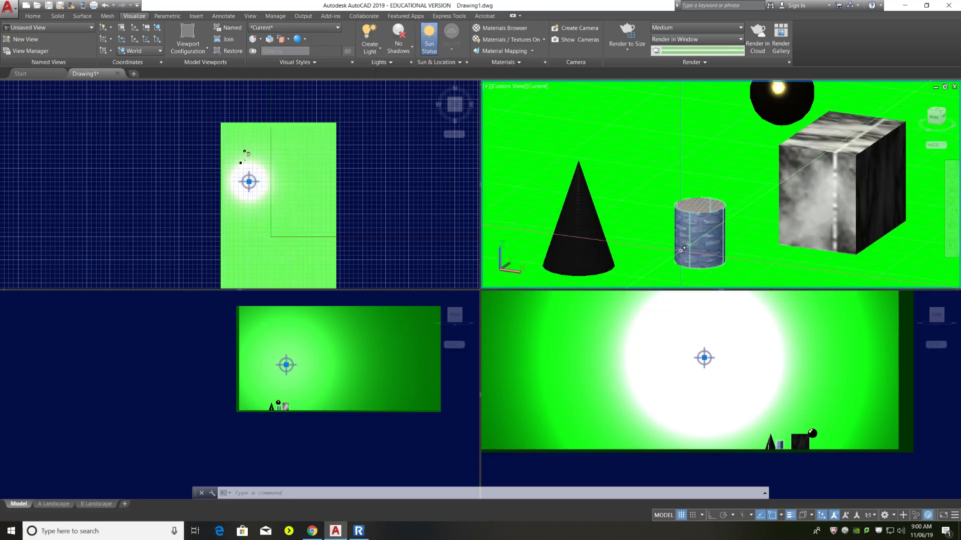
{"action": "left_click", "coordinate": [700, 182]}
{"action": "key", "text": "Escape"}
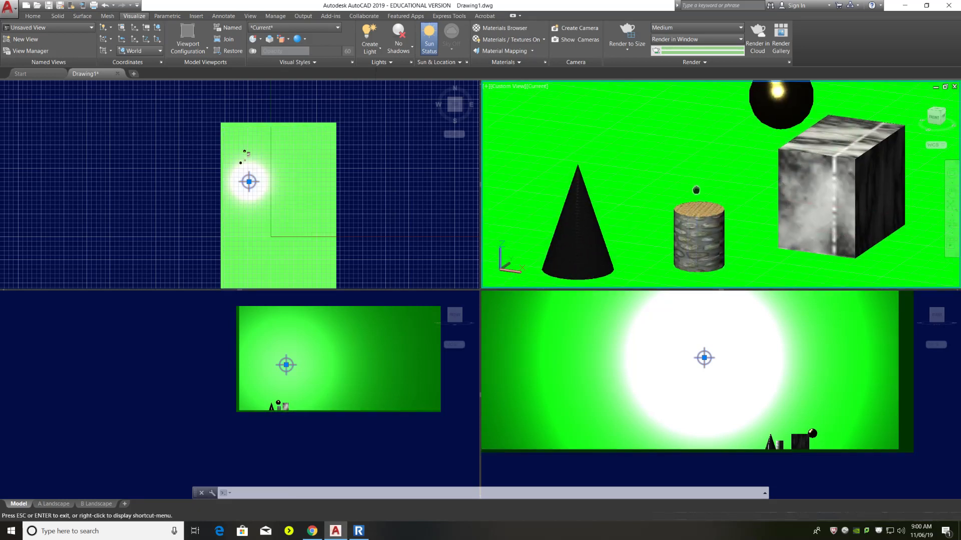
{"action": "scroll", "coordinate": [703, 175], "scroll_direction": "up", "scroll_amount": 3}
{"action": "left_click", "coordinate": [706, 172]}
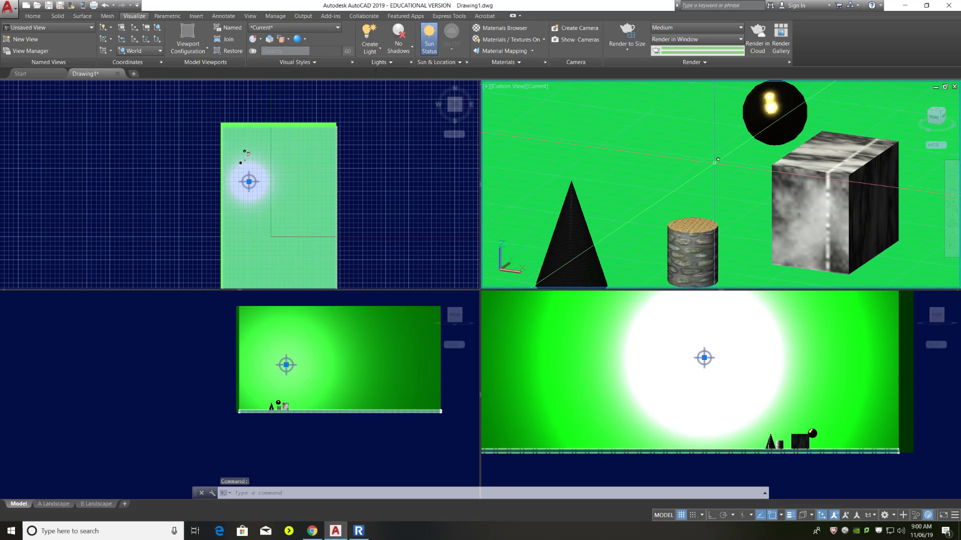
{"action": "left_click", "coordinate": [625, 35]}
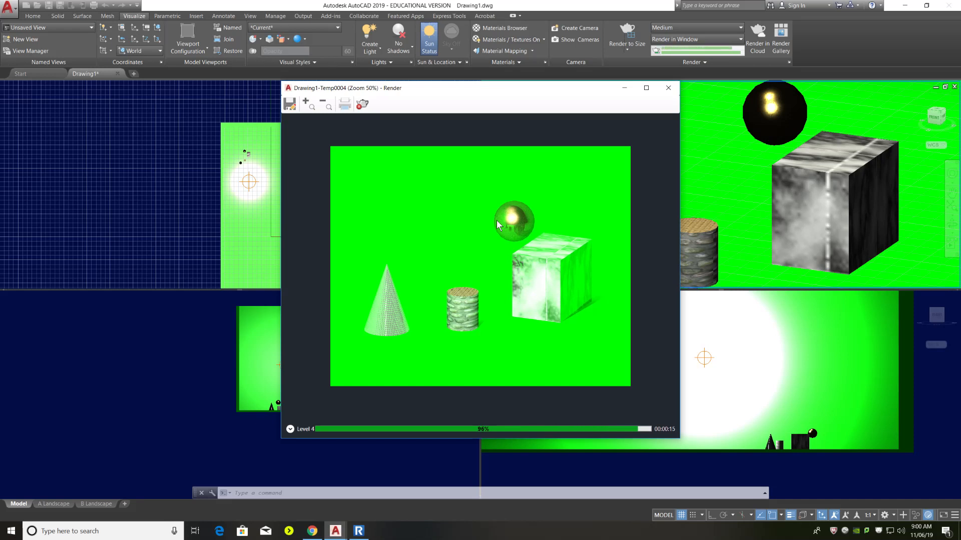
{"action": "left_click", "coordinate": [668, 87]}
Apply the Bamboo material from the library's Flooring category to the floor slab.
{"action": "scroll", "coordinate": [587, 246], "scroll_direction": "down", "scroll_amount": 3}
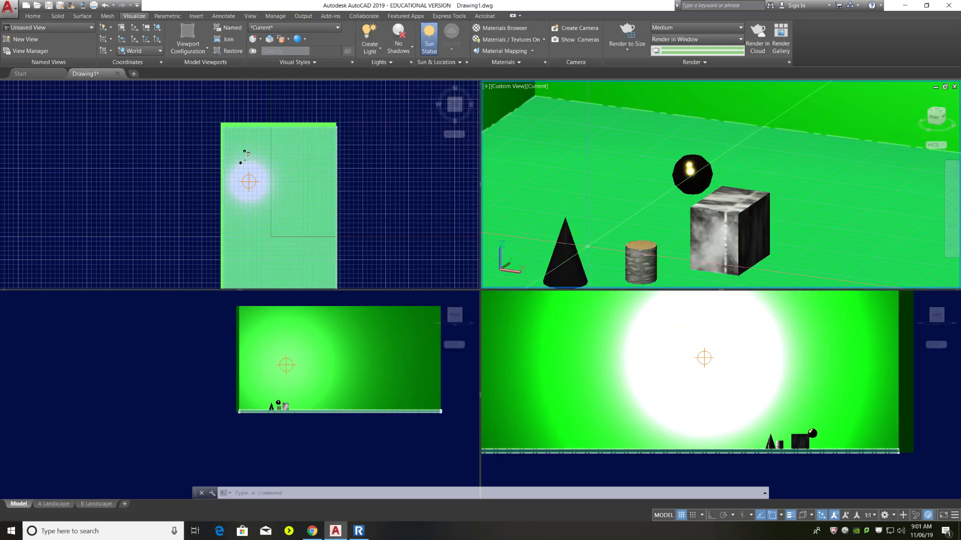
{"action": "scroll", "coordinate": [588, 247], "scroll_direction": "down", "scroll_amount": 4}
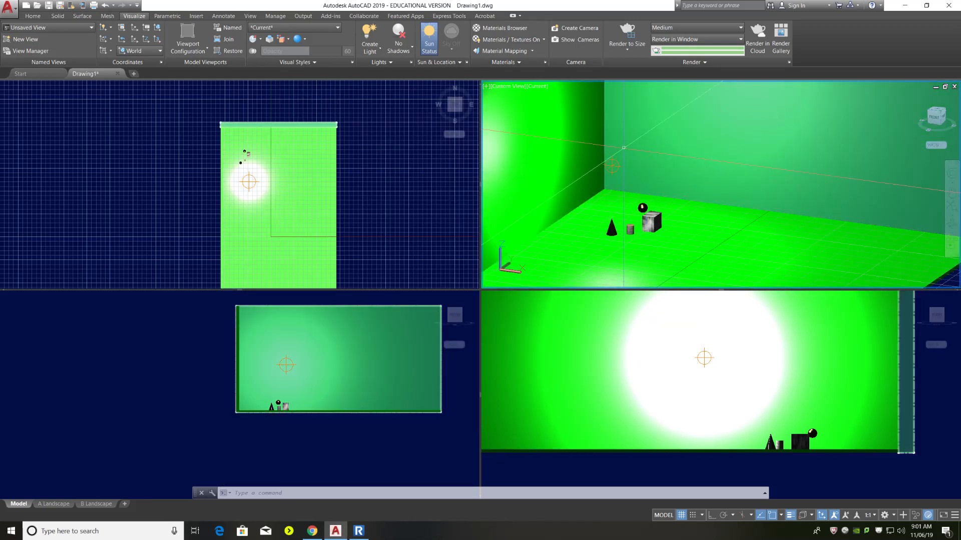
{"action": "left_click", "coordinate": [512, 28]}
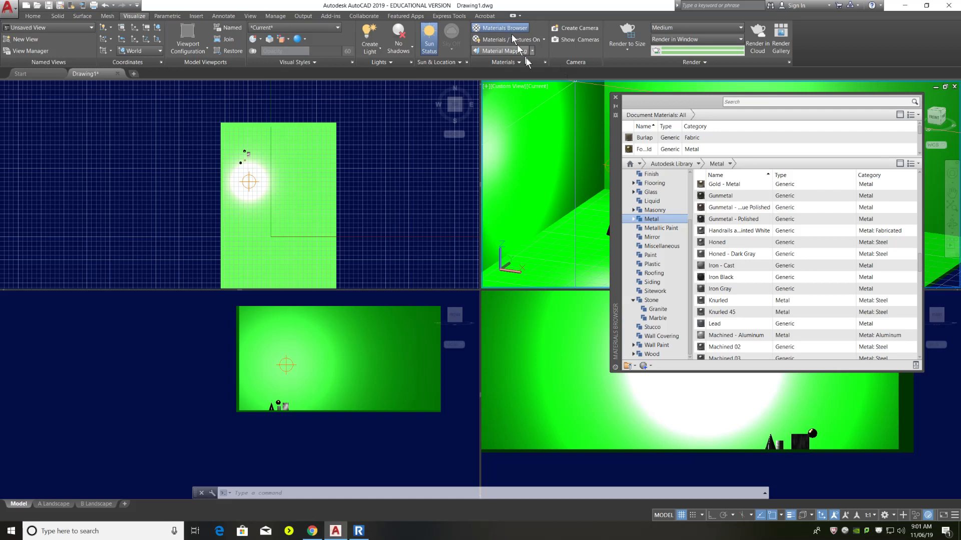
{"action": "left_click", "coordinate": [654, 183]}
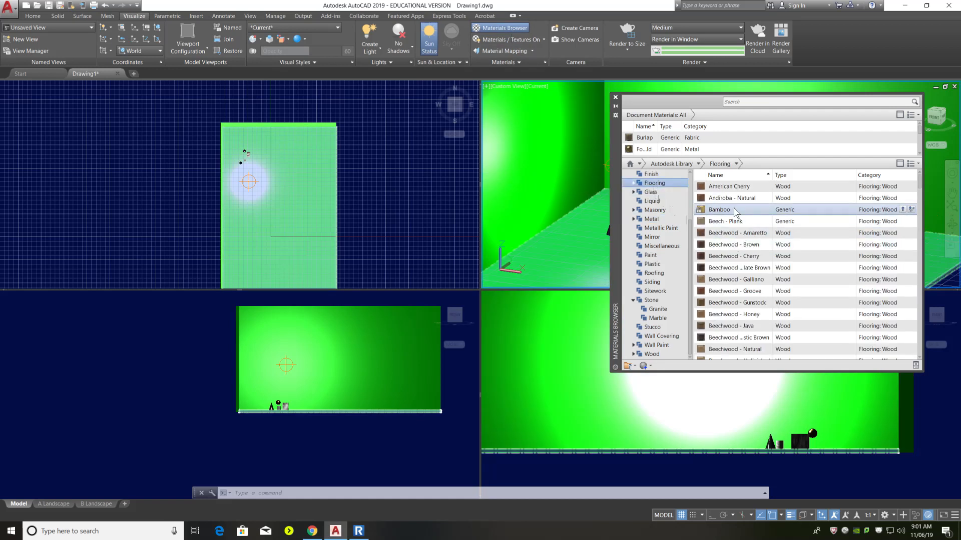
{"action": "left_click_drag", "start_coordinate": [735, 220], "coordinate": [575, 259]}
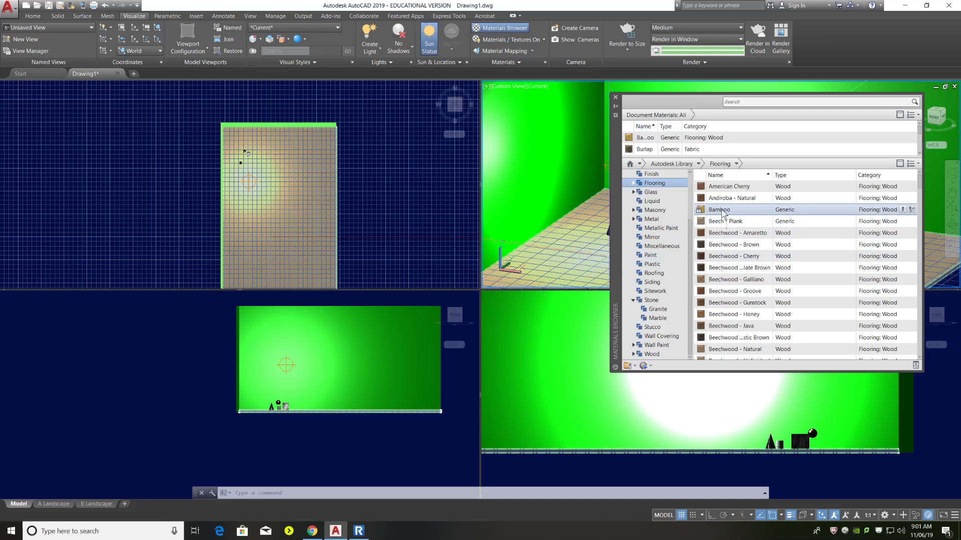
Apply the White material from the library's Paint category to both walls and close the Materials Browser.
{"action": "left_click", "coordinate": [651, 255]}
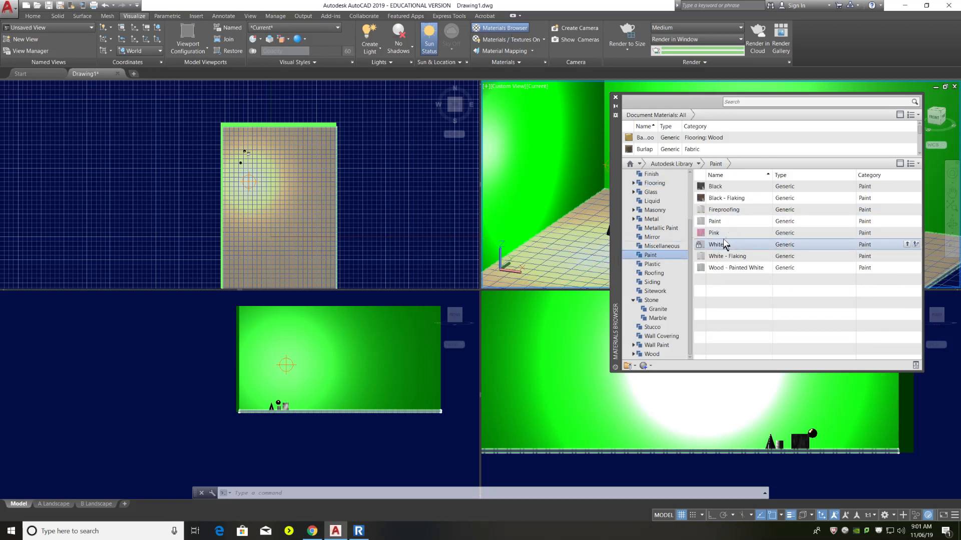
{"action": "left_click_drag", "start_coordinate": [725, 231], "coordinate": [560, 153]}
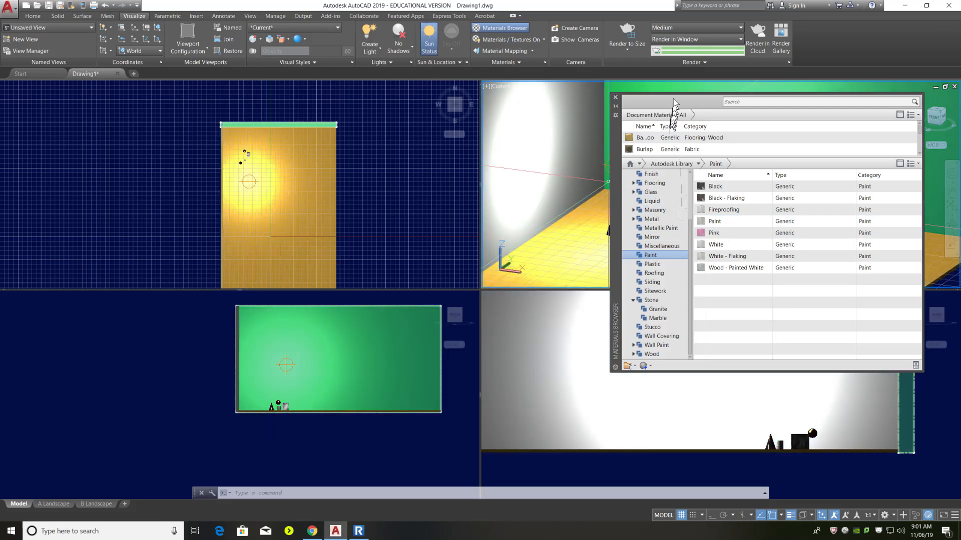
{"action": "left_click_drag", "start_coordinate": [615, 164], "coordinate": [544, 270]}
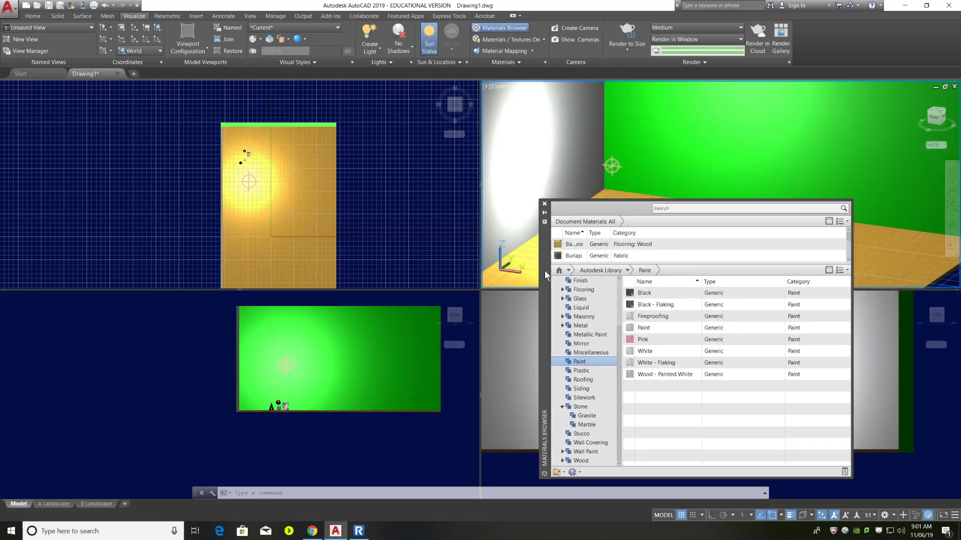
{"action": "left_click_drag", "start_coordinate": [646, 351], "coordinate": [704, 148]}
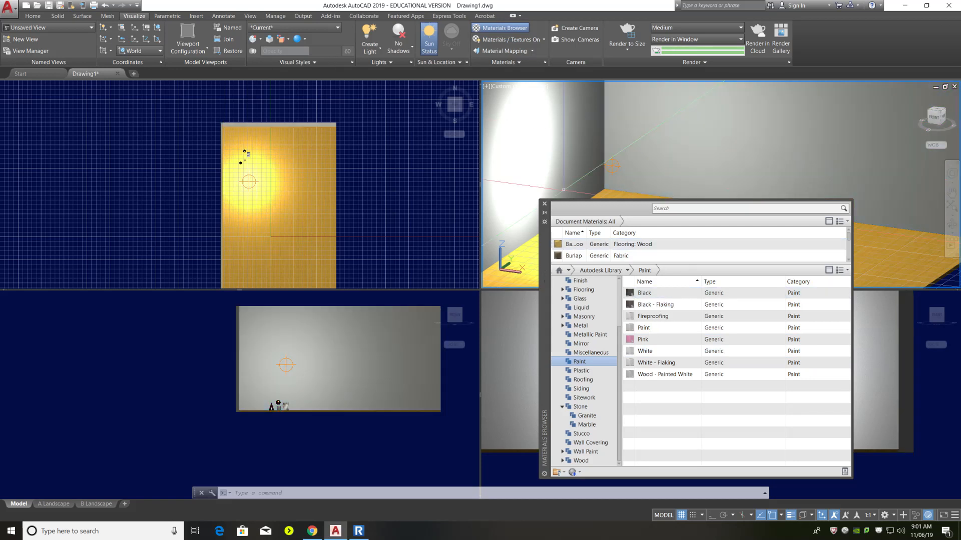
{"action": "left_click", "coordinate": [545, 205]}
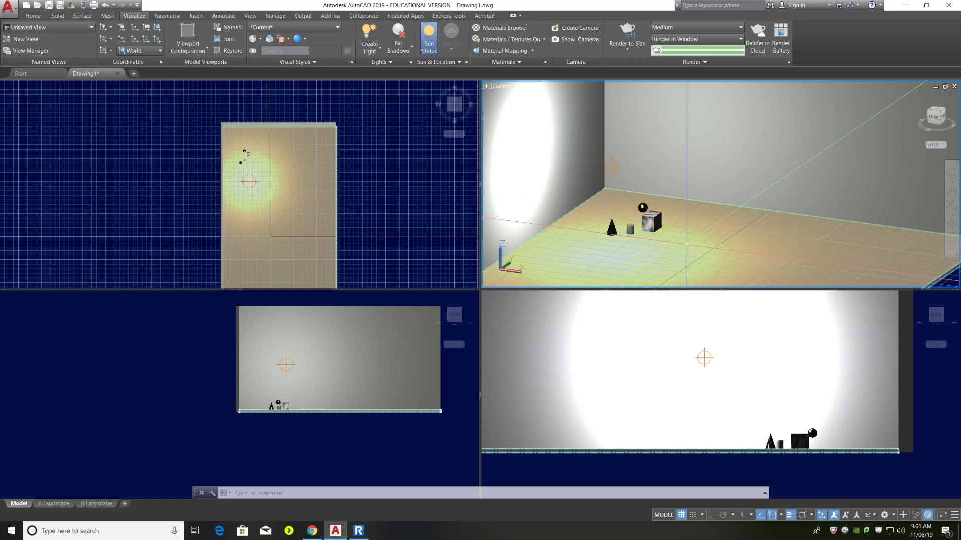
Render a close-up of the four solids on the bamboo floor from a rotated 3D angle with the walls behind.
{"action": "middle_click_drag", "start_coordinate": [686, 248], "coordinate": [660, 247], "text": "shift"}
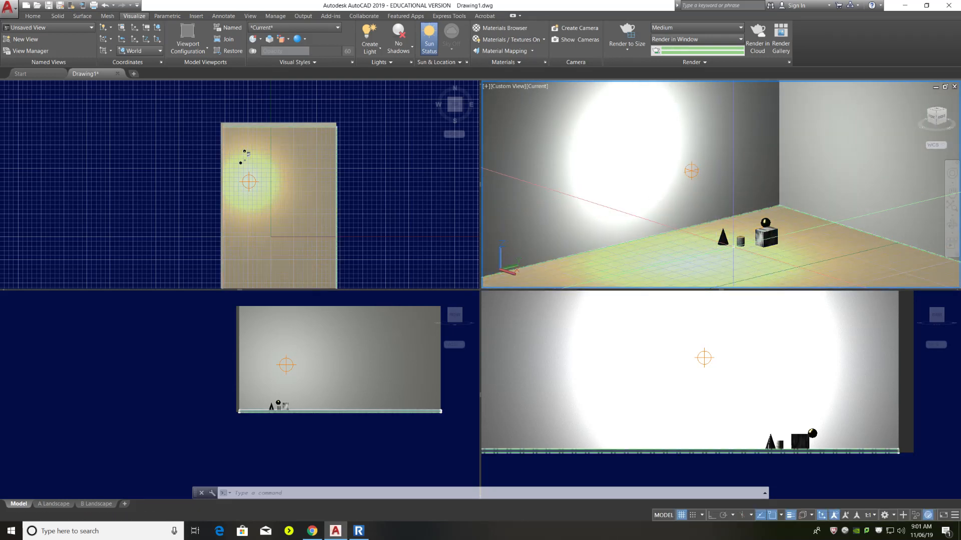
{"action": "scroll", "coordinate": [736, 246], "scroll_direction": "up", "scroll_amount": 5}
{"action": "scroll", "coordinate": [783, 241], "scroll_direction": "up", "scroll_amount": 5}
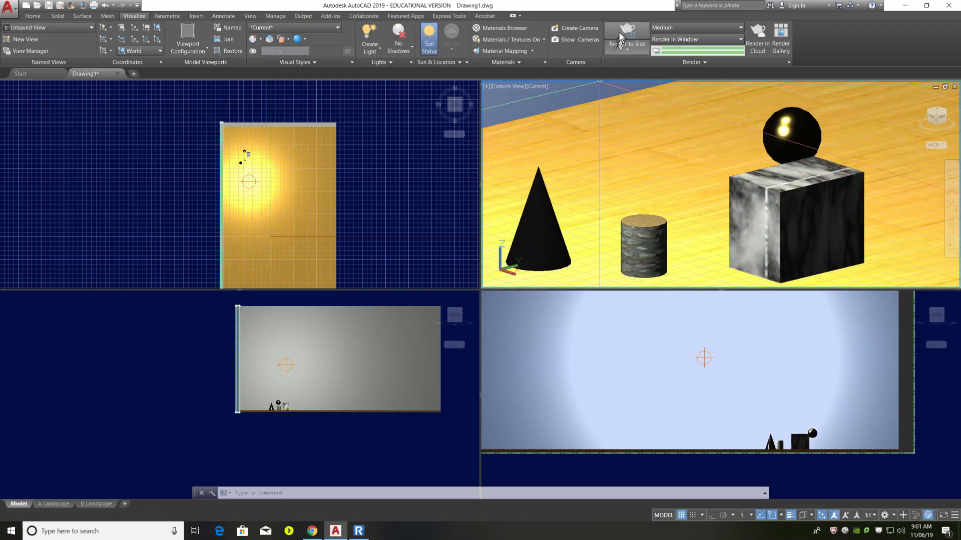
{"action": "left_click", "coordinate": [620, 36]}
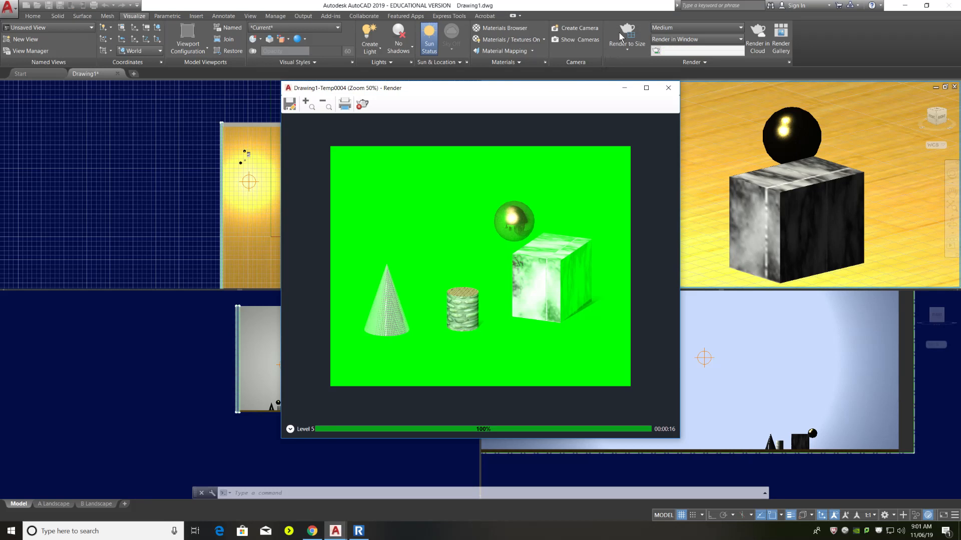
{"action": "left_click", "coordinate": [620, 37]}
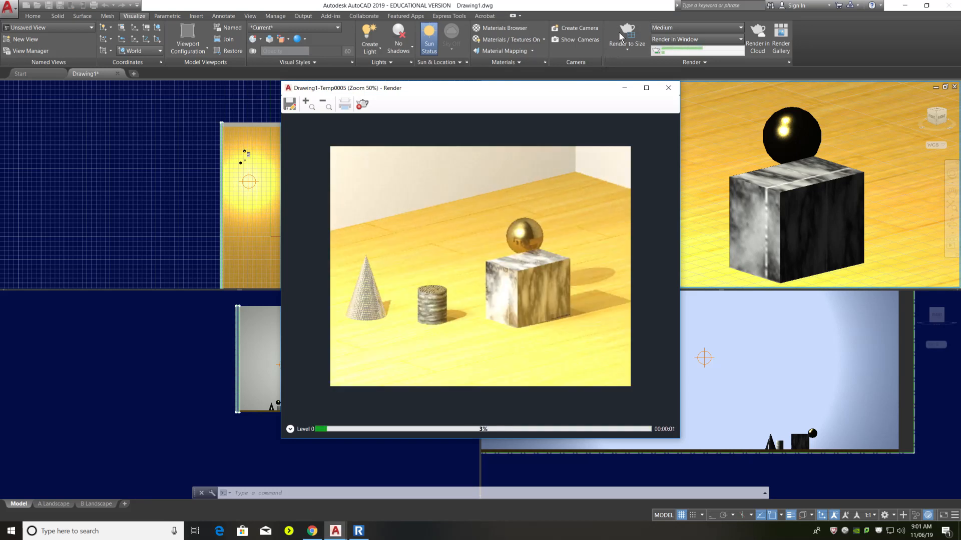